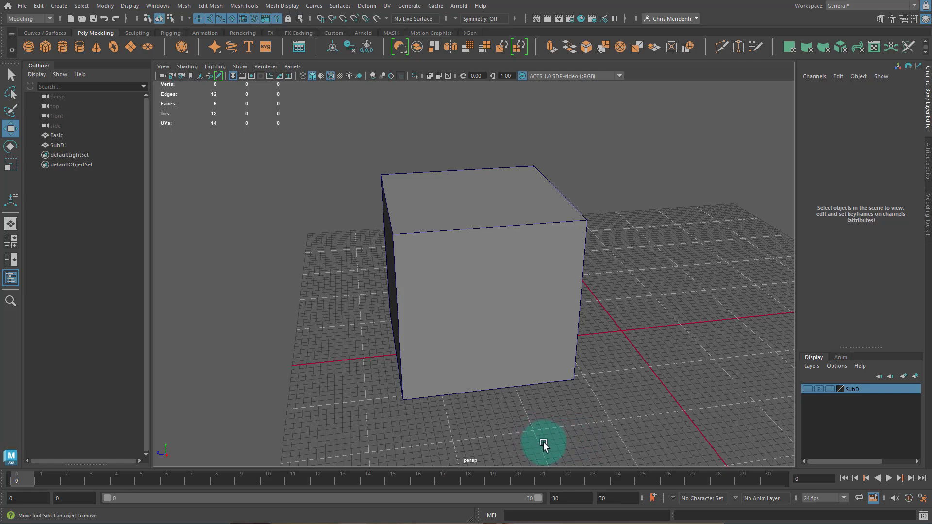
# - Activate Multi-Cut on the Basic cube
pyautogui.keyDown('alt'); pyautogui.moveTo(448, 198); pyautogui.dragTo(650, 225); pyautogui.keyUp('alt')
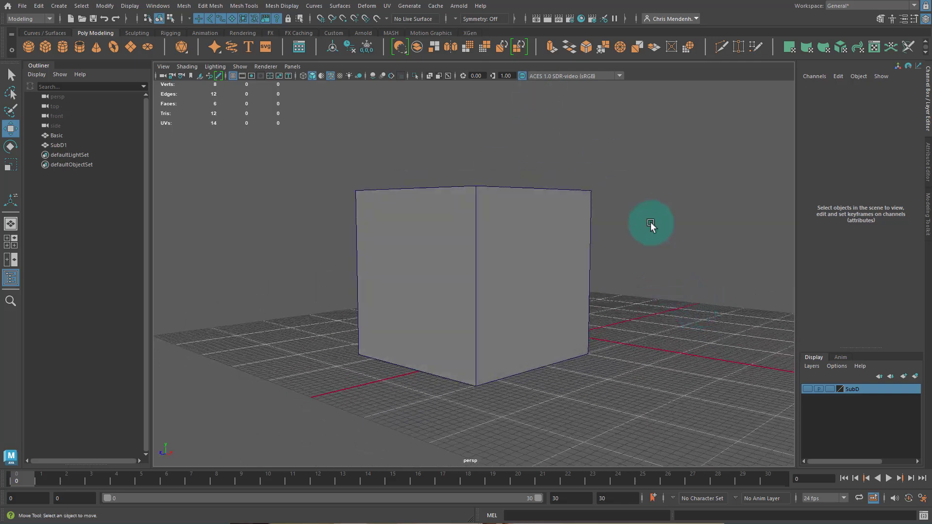
pyautogui.keyDown('alt'); pyautogui.moveTo(556, 262); pyautogui.dragTo(586, 272); pyautogui.keyUp('alt')
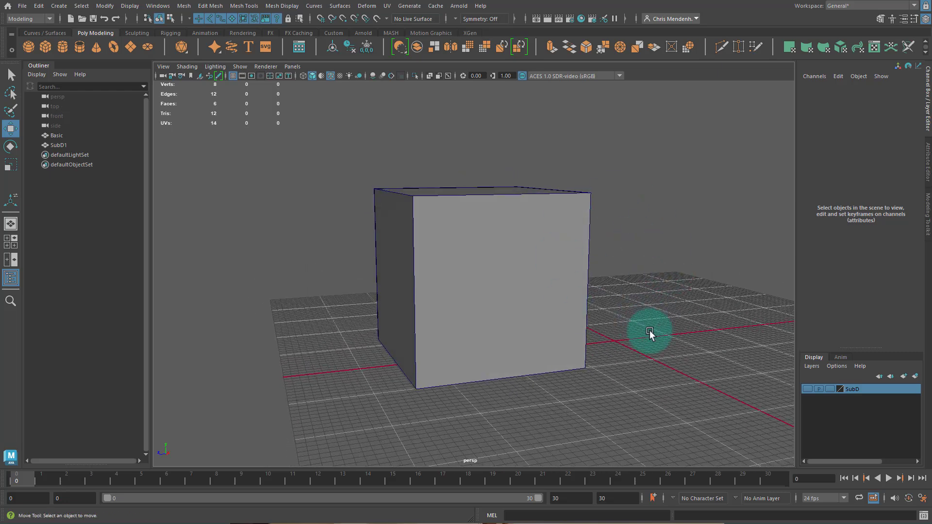
pyautogui.hotkey('ctrl', 'shift', 'x')
pyautogui.keyDown('alt'); pyautogui.moveTo(620, 309); pyautogui.dragTo(651, 325); pyautogui.keyUp('alt')
pyautogui.press('q')
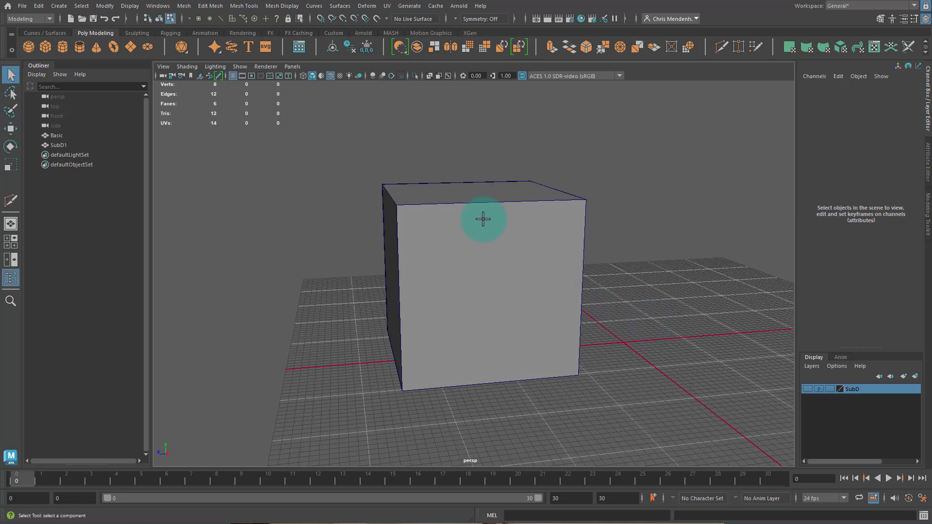
pyautogui.hotkey('ctrl', 'shift', 'x')
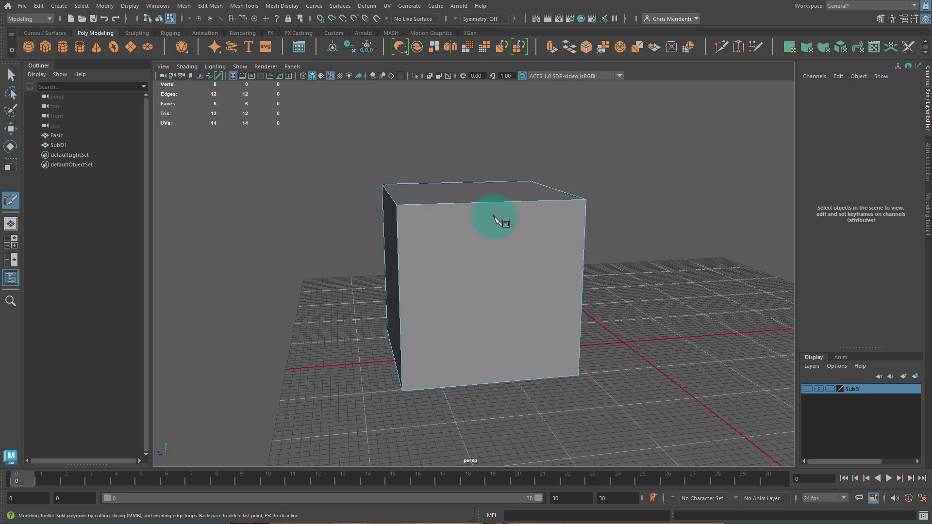
pyautogui.press('Escape')
pyautogui.keyDown('alt'); pyautogui.moveTo(633, 302); pyautogui.dragTo(662, 302); pyautogui.keyUp('alt')
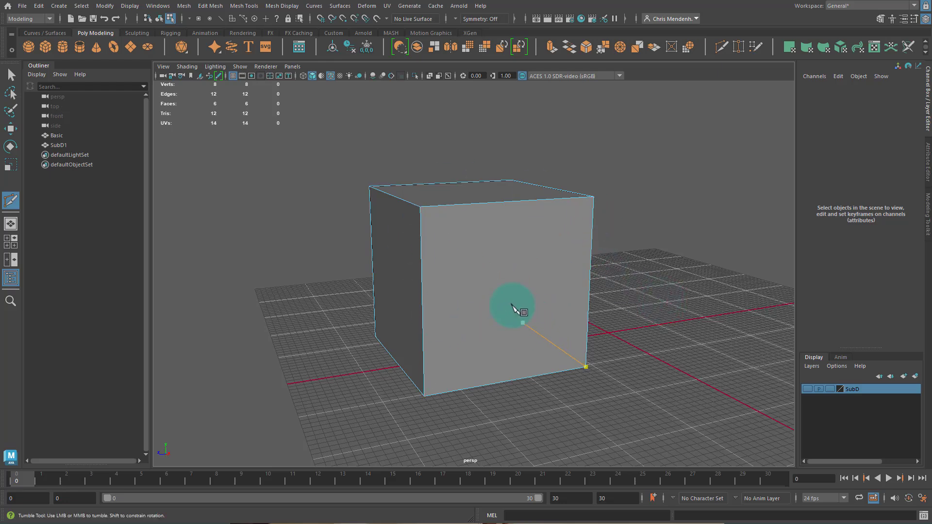
pyautogui.keyDown('ctrl'); pyautogui.click(494, 198); pyautogui.keyUp('ctrl')
pyautogui.keyDown('alt'); pyautogui.moveTo(494, 198); pyautogui.dragTo(470, 236); pyautogui.keyUp('alt')
pyautogui.keyDown('ctrl'); pyautogui.middleClick(432, 223); pyautogui.keyUp('ctrl')
pyautogui.keyDown('alt'); pyautogui.moveTo(597, 299); pyautogui.dragTo(569, 294); pyautogui.keyUp('alt')
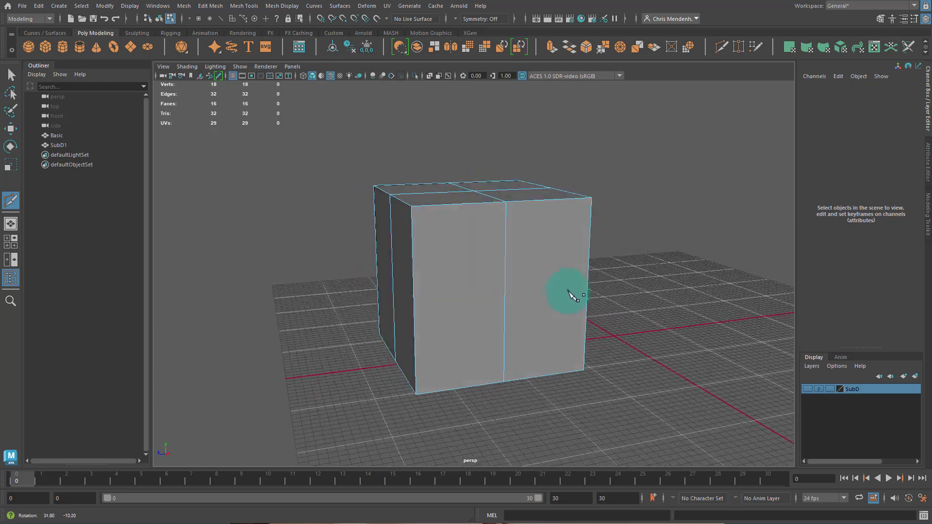
pyautogui.scroll(5, 565, 296)
pyautogui.scroll(-1, 544, 308)
pyautogui.scroll(-8, 524, 300)
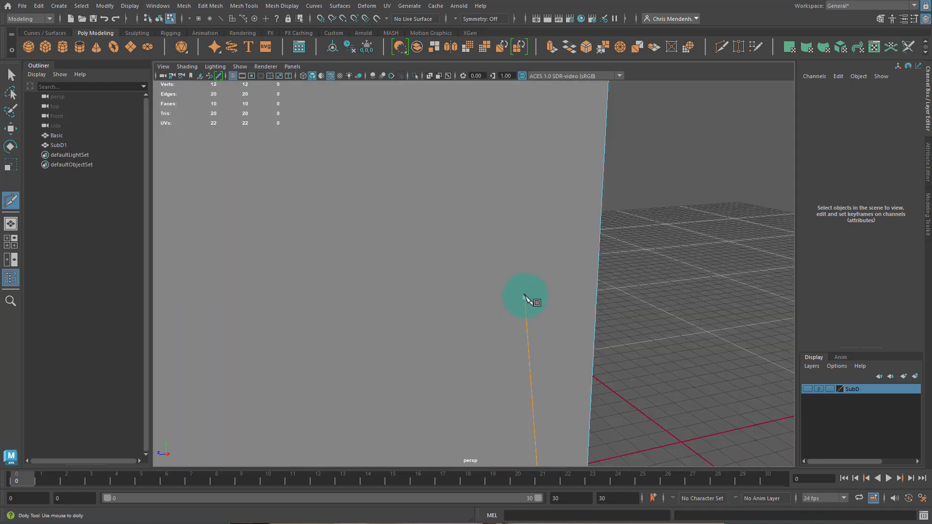
pyautogui.hotkey('ctrl', 'z')
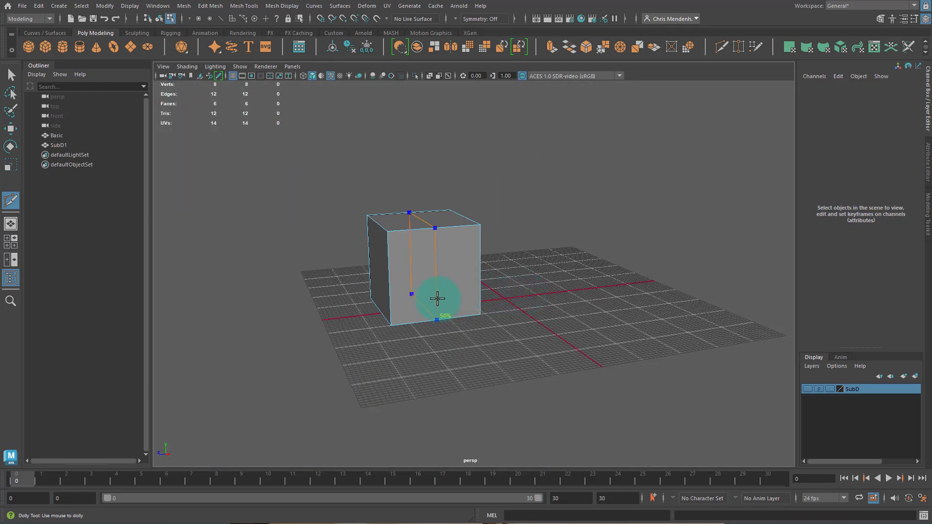
# - Insert one vertical and one horizontal edge loop through the cube's middle so they cross at the centre of the front and back faces
pyautogui.keyDown('alt'); pyautogui.moveTo(438, 291); pyautogui.dragTo(487, 270, button='middle'); pyautogui.keyUp('alt')
pyautogui.keyDown('alt'); pyautogui.moveTo(486, 271); pyautogui.dragTo(769, 291, button='right'); pyautogui.keyUp('alt')
pyautogui.keyDown('alt'); pyautogui.moveTo(649, 247); pyautogui.dragTo(655, 294, button='middle'); pyautogui.keyUp('alt')
pyautogui.click(521, 260)
pyautogui.press('F8')
# - Chamfer the centre vertices of the cube's front and back faces with a width of 0.25
pyautogui.keyDown('alt'); pyautogui.moveTo(485, 282); pyautogui.dragTo(638, 319); pyautogui.keyUp('alt')
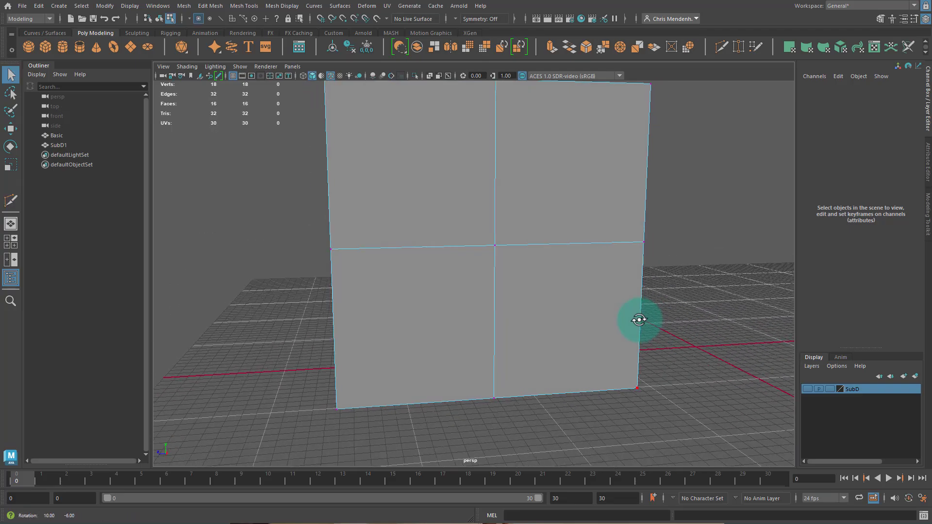
pyautogui.click(523, 293)
pyautogui.keyDown('alt'); pyautogui.moveTo(523, 293); pyautogui.dragTo(563, 251); pyautogui.keyUp('alt')
pyautogui.keyDown('shift'); pyautogui.click(475, 248); pyautogui.keyUp('shift')
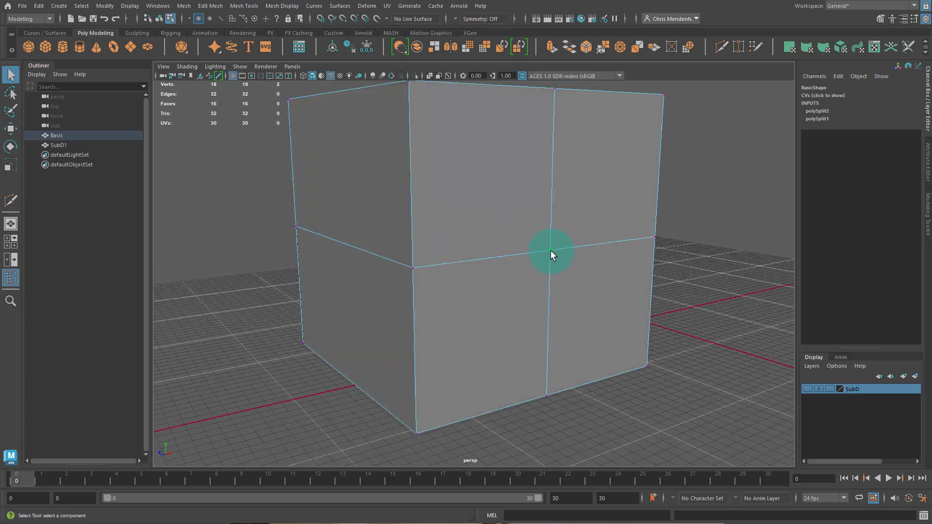
pyautogui.keyDown('alt'); pyautogui.moveTo(597, 335); pyautogui.dragTo(538, 321); pyautogui.keyUp('alt')
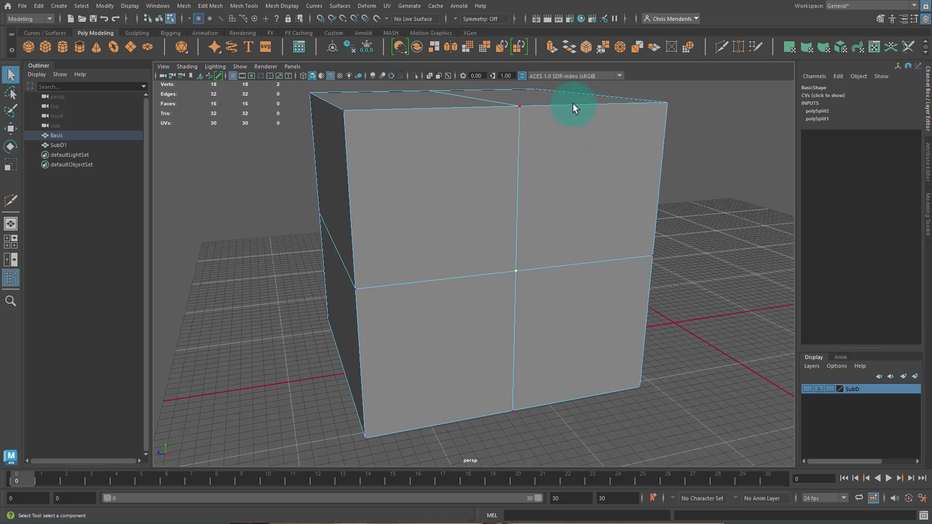
pyautogui.keyDown('alt'); pyautogui.moveTo(554, 299); pyautogui.dragTo(527, 278); pyautogui.keyUp('alt')
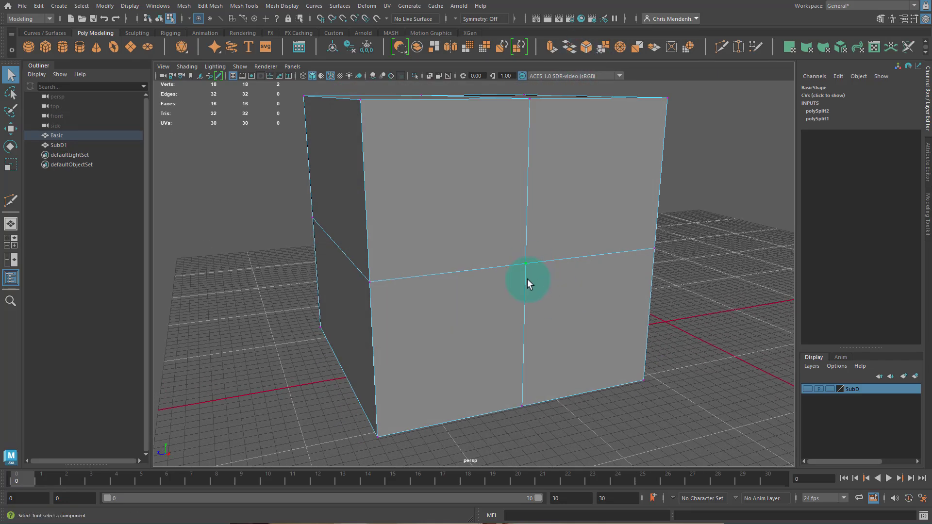
pyautogui.click(587, 48)
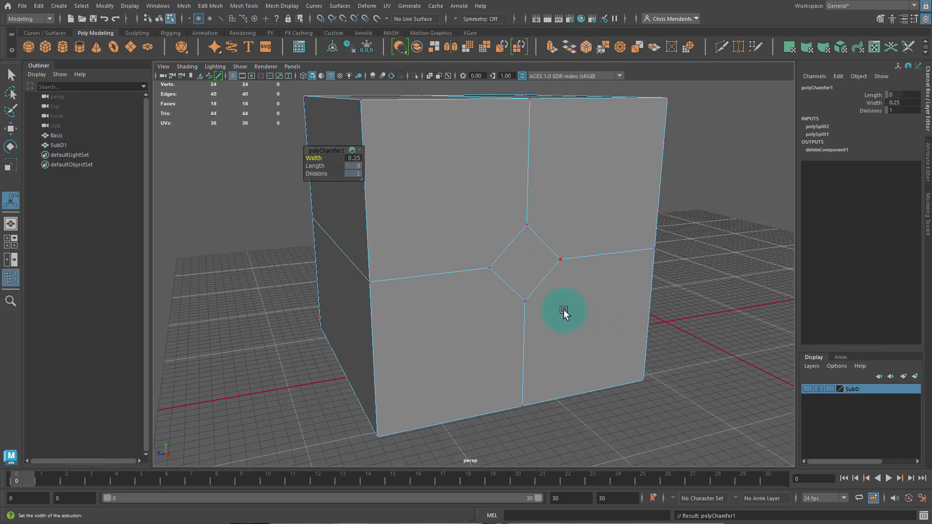
# - Circularize the diamond corner vertices on the front and back faces with 2 added divisions
pyautogui.keyDown('alt'); pyautogui.moveTo(557, 312); pyautogui.dragTo(451, 376); pyautogui.keyUp('alt')
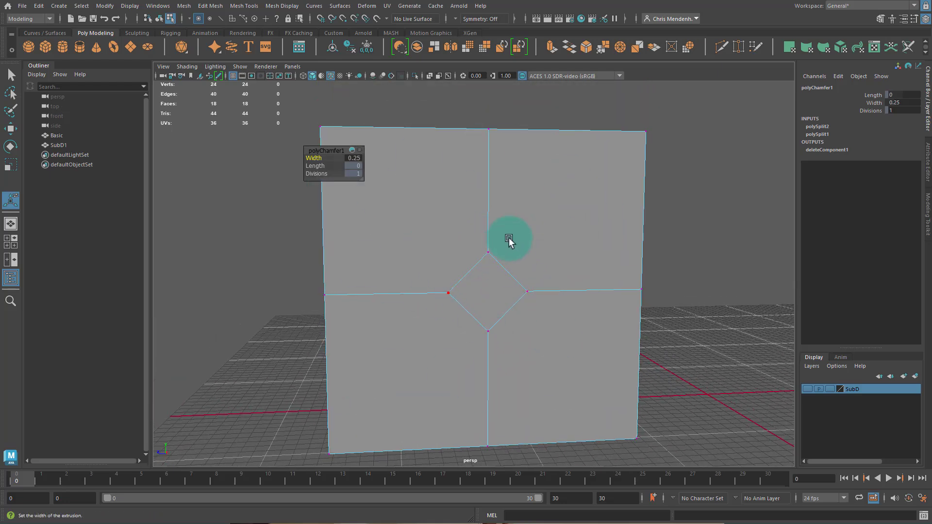
pyautogui.keyDown('alt'); pyautogui.moveTo(515, 283); pyautogui.dragTo(536, 254); pyautogui.keyUp('alt')
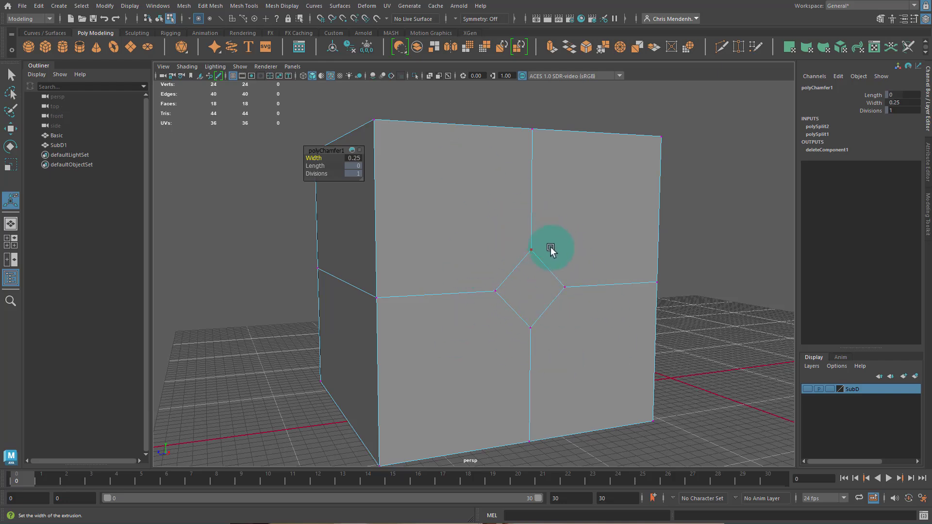
pyautogui.keyDown('alt'); pyautogui.moveTo(551, 250); pyautogui.dragTo(486, 297); pyautogui.keyUp('alt')
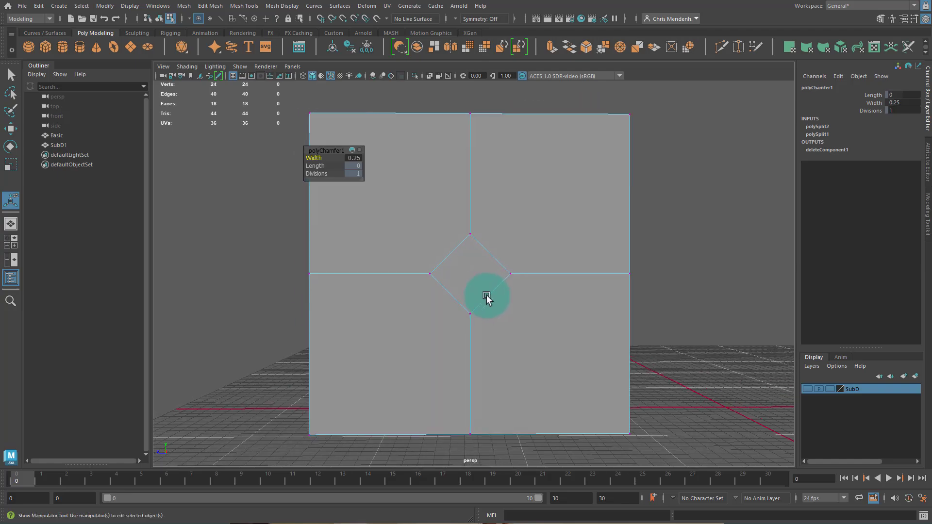
pyautogui.moveTo(522, 343); pyautogui.dragTo(425, 236)
pyautogui.keyDown('alt'); pyautogui.moveTo(386, 293); pyautogui.dragTo(505, 301); pyautogui.keyUp('alt')
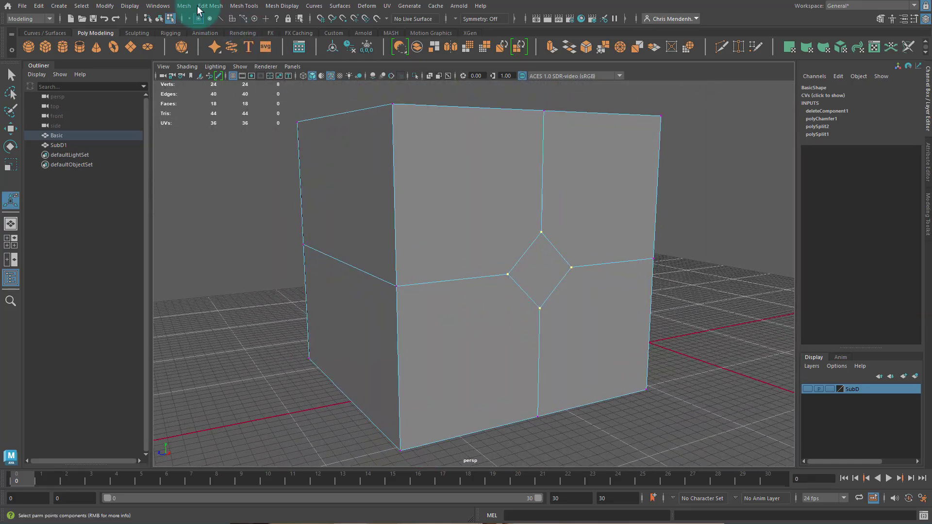
pyautogui.click(209, 6)
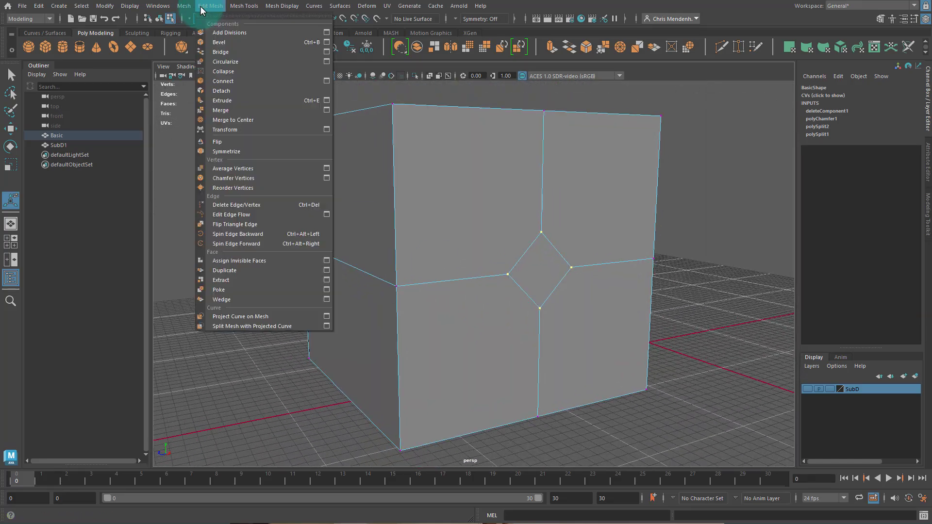
pyautogui.click(246, 62)
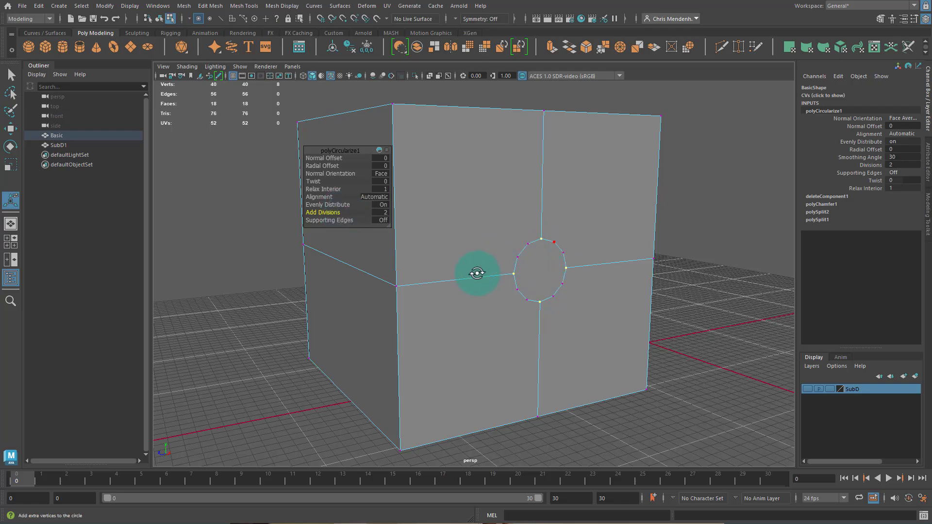
# - Enlarge both circles by setting the circularize Radial Offset to 31
pyautogui.keyDown('alt'); pyautogui.moveTo(476, 273); pyautogui.dragTo(522, 269); pyautogui.keyUp('alt')
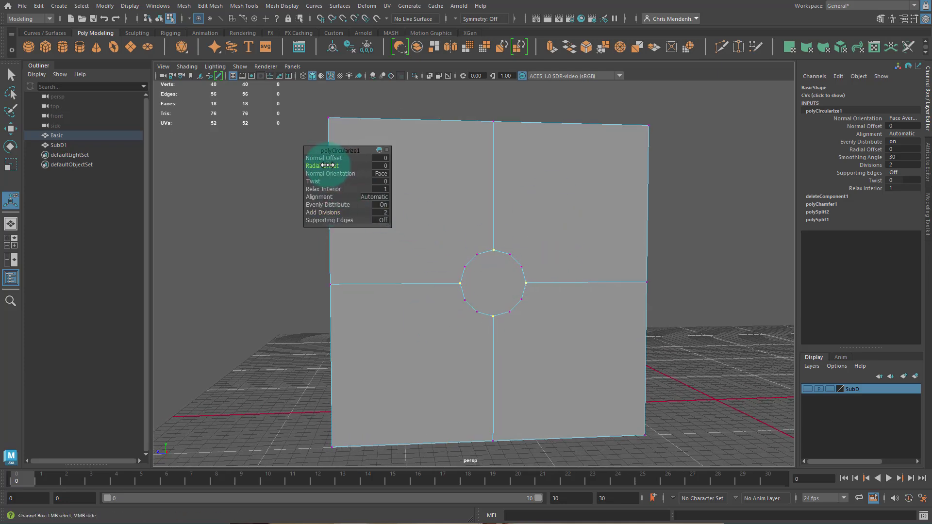
pyautogui.moveTo(336, 164); pyautogui.dragTo(476, 188)
pyautogui.moveTo(474, 319)
pyautogui.keyDown('alt'); pyautogui.mouseDown()
pyautogui.moveTo(528, 315)
pyautogui.moveTo(471, 307)
pyautogui.mouseUp(); pyautogui.keyUp('alt')
# - Bridge the circular faces on the front and back of the cube to form a through hole
pyautogui.moveTo(482, 235); pyautogui.dragTo(490, 372, button='right')
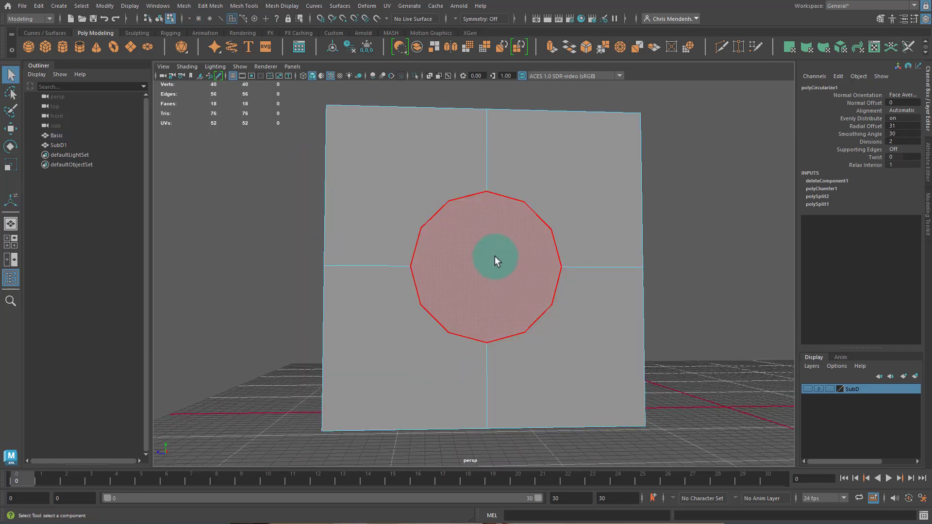
pyautogui.click(494, 255)
pyautogui.keyDown('alt'); pyautogui.moveTo(422, 337); pyautogui.dragTo(453, 316); pyautogui.keyUp('alt')
pyautogui.keyDown('shift'); pyautogui.click(453, 316); pyautogui.keyUp('shift')
pyautogui.keyDown('alt'); pyautogui.moveTo(566, 381); pyautogui.dragTo(466, 393); pyautogui.keyUp('alt')
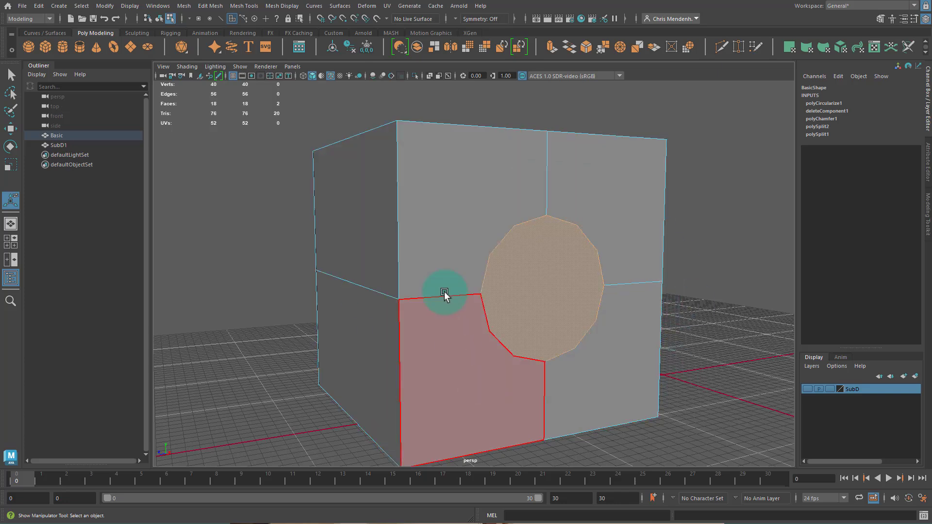
pyautogui.keyDown('alt'); pyautogui.moveTo(418, 371); pyautogui.dragTo(436, 360); pyautogui.keyUp('alt')
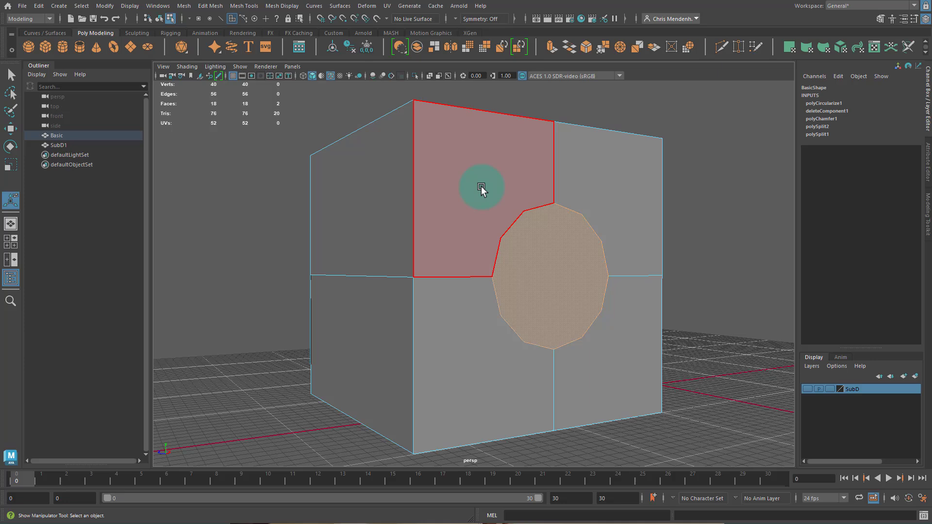
pyautogui.click(570, 47)
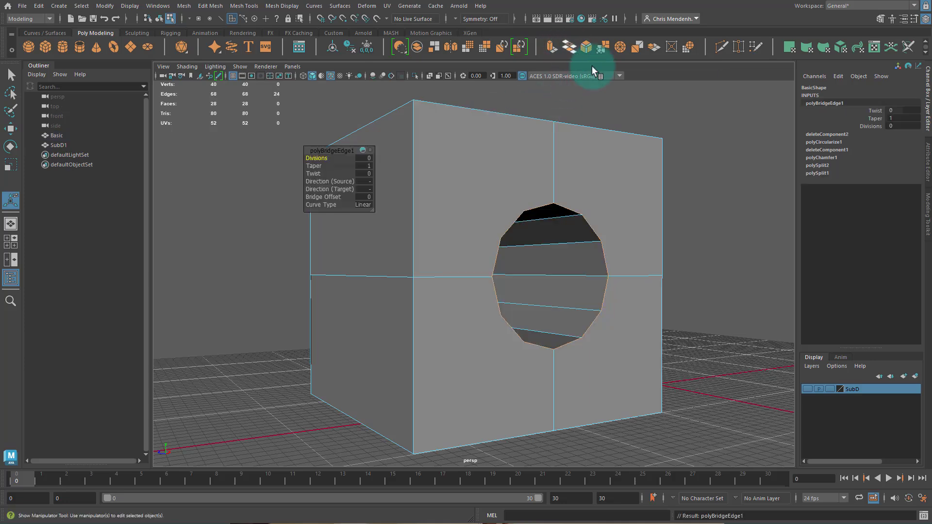
# - Examine the faces surrounding the hole by selecting them, with the Modeling Toolkit open
pyautogui.click(927, 211)
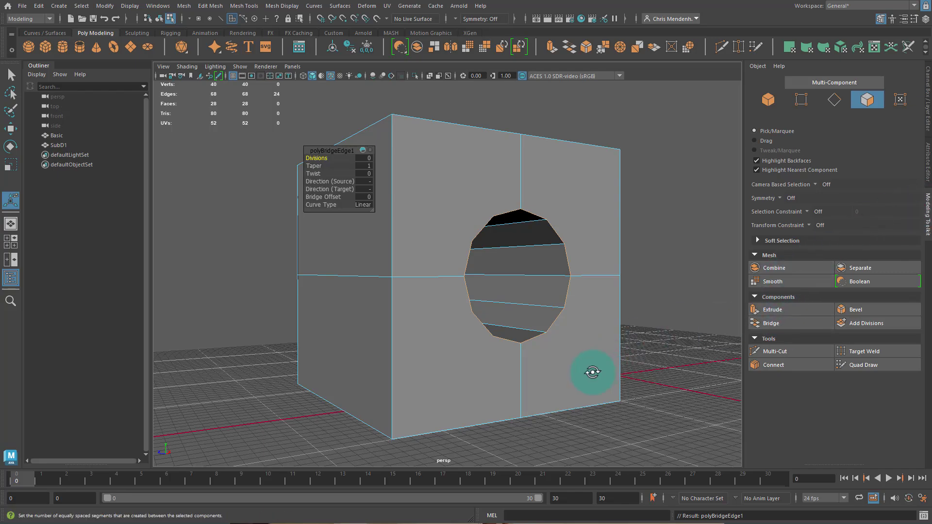
pyautogui.keyDown('alt'); pyautogui.moveTo(588, 374); pyautogui.dragTo(445, 202); pyautogui.keyUp('alt')
pyautogui.press('q')
pyautogui.click(462, 214)
pyautogui.click(461, 377)
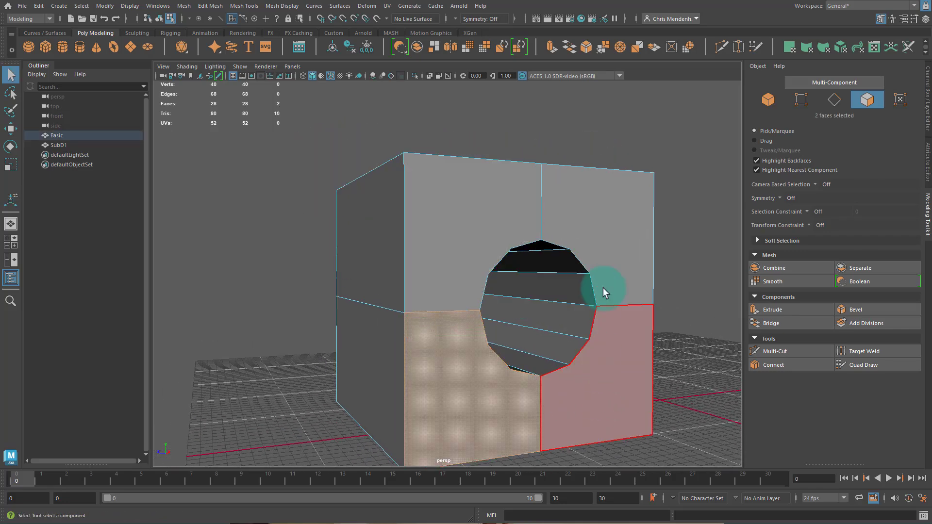
pyautogui.click(603, 279)
pyautogui.keyDown('alt'); pyautogui.moveTo(428, 323); pyautogui.dragTo(467, 344); pyautogui.keyUp('alt')
pyautogui.click(537, 368)
pyautogui.click(376, 403)
pyautogui.click(319, 254)
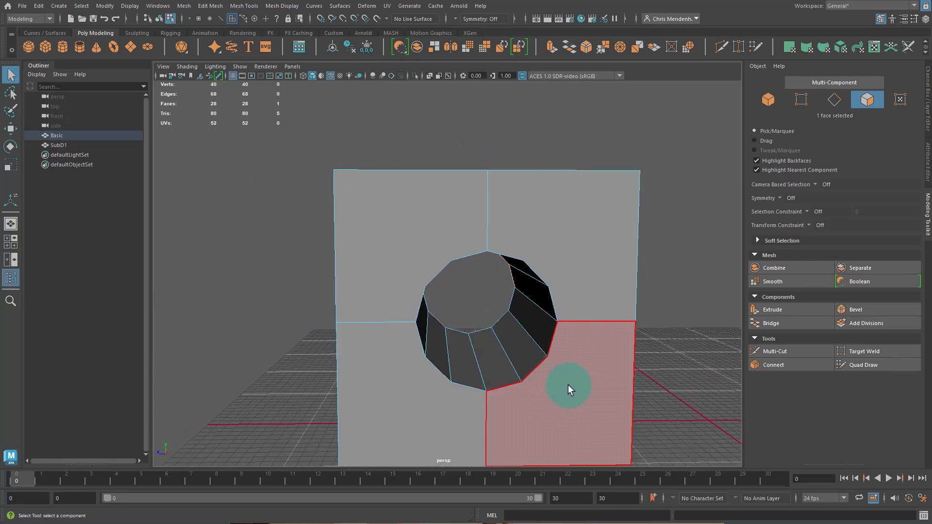
pyautogui.keyDown('alt'); pyautogui.moveTo(567, 385); pyautogui.dragTo(587, 365); pyautogui.keyUp('alt')
pyautogui.click(578, 415)
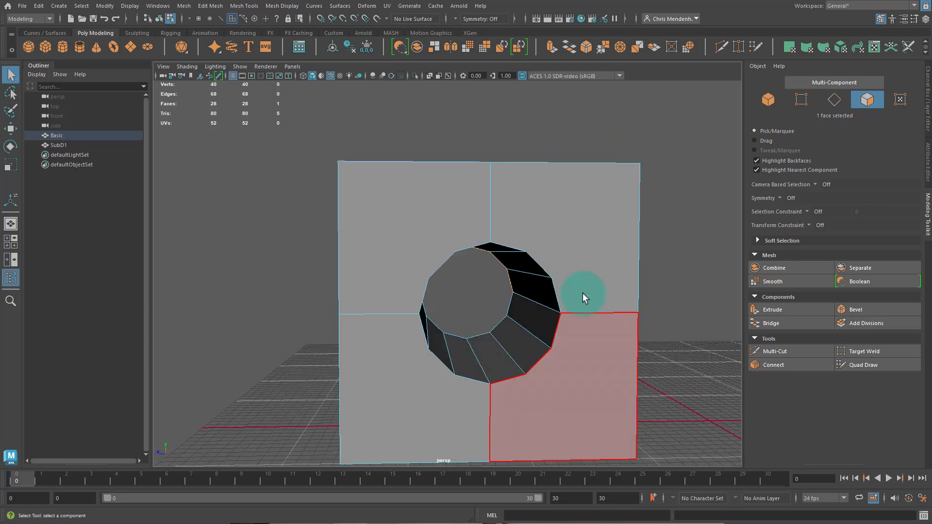
pyautogui.click(500, 251)
pyautogui.click(441, 283)
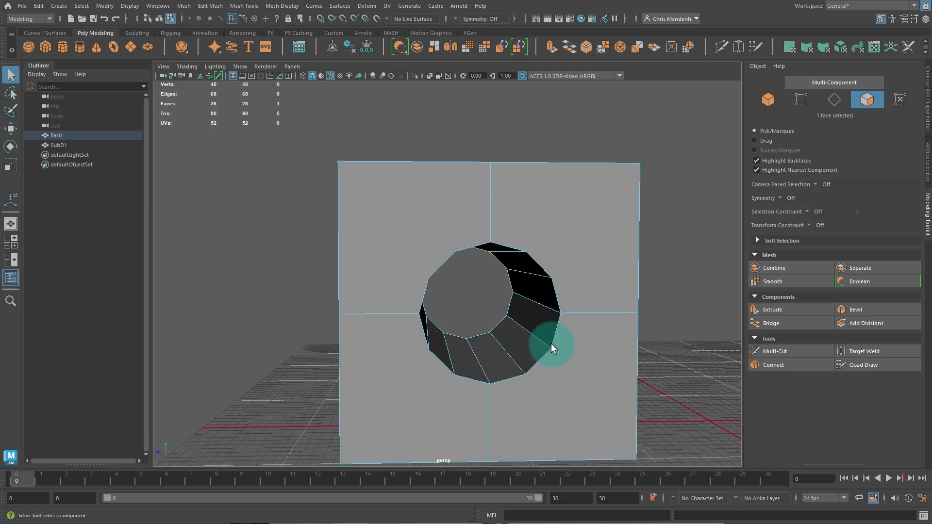
# - Inspect the hole's inner walls and the outer corner faces around its rim from several angles
pyautogui.moveTo(552, 343)
pyautogui.keyDown('alt'); pyautogui.mouseDown()
pyautogui.moveTo(505, 314)
pyautogui.moveTo(466, 325)
pyautogui.moveTo(499, 354)
pyautogui.moveTo(575, 350)
pyautogui.moveTo(601, 337)
pyautogui.moveTo(585, 316)
pyautogui.moveTo(478, 290)
pyautogui.moveTo(474, 312)
pyautogui.moveTo(536, 341)
pyautogui.mouseUp(); pyautogui.keyUp('alt')
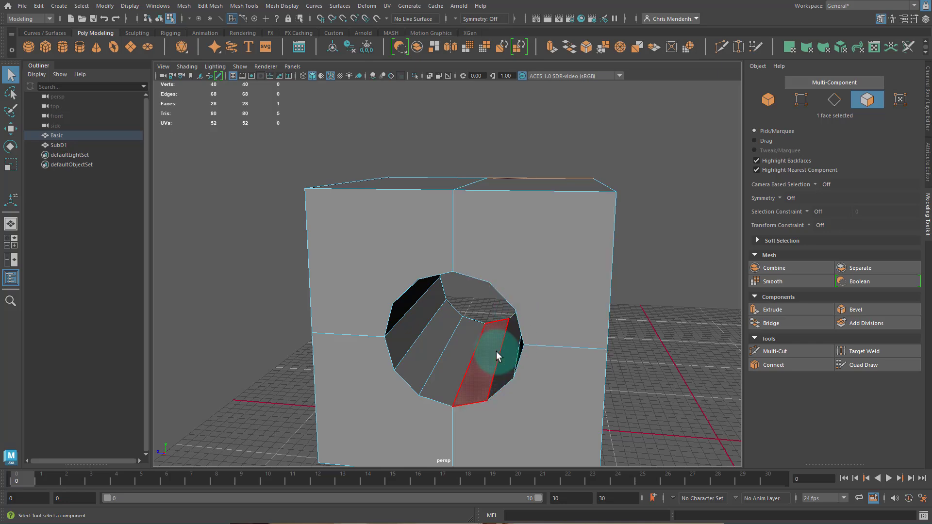
pyautogui.keyDown('alt'); pyautogui.moveTo(486, 350); pyautogui.dragTo(493, 321); pyautogui.keyUp('alt')
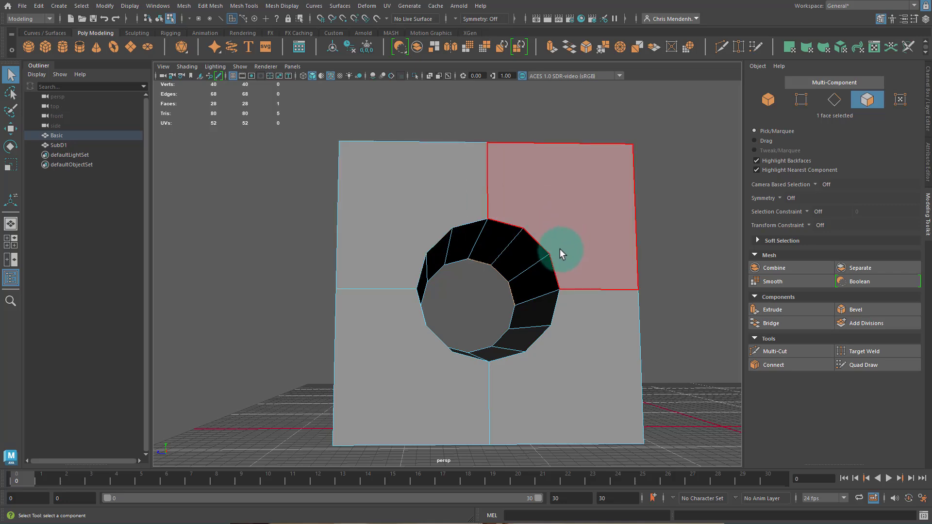
pyautogui.keyDown('alt'); pyautogui.moveTo(499, 377); pyautogui.dragTo(438, 210); pyautogui.keyUp('alt')
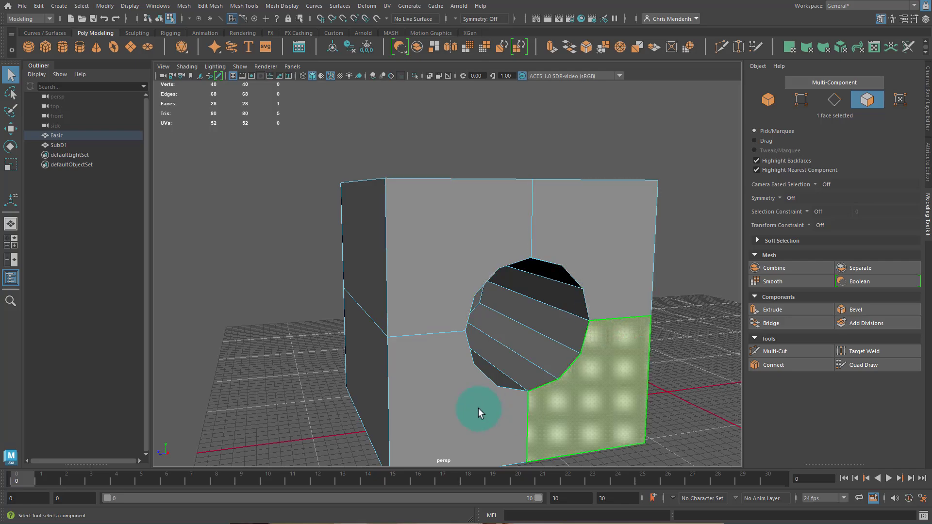
pyautogui.keyDown('alt'); pyautogui.moveTo(380, 350); pyautogui.dragTo(545, 350); pyautogui.keyUp('alt')
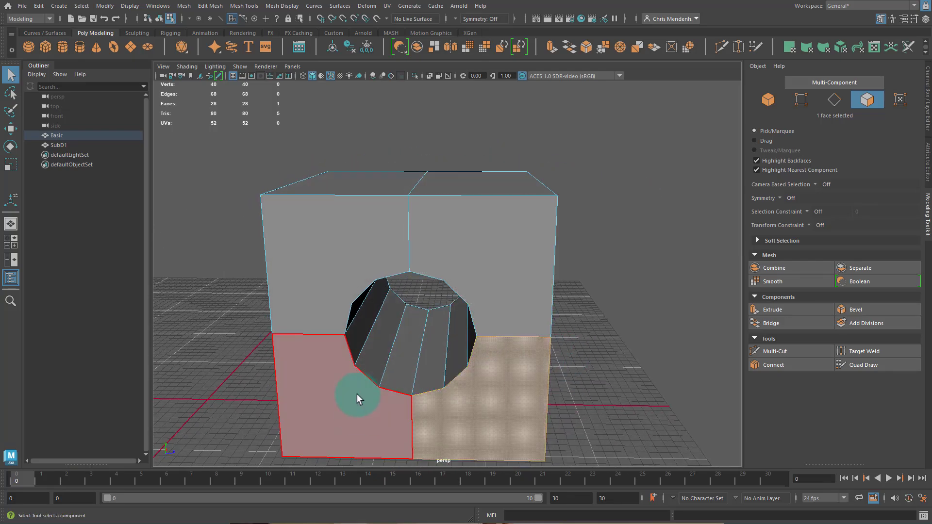
pyautogui.moveTo(543, 313)
pyautogui.keyDown('alt'); pyautogui.mouseDown()
pyautogui.moveTo(382, 308)
pyautogui.moveTo(532, 314)
pyautogui.mouseUp(); pyautogui.keyUp('alt')
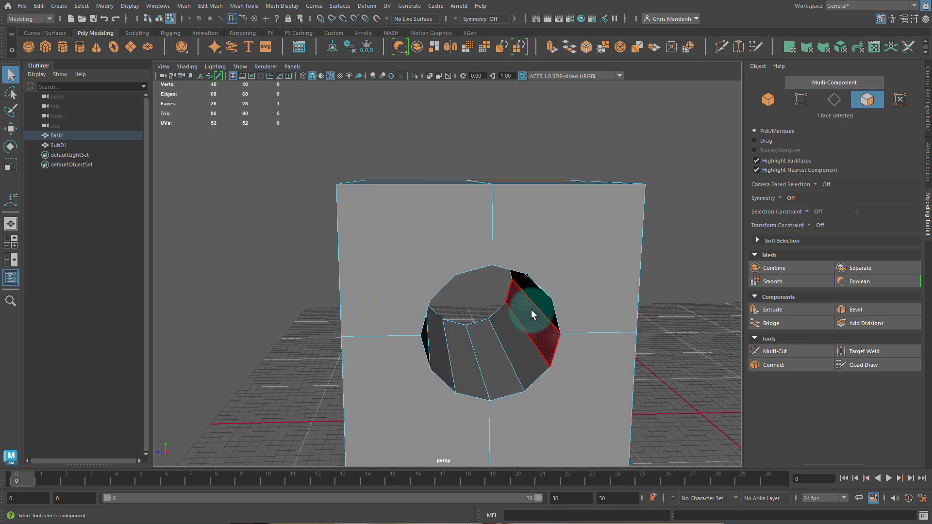
pyautogui.keyDown('alt'); pyautogui.moveTo(469, 295); pyautogui.dragTo(530, 294); pyautogui.keyUp('alt')
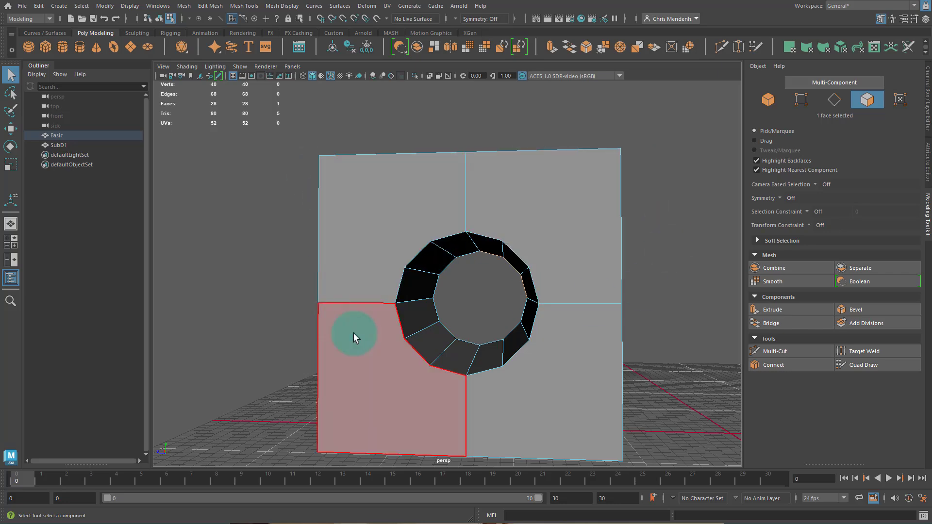
# - Cut two edges with Multi-Cut from the hole's upper-left rim vertices to the front face's upper-left corner
pyautogui.keyDown('alt'); pyautogui.moveTo(440, 263); pyautogui.dragTo(490, 260); pyautogui.keyUp('alt')
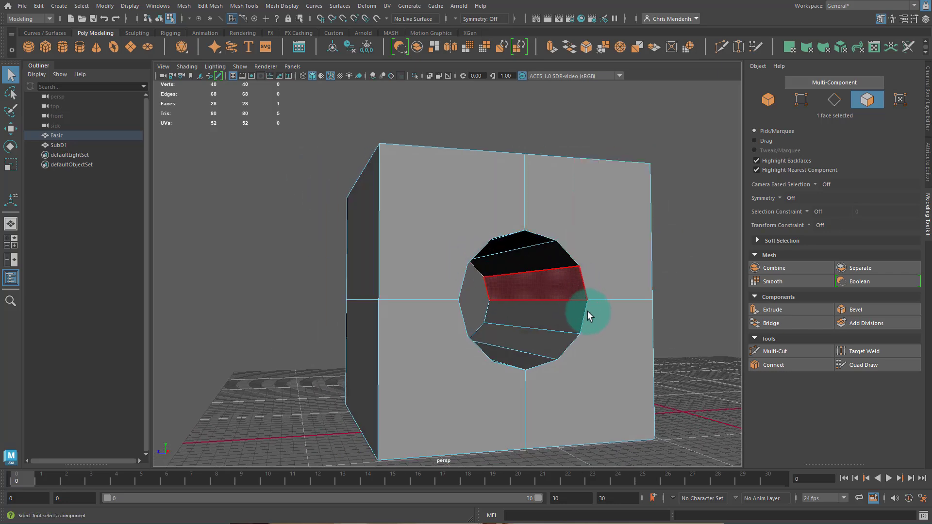
pyautogui.keyDown('alt'); pyautogui.moveTo(589, 312); pyautogui.dragTo(473, 271); pyautogui.keyUp('alt')
pyautogui.hotkey('ctrl', 'shift', 'x')
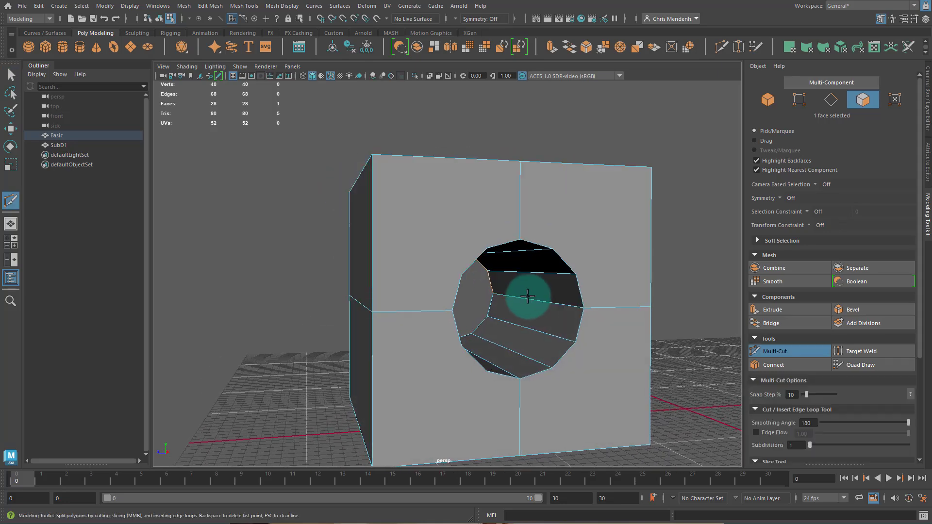
pyautogui.keyDown('alt'); pyautogui.moveTo(467, 323); pyautogui.dragTo(445, 277); pyautogui.keyUp('alt')
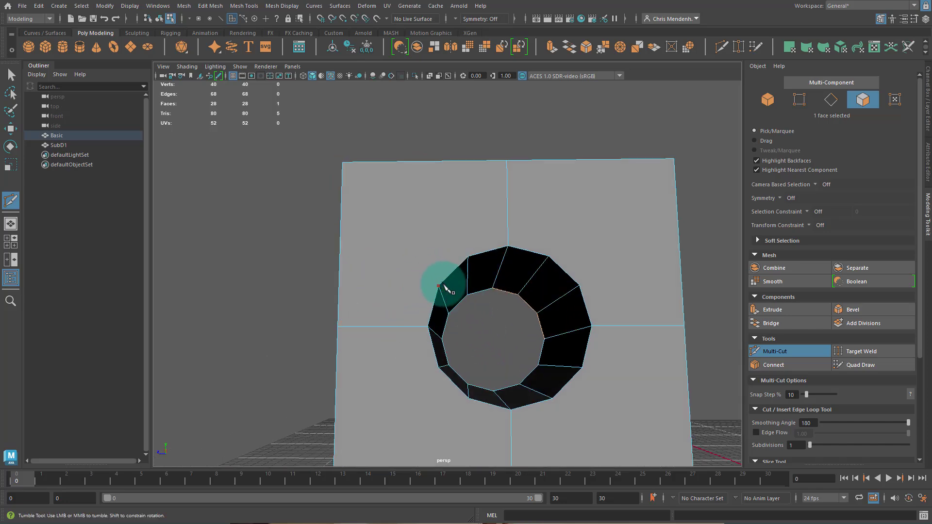
pyautogui.click(439, 287)
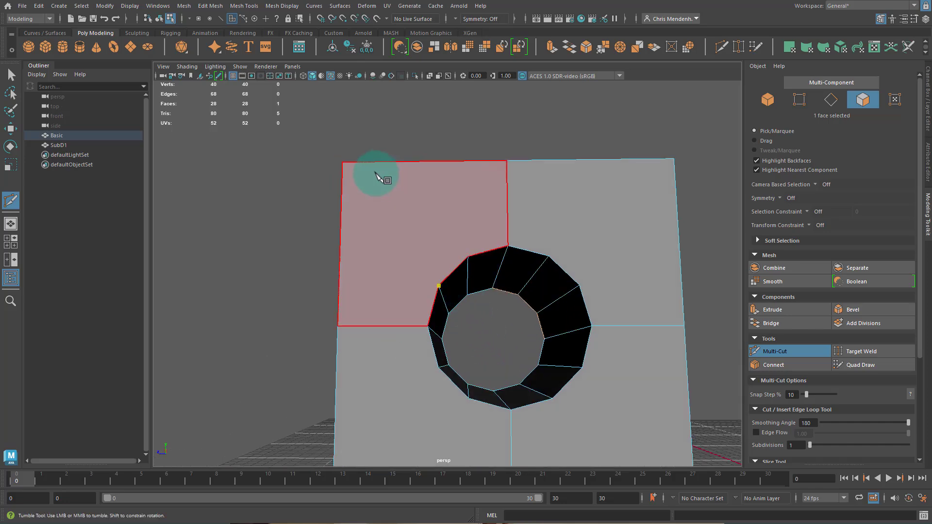
pyautogui.click(342, 162)
pyautogui.press('Return')
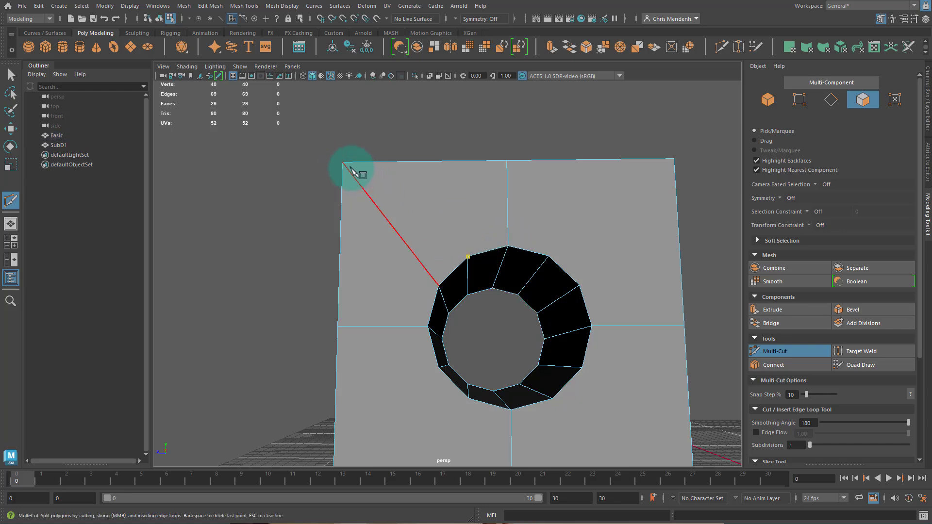
pyautogui.click(342, 162)
pyautogui.press('Return')
pyautogui.click(506, 160)
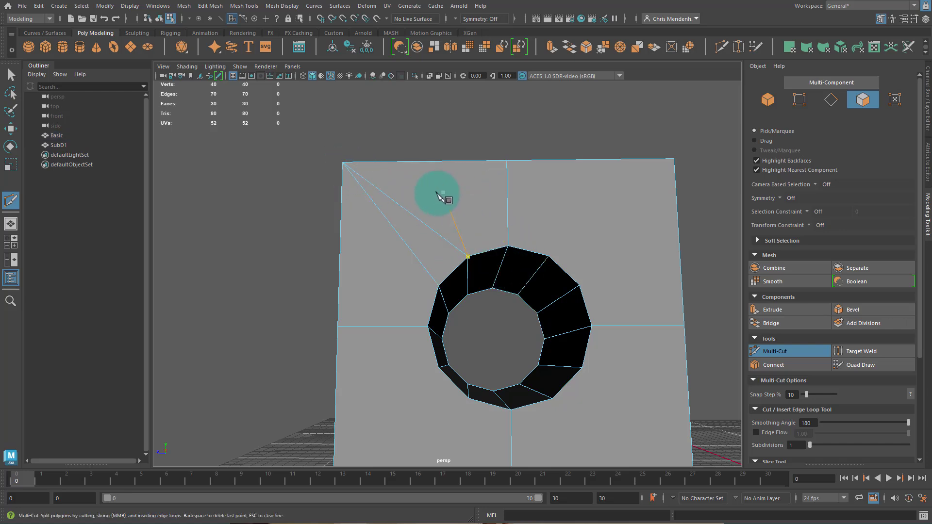
pyautogui.press('Escape')
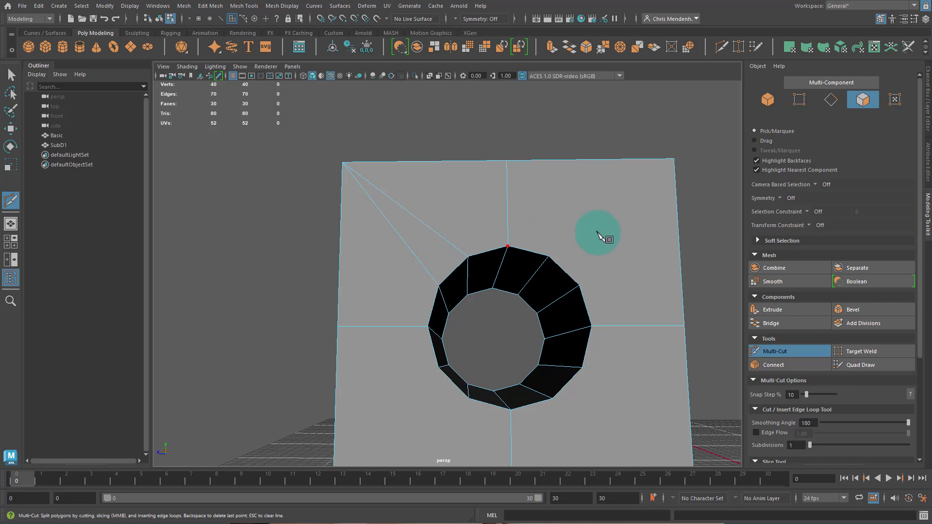
# - Cut two edges from the hole's lower-left rim vertices to the front face's lower-left corner
pyautogui.keyDown('alt'); pyautogui.moveTo(491, 366); pyautogui.dragTo(505, 240, button='middle'); pyautogui.keyUp('alt')
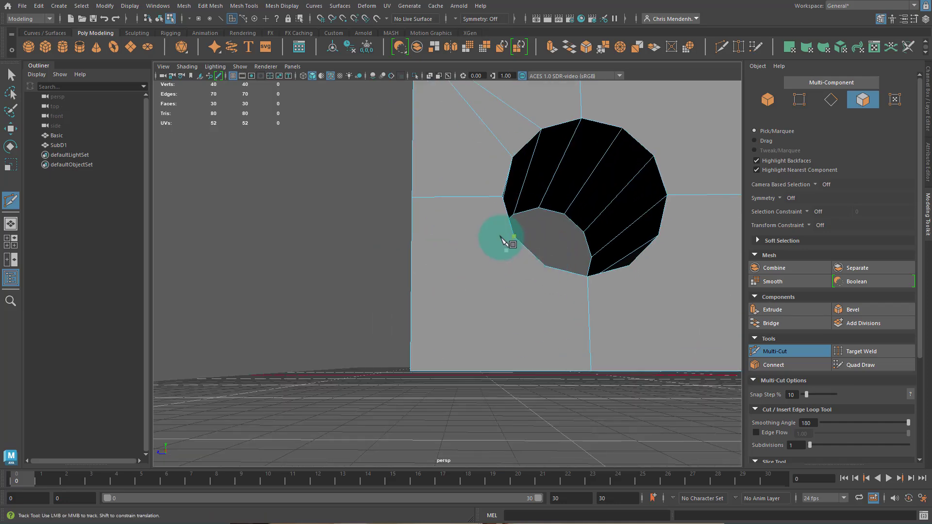
pyautogui.click(514, 236)
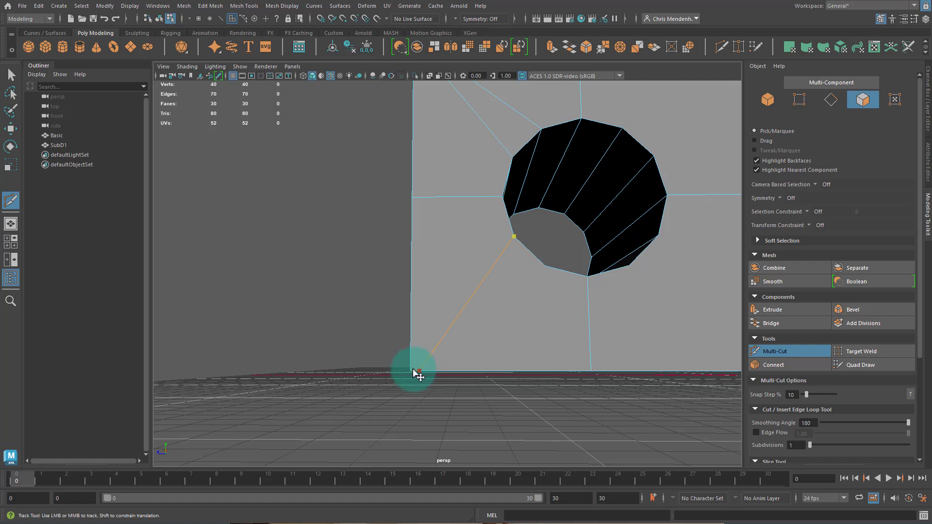
pyautogui.hotkey('ctrl', 'z')
pyautogui.click(411, 370)
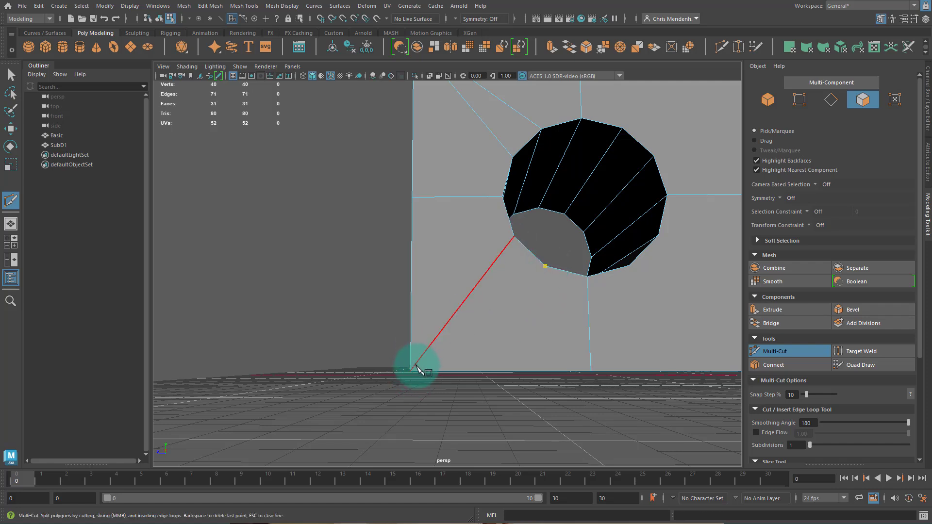
# - Cut two edges from the hole's lower-right rim vertices to the front face's lower-right corner
pyautogui.keyDown('alt'); pyautogui.moveTo(566, 312); pyautogui.dragTo(442, 289, button='middle'); pyautogui.keyUp('alt')
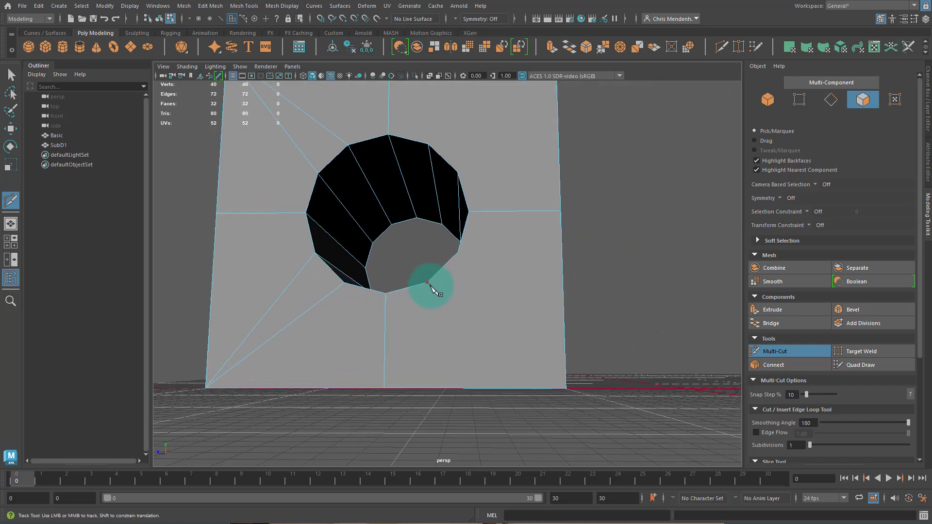
pyautogui.click(429, 285)
pyautogui.click(565, 387)
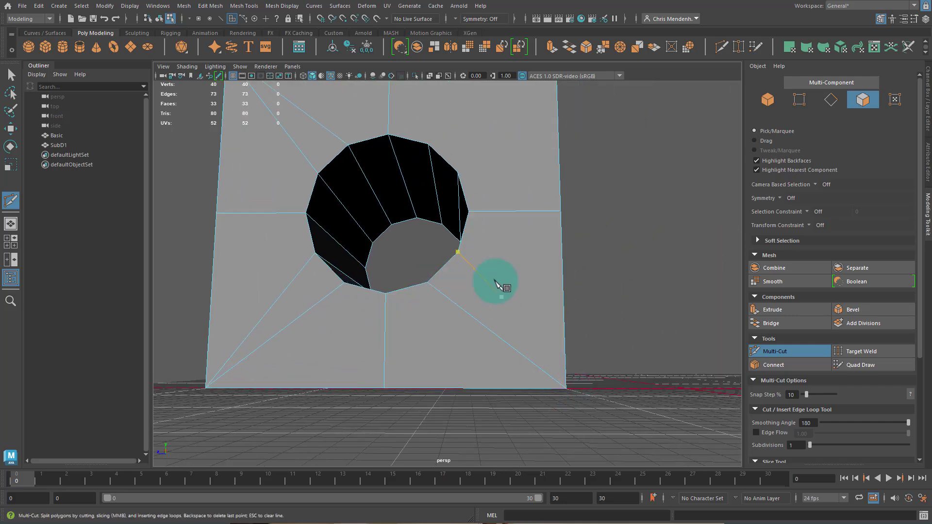
pyautogui.click(458, 252)
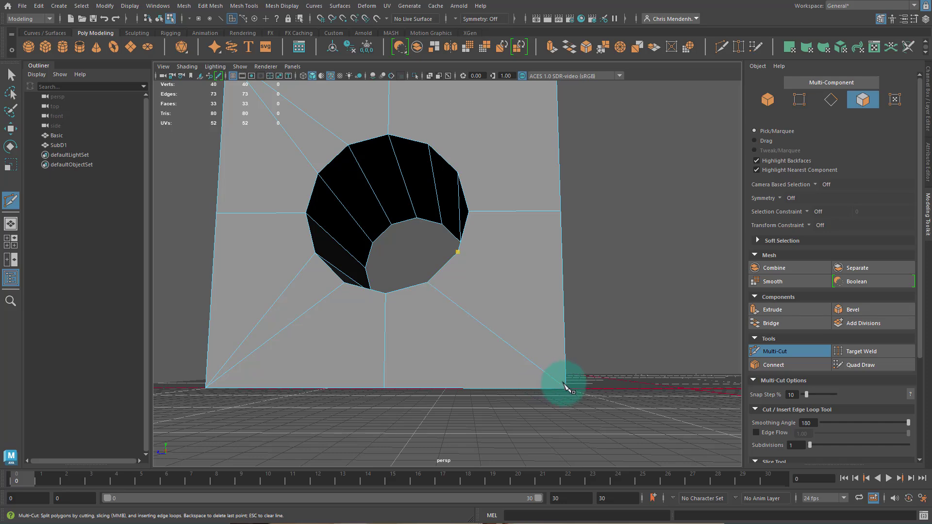
pyautogui.click(568, 390)
# - Cut two edges from the hole's upper-right rim vertices to the front face's upper-right corner
pyautogui.keyDown('alt'); pyautogui.moveTo(561, 322); pyautogui.dragTo(568, 389, button='middle'); pyautogui.keyUp('alt')
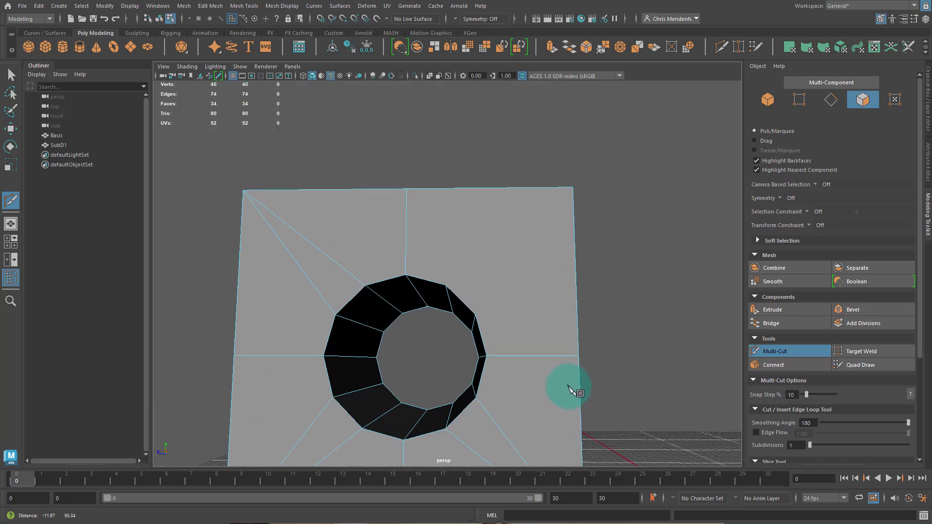
pyautogui.click(477, 317)
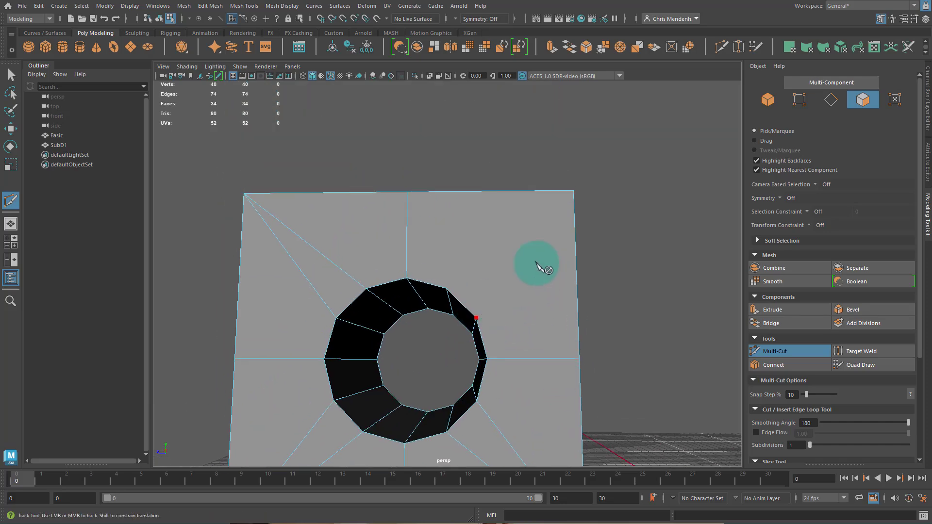
pyautogui.click(573, 190)
pyautogui.click(446, 289)
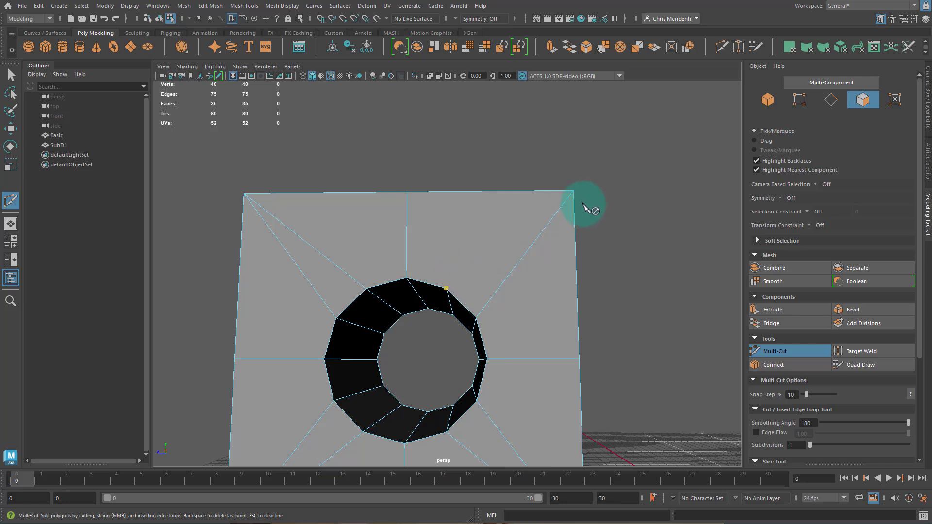
pyautogui.click(572, 192)
pyautogui.rightClick(573, 192)
# - Leave Multi-Cut, return the cube to object mode and deselect it
pyautogui.keyDown('alt'); pyautogui.moveTo(619, 333); pyautogui.dragTo(651, 349); pyautogui.keyUp('alt')
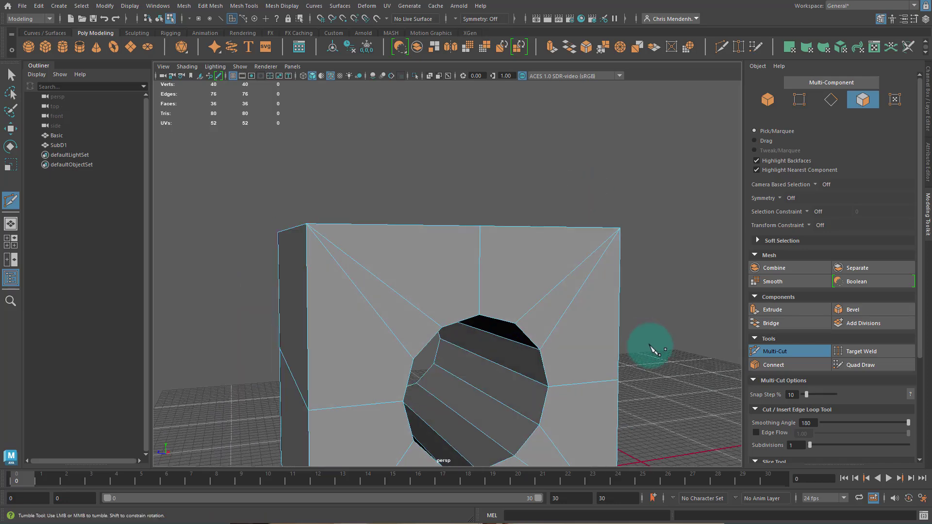
pyautogui.keyDown('alt'); pyautogui.moveTo(651, 349); pyautogui.dragTo(644, 272, button='middle'); pyautogui.keyUp('alt')
pyautogui.scroll(-5, 553, 273)
pyautogui.keyDown('alt'); pyautogui.moveTo(581, 296); pyautogui.dragTo(557, 301); pyautogui.keyUp('alt')
pyautogui.press('q')
pyautogui.click(455, 332)
pyautogui.press('F8')
pyautogui.click(503, 263)
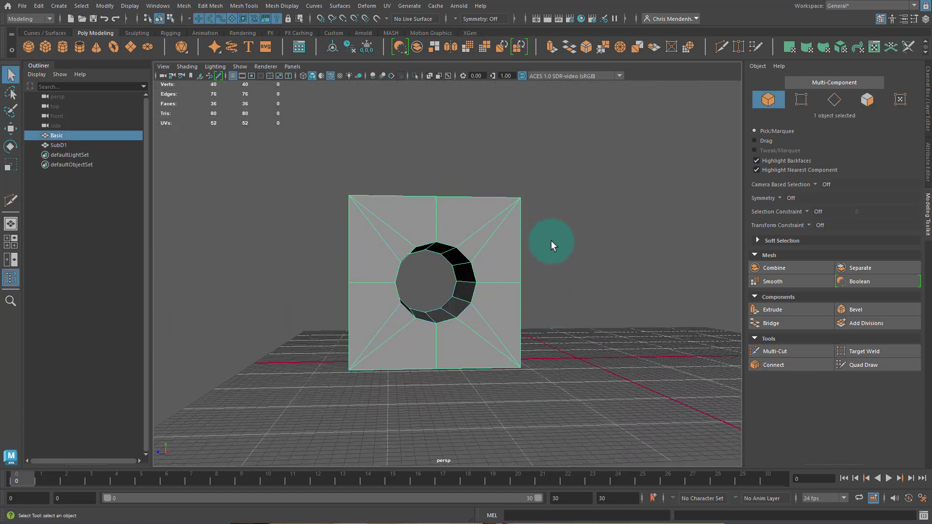
pyautogui.click(551, 240)
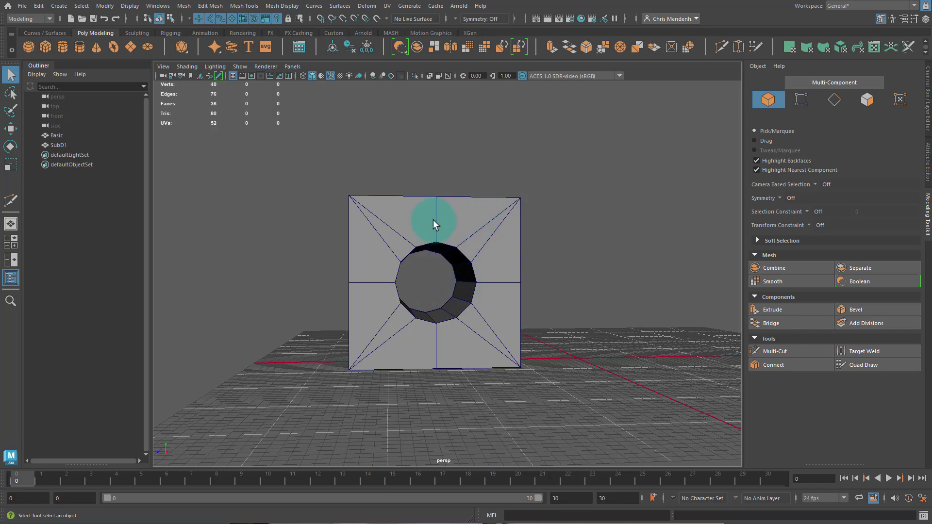
# - Inspect the corner cuts and preview the cube smoothed before returning to the unsmoothed display
pyautogui.keyDown('alt'); pyautogui.moveTo(433, 219); pyautogui.dragTo(516, 292, button='right'); pyautogui.keyUp('alt')
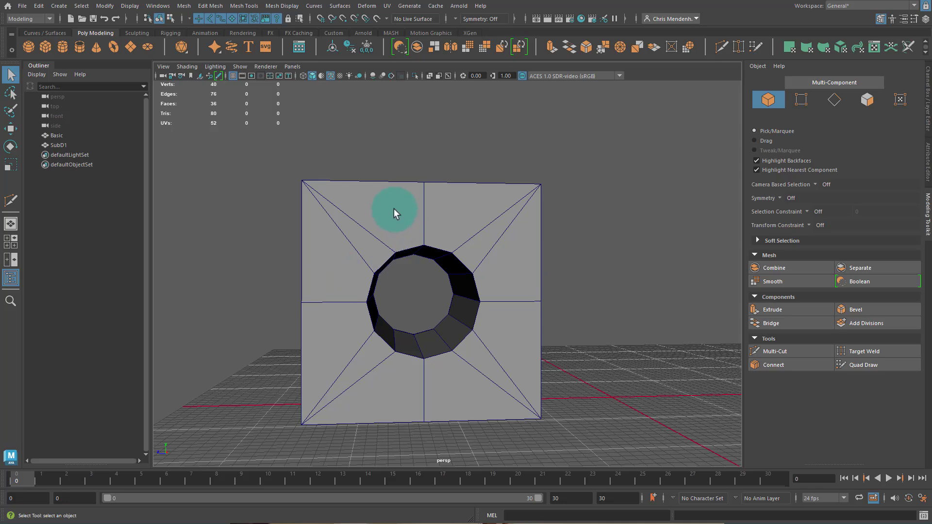
pyautogui.keyDown('alt'); pyautogui.moveTo(394, 208); pyautogui.dragTo(372, 263); pyautogui.keyUp('alt')
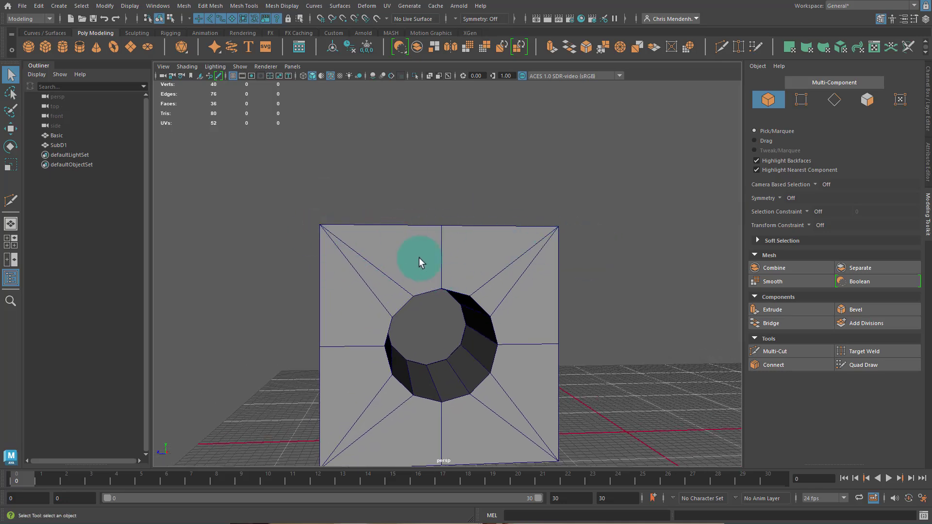
pyautogui.keyDown('alt'); pyautogui.moveTo(418, 257); pyautogui.dragTo(395, 272); pyautogui.keyUp('alt')
pyautogui.click(534, 238)
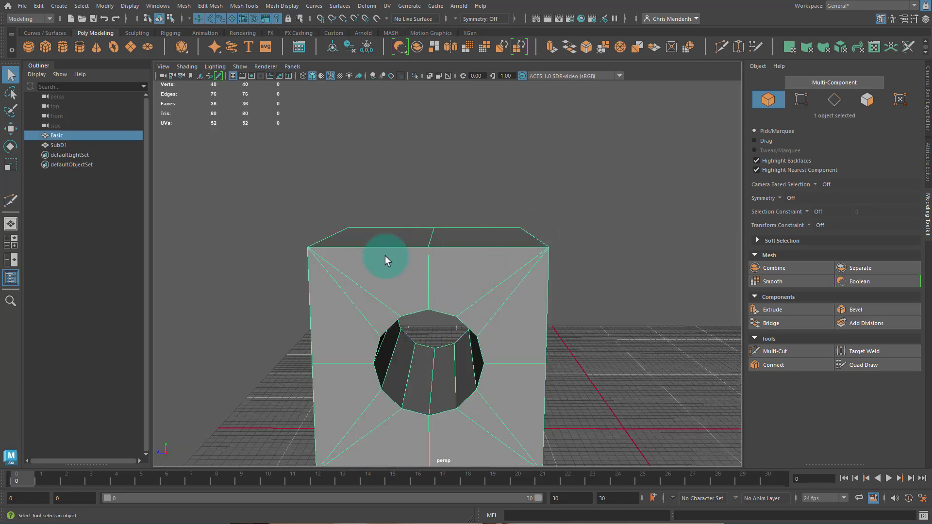
pyautogui.press('3')
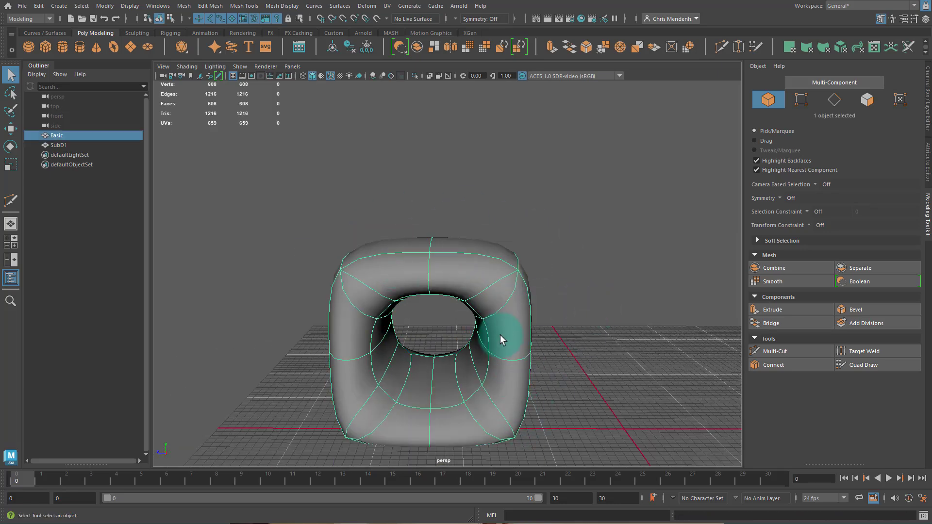
pyautogui.press('1')
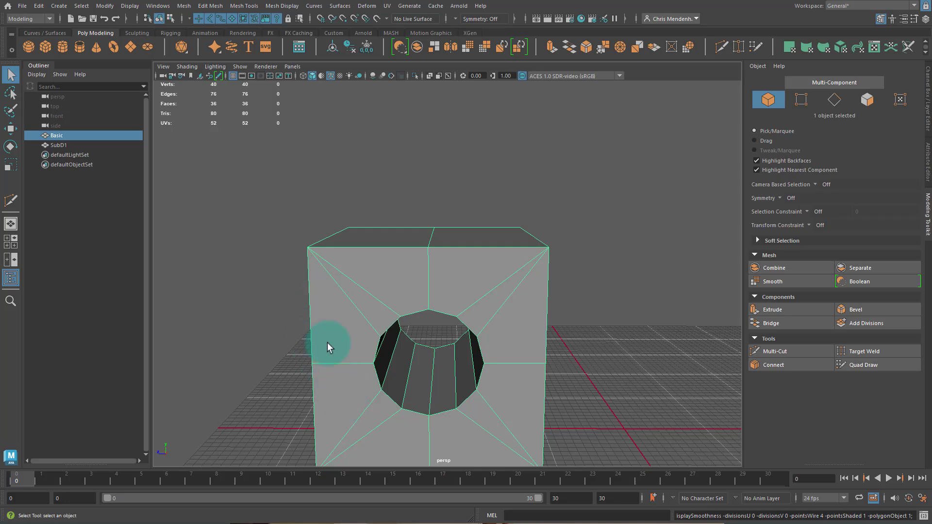
# - Use Multi-Cut's edge loop preview to examine how loops would run through the corner faces, without making a cut
pyautogui.keyDown('alt'); pyautogui.moveTo(458, 385); pyautogui.dragTo(333, 251); pyautogui.keyUp('alt')
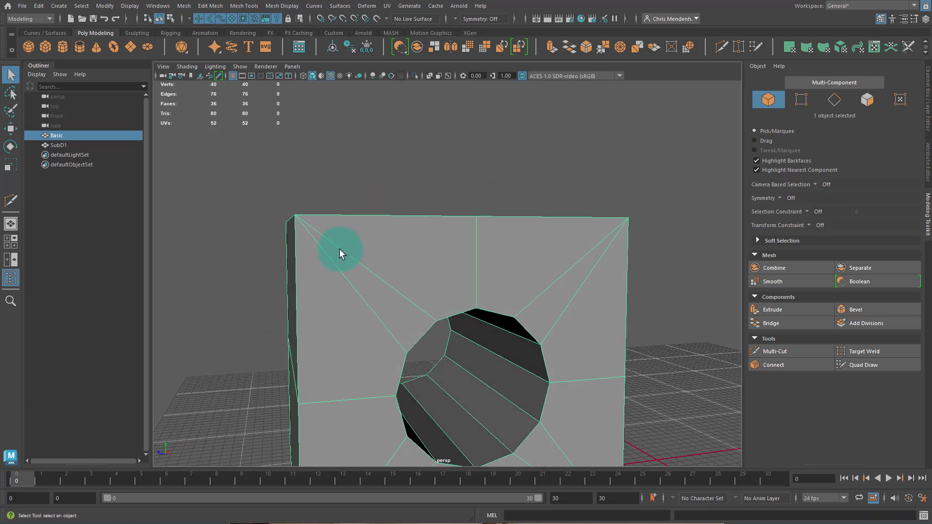
pyautogui.hotkey('ctrl', 'shift', 'x')
pyautogui.keyDown('alt'); pyautogui.moveTo(304, 221); pyautogui.dragTo(339, 253); pyautogui.keyUp('alt')
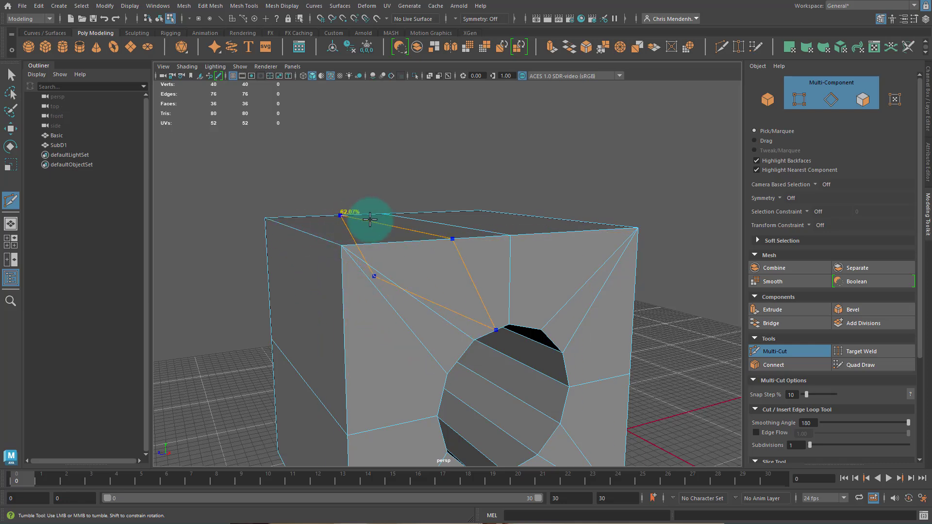
pyautogui.keyDown('alt'); pyautogui.moveTo(430, 281); pyautogui.dragTo(445, 267); pyautogui.keyUp('alt')
pyautogui.keyDown('alt'); pyautogui.moveTo(443, 263); pyautogui.dragTo(410, 259, button='right'); pyautogui.keyUp('alt')
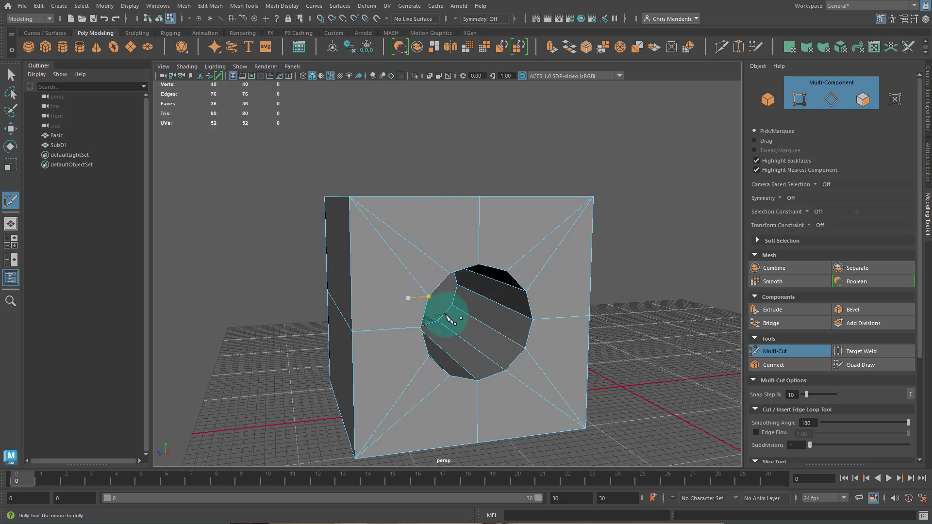
pyautogui.keyDown('alt'); pyautogui.moveTo(443, 318); pyautogui.dragTo(370, 291); pyautogui.keyUp('alt')
pyautogui.press('q')
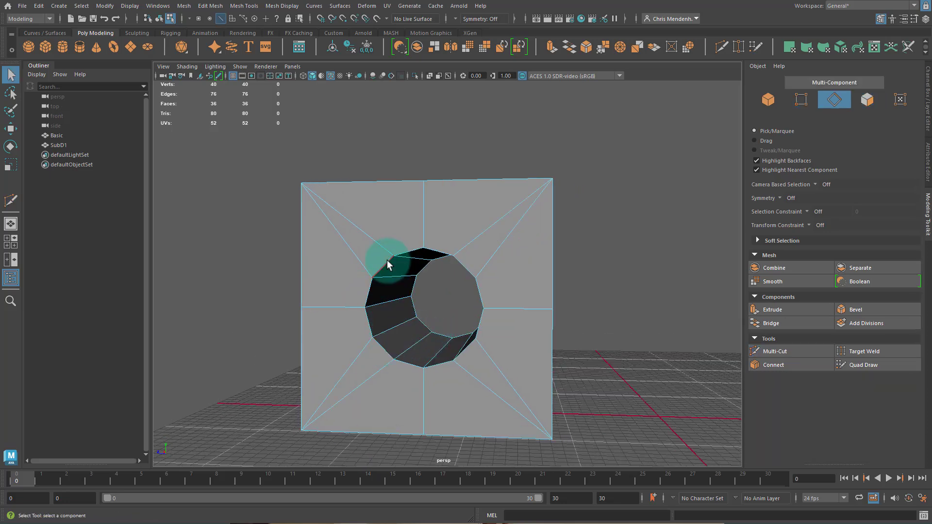
# - Bevel the hole's front rim edge loop with Chamfer off and a Fraction of 0.045
pyautogui.doubleClick(386, 260)
pyautogui.keyDown('alt'); pyautogui.moveTo(490, 387); pyautogui.dragTo(480, 361); pyautogui.keyUp('alt')
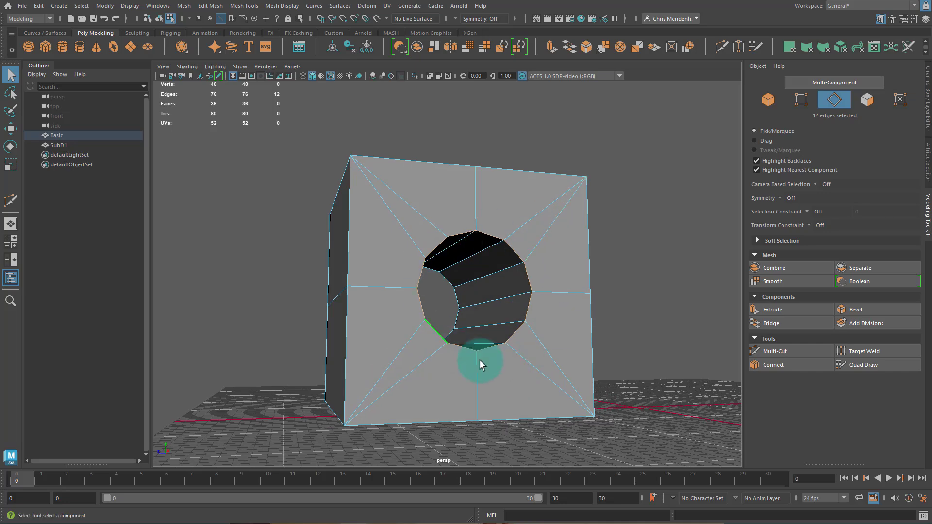
pyautogui.keyDown('alt'); pyautogui.moveTo(426, 334); pyautogui.dragTo(483, 311); pyautogui.keyUp('alt')
pyautogui.keyDown('alt'); pyautogui.moveTo(484, 310); pyautogui.dragTo(526, 291, button='right'); pyautogui.keyUp('alt')
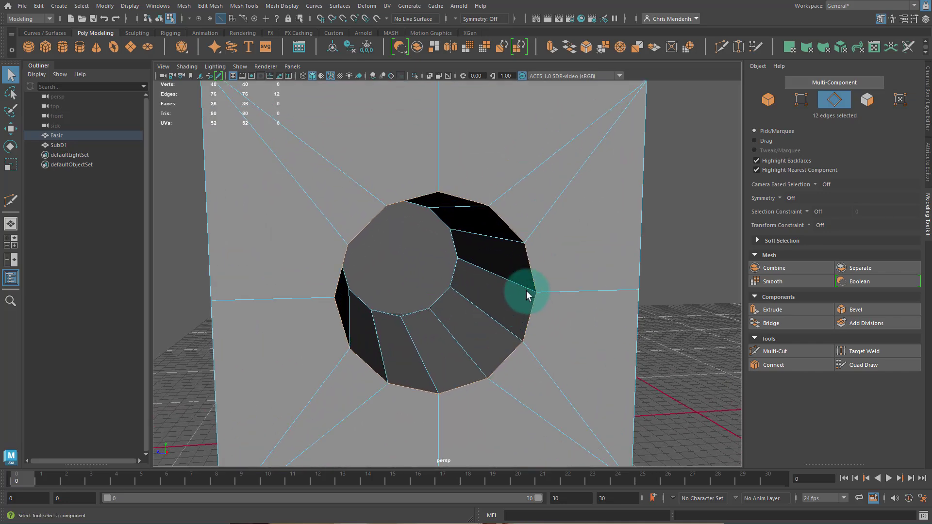
pyautogui.click(587, 46)
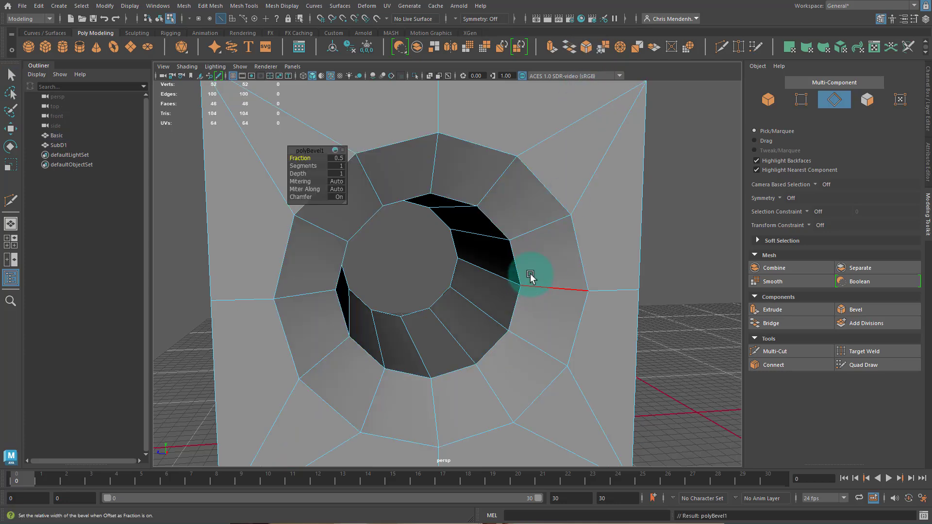
pyautogui.click(303, 197)
pyautogui.moveTo(300, 158); pyautogui.dragTo(87, 160)
pyautogui.keyDown('alt'); pyautogui.moveTo(326, 219); pyautogui.dragTo(597, 147); pyautogui.keyUp('alt')
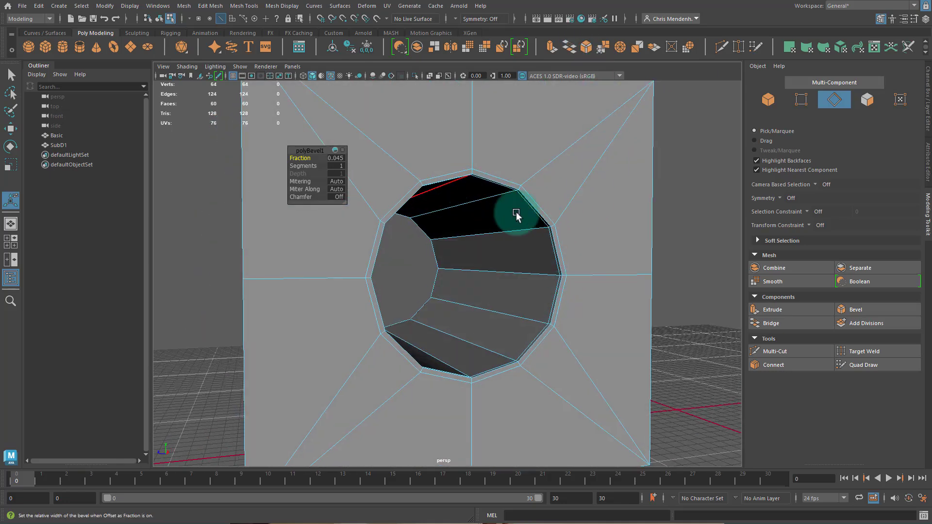
# - Preview the beveled cube smoothed in object mode and return it to the unsmoothed display
pyautogui.press('3')
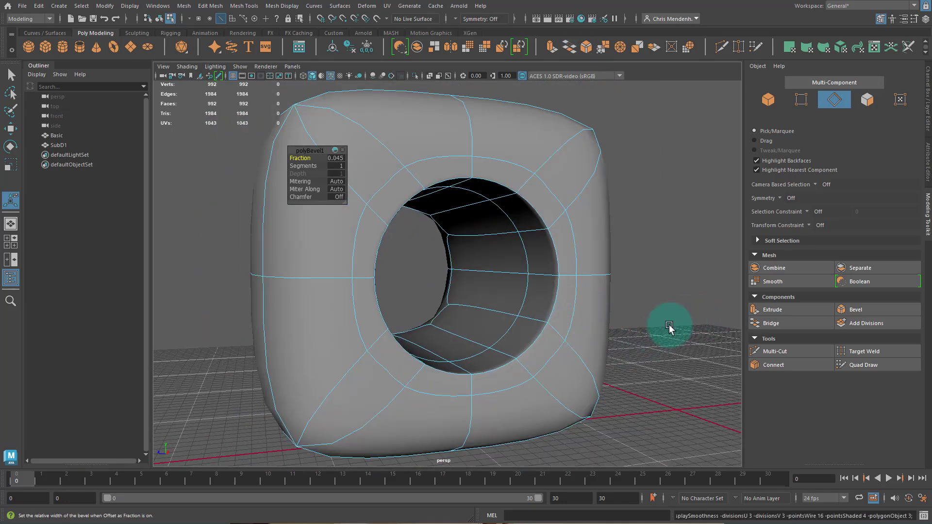
pyautogui.press('q')
pyautogui.moveTo(573, 343); pyautogui.dragTo(670, 258, button='right')
pyautogui.click(670, 258)
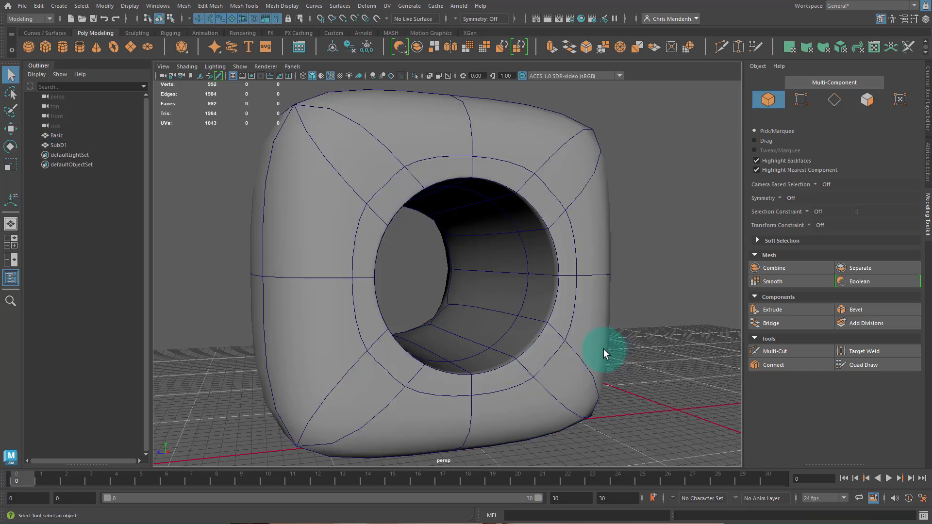
pyautogui.click(570, 327)
pyautogui.press('1')
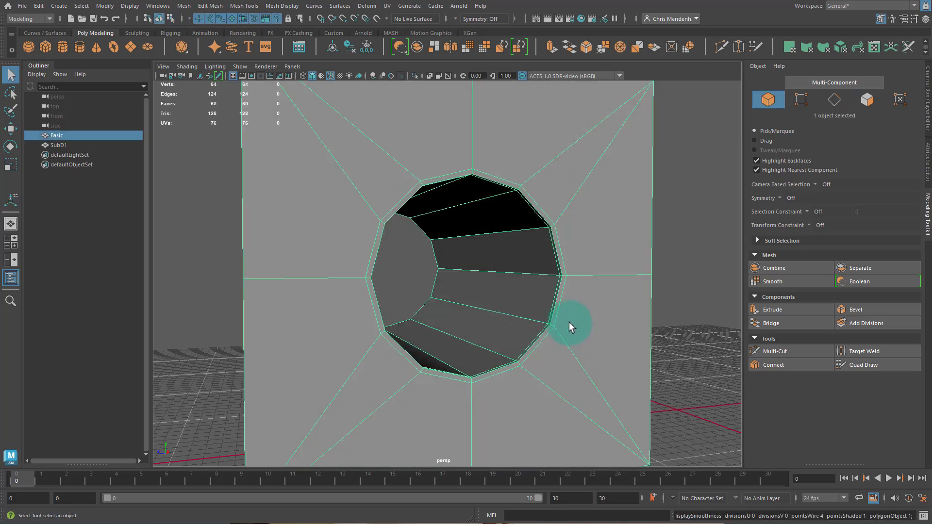
# - Bevel the eight outer perimeter edges of the cube's front face with Chamfer off and a Fraction of 0.032
pyautogui.scroll(-5, 507, 339)
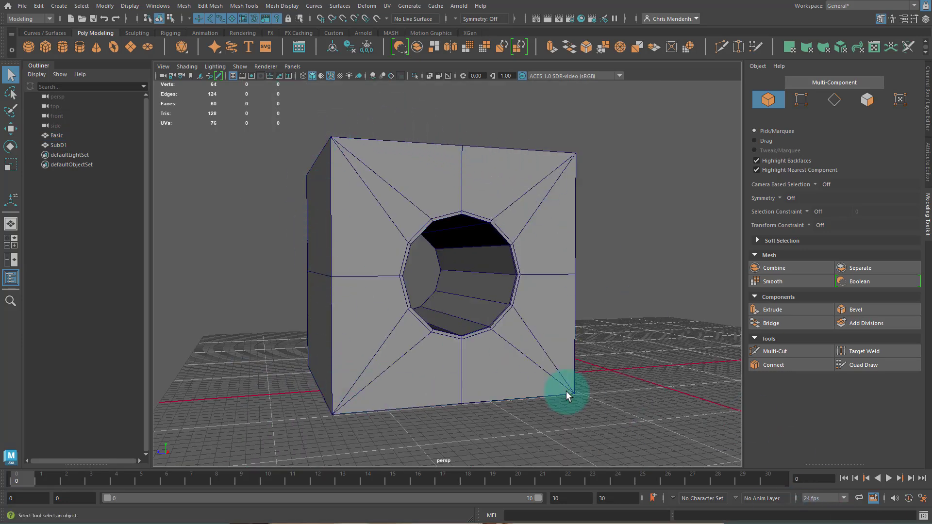
pyautogui.doubleClick(367, 150)
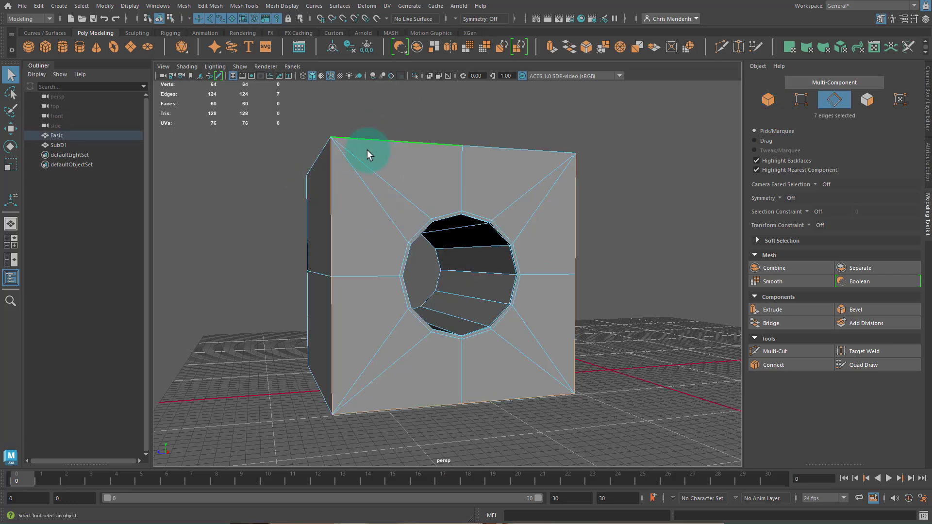
pyautogui.click(367, 138)
pyautogui.keyDown('shift'); pyautogui.click(497, 150); pyautogui.keyUp('shift')
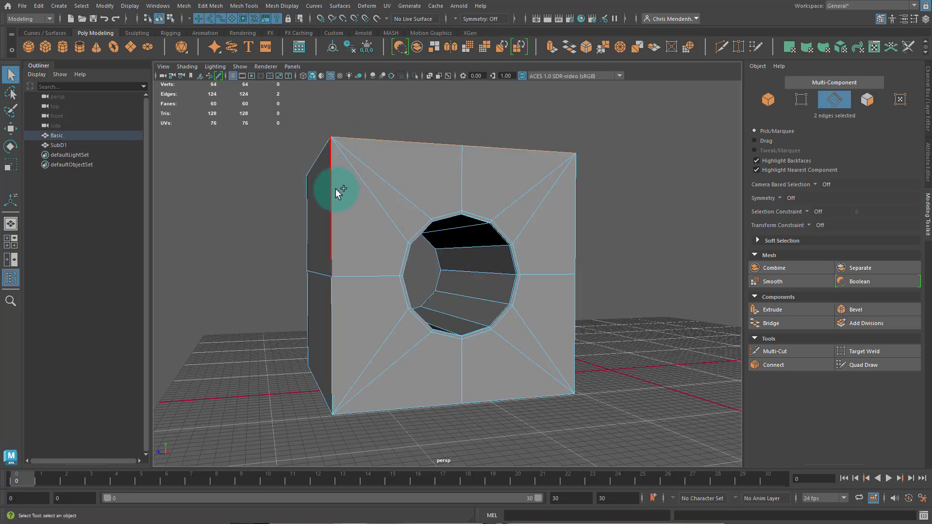
pyautogui.keyDown('shift'); pyautogui.click(491, 403); pyautogui.keyUp('shift')
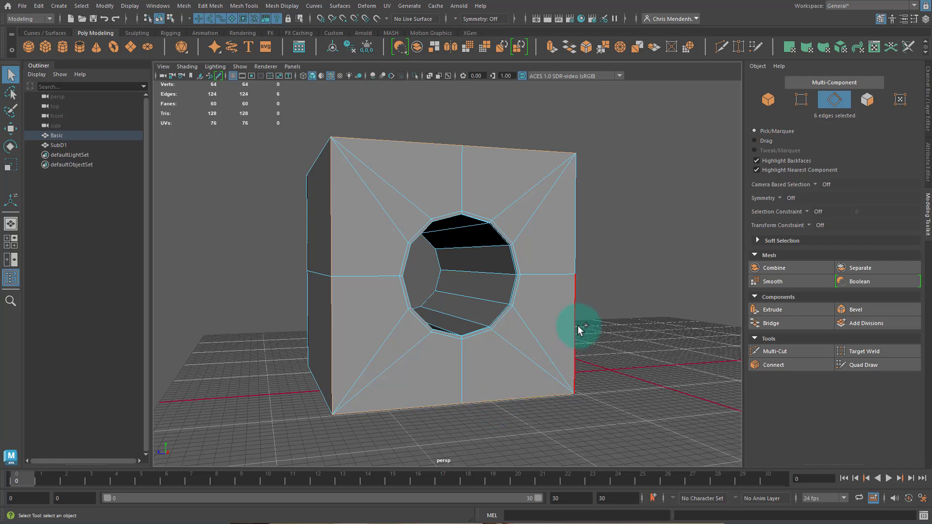
pyautogui.keyDown('shift'); pyautogui.click(573, 225); pyautogui.keyUp('shift')
pyautogui.keyDown('alt'); pyautogui.moveTo(654, 124); pyautogui.dragTo(586, 156); pyautogui.keyUp('alt')
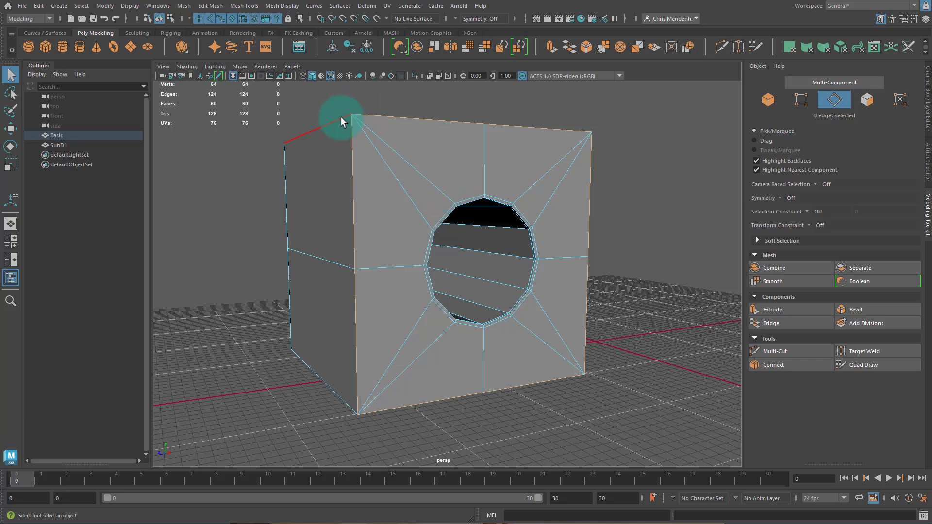
pyautogui.keyDown('alt'); pyautogui.moveTo(390, 140); pyautogui.dragTo(508, 159); pyautogui.keyUp('alt')
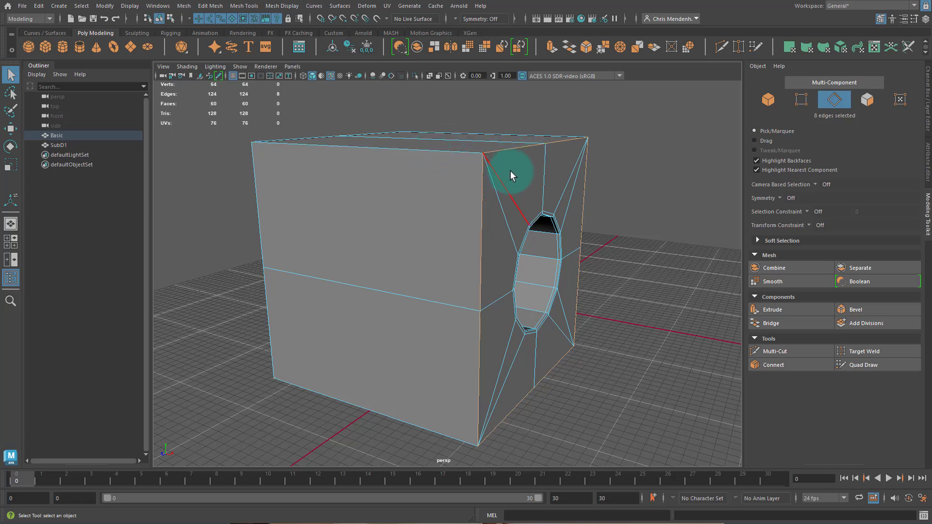
pyautogui.keyDown('alt'); pyautogui.moveTo(519, 173); pyautogui.dragTo(403, 155); pyautogui.keyUp('alt')
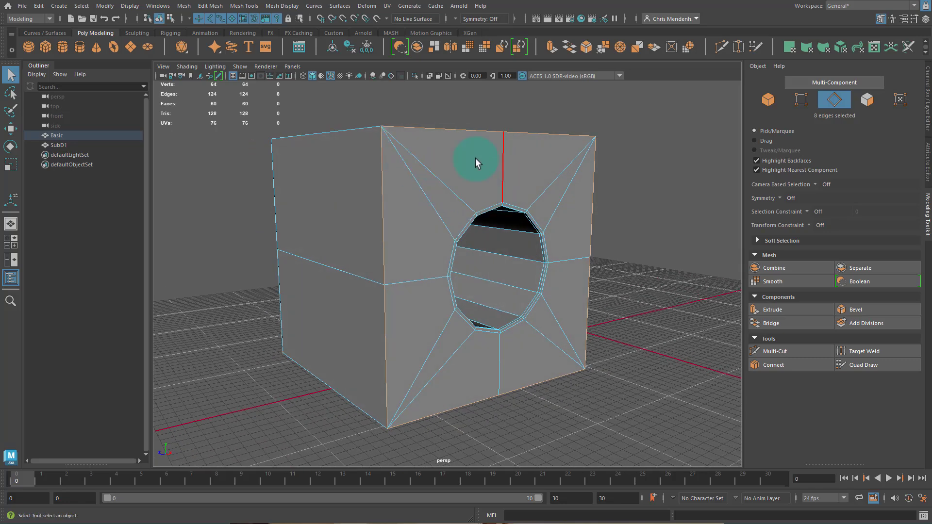
pyautogui.keyDown('alt'); pyautogui.moveTo(474, 166); pyautogui.dragTo(419, 165); pyautogui.keyUp('alt')
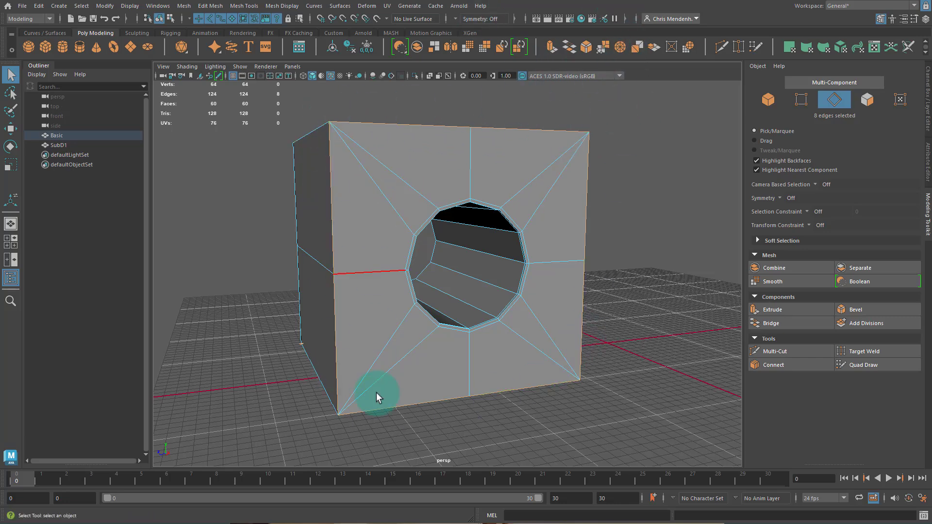
pyautogui.click(586, 46)
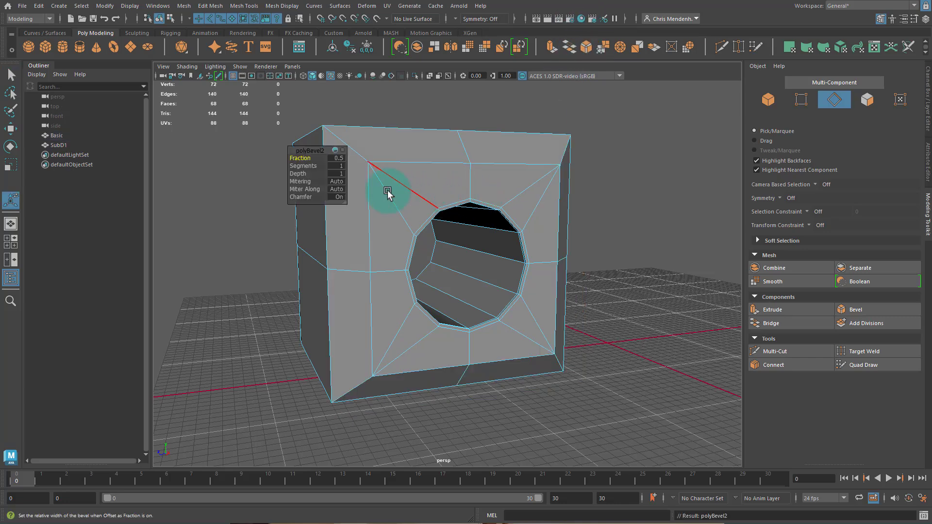
pyautogui.click(301, 196)
pyautogui.keyDown('alt'); pyautogui.moveTo(394, 212); pyautogui.dragTo(550, 165); pyautogui.keyUp('alt')
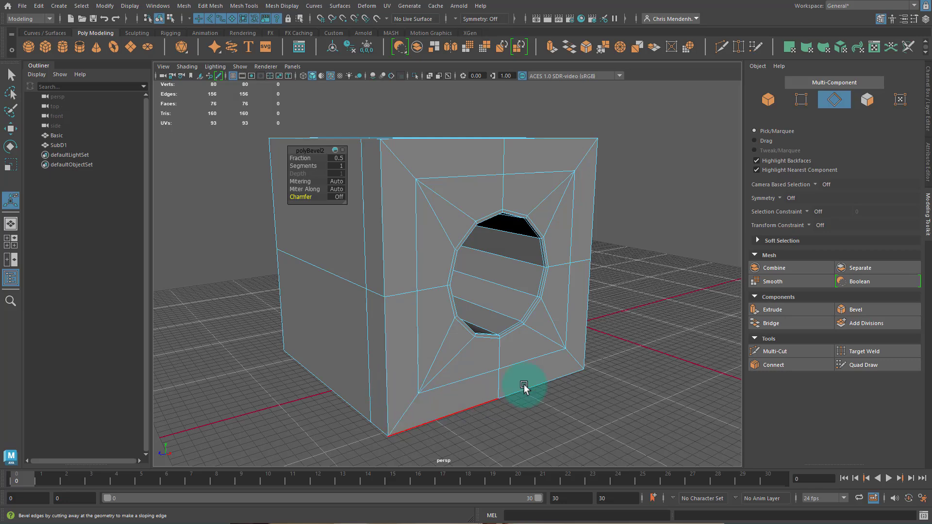
pyautogui.moveTo(301, 158); pyautogui.dragTo(82, 144)
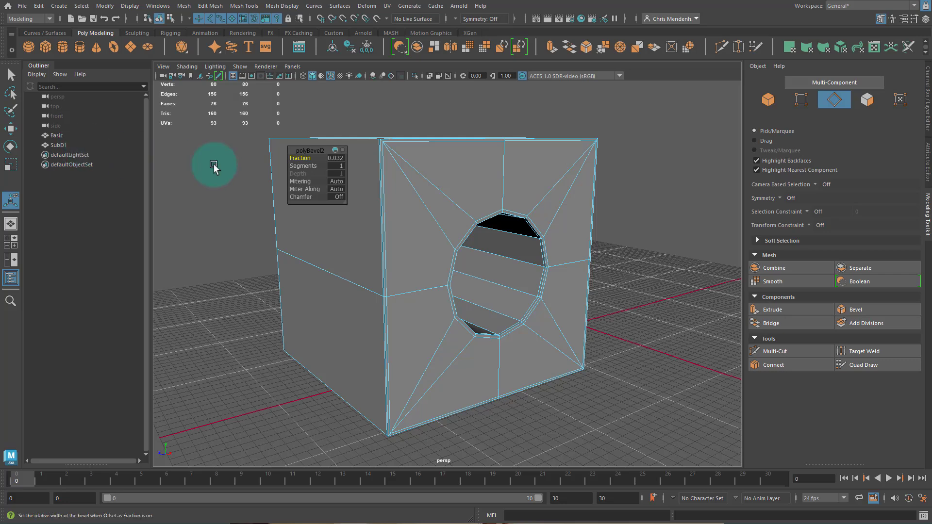
pyautogui.keyDown('alt'); pyautogui.moveTo(315, 168); pyautogui.dragTo(343, 166); pyautogui.keyUp('alt')
pyautogui.keyDown('alt'); pyautogui.moveTo(436, 216); pyautogui.dragTo(412, 222); pyautogui.keyUp('alt')
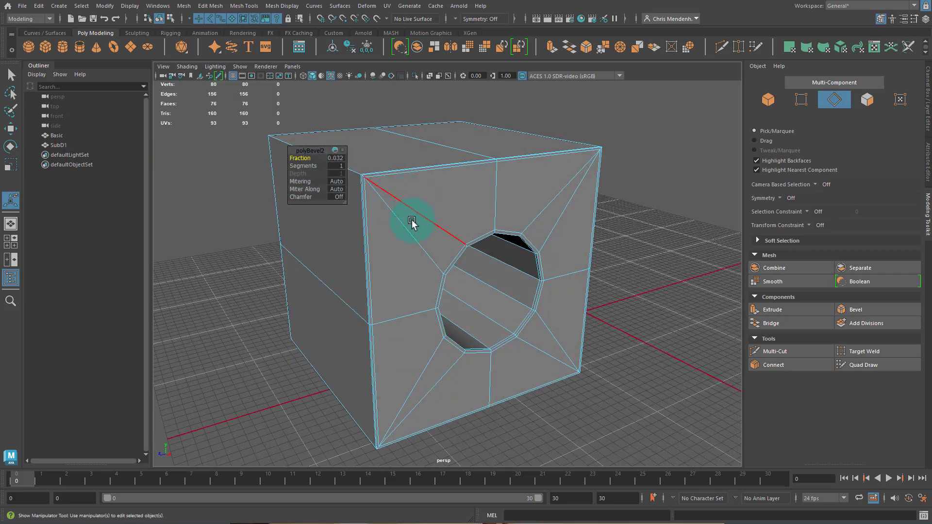
# - Preview the cube smoothed in object mode, return it to the unsmoothed display and inspect the beveled face border from several sides
pyautogui.moveTo(406, 245); pyautogui.dragTo(505, 168, button='right')
pyautogui.press('3')
pyautogui.click(647, 149)
pyautogui.keyDown('alt'); pyautogui.moveTo(647, 149); pyautogui.dragTo(426, 217); pyautogui.keyUp('alt')
pyautogui.click(451, 264)
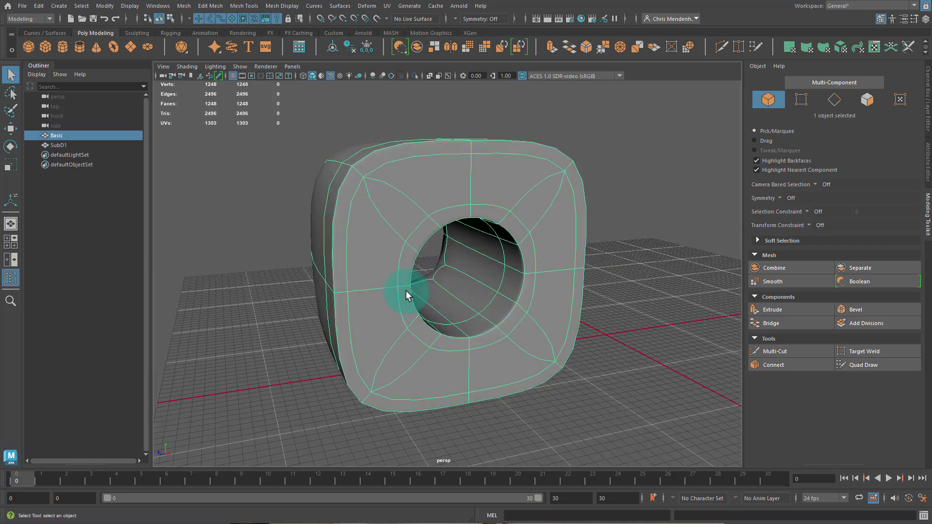
pyautogui.press('1')
pyautogui.keyDown('alt'); pyautogui.moveTo(468, 291); pyautogui.dragTo(393, 206); pyautogui.keyUp('alt')
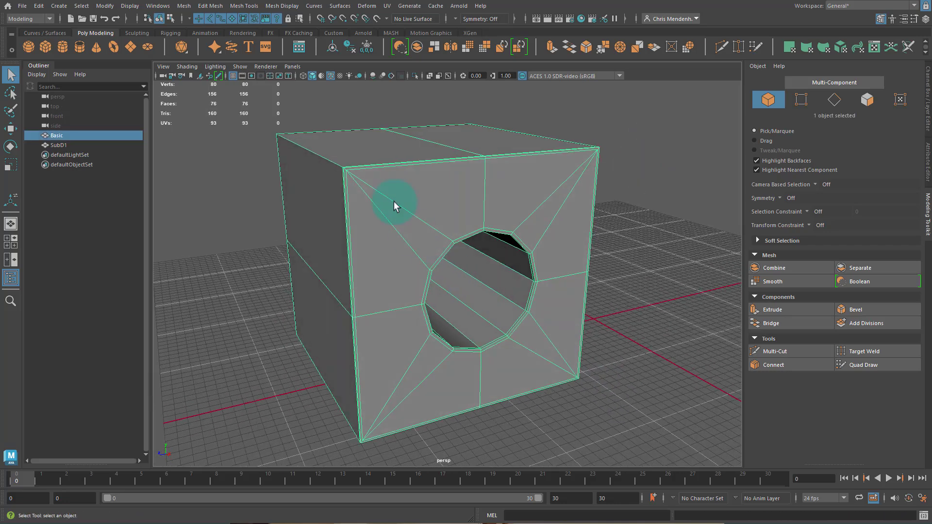
pyautogui.keyDown('alt'); pyautogui.moveTo(334, 197); pyautogui.dragTo(383, 194); pyautogui.keyUp('alt')
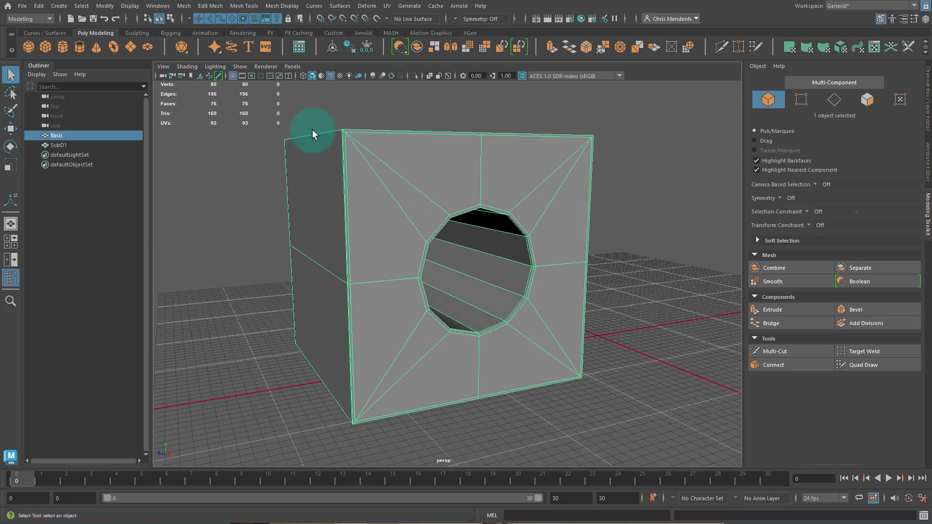
pyautogui.keyDown('alt'); pyautogui.moveTo(330, 142); pyautogui.dragTo(345, 165); pyautogui.keyUp('alt')
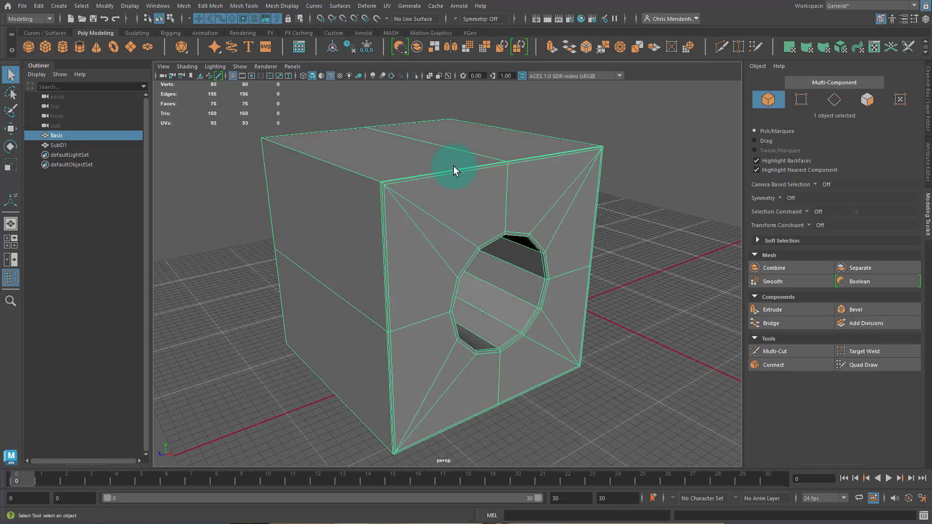
pyautogui.keyDown('alt'); pyautogui.moveTo(309, 257); pyautogui.dragTo(402, 214); pyautogui.keyUp('alt')
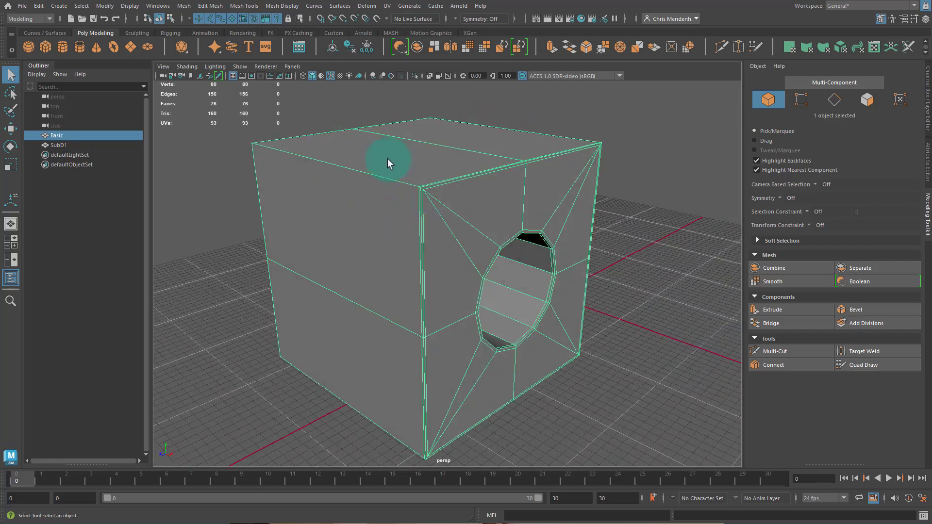
pyautogui.keyDown('alt'); pyautogui.moveTo(324, 189); pyautogui.dragTo(257, 167); pyautogui.keyUp('alt')
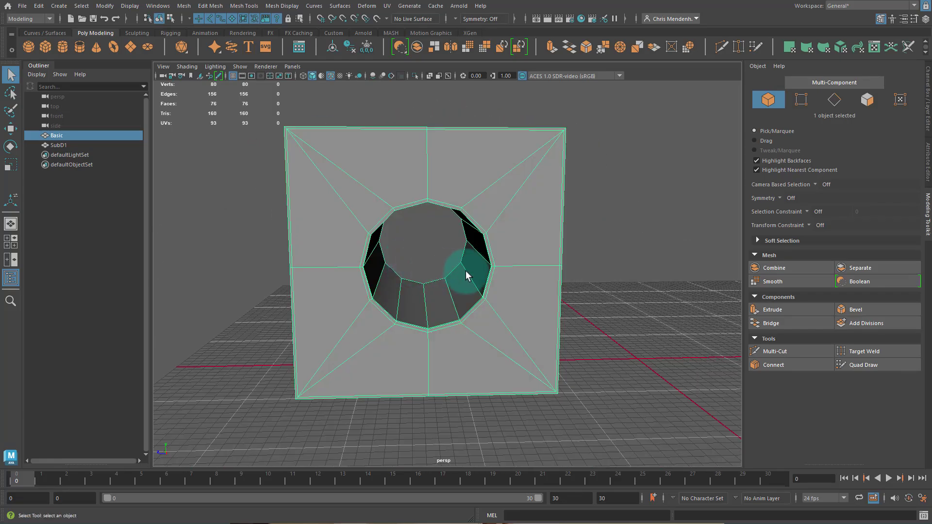
# - Make the SubD display layer visible and frame both cubes in the viewport
pyautogui.scroll(-5, 563, 349)
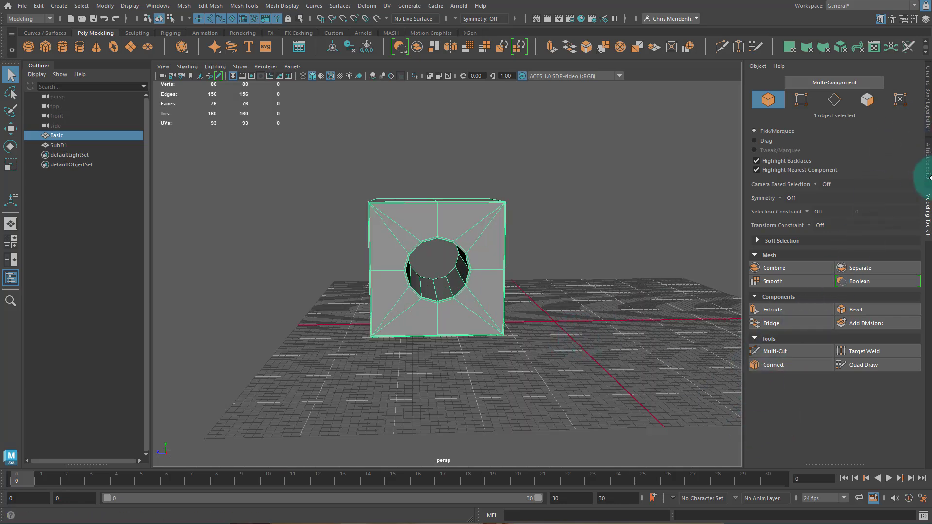
pyautogui.click(925, 113)
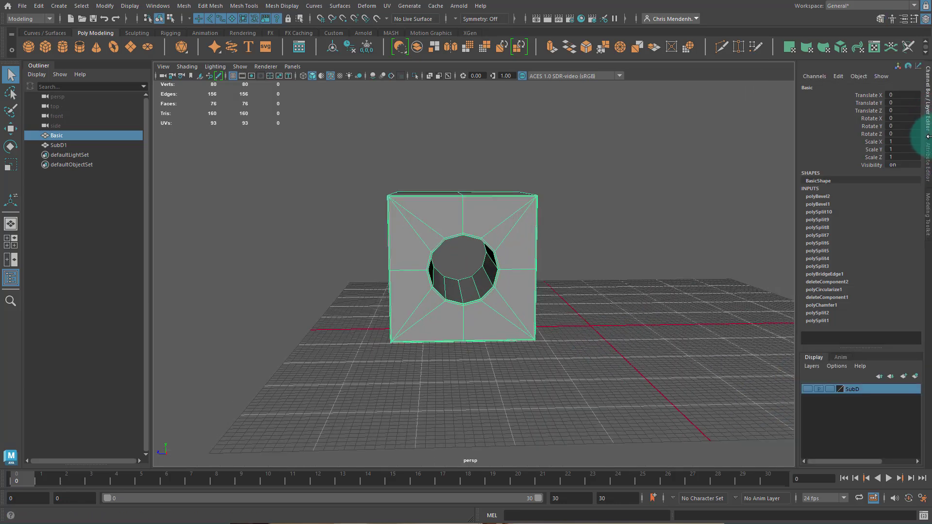
pyautogui.click(806, 389)
pyautogui.click(677, 245)
pyautogui.press('a')
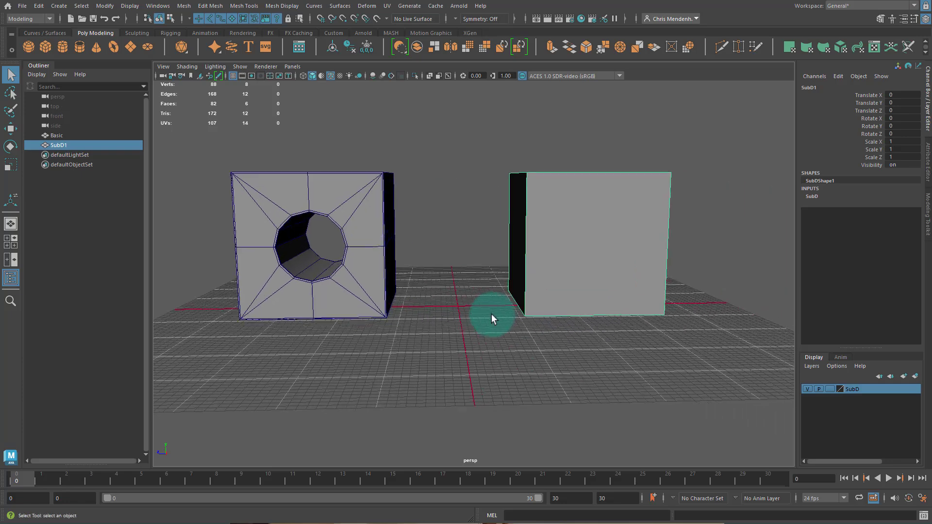
# - Isolate the SubD1 cube in the viewport and frame it
pyautogui.scroll(5, 626, 225)
pyautogui.keyDown('alt'); pyautogui.moveTo(377, 208); pyautogui.dragTo(645, 182); pyautogui.keyUp('alt')
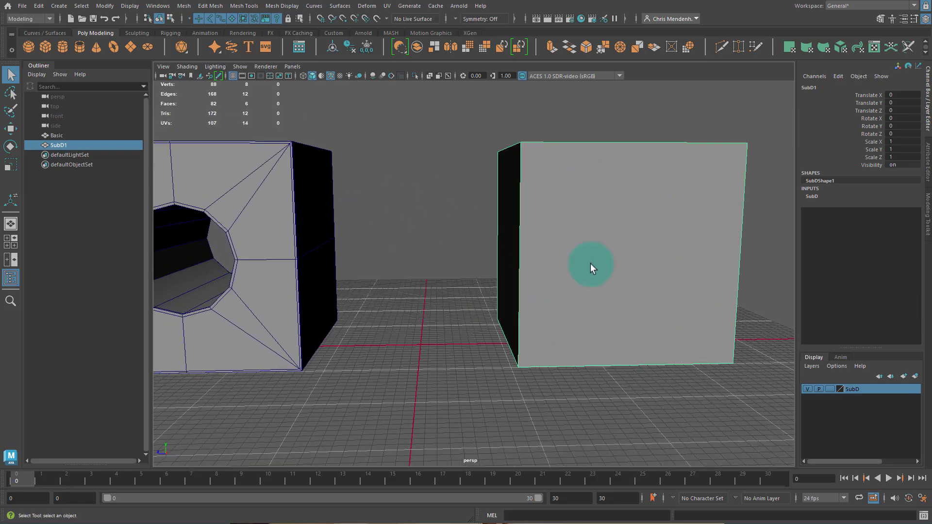
pyautogui.keyDown('alt'); pyautogui.moveTo(627, 240); pyautogui.dragTo(662, 239); pyautogui.keyUp('alt')
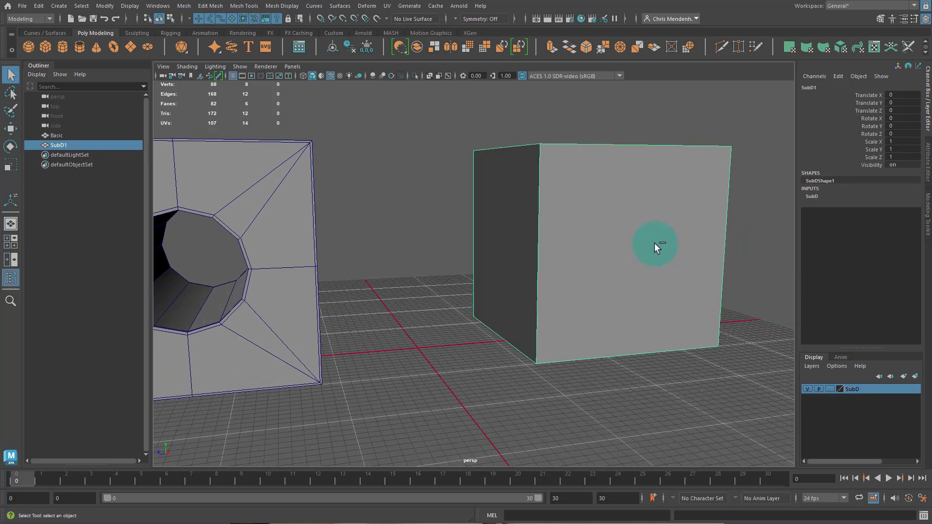
pyautogui.hotkey('ctrl', '1')
pyautogui.press('f')
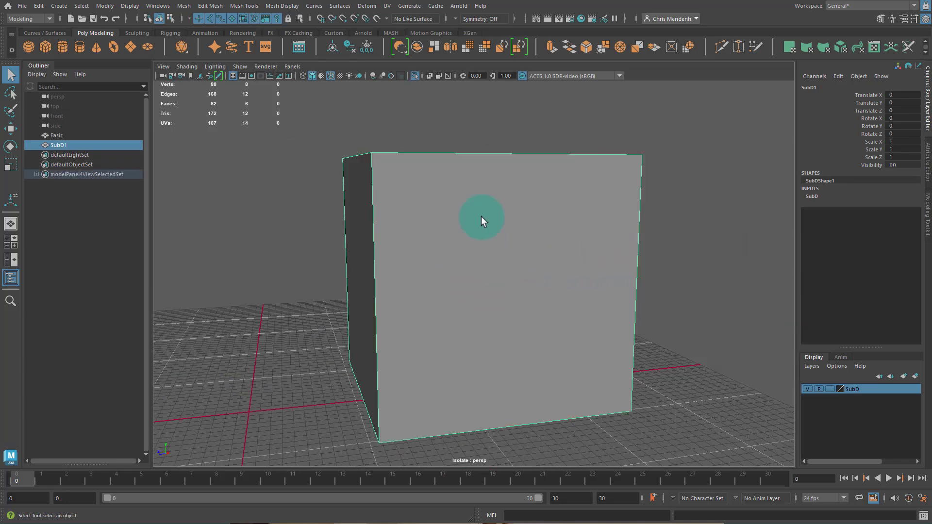
# - Bevel all edges of the SubD1 cube with Chamfer off and a Fraction of 0.035
pyautogui.click(585, 48)
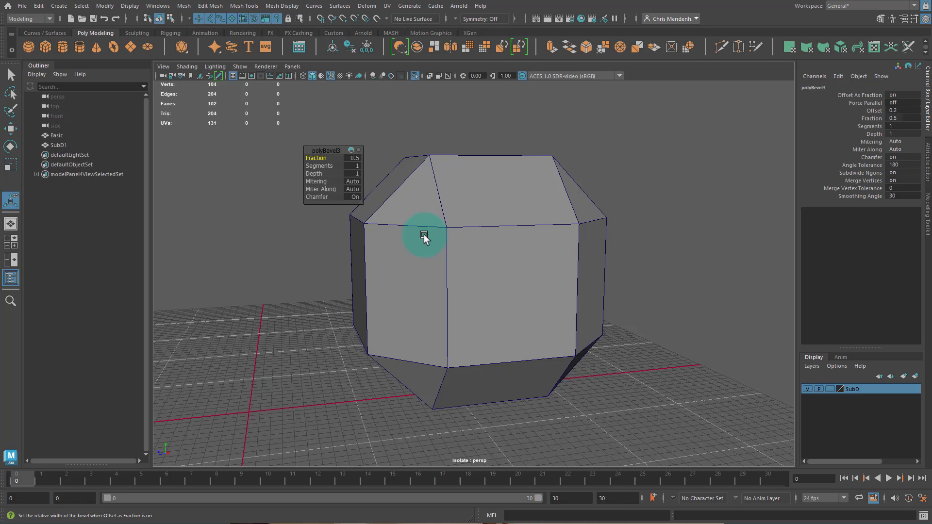
pyautogui.click(324, 197)
pyautogui.moveTo(320, 159); pyautogui.dragTo(94, 159)
pyautogui.keyDown('alt'); pyautogui.moveTo(369, 205); pyautogui.dragTo(422, 287); pyautogui.keyUp('alt')
pyautogui.press('q')
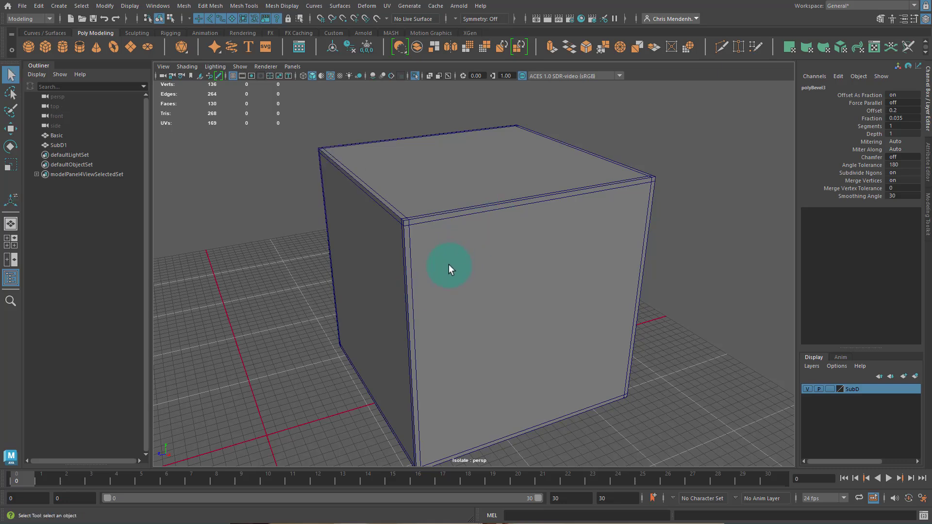
# - Preview the SubD1 cube smoothed and return it to the unsmoothed display
pyautogui.click(476, 290)
pyautogui.press('3')
pyautogui.press('1')
pyautogui.press('3')
pyautogui.press('1')
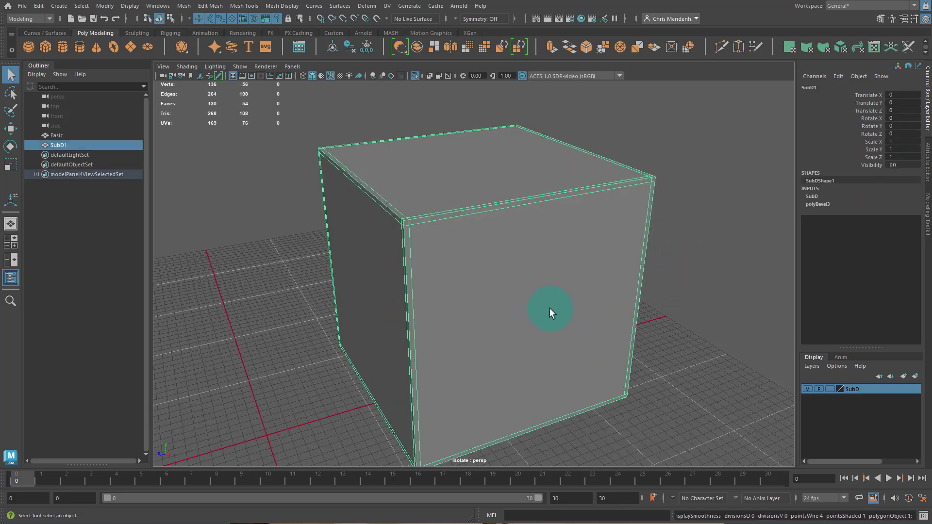
# - Insert a vertical and a horizontal edge loop at 50% around the SubD1 cube, crossing at the front face's centre, with Multi-Cut
pyautogui.keyDown('alt'); pyautogui.moveTo(530, 314); pyautogui.dragTo(526, 291); pyautogui.keyUp('alt')
pyautogui.keyDown('alt'); pyautogui.moveTo(526, 291); pyautogui.dragTo(475, 258, button='right'); pyautogui.keyUp('alt')
pyautogui.hotkey('ctrl', 'shift', 'x')
pyautogui.keyDown('ctrl'); pyautogui.middleClick(469, 198); pyautogui.keyUp('ctrl')
pyautogui.keyDown('ctrl'); pyautogui.middleClick(426, 283); pyautogui.keyUp('ctrl')
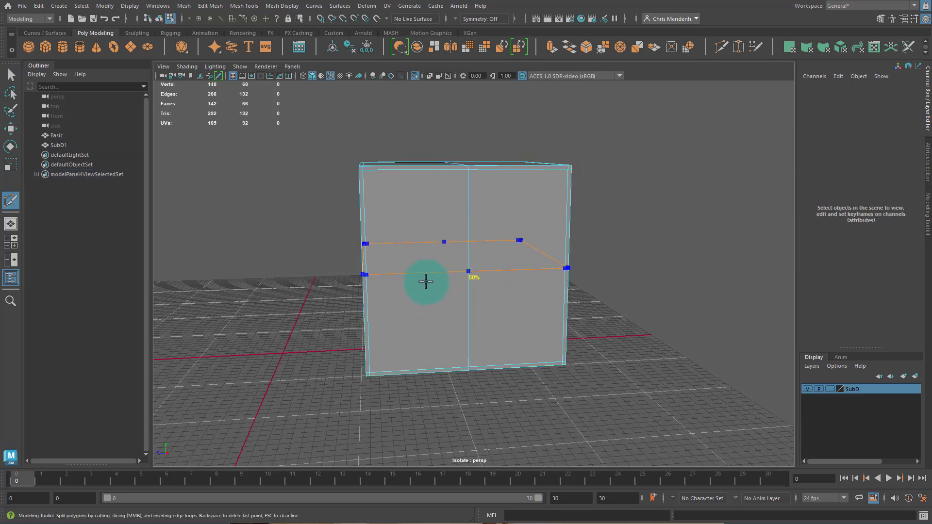
pyautogui.keyDown('alt'); pyautogui.moveTo(539, 312); pyautogui.dragTo(494, 266); pyautogui.keyUp('alt')
pyautogui.press('q')
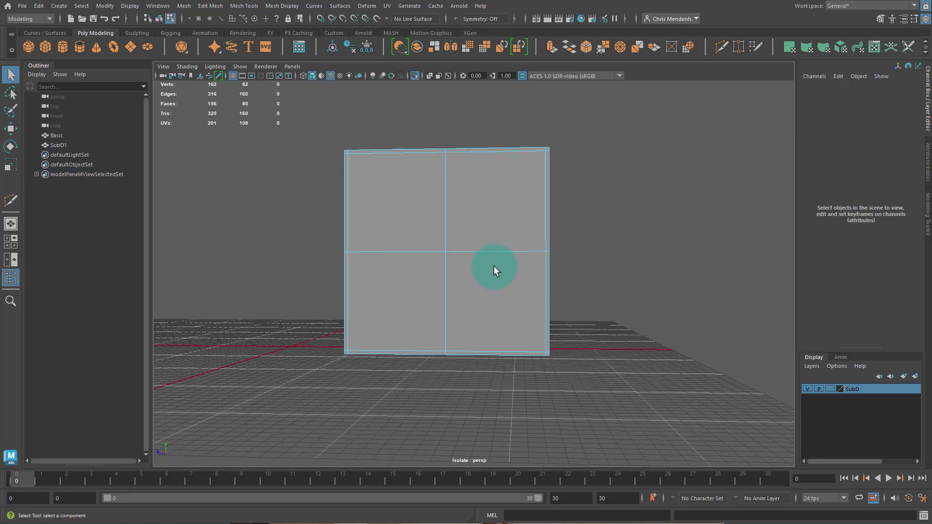
# - Chamfer the centre vertices of the SubD1 cube's front and back faces into diamond-shaped faces
pyautogui.press('F9')
pyautogui.moveTo(428, 228); pyautogui.dragTo(492, 303)
pyautogui.click(586, 49)
pyautogui.click(586, 48)
pyautogui.keyDown('alt'); pyautogui.moveTo(397, 212); pyautogui.dragTo(280, 25); pyautogui.keyUp('alt')
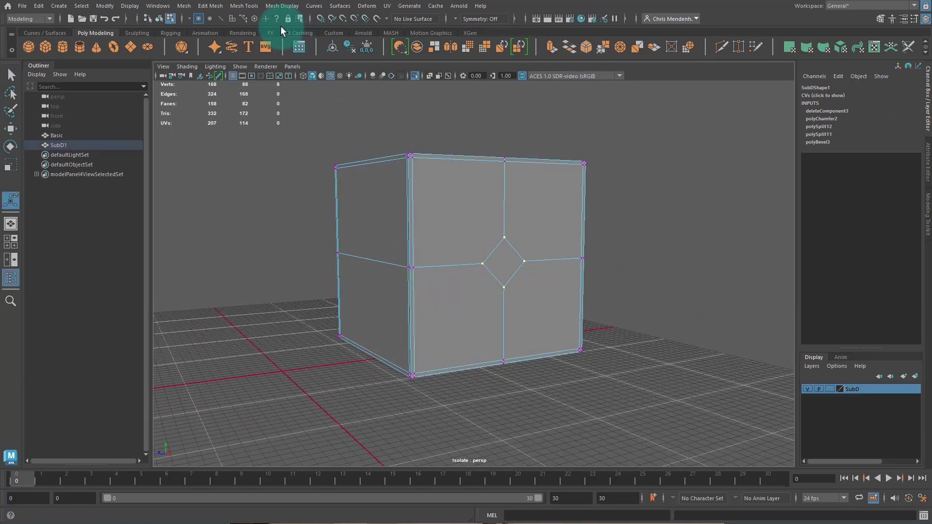
# - Circularize the chamfered vertices on both faces with 2 added divisions and a Radial Offset of 35.2
pyautogui.click(210, 6)
pyautogui.click(243, 62)
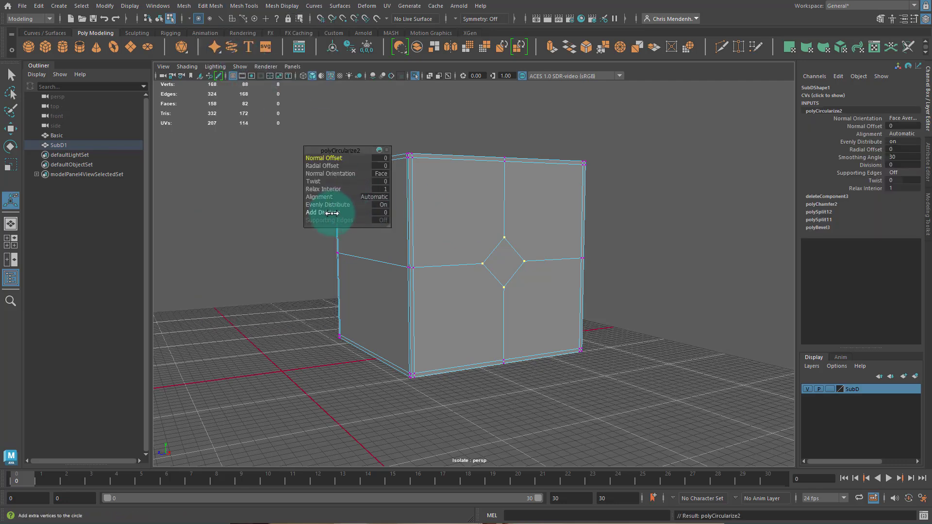
pyautogui.keyDown('alt'); pyautogui.moveTo(342, 212); pyautogui.dragTo(434, 222); pyautogui.keyUp('alt')
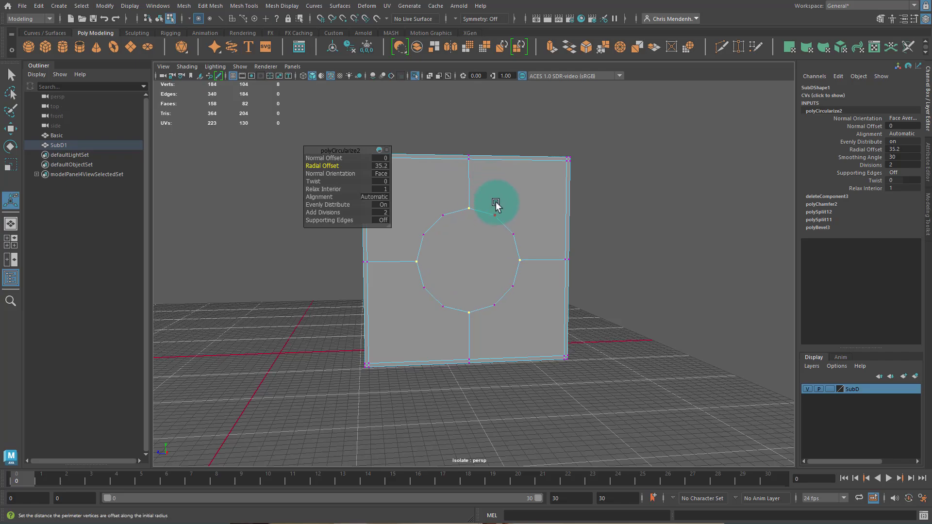
# - Delete the front and back circular faces and bridge their border edges to form a hole through the SubD1 cube
pyautogui.click(474, 266)
pyautogui.keyDown('alt'); pyautogui.moveTo(474, 266); pyautogui.dragTo(422, 311); pyautogui.keyUp('alt')
pyautogui.keyDown('shift'); pyautogui.click(430, 247); pyautogui.keyUp('shift')
pyautogui.click(572, 50)
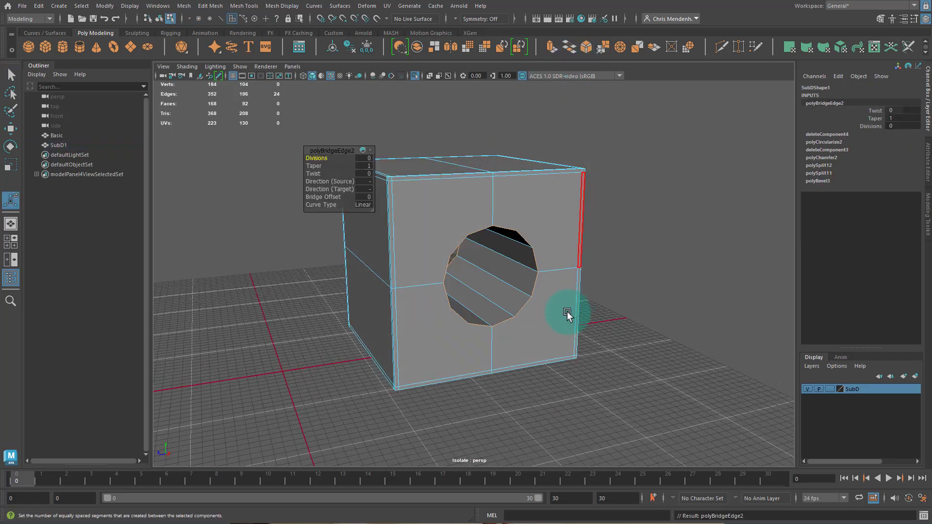
pyautogui.keyDown('alt'); pyautogui.moveTo(568, 314); pyautogui.dragTo(469, 291); pyautogui.keyUp('alt')
pyautogui.keyDown('alt'); pyautogui.moveTo(470, 291); pyautogui.dragTo(514, 311, button='right'); pyautogui.keyUp('alt')
pyautogui.press('q')
pyautogui.click(474, 186)
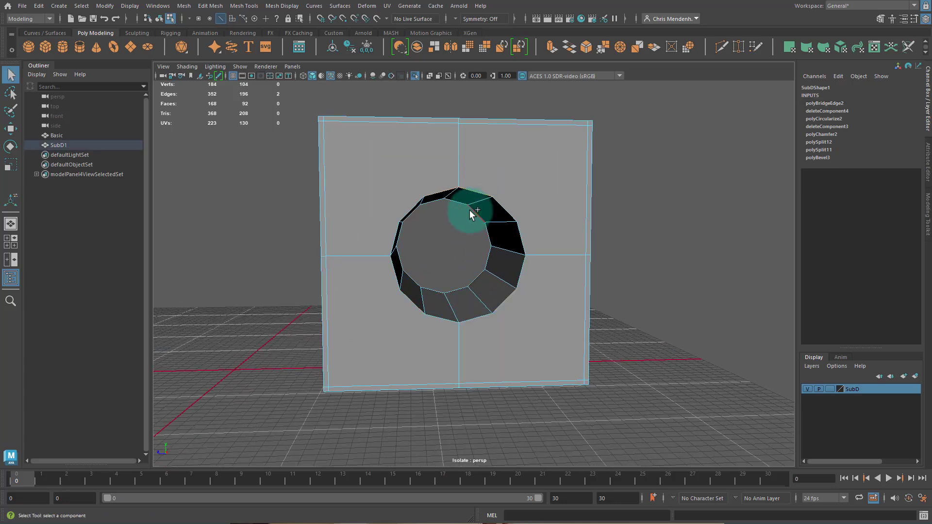
pyautogui.hotkey('ctrl', 'z')
pyautogui.hotkey('ctrl', 'z')
pyautogui.hotkey('ctrl', 'z')
pyautogui.hotkey('ctrl', 'z')
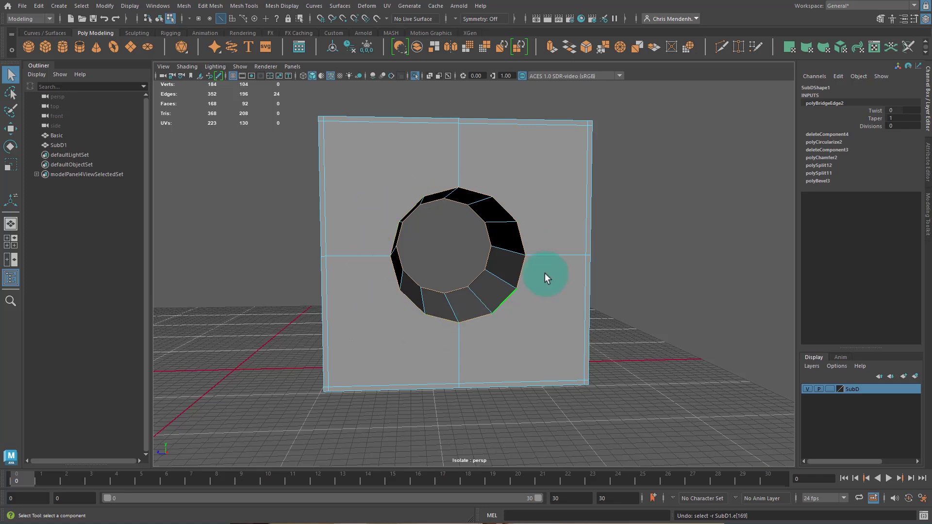
# - Bevel the border edges at both ends of the SubD1 hole with Fraction 0.069 and Chamfer off
pyautogui.click(585, 48)
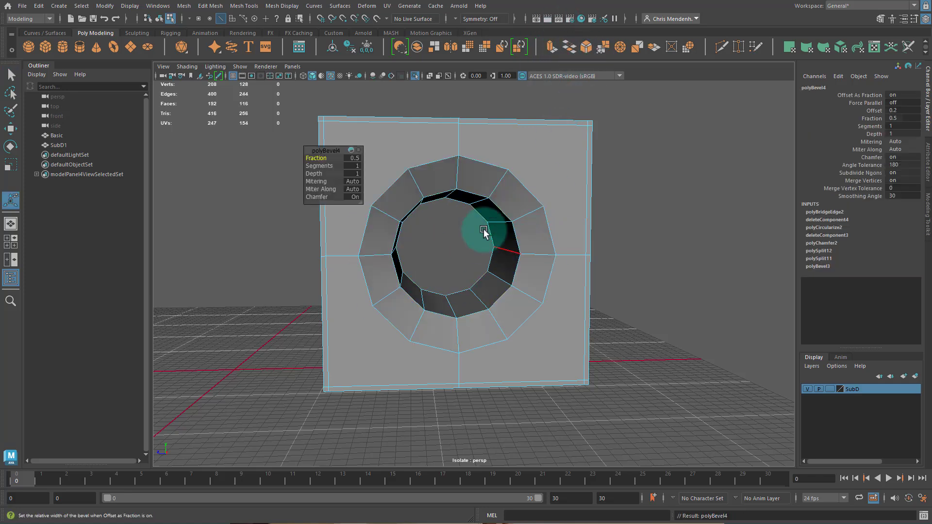
pyautogui.moveTo(338, 167); pyautogui.dragTo(115, 149)
pyautogui.keyDown('alt'); pyautogui.moveTo(367, 205); pyautogui.dragTo(405, 230, button='middle'); pyautogui.keyUp('alt')
pyautogui.keyDown('alt'); pyautogui.moveTo(405, 230); pyautogui.dragTo(427, 226, button='right'); pyautogui.keyUp('alt')
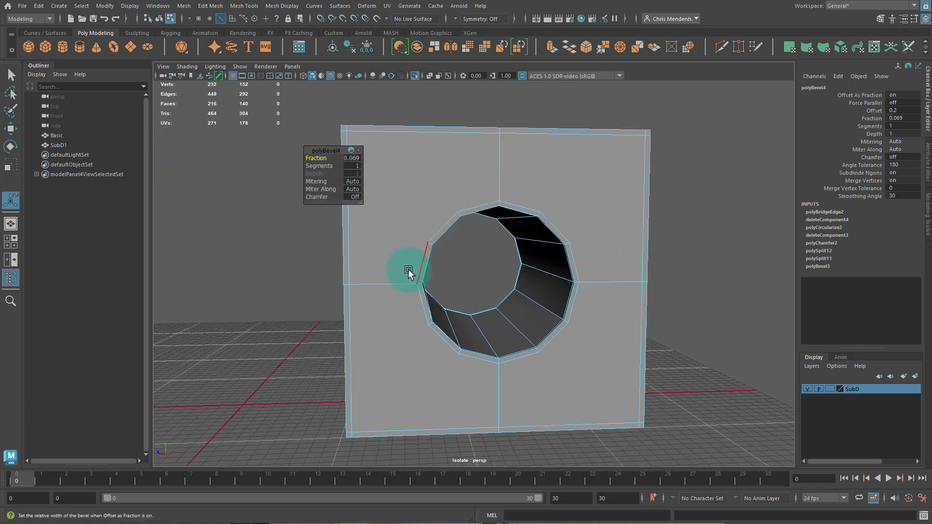
# - Try Multi-Cut edges from the hole's two upper-left rim vertices to the front face's upper-left inner corner, and undo them
pyautogui.hotkey('ctrl', 'shift', 'x')
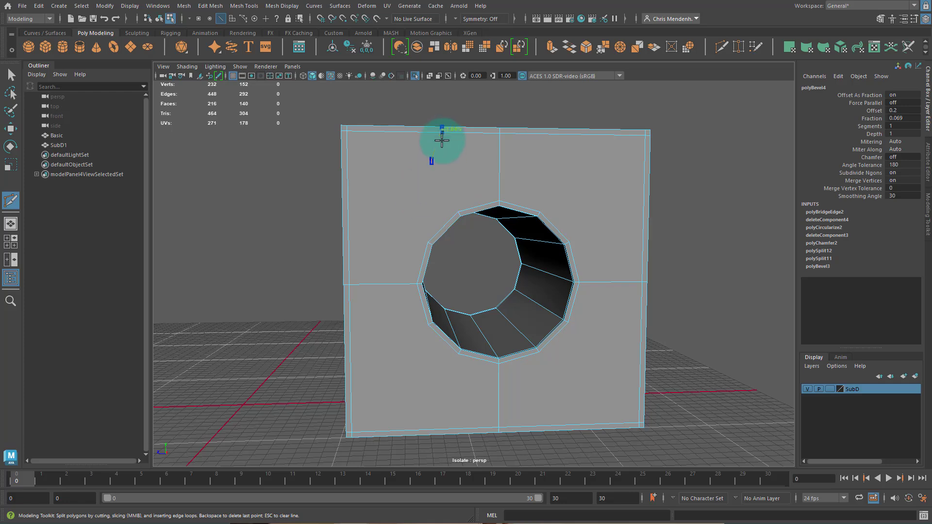
pyautogui.keyDown('alt'); pyautogui.moveTo(453, 196); pyautogui.dragTo(448, 253); pyautogui.keyUp('alt')
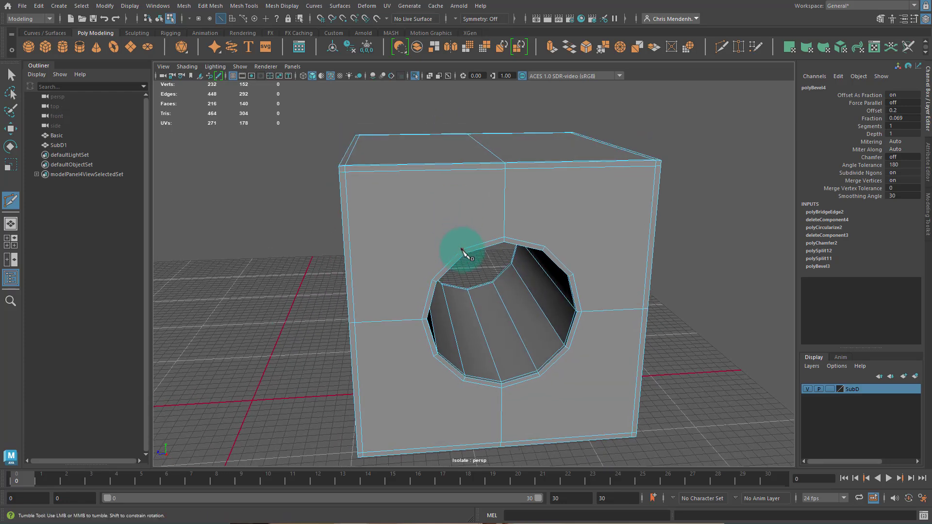
pyautogui.click(461, 250)
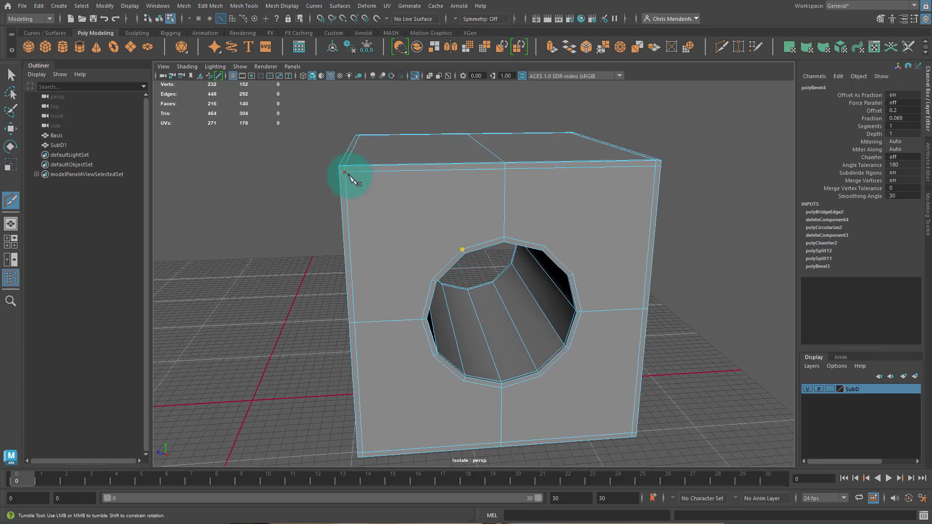
pyautogui.click(349, 180)
pyautogui.press('Return')
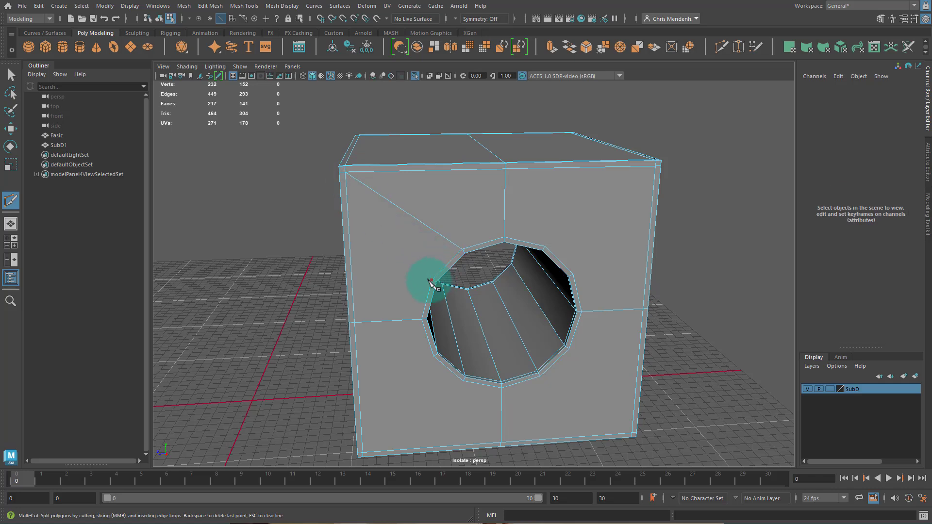
pyautogui.click(431, 280)
pyautogui.click(345, 173)
pyautogui.press('Return')
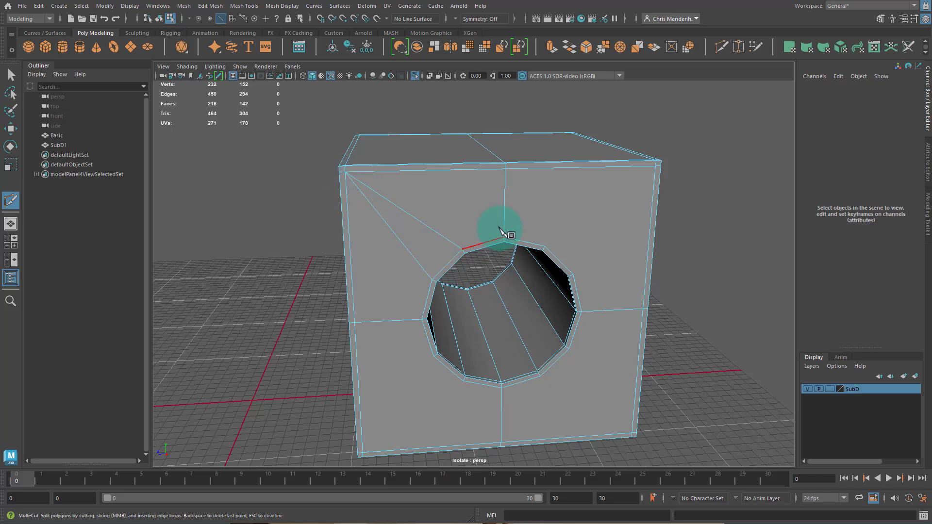
pyautogui.click(504, 237)
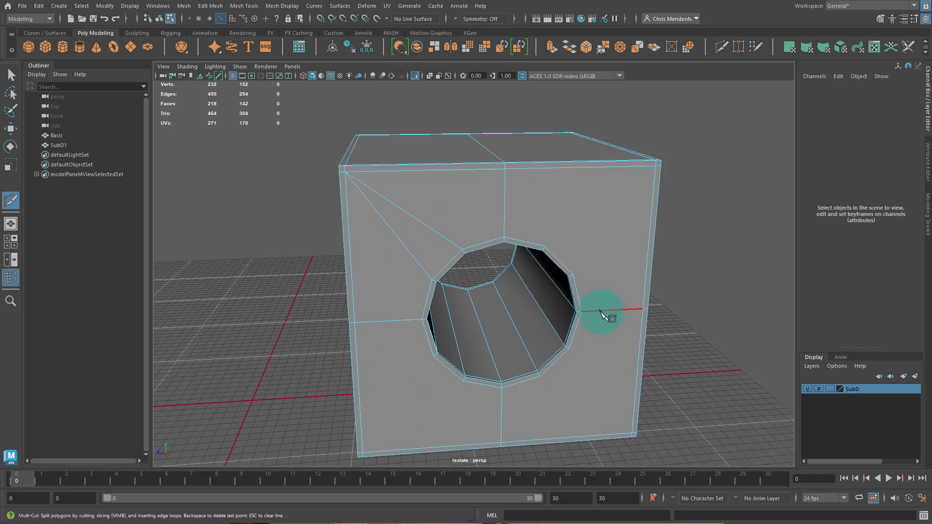
pyautogui.hotkey('ctrl', 'z')
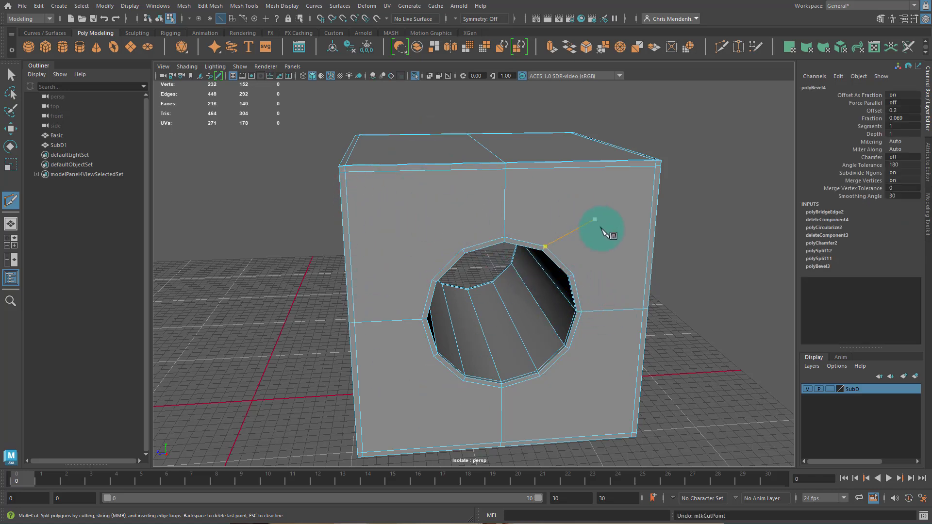
pyautogui.hotkey('ctrl', 'z')
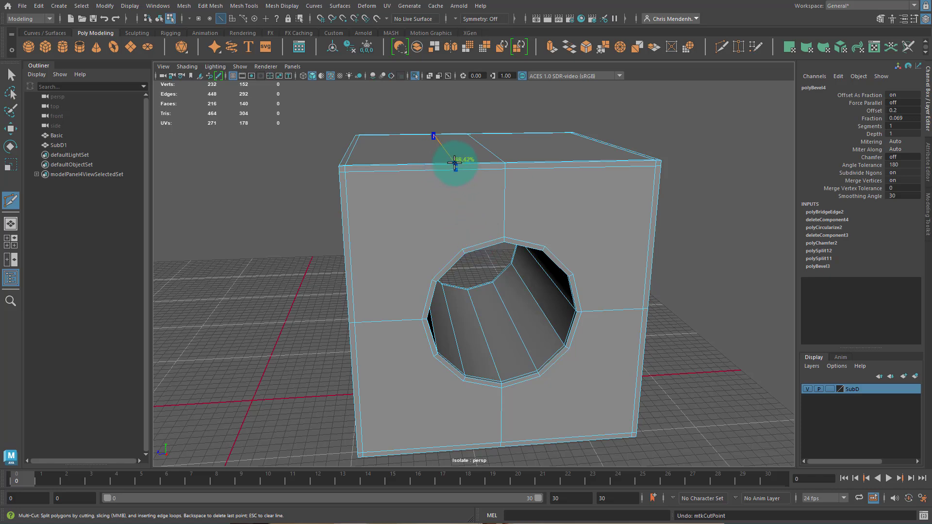
# - Insert partial edge loops over the cube's top and left side and connect them to the hole's two upper-left rim vertices with Multi-Cut
pyautogui.keyDown('ctrl'); pyautogui.click(452, 163); pyautogui.keyUp('ctrl')
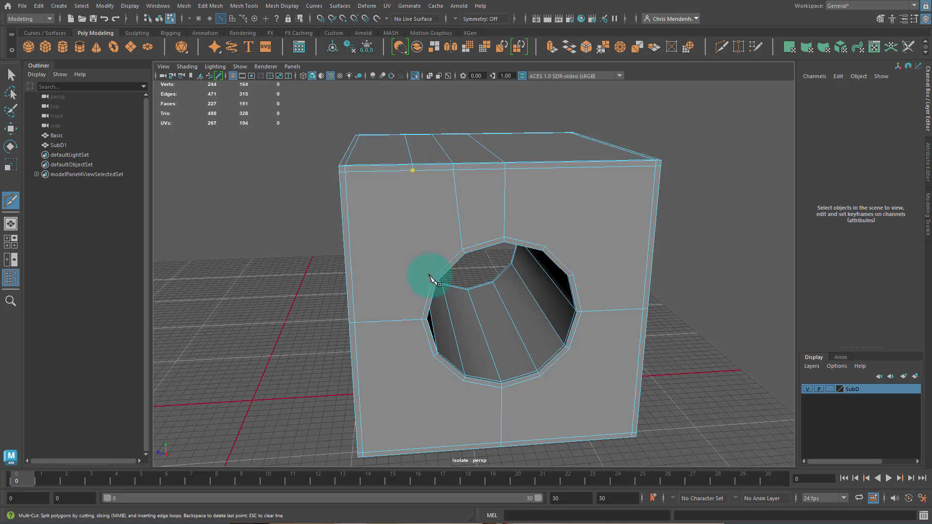
pyautogui.click(429, 279)
pyautogui.press('Return')
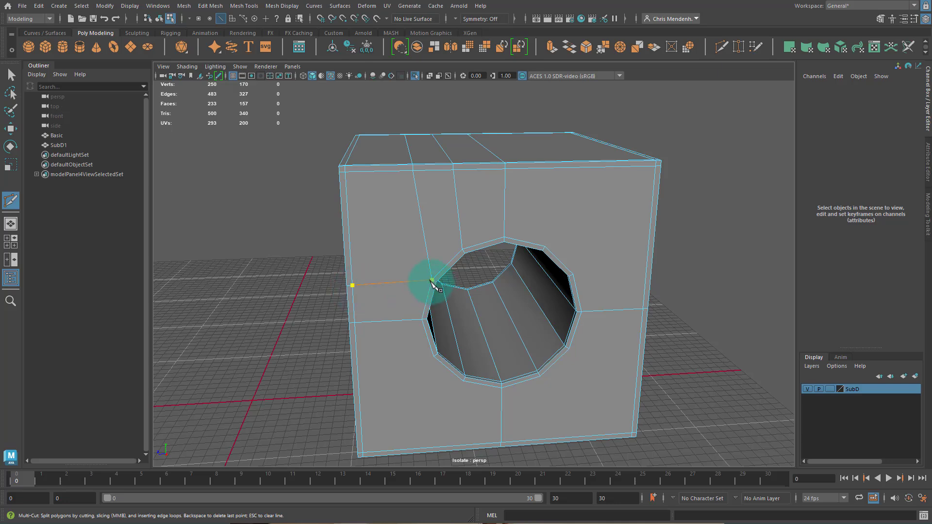
pyautogui.click(431, 281)
pyautogui.press('Return')
# - Select the outermost new edge run across the cube's top and vertex-snap it sideways into line with the lower of the two connected rim vertices
pyautogui.keyDown('alt'); pyautogui.moveTo(468, 283); pyautogui.dragTo(475, 284); pyautogui.keyUp('alt')
pyautogui.press('q')
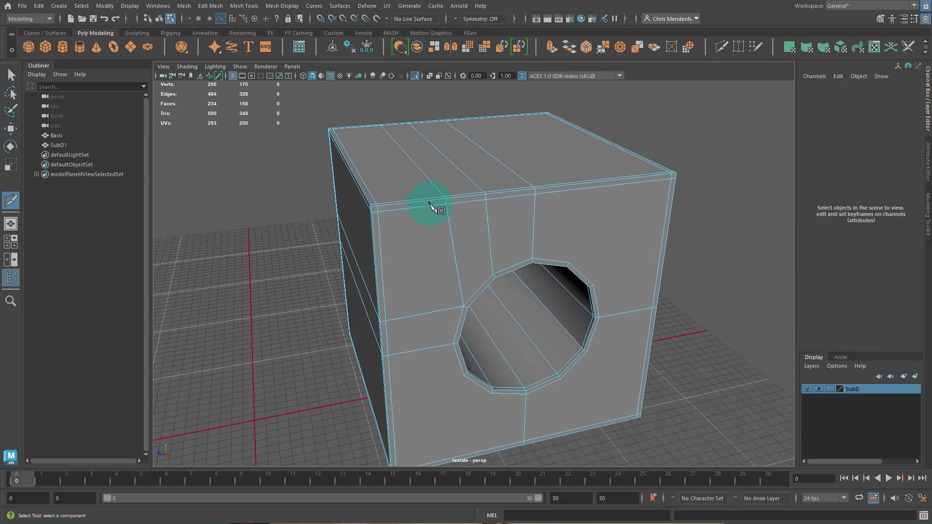
pyautogui.scroll(3, 413, 226)
pyautogui.click(416, 139)
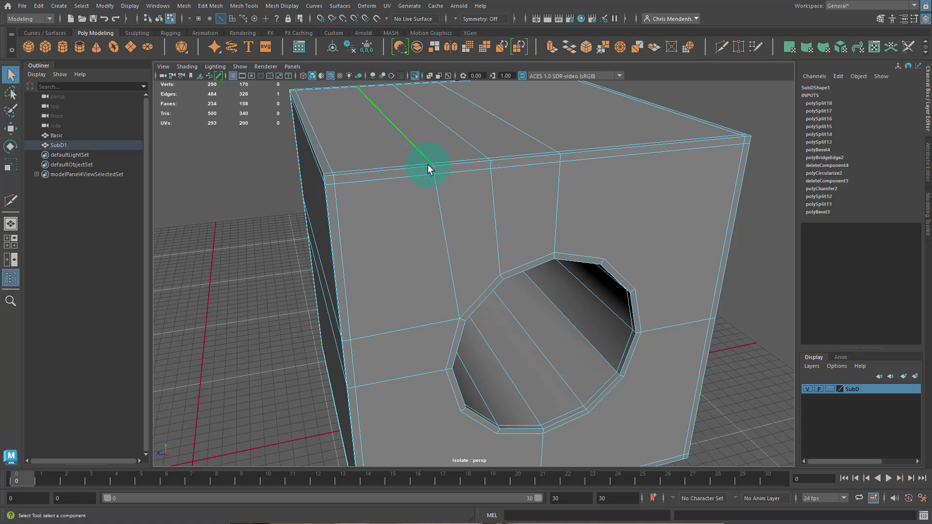
pyautogui.keyDown('shift'); pyautogui.doubleClick(434, 170); pyautogui.keyUp('shift')
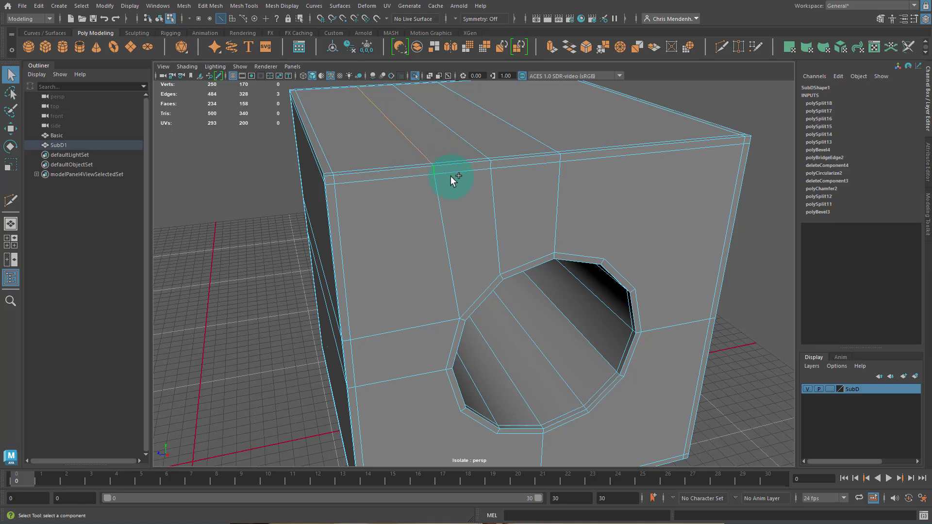
pyautogui.keyDown('alt'); pyautogui.moveTo(403, 207); pyautogui.dragTo(606, 218); pyautogui.keyUp('alt')
pyautogui.keyDown('shift'); pyautogui.doubleClick(506, 206); pyautogui.keyUp('shift')
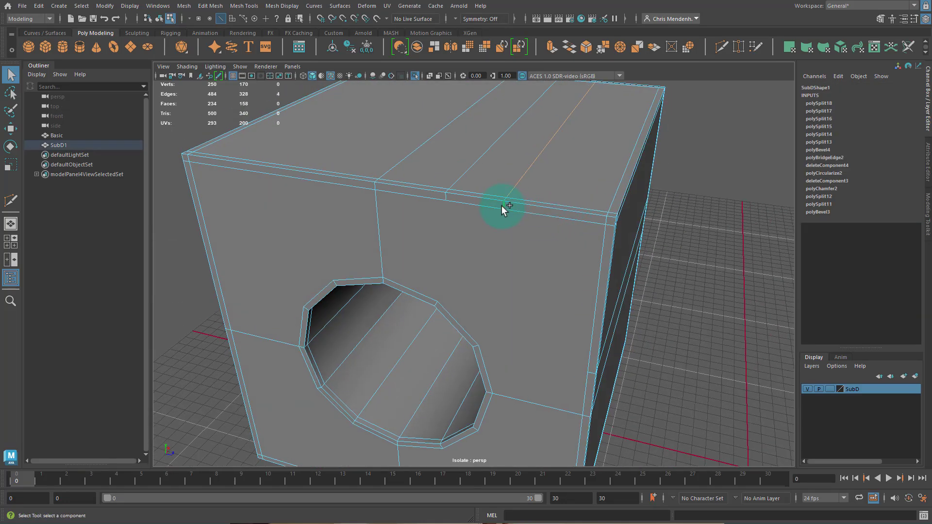
pyautogui.keyDown('alt'); pyautogui.moveTo(502, 205); pyautogui.dragTo(441, 245); pyautogui.keyUp('alt')
pyautogui.press('w')
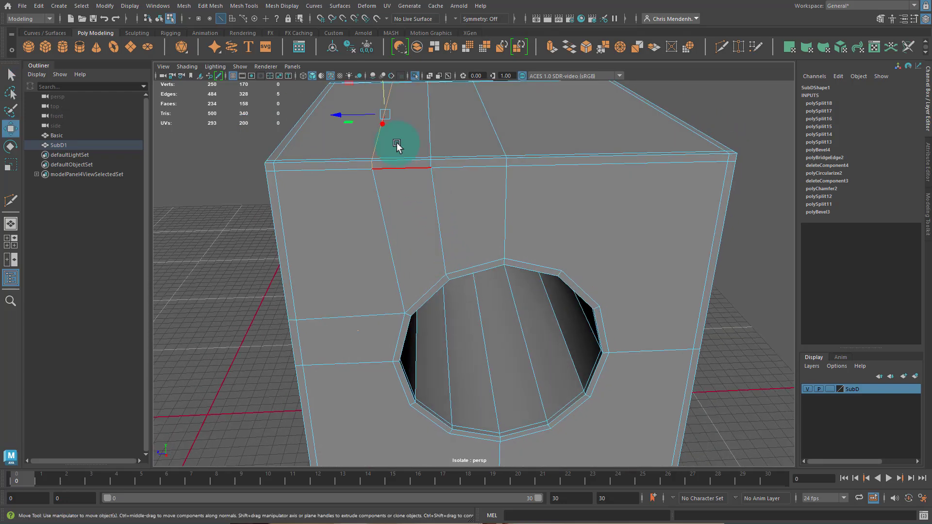
pyautogui.click(341, 115)
pyautogui.press('v')
pyautogui.middleClick(401, 313)
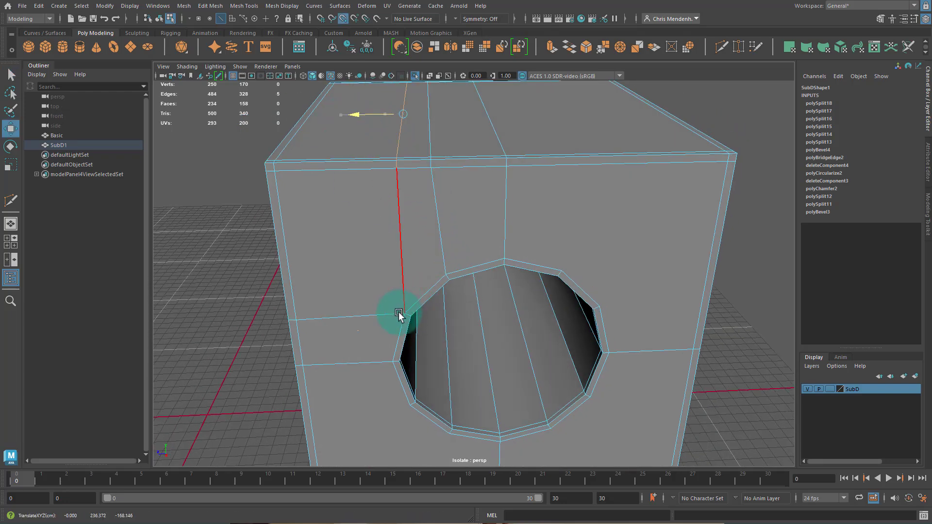
# - Select the new top edge run nearer the centre and vertex-snap it sideways into line with the upper connected rim vertex
pyautogui.click(435, 137)
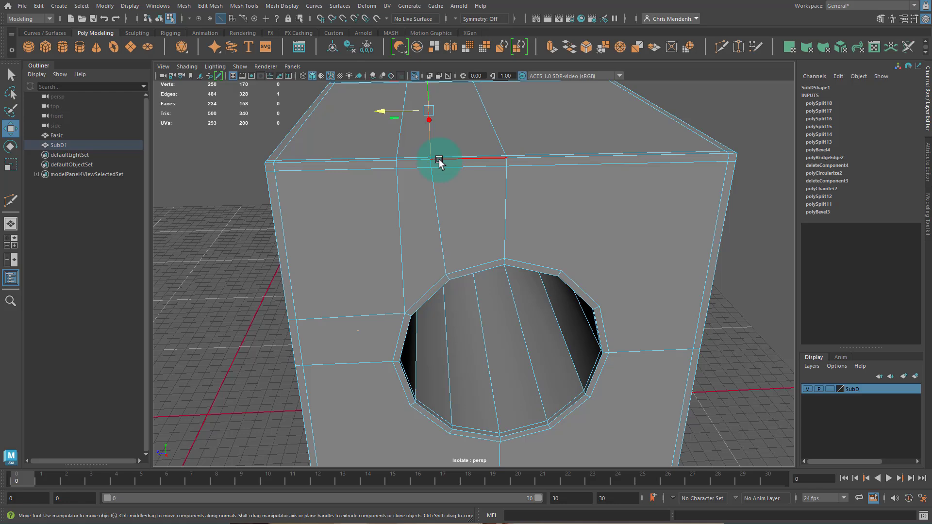
pyautogui.keyDown('alt'); pyautogui.moveTo(430, 163); pyautogui.dragTo(425, 209); pyautogui.keyUp('alt')
pyautogui.keyDown('alt'); pyautogui.moveTo(425, 209); pyautogui.dragTo(475, 220, button='right'); pyautogui.keyUp('alt')
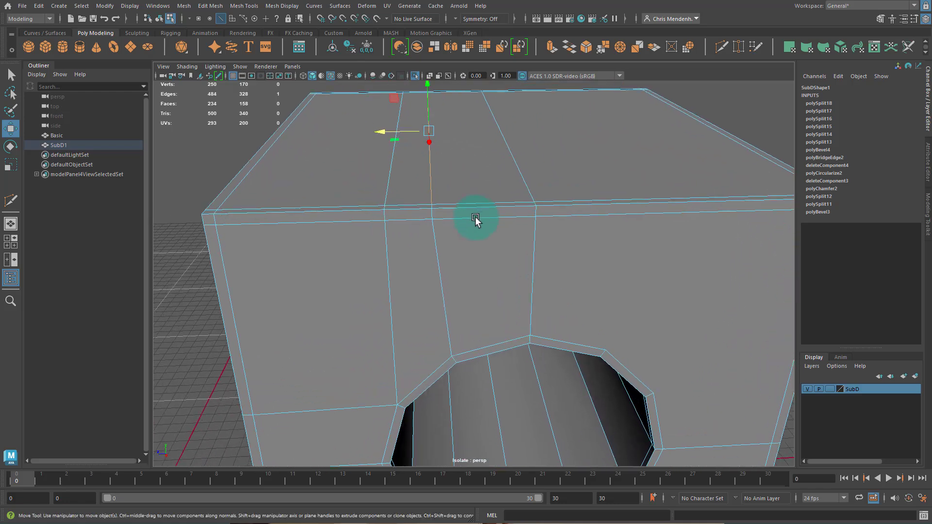
pyautogui.hotkey('ctrl', 'z')
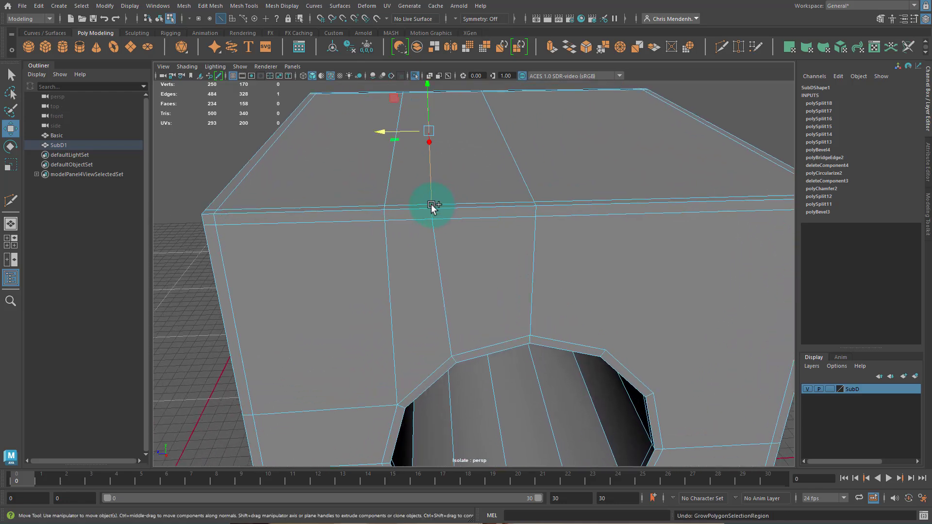
pyautogui.keyDown('shift'); pyautogui.click(445, 219); pyautogui.keyUp('shift')
pyautogui.keyDown('shift'); pyautogui.click(452, 214); pyautogui.keyUp('shift')
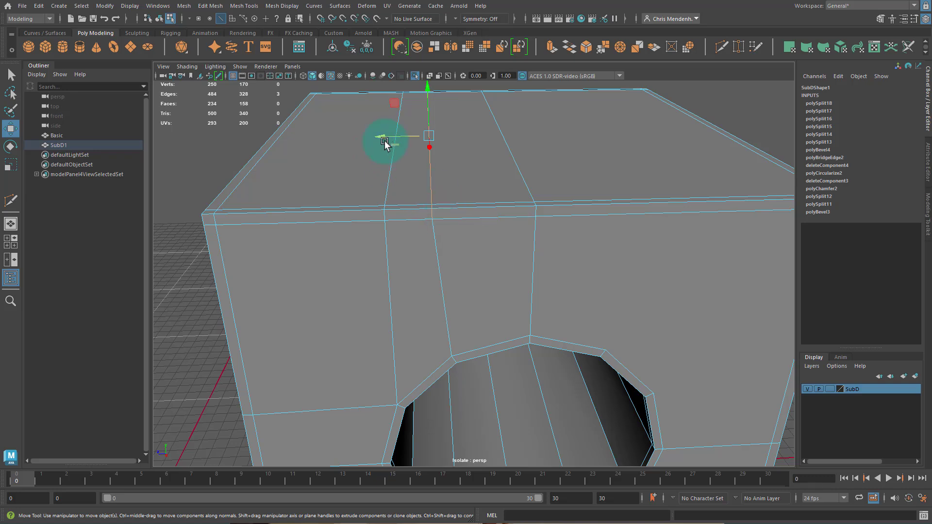
pyautogui.moveTo(385, 144); pyautogui.dragTo(446, 255)
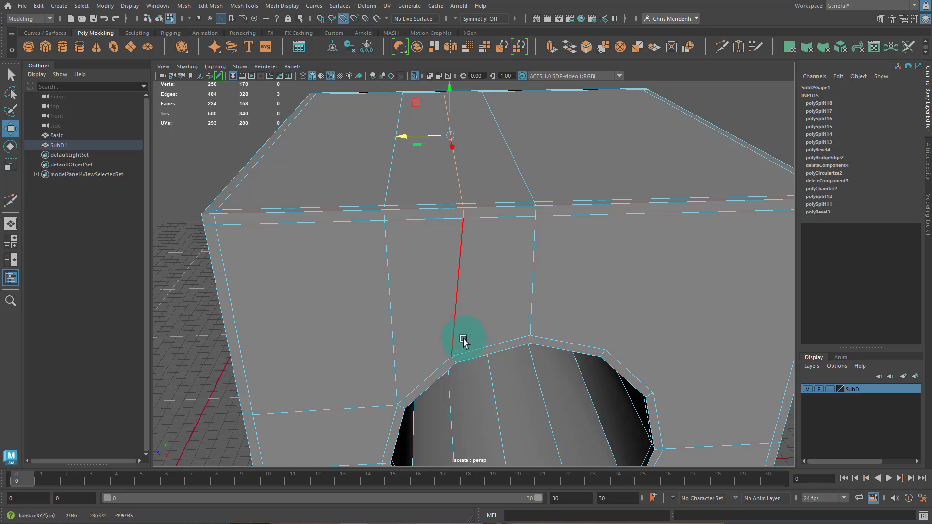
pyautogui.moveTo(464, 341); pyautogui.dragTo(453, 356)
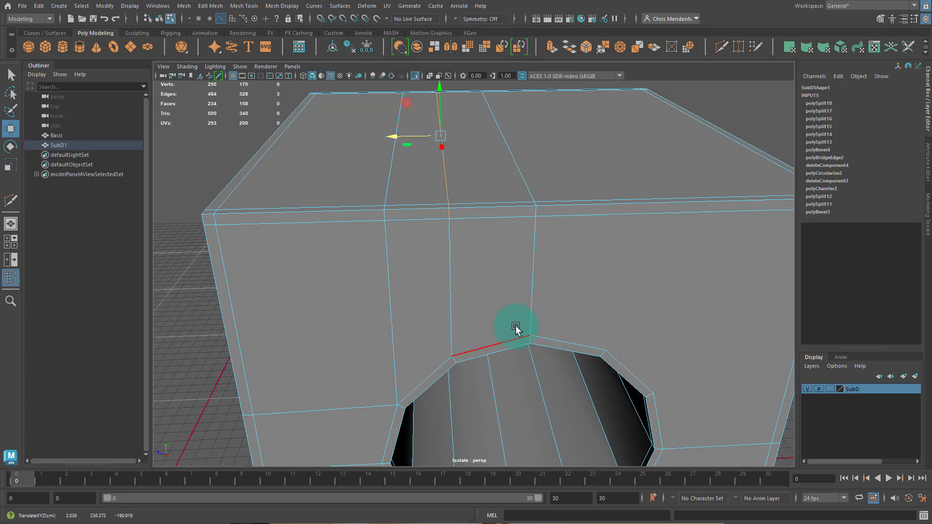
# - Cut an edge from the rim vertex just right of the hole's top centre up the front face and across the cube's top to its back edge
pyautogui.keyDown('alt'); pyautogui.moveTo(468, 164); pyautogui.dragTo(552, 283); pyautogui.keyUp('alt')
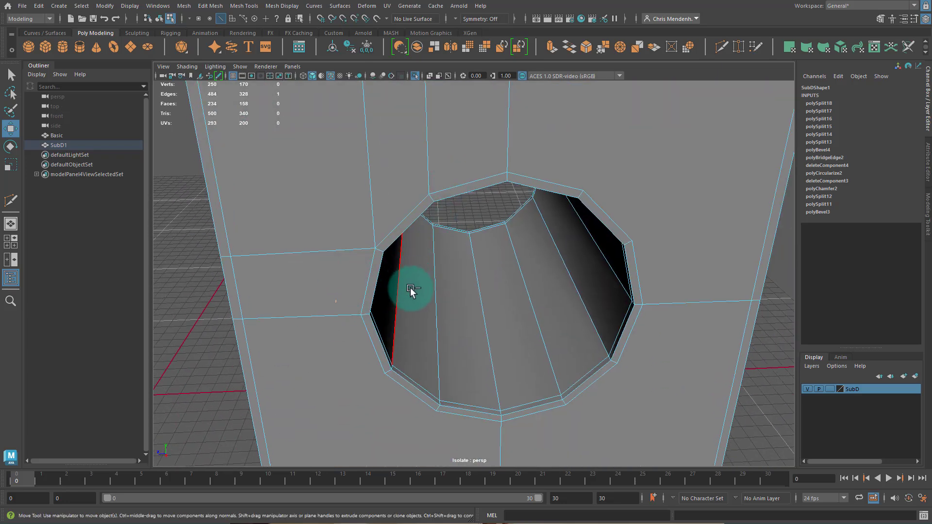
pyautogui.moveTo(294, 270)
pyautogui.keyDown('alt'); pyautogui.mouseDown()
pyautogui.moveTo(363, 266)
pyautogui.moveTo(289, 266)
pyautogui.mouseUp(); pyautogui.keyUp('alt')
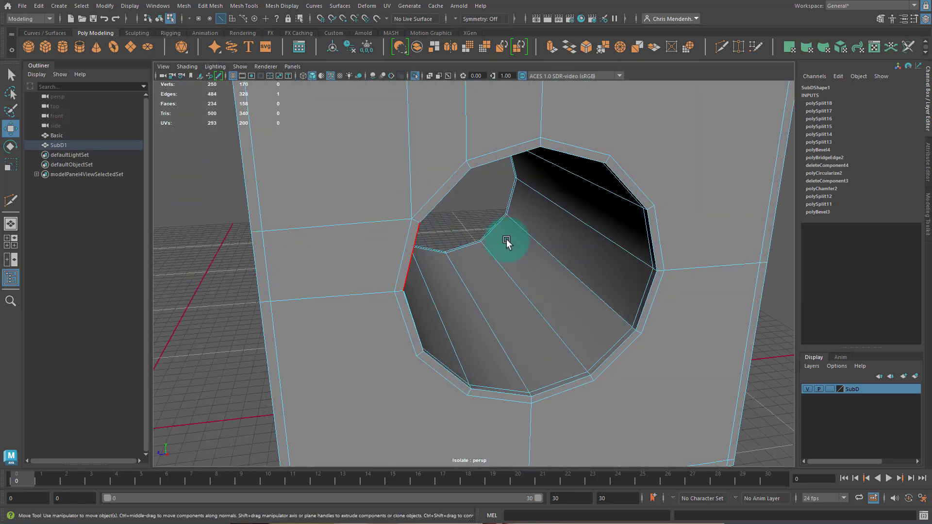
pyautogui.keyDown('alt'); pyautogui.moveTo(508, 243); pyautogui.dragTo(435, 221); pyautogui.keyUp('alt')
pyautogui.hotkey('ctrl', 'shift', 'x')
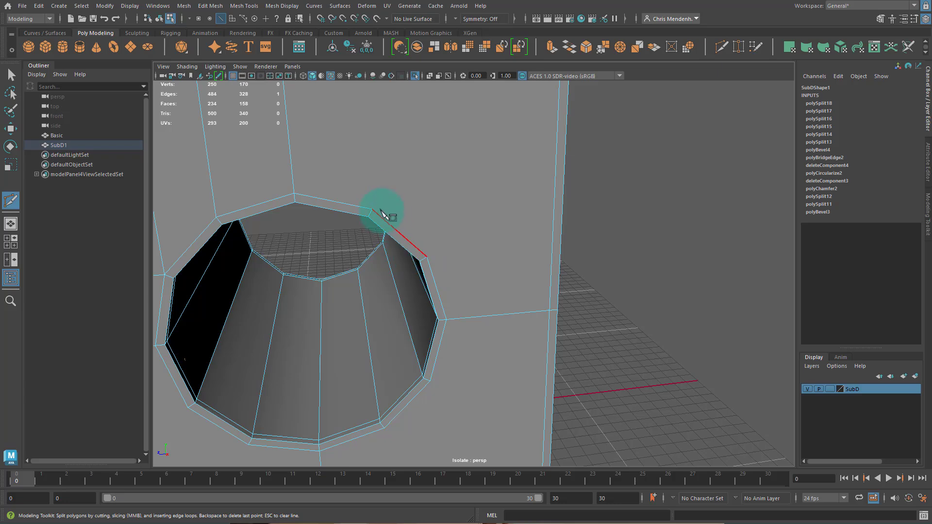
pyautogui.click(373, 210)
pyautogui.keyDown('alt'); pyautogui.moveTo(427, 198); pyautogui.dragTo(441, 270); pyautogui.keyUp('alt')
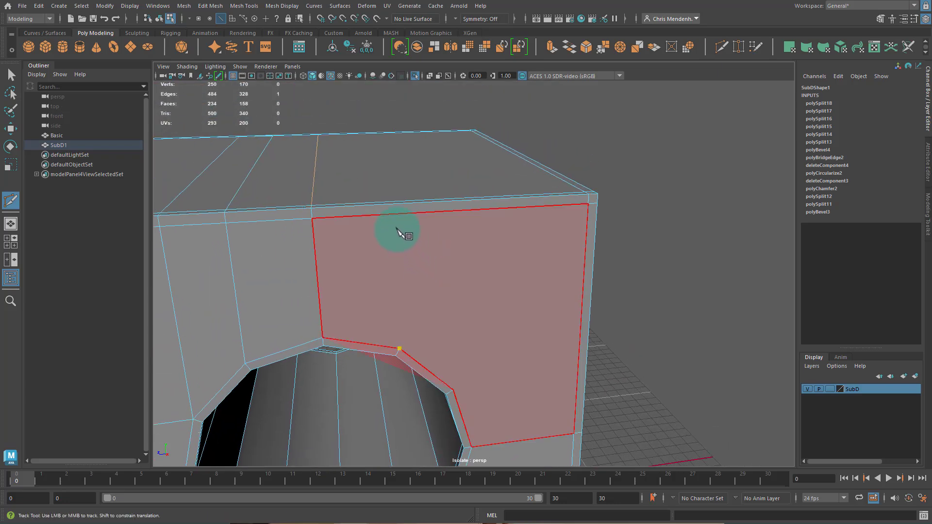
pyautogui.click(394, 214)
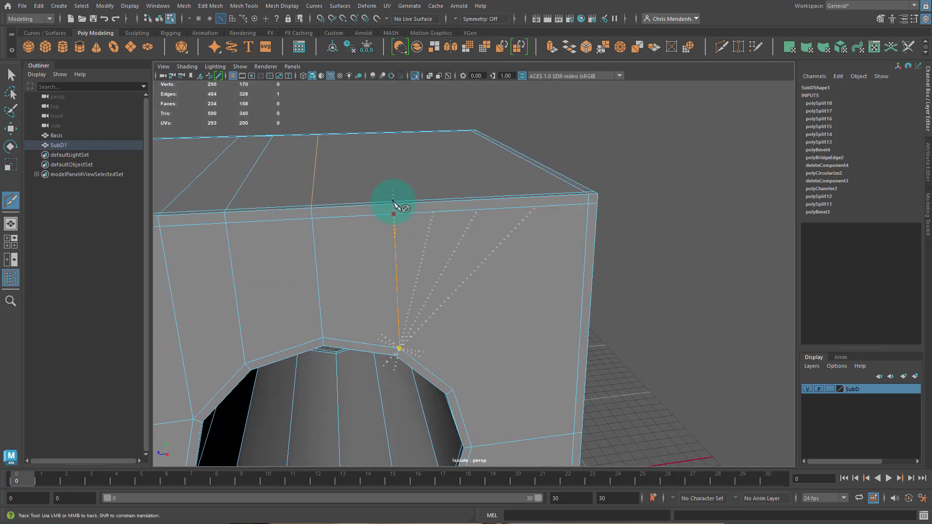
pyautogui.click(391, 204)
pyautogui.keyDown('alt'); pyautogui.moveTo(394, 211); pyautogui.dragTo(431, 219); pyautogui.keyUp('alt')
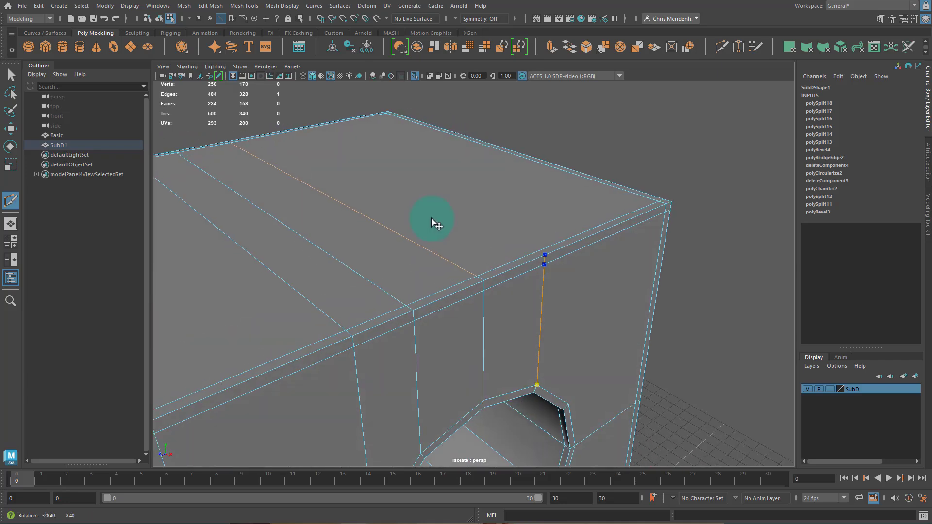
pyautogui.rightClick(492, 233)
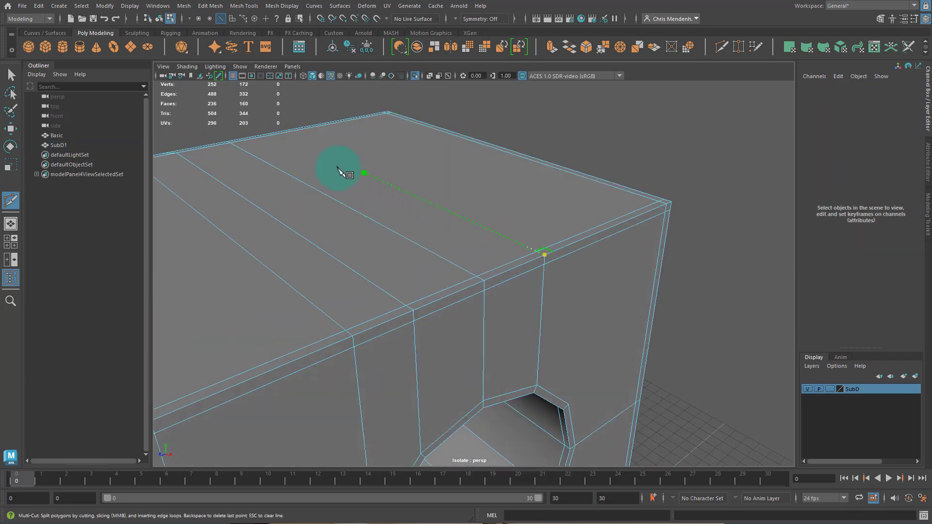
pyautogui.click(275, 132)
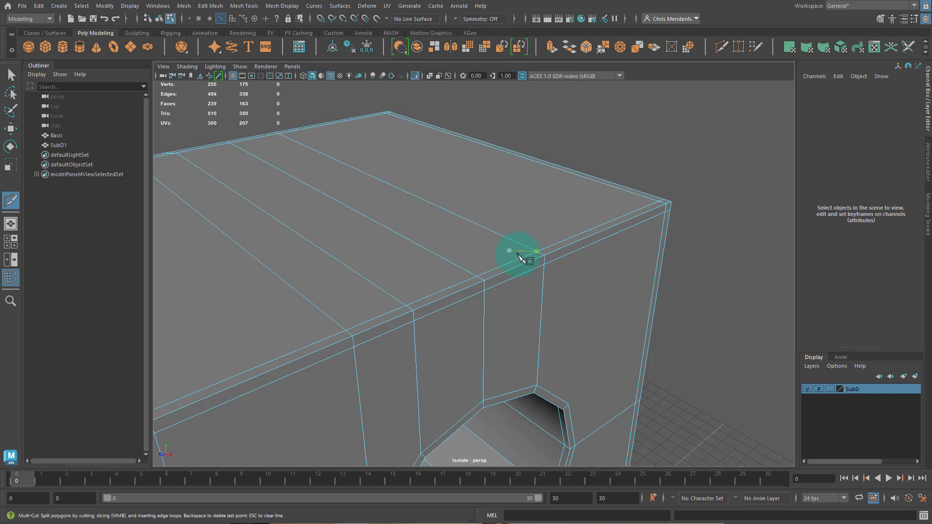
pyautogui.rightClick(518, 254)
pyautogui.keyDown('alt'); pyautogui.moveTo(517, 254); pyautogui.dragTo(485, 233); pyautogui.keyUp('alt')
pyautogui.keyDown('alt'); pyautogui.moveTo(480, 286); pyautogui.dragTo(563, 201, button='middle'); pyautogui.keyUp('alt')
pyautogui.keyDown('alt'); pyautogui.moveTo(564, 206); pyautogui.dragTo(487, 297); pyautogui.keyUp('alt')
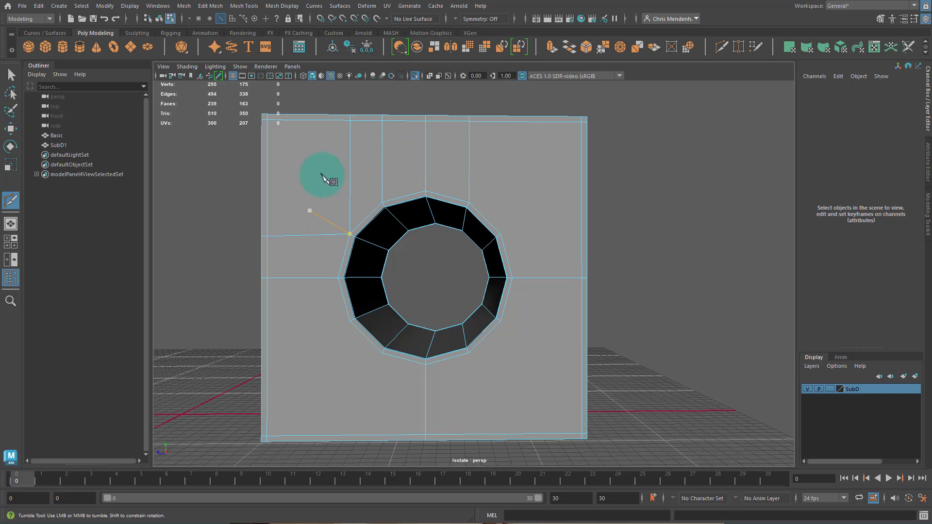
pyautogui.click(425, 190)
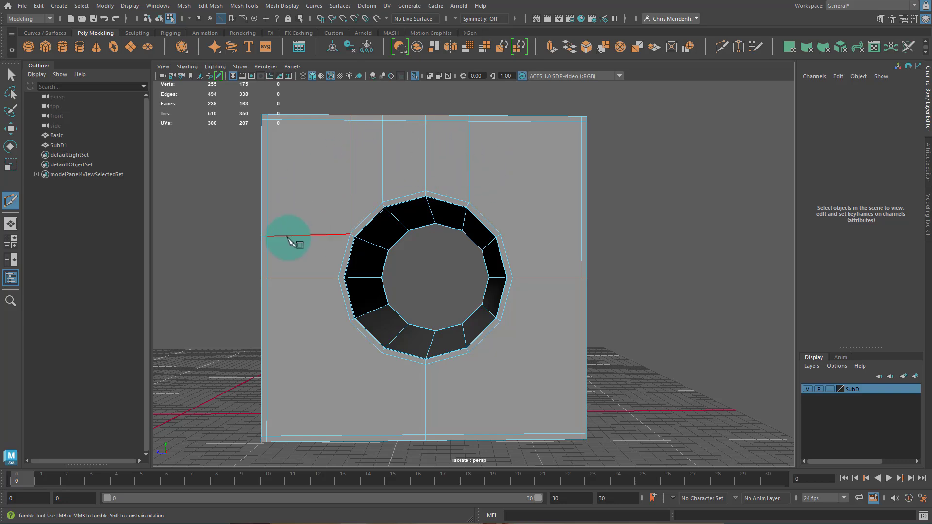
pyautogui.keyDown('alt'); pyautogui.moveTo(482, 320); pyautogui.dragTo(462, 261, button='middle'); pyautogui.keyUp('alt')
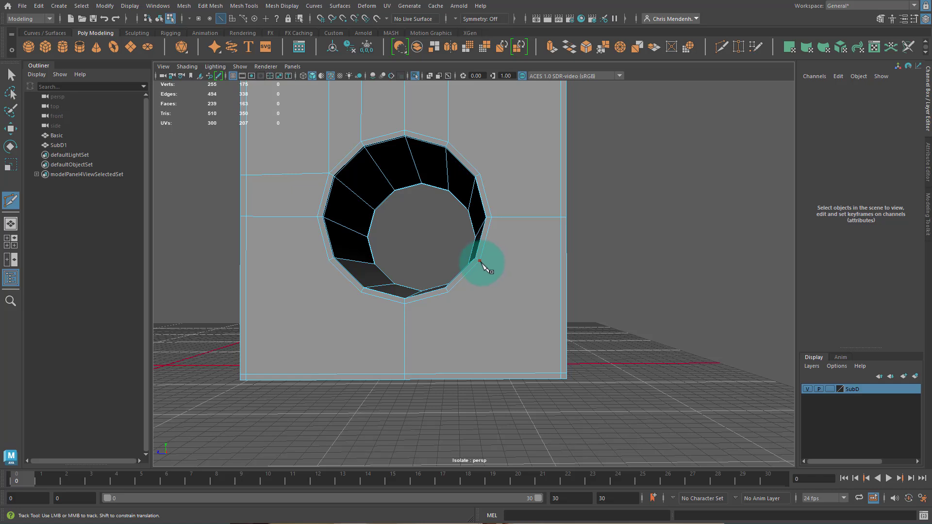
# - Connect the hole's two lower-right outer rim vertices to the front face's inner lower-right corner vertex with Multi-Cut
pyautogui.click(479, 261)
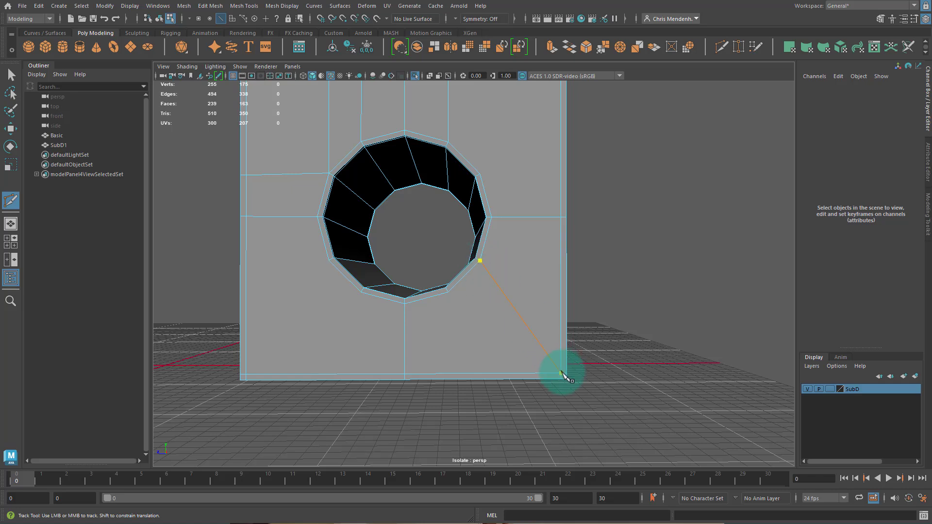
pyautogui.click(562, 373)
pyautogui.rightClick(561, 373)
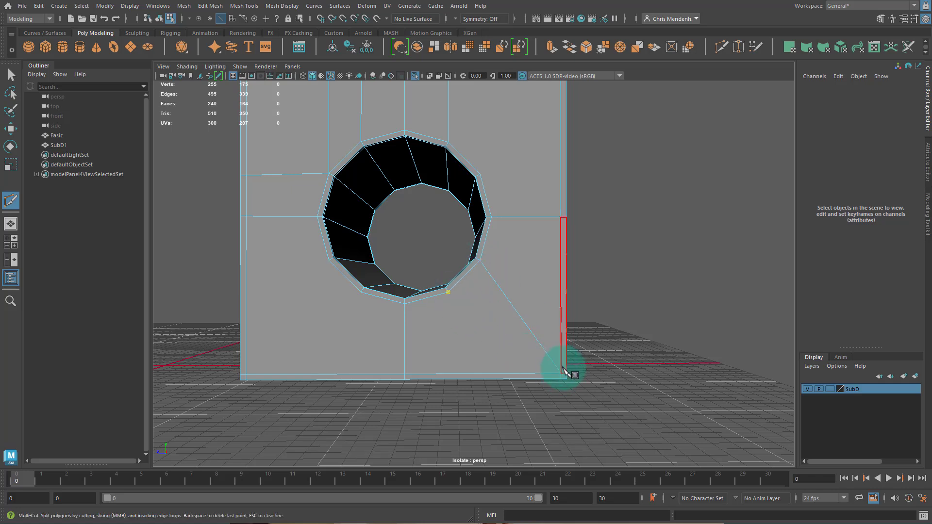
pyautogui.click(561, 373)
pyautogui.rightClick(562, 373)
pyautogui.scroll(-5, 631, 339)
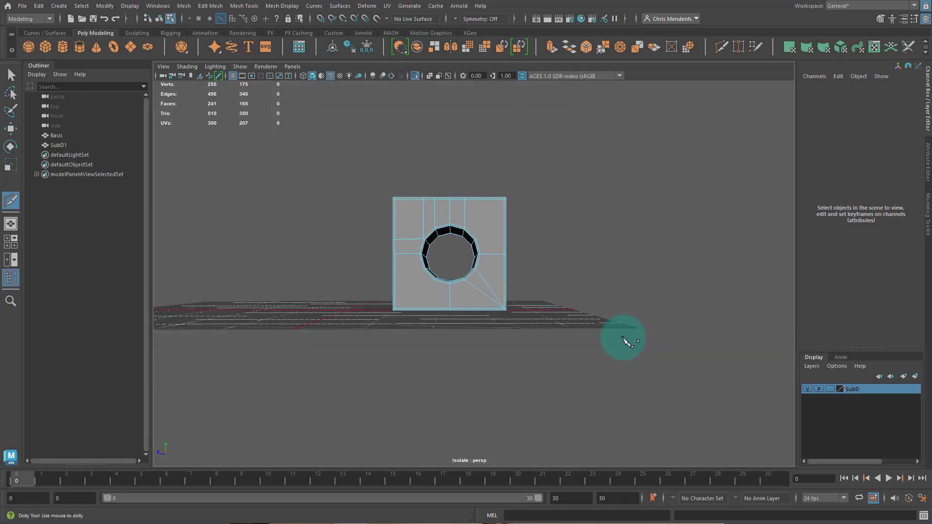
pyautogui.scroll(4, 623, 339)
pyautogui.click(543, 229)
pyautogui.keyDown('alt'); pyautogui.moveTo(518, 224); pyautogui.dragTo(680, 320, button='middle'); pyautogui.keyUp('alt')
pyautogui.keyDown('alt'); pyautogui.moveTo(680, 320); pyautogui.dragTo(424, 299, button='right'); pyautogui.keyUp('alt')
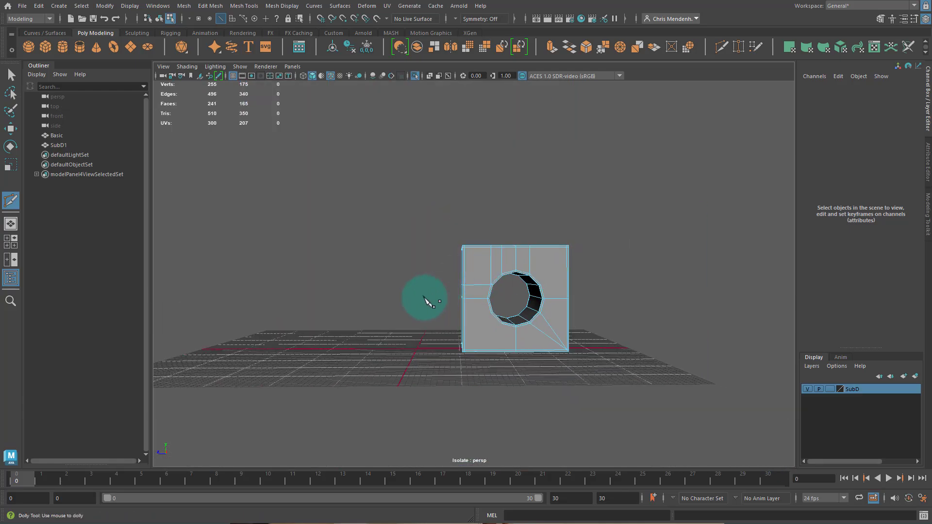
pyautogui.keyDown('alt'); pyautogui.moveTo(418, 300); pyautogui.dragTo(601, 384); pyautogui.keyUp('alt')
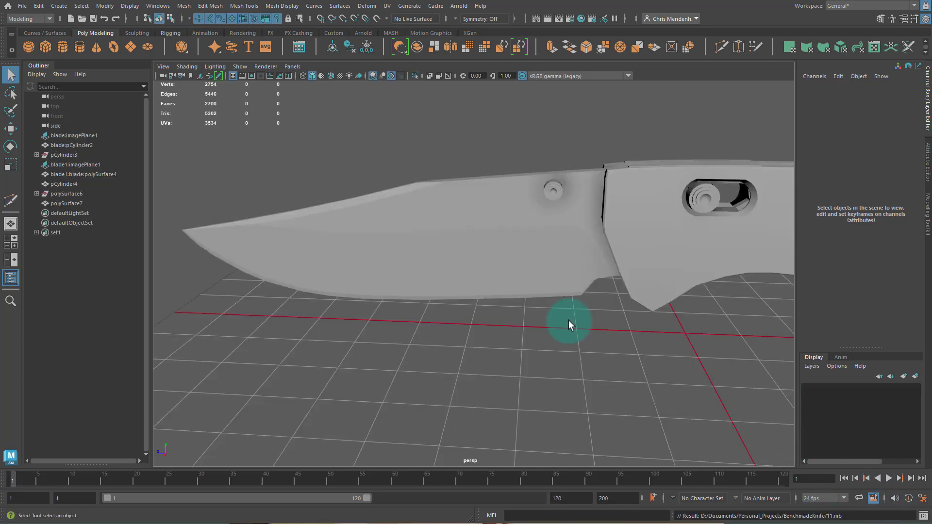
# - Isolate the knife blade mesh and display its wireframe over the shaded surface
pyautogui.scroll(-8, 529, 275)
pyautogui.scroll(5, 529, 276)
pyautogui.keyDown('alt'); pyautogui.moveTo(528, 276); pyautogui.dragTo(483, 282); pyautogui.keyUp('alt')
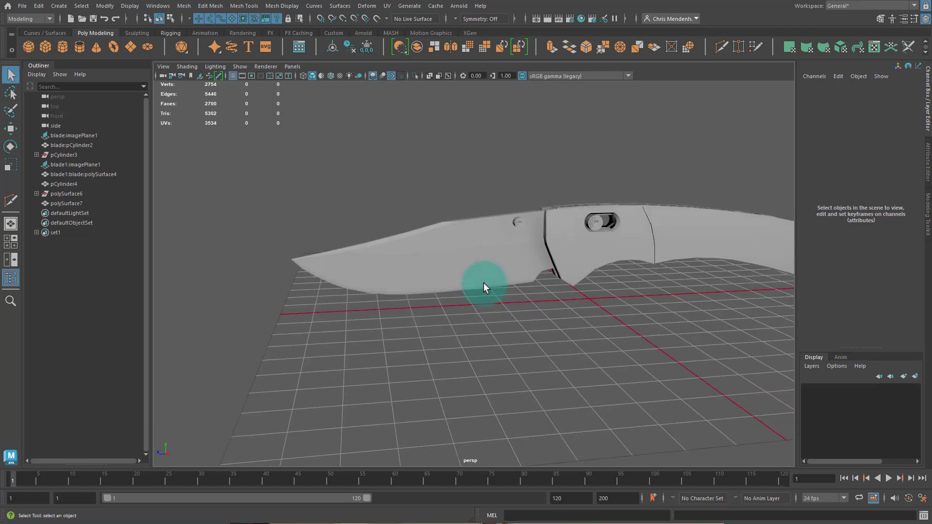
pyautogui.click(464, 261)
pyautogui.keyDown('alt'); pyautogui.moveTo(541, 311); pyautogui.dragTo(500, 281); pyautogui.keyUp('alt')
pyautogui.hotkey('ctrl', '1')
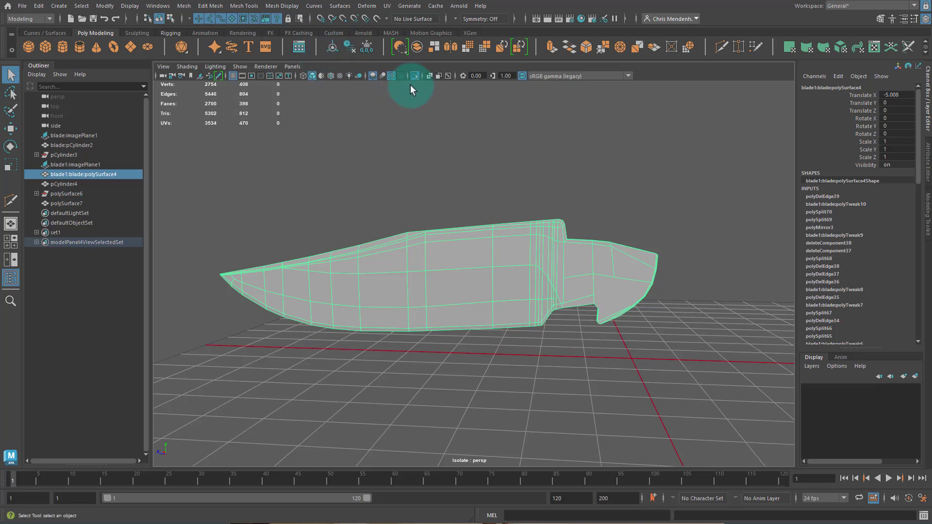
pyautogui.click(330, 76)
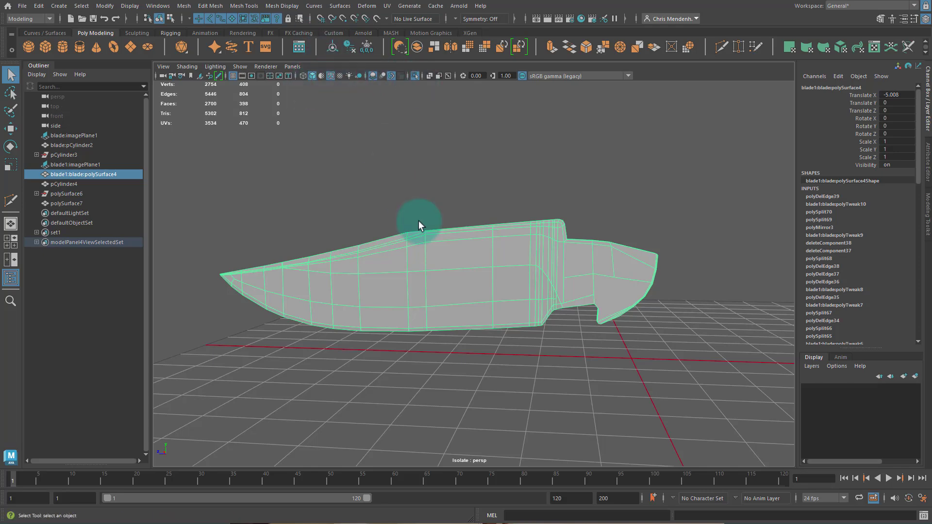
pyautogui.click(421, 222)
# - Insert a crosswise edge loop near the blade's middle and a lengthwise edge loop through its upper half with Multi-Cut
pyautogui.moveTo(441, 316)
pyautogui.keyDown('alt'); pyautogui.mouseDown()
pyautogui.moveTo(470, 342)
pyautogui.moveTo(415, 308)
pyautogui.mouseUp(); pyautogui.keyUp('alt')
pyautogui.scroll(4, 369, 305)
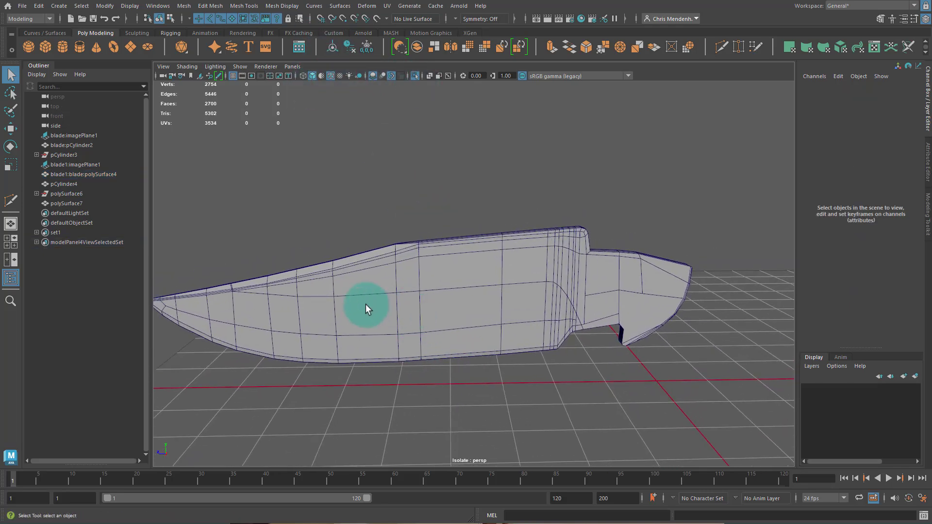
pyautogui.keyDown('alt'); pyautogui.moveTo(465, 281); pyautogui.dragTo(495, 262, button='middle'); pyautogui.keyUp('alt')
pyautogui.moveTo(495, 262)
pyautogui.keyDown('alt'); pyautogui.mouseDown()
pyautogui.moveTo(397, 272)
pyautogui.moveTo(505, 268)
pyautogui.mouseUp(); pyautogui.keyUp('alt')
pyautogui.scroll(4, 512, 272)
pyautogui.keyDown('alt'); pyautogui.moveTo(512, 272); pyautogui.dragTo(438, 257, button='right'); pyautogui.keyUp('alt')
pyautogui.keyDown('alt'); pyautogui.moveTo(526, 266); pyautogui.dragTo(451, 272, button='middle'); pyautogui.keyUp('alt')
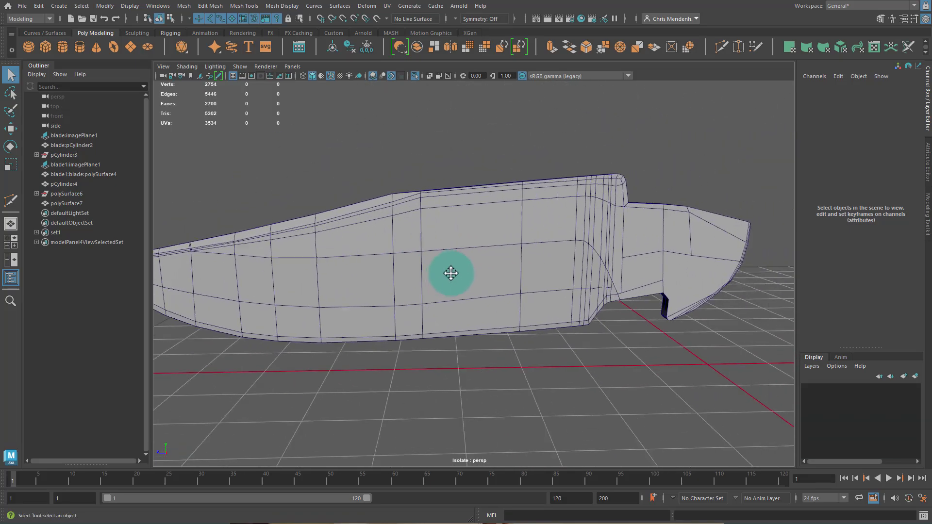
pyautogui.keyDown('alt'); pyautogui.moveTo(423, 272); pyautogui.dragTo(441, 316); pyautogui.keyUp('alt')
pyautogui.hotkey('ctrl', 'shift', 'x')
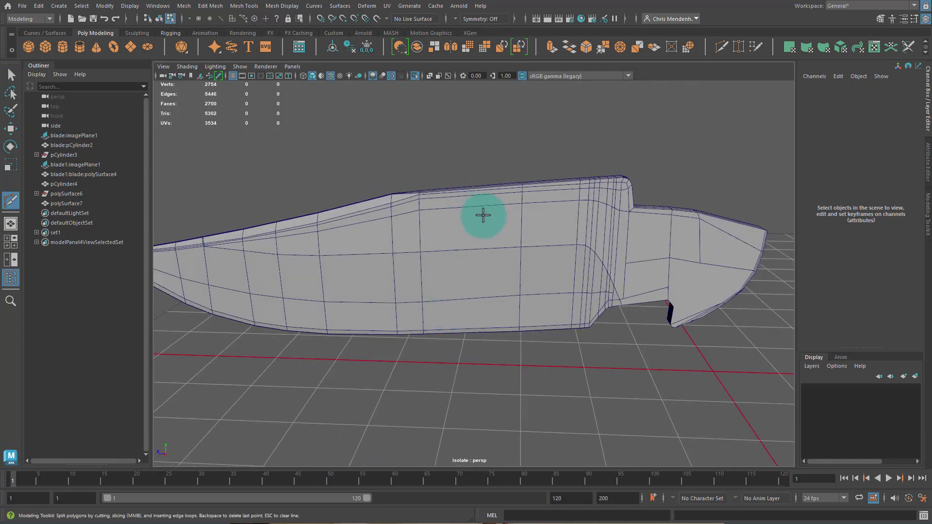
pyautogui.press('q')
pyautogui.click(452, 239)
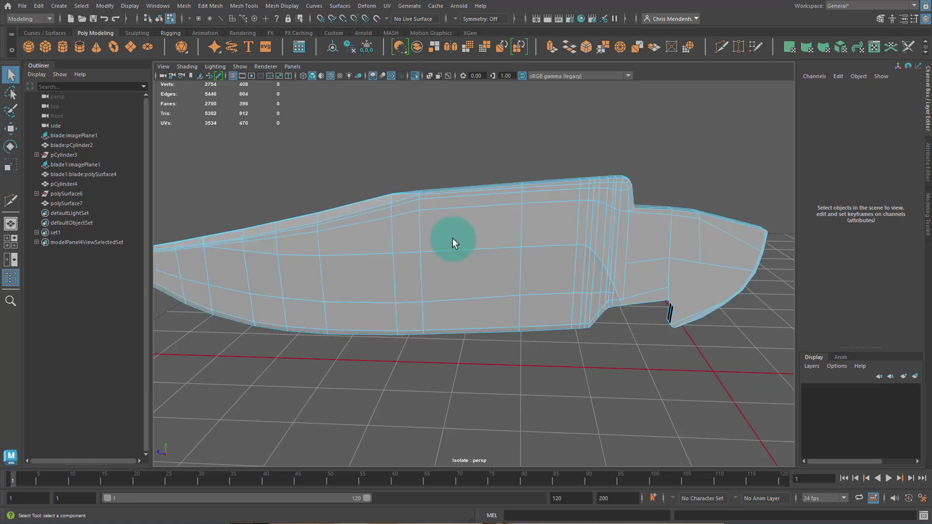
pyautogui.hotkey('ctrl', 'shift', 'x')
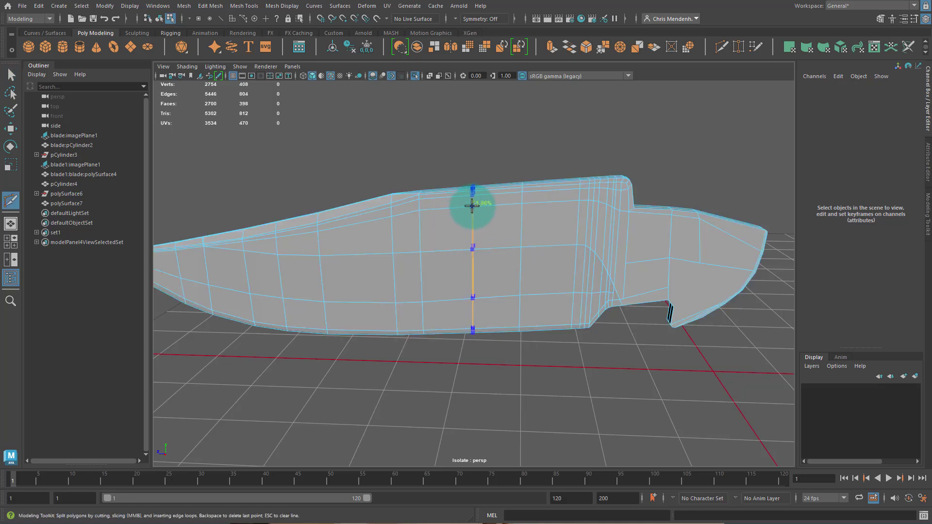
pyautogui.keyDown('ctrl'); pyautogui.click(469, 209); pyautogui.keyUp('ctrl')
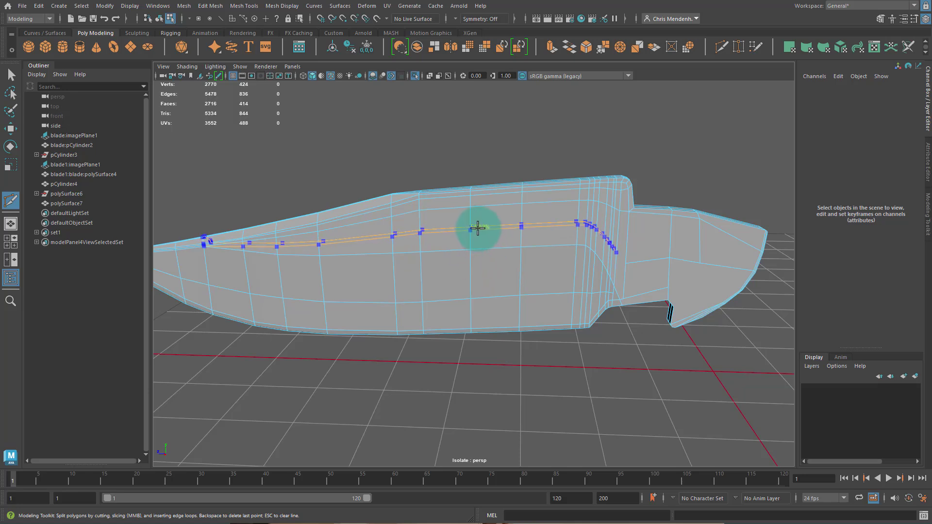
pyautogui.keyDown('ctrl'); pyautogui.click(477, 225); pyautogui.keyUp('ctrl')
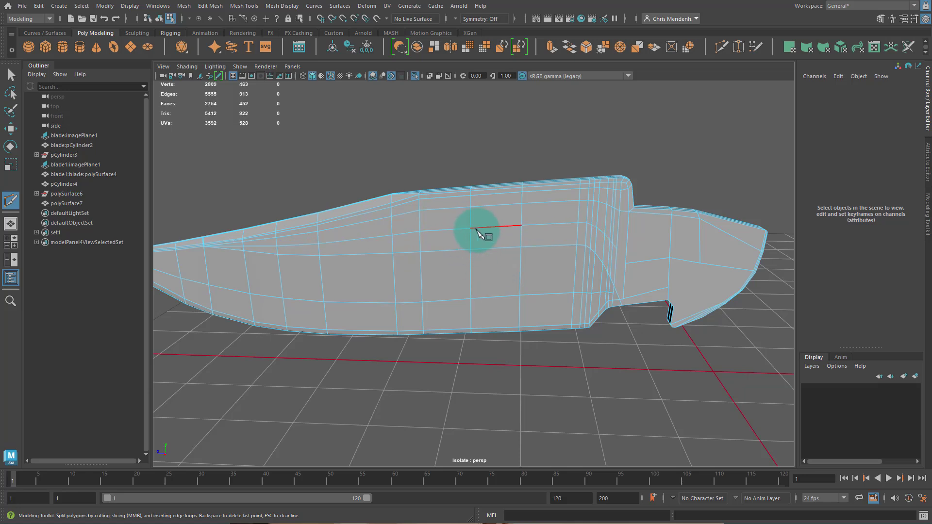
# - Chamfer the vertices where the two new edge loops cross on both sides of the blade, using a width of 0.25
pyautogui.press('q')
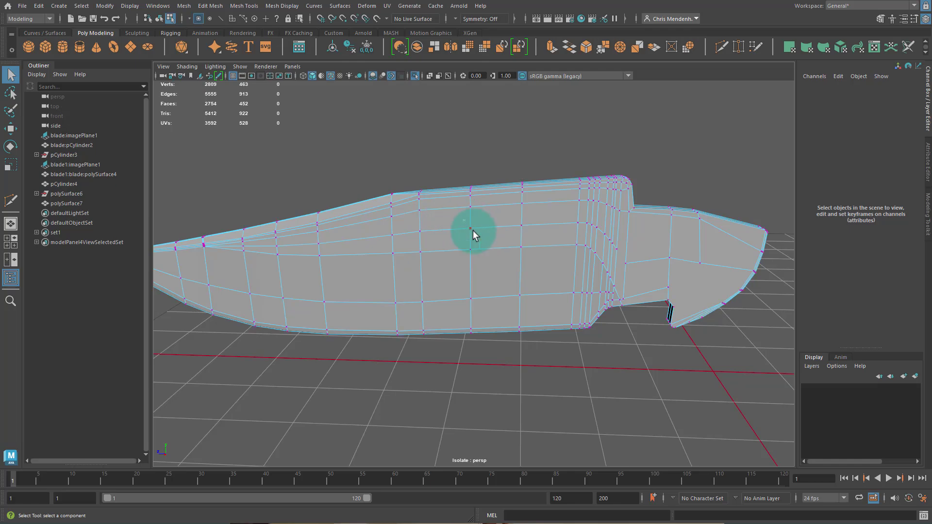
pyautogui.click(471, 229)
pyautogui.keyDown('alt'); pyautogui.moveTo(426, 247); pyautogui.dragTo(468, 202); pyautogui.keyUp('alt')
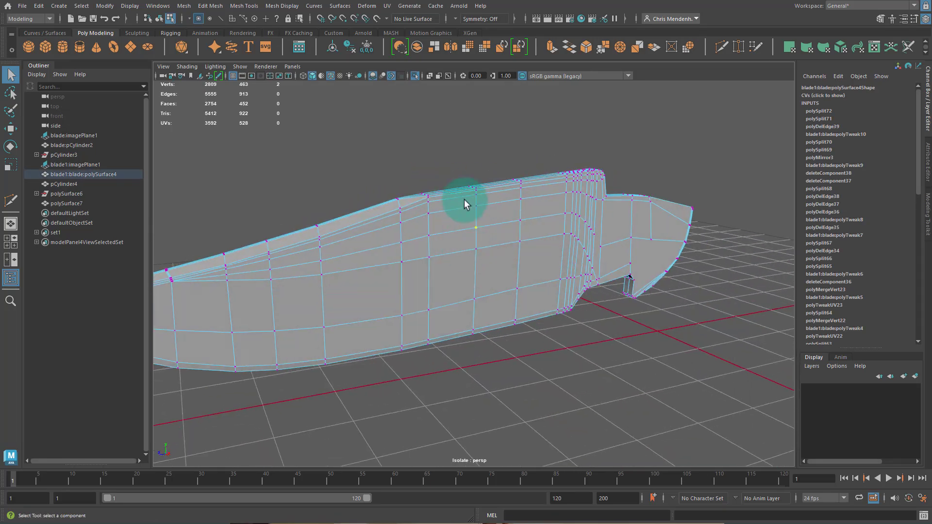
pyautogui.click(589, 50)
pyautogui.keyDown('alt'); pyautogui.moveTo(546, 249); pyautogui.dragTo(489, 249); pyautogui.keyUp('alt')
pyautogui.keyDown('alt'); pyautogui.moveTo(455, 236); pyautogui.dragTo(694, 264, button='right'); pyautogui.keyUp('alt')
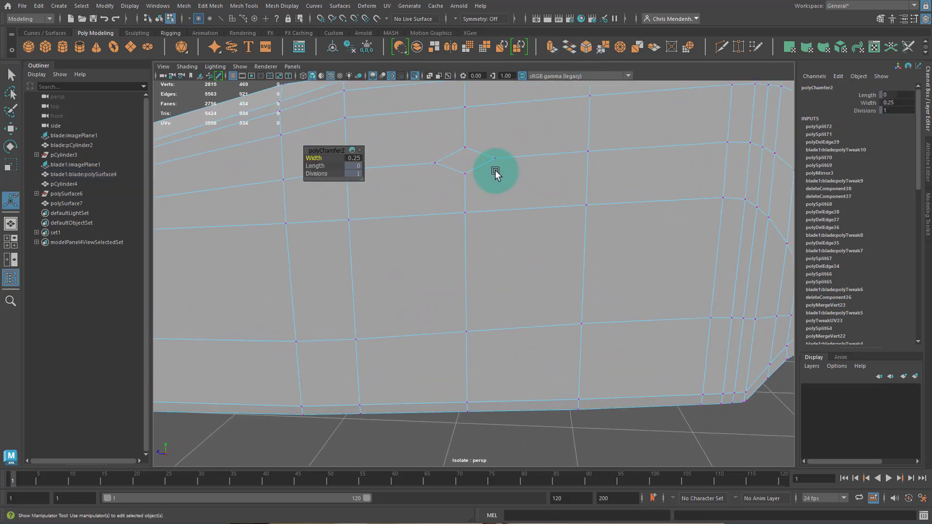
# - Circularize the diamond-shaped vertex groups on both sides of the blade, with added divisions and a larger radius
pyautogui.keyDown('alt'); pyautogui.moveTo(495, 173); pyautogui.dragTo(470, 220); pyautogui.keyUp('alt')
pyautogui.moveTo(425, 196); pyautogui.dragTo(370, 129)
pyautogui.click(210, 6)
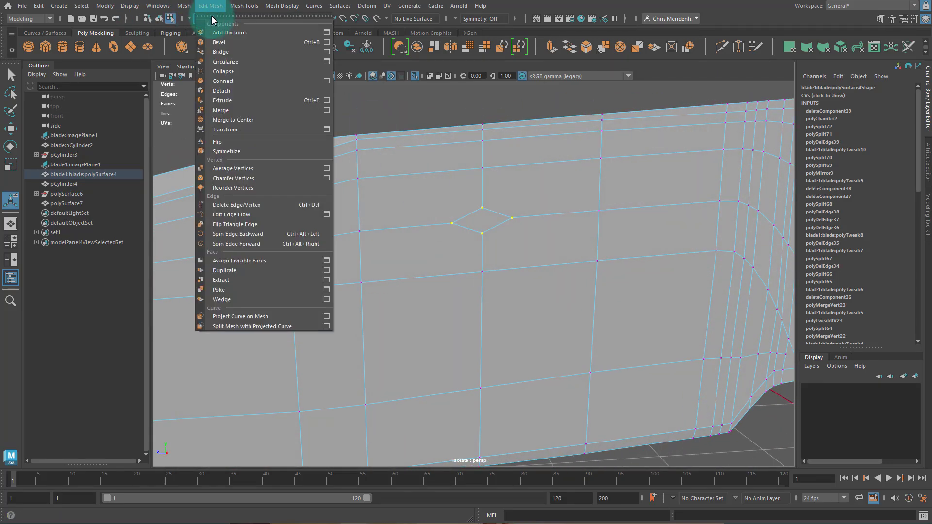
pyautogui.click(232, 61)
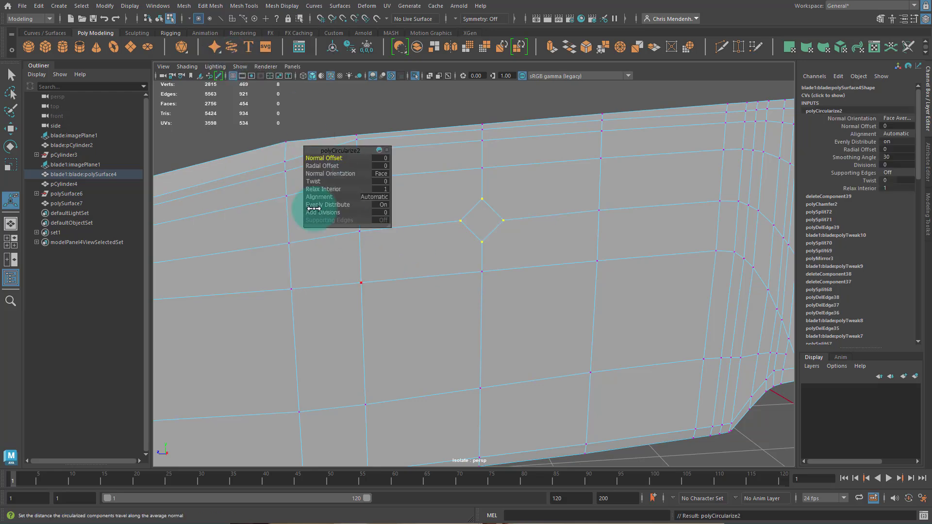
pyautogui.moveTo(314, 208); pyautogui.dragTo(505, 235)
# - Bridge the circular faces on both sides of the blade into a through hole and return to object mode
pyautogui.press('q')
pyautogui.press('F11')
pyautogui.moveTo(467, 206); pyautogui.dragTo(478, 226)
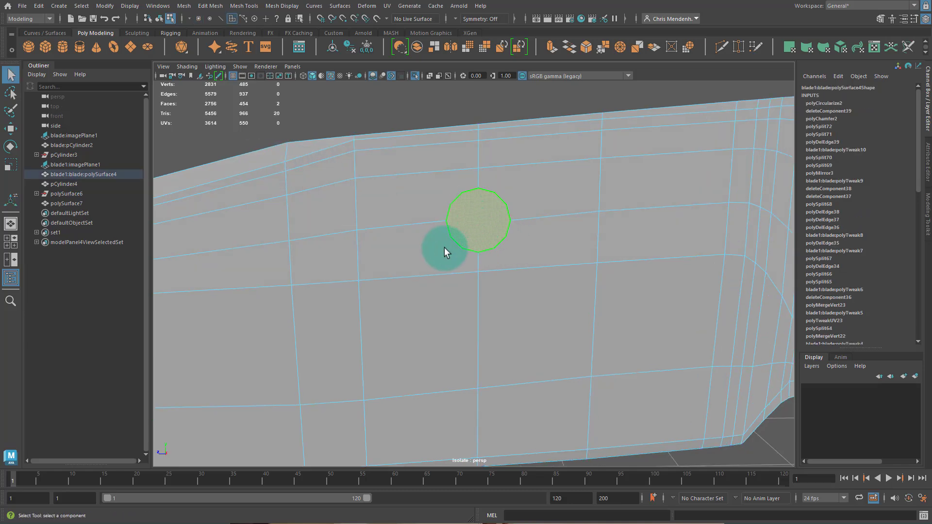
pyautogui.keyDown('alt'); pyautogui.moveTo(444, 252); pyautogui.dragTo(497, 124); pyautogui.keyUp('alt')
pyautogui.click(574, 52)
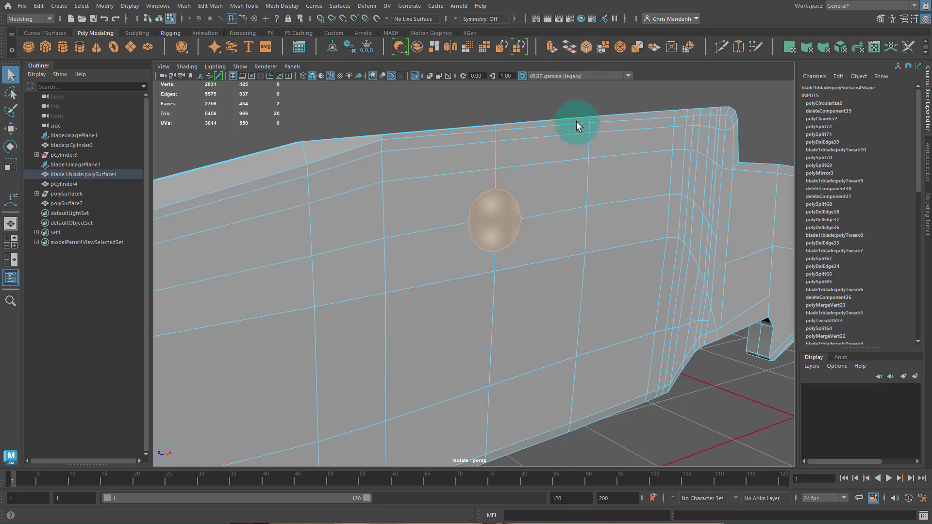
pyautogui.keyDown('alt'); pyautogui.moveTo(541, 245); pyautogui.dragTo(503, 240); pyautogui.keyUp('alt')
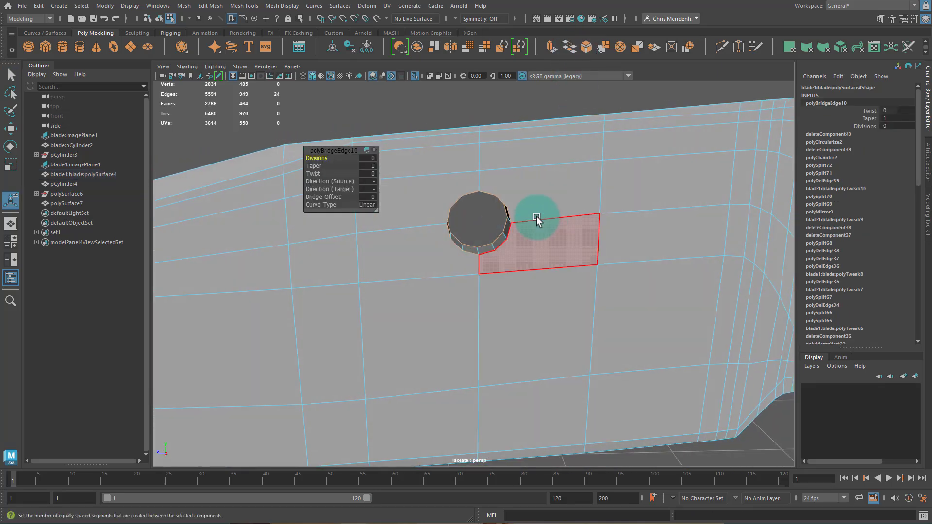
pyautogui.keyDown('alt'); pyautogui.moveTo(531, 243); pyautogui.dragTo(498, 281, button='right'); pyautogui.keyUp('alt')
pyautogui.press('F8')
pyautogui.click(563, 162)
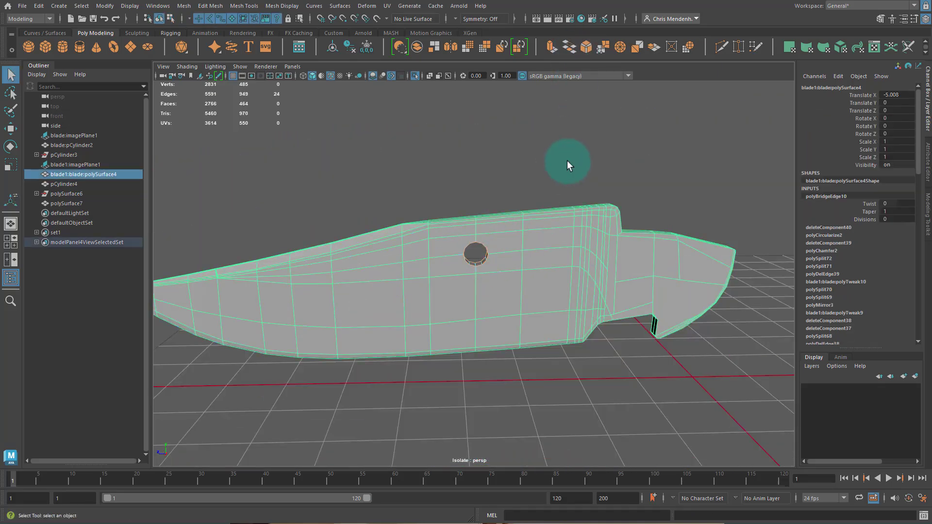
pyautogui.keyDown('alt'); pyautogui.moveTo(519, 285); pyautogui.dragTo(529, 242); pyautogui.keyUp('alt')
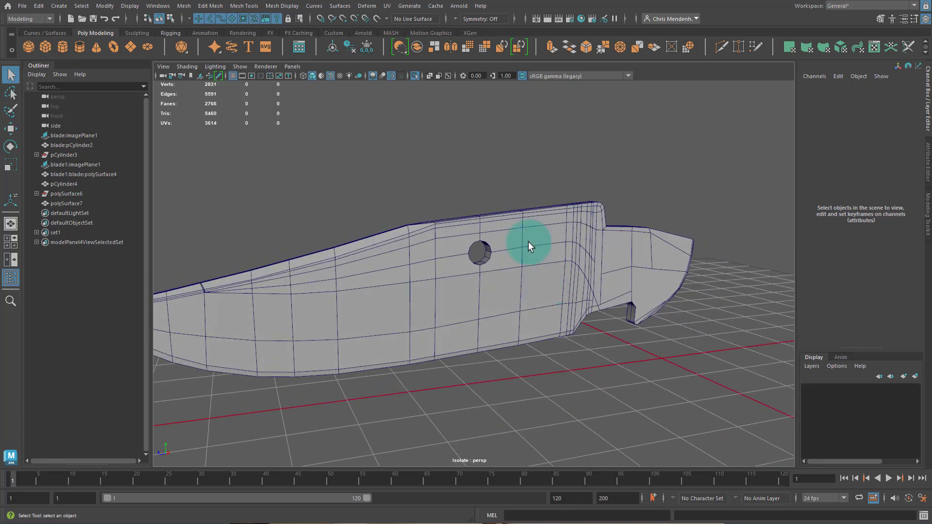
pyautogui.keyDown('alt'); pyautogui.moveTo(473, 264); pyautogui.dragTo(847, 507); pyautogui.keyUp('alt')
# - Check the drill press reference photo in the browser and start a new empty scene in Maya
pyautogui.hotkey('alt', 'Tab')
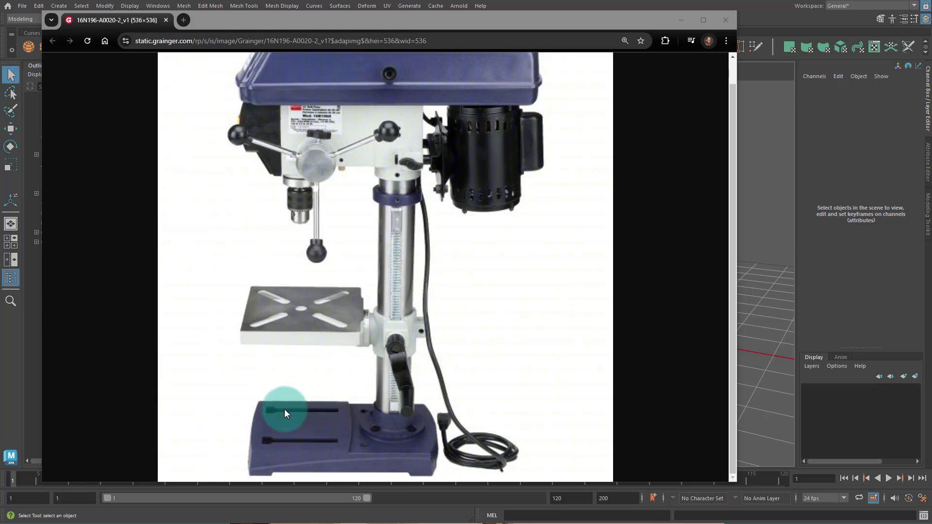
pyautogui.click(681, 21)
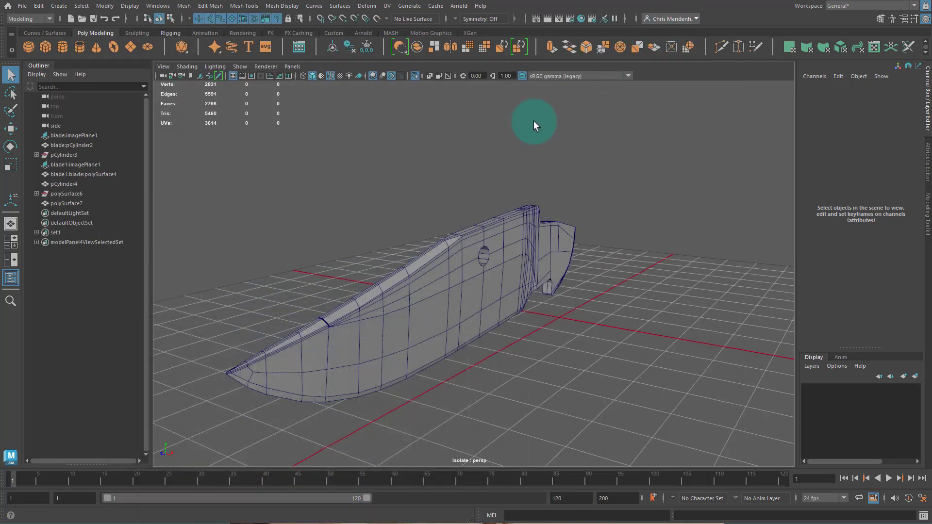
pyautogui.click(23, 6)
pyautogui.click(44, 25)
pyautogui.click(466, 264)
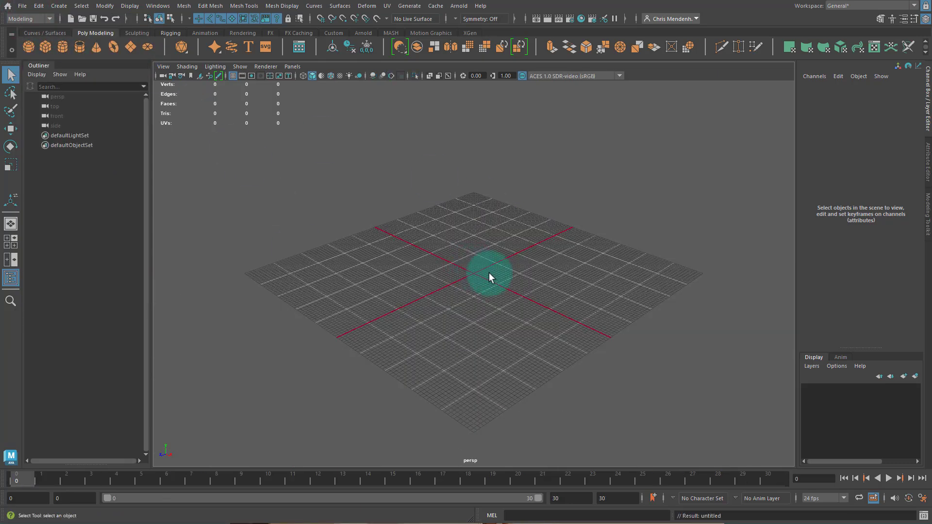
# - Create a polygon cube at the origin scaled uniformly to about 214, and consult the drill press photo in the browser
pyautogui.scroll(3, 487, 291)
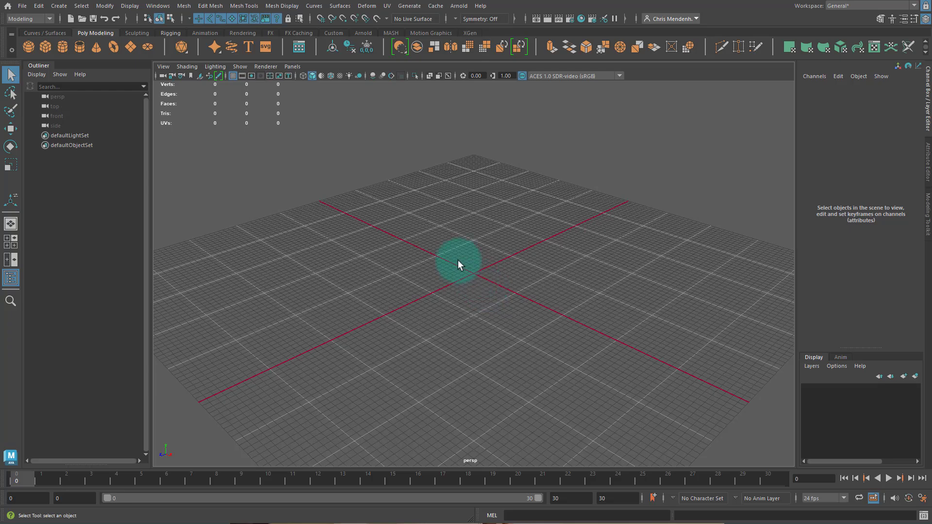
pyautogui.keyDown('alt'); pyautogui.moveTo(438, 284); pyautogui.dragTo(561, 240); pyautogui.keyUp('alt')
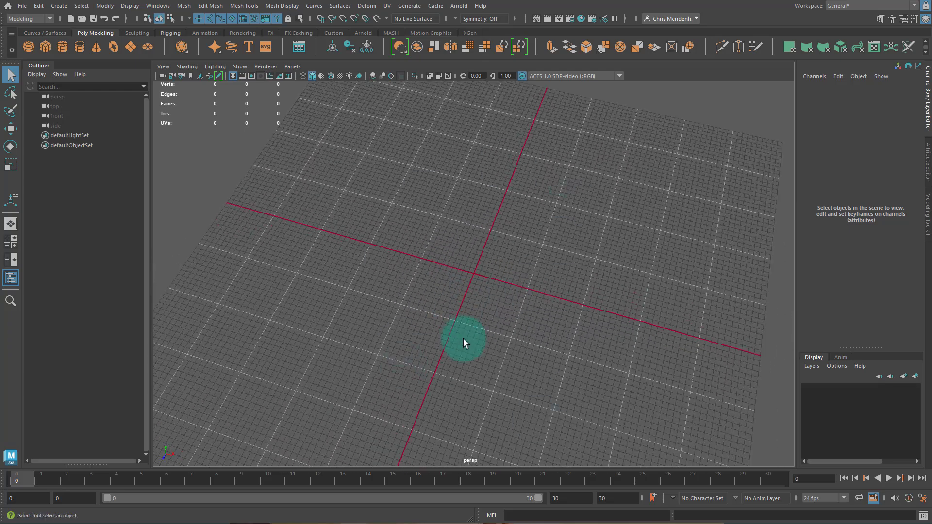
pyautogui.keyDown('alt'); pyautogui.moveTo(463, 342); pyautogui.dragTo(234, 151, button='right'); pyautogui.keyUp('alt')
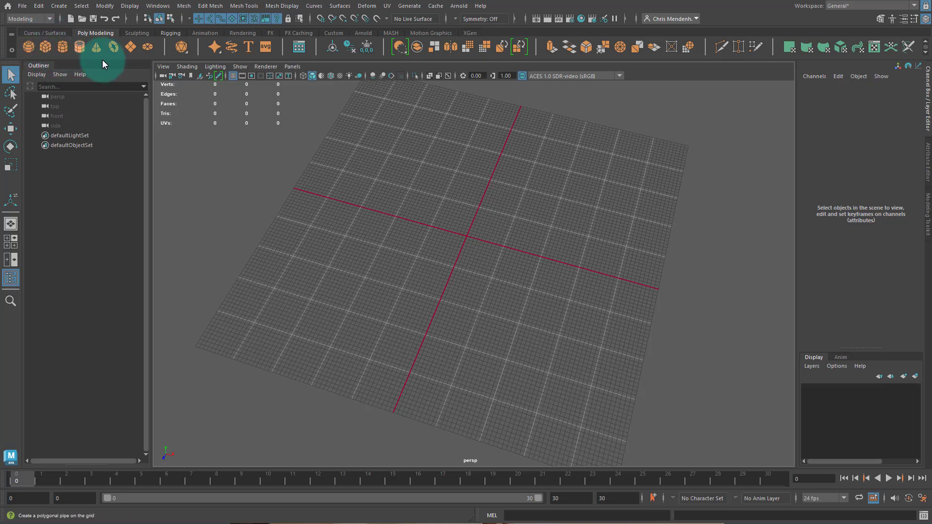
pyautogui.click(46, 46)
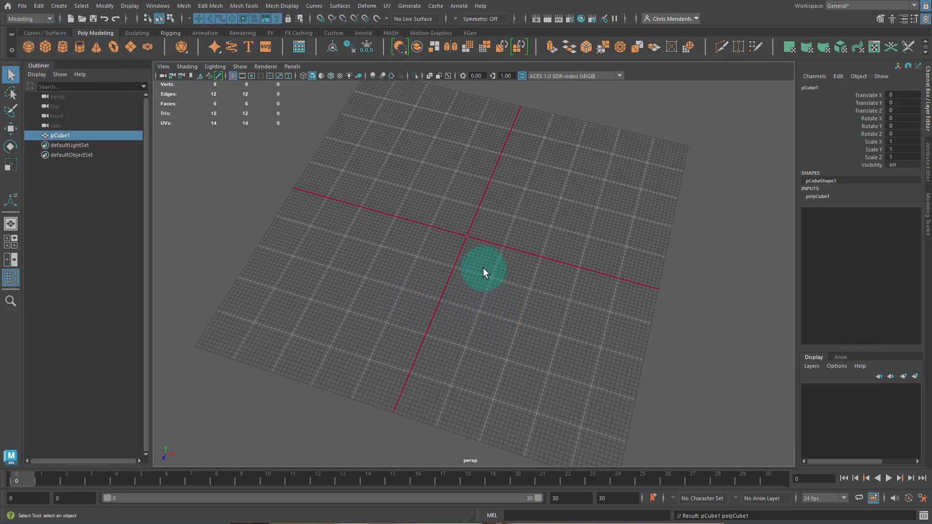
pyautogui.press('r')
pyautogui.moveTo(468, 243); pyautogui.dragTo(537, 264)
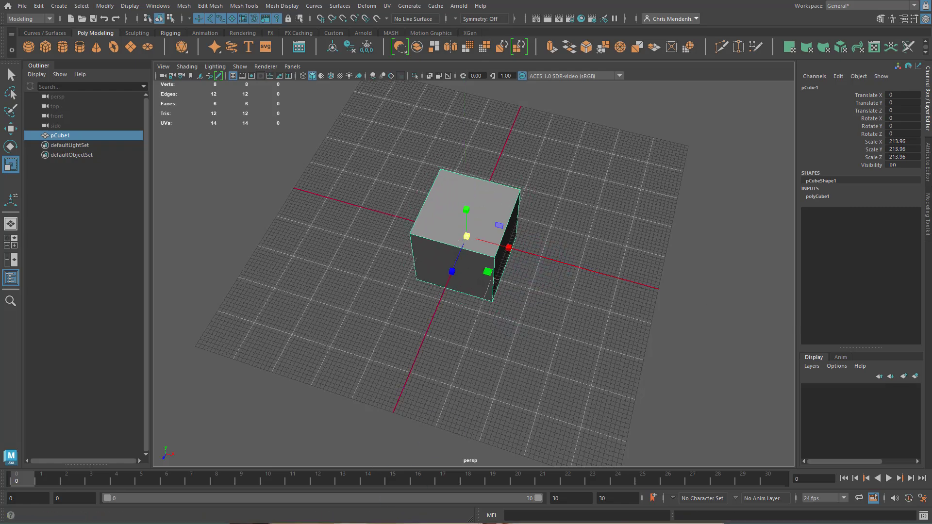
pyautogui.click(357, 523)
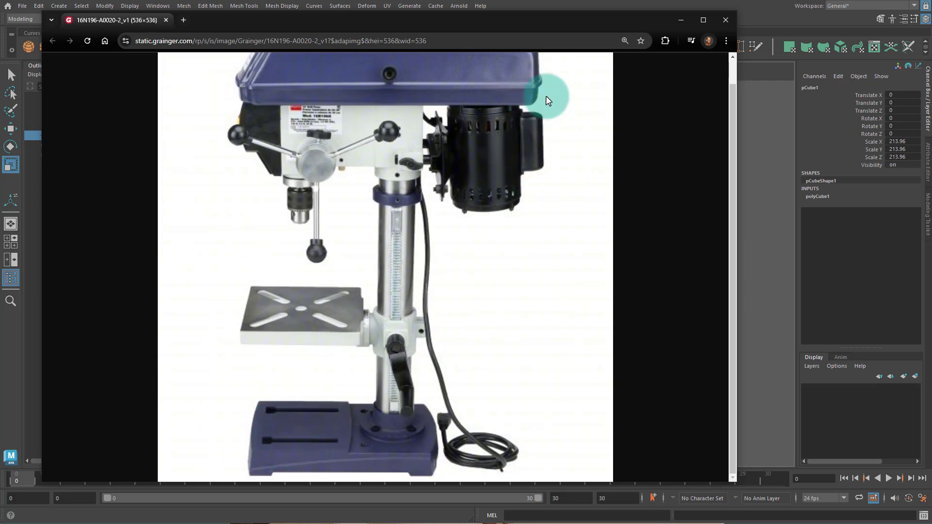
pyautogui.click(680, 20)
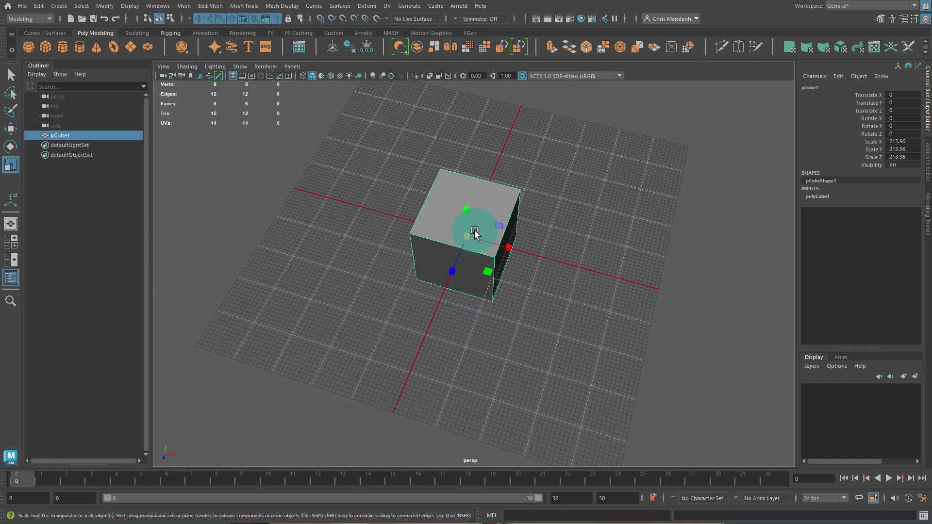
# - Scale the cube along Z into a long bar and flatten its height
pyautogui.moveTo(464, 210); pyautogui.dragTo(394, 388)
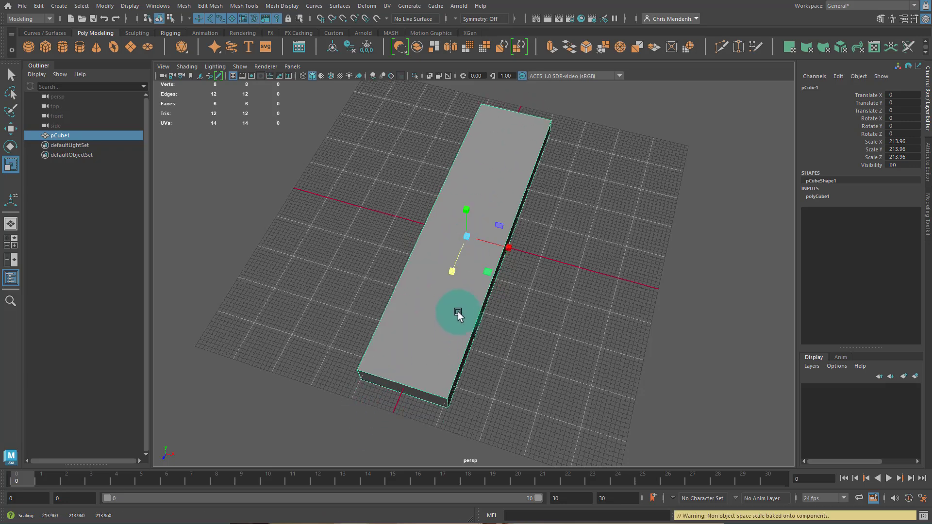
pyautogui.moveTo(467, 212); pyautogui.dragTo(469, 218)
pyautogui.keyDown('alt'); pyautogui.moveTo(431, 331); pyautogui.dragTo(425, 316); pyautogui.keyUp('alt')
# - Insert an edge loop across the bar near its front end and a lengthwise loop along its centre
pyautogui.hotkey('ctrl', 'shift', 'x')
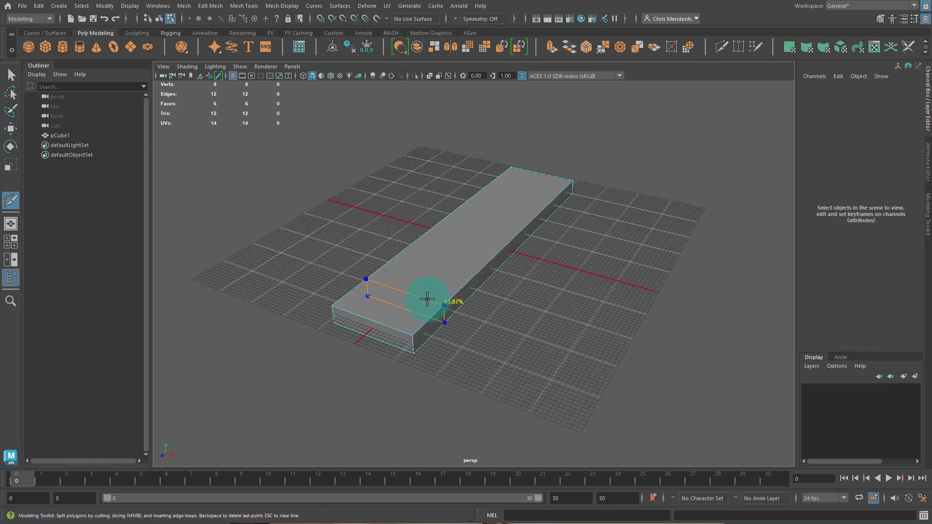
pyautogui.hotkey('ctrl', 'z')
pyautogui.keyDown('ctrl'); pyautogui.click(419, 301); pyautogui.keyUp('ctrl')
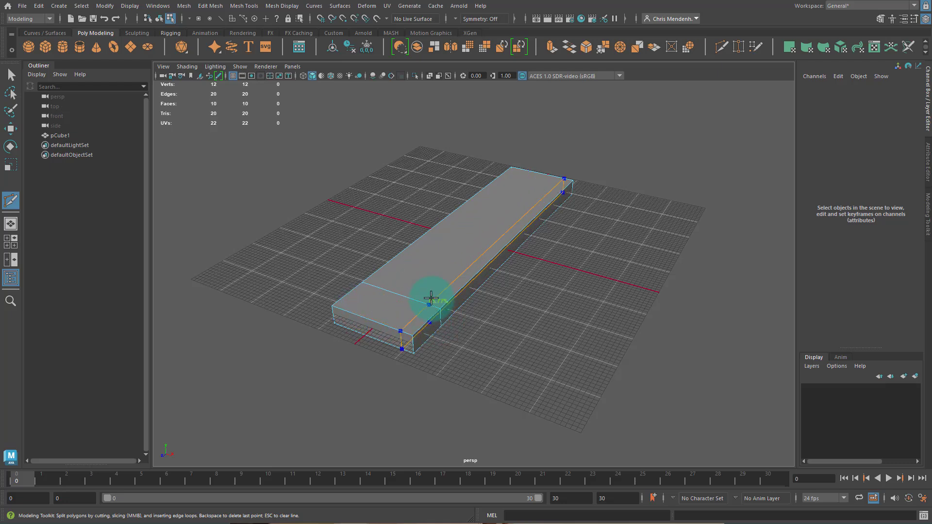
pyautogui.keyDown('ctrl'); pyautogui.click(416, 282); pyautogui.keyUp('ctrl')
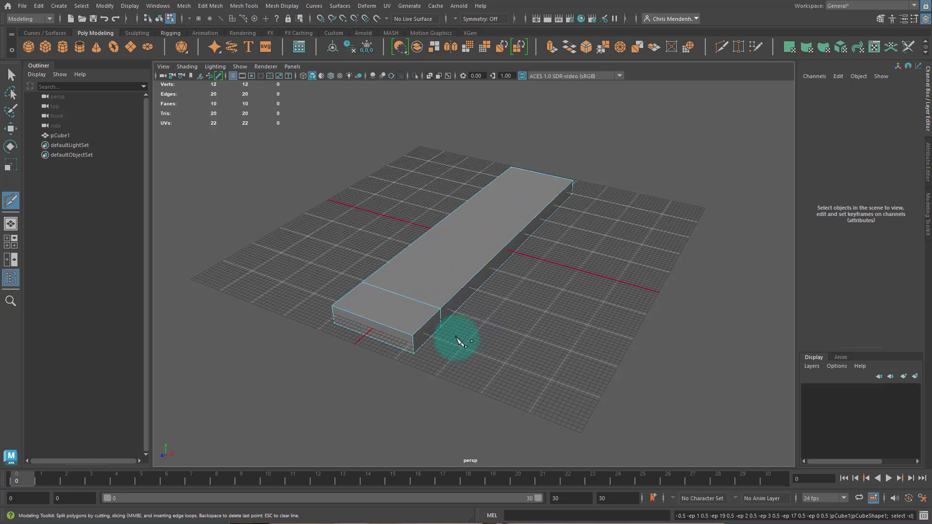
pyautogui.keyDown('alt'); pyautogui.moveTo(464, 354); pyautogui.dragTo(408, 318); pyautogui.keyUp('alt')
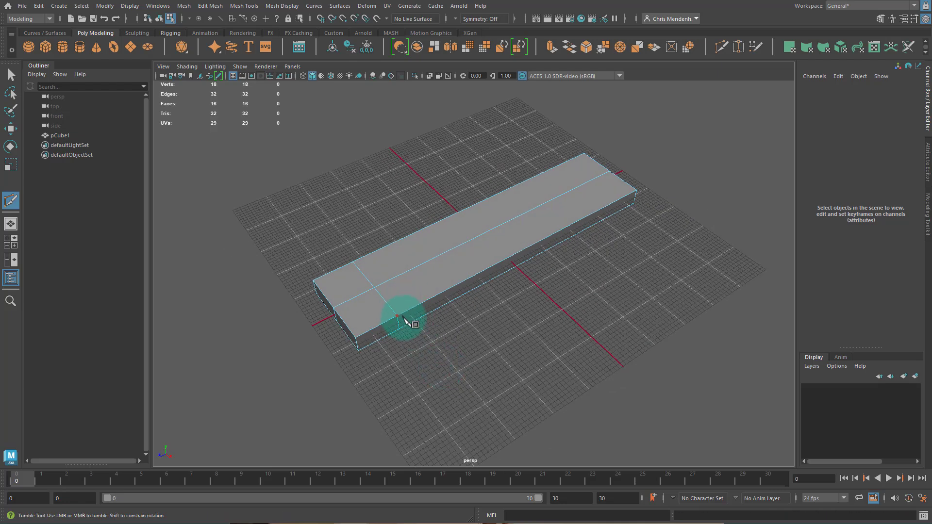
# - Select the cross loop and the centre loop and bevel both with a fraction of about 0.378
pyautogui.press('q')
pyautogui.click(395, 279)
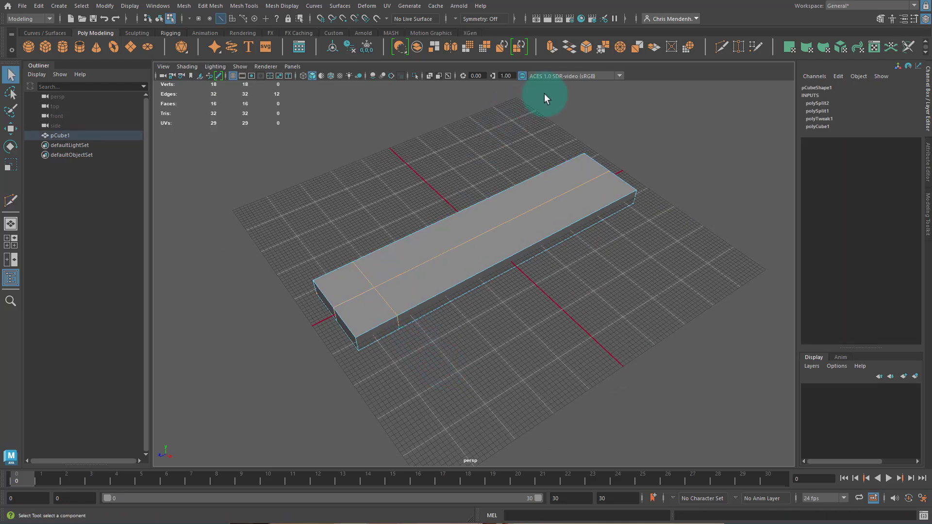
pyautogui.click(587, 47)
pyautogui.moveTo(324, 158)
pyautogui.mouseDown()
pyautogui.moveTo(350, 158)
pyautogui.moveTo(315, 162)
pyautogui.moveTo(336, 166)
pyautogui.mouseUp()
pyautogui.keyDown('alt'); pyautogui.moveTo(341, 286); pyautogui.dragTo(434, 322); pyautogui.keyUp('alt')
pyautogui.keyDown('alt'); pyautogui.moveTo(435, 322); pyautogui.dragTo(437, 297, button='middle'); pyautogui.keyUp('alt')
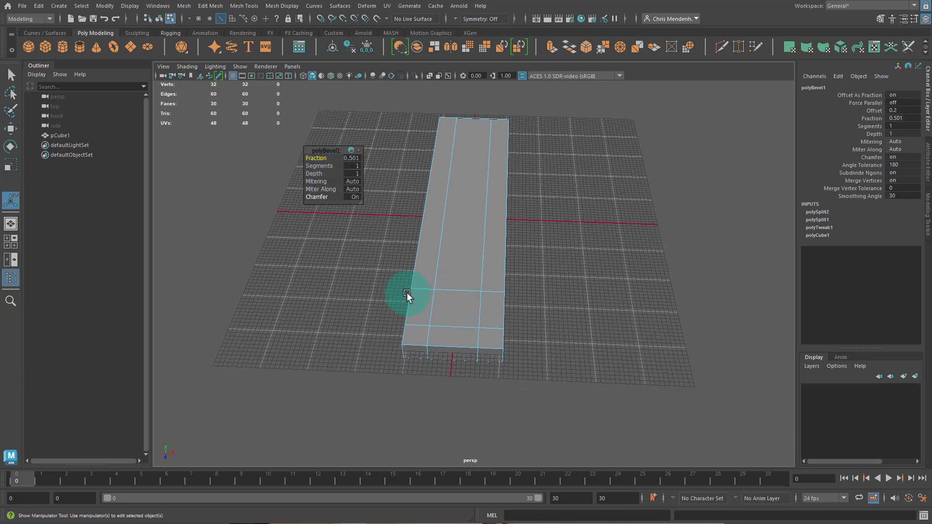
pyautogui.scroll(3, 407, 296)
pyautogui.moveTo(322, 155); pyautogui.dragTo(262, 156)
# - Insert a lengthwise edge loop on each side of the middle strip and scale both loops outward along X
pyautogui.hotkey('ctrl', 'shift', 'x')
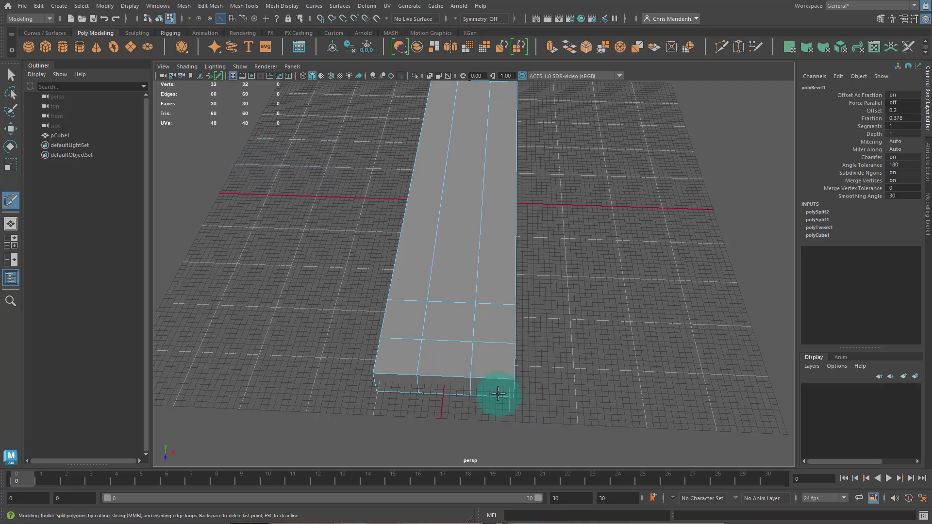
pyautogui.keyDown('ctrl'); pyautogui.click(493, 377); pyautogui.keyUp('ctrl')
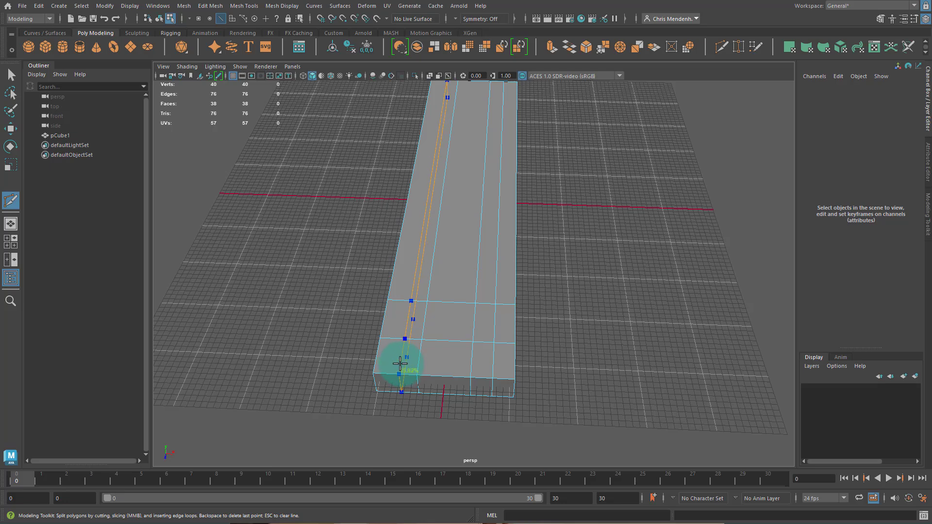
pyautogui.keyDown('ctrl'); pyautogui.click(400, 363); pyautogui.keyUp('ctrl')
pyautogui.press('q')
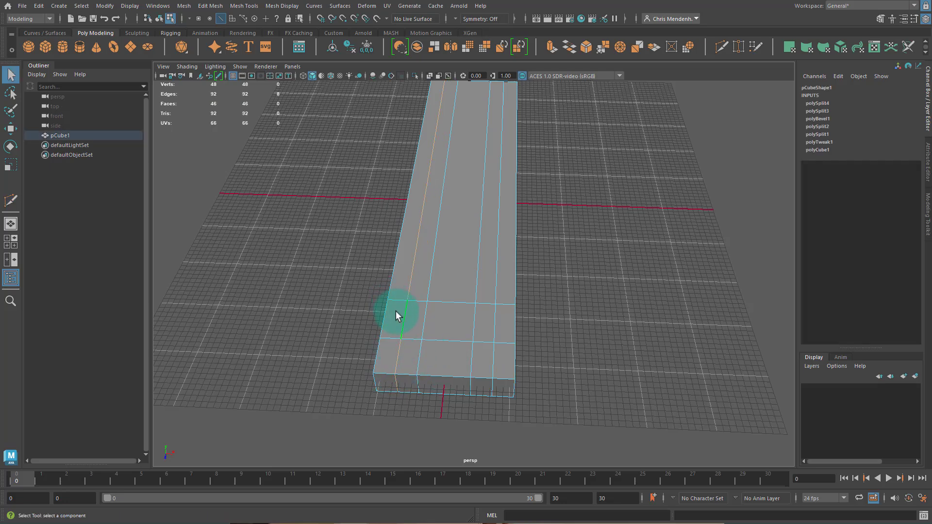
pyautogui.press('r')
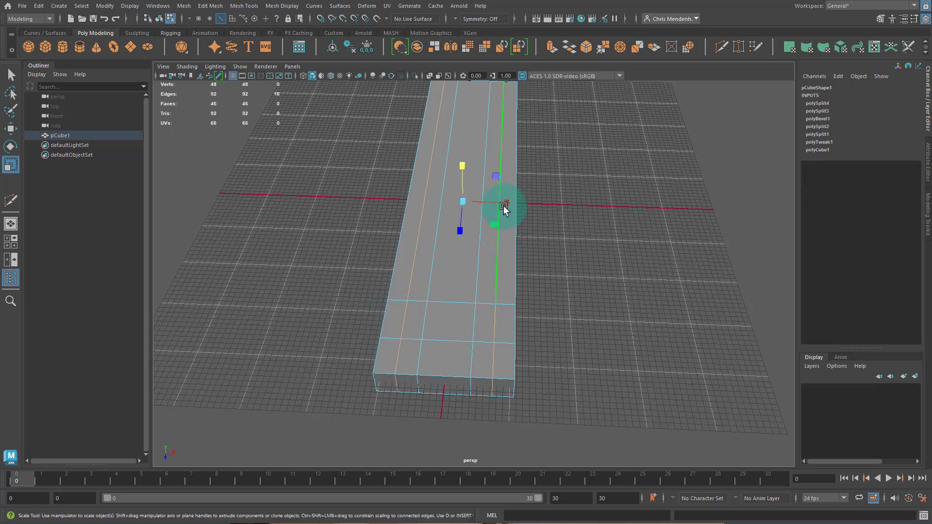
pyautogui.moveTo(499, 204); pyautogui.dragTo(514, 203)
pyautogui.keyDown('alt'); pyautogui.moveTo(502, 320); pyautogui.dragTo(491, 355); pyautogui.keyUp('alt')
pyautogui.moveTo(452, 287); pyautogui.dragTo(452, 379, button='right')
pyautogui.click(415, 359)
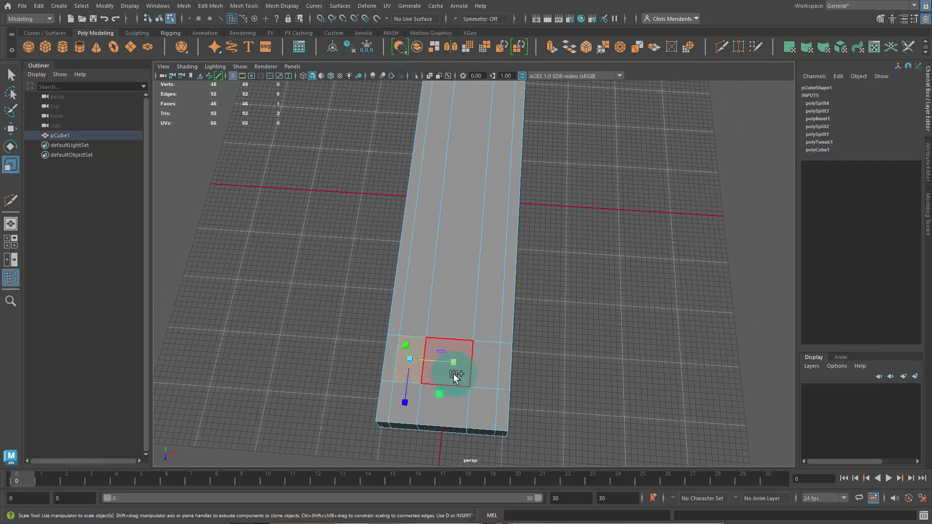
pyautogui.keyDown('shift'); pyautogui.click(451, 366); pyautogui.keyUp('shift')
pyautogui.keyDown('shift'); pyautogui.click(490, 376); pyautogui.keyUp('shift')
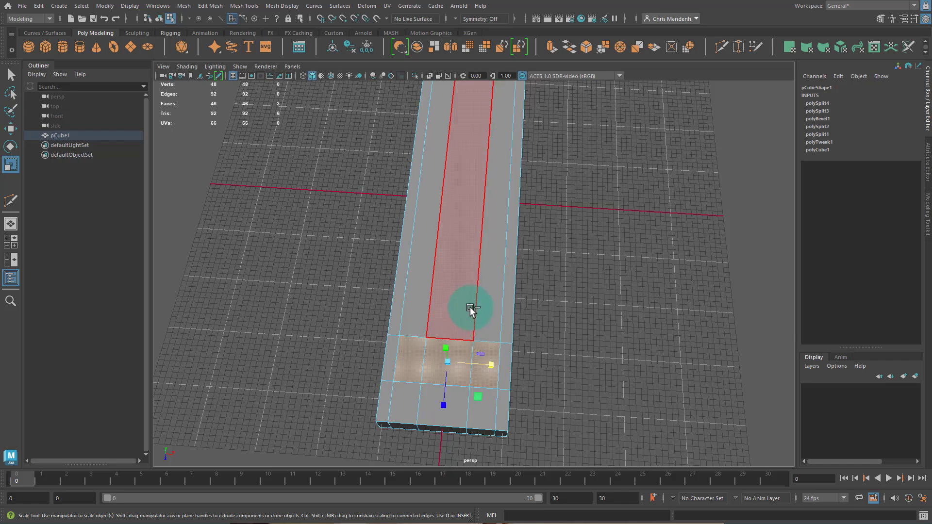
pyautogui.keyDown('shift'); pyautogui.click(473, 308); pyautogui.keyUp('shift')
# - Insert an edge loop across the bar close to its far end
pyautogui.keyDown('alt'); pyautogui.moveTo(472, 308); pyautogui.dragTo(530, 291); pyautogui.keyUp('alt')
pyautogui.hotkey('ctrl', 'shift', 'x')
pyautogui.keyDown('ctrl'); pyautogui.click(551, 253); pyautogui.keyUp('ctrl')
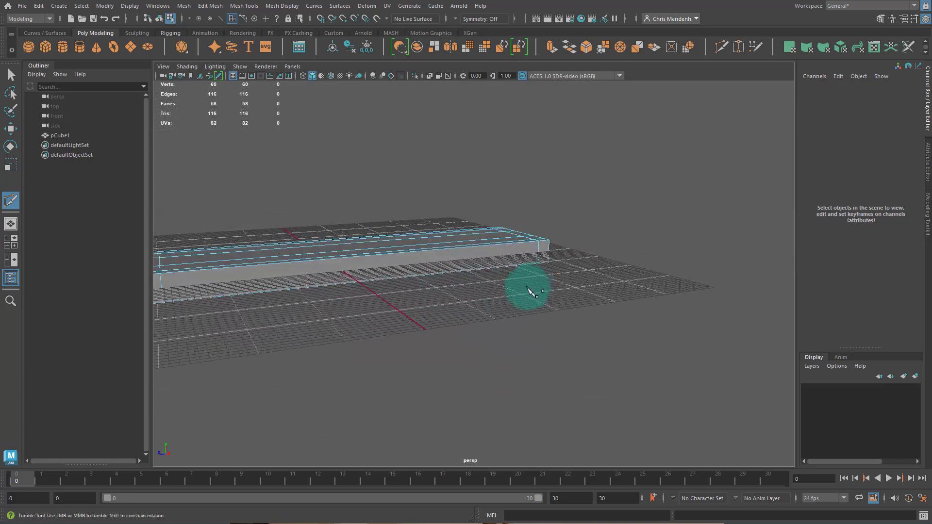
pyautogui.press('q')
# - Delete the ring of side faces and all bottom faces of the bar, keeping only the top surface
pyautogui.keyDown('alt'); pyautogui.moveTo(458, 305); pyautogui.dragTo(350, 285); pyautogui.keyUp('alt')
pyautogui.click(386, 306)
pyautogui.keyDown('shift'); pyautogui.doubleClick(388, 307); pyautogui.keyUp('shift')
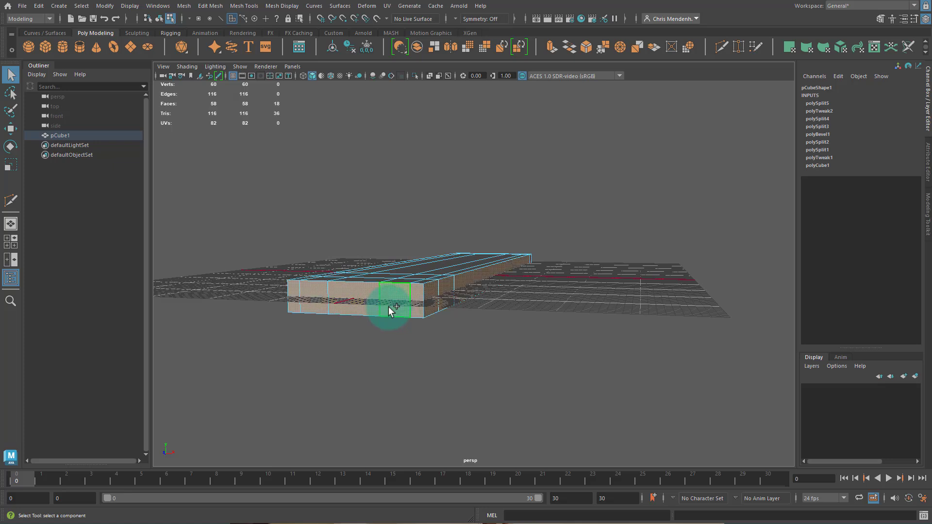
pyautogui.press('Delete')
pyautogui.click(378, 307)
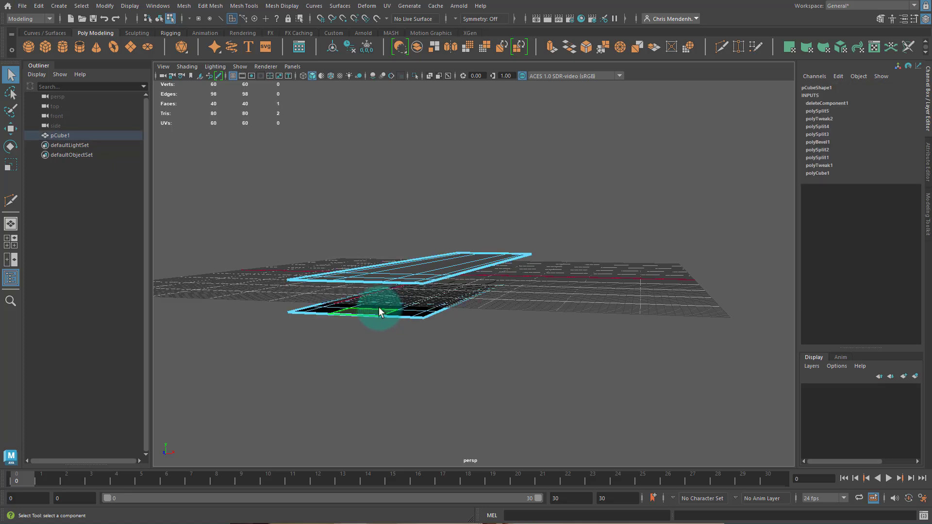
pyautogui.doubleClick(378, 307)
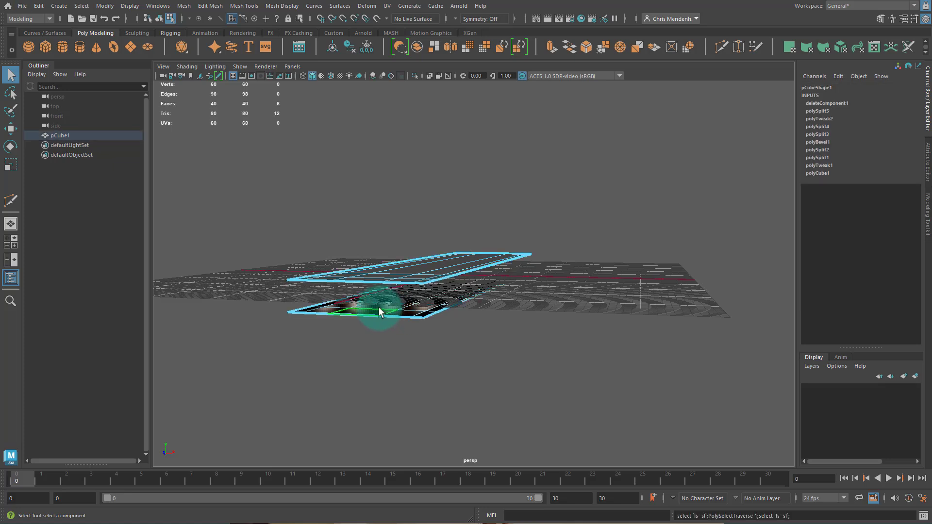
pyautogui.press('Delete')
# - Delete the three middle faces of the front cross strip and the long centre face to cut a T-shaped slot
pyautogui.keyDown('alt'); pyautogui.moveTo(379, 307); pyautogui.dragTo(557, 386); pyautogui.keyUp('alt')
pyautogui.click(408, 335)
pyautogui.keyDown('shift'); pyautogui.click(464, 339); pyautogui.keyUp('shift')
pyautogui.keyDown('shift'); pyautogui.click(502, 343); pyautogui.keyUp('shift')
pyautogui.keyDown('shift'); pyautogui.click(470, 296); pyautogui.keyUp('shift')
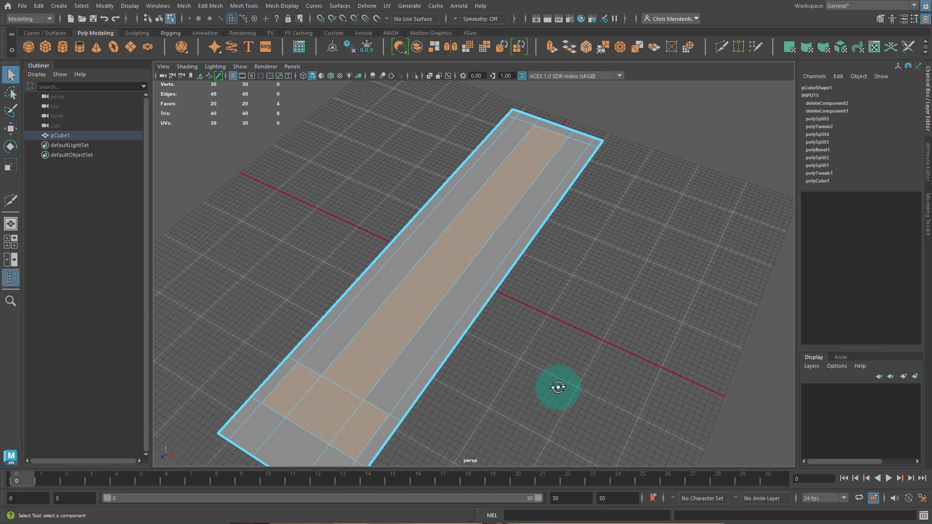
pyautogui.press('Delete')
# - Select all border edges along one long side of the slotted surface and move them outward along X
pyautogui.keyDown('alt'); pyautogui.moveTo(478, 375); pyautogui.dragTo(366, 322); pyautogui.keyUp('alt')
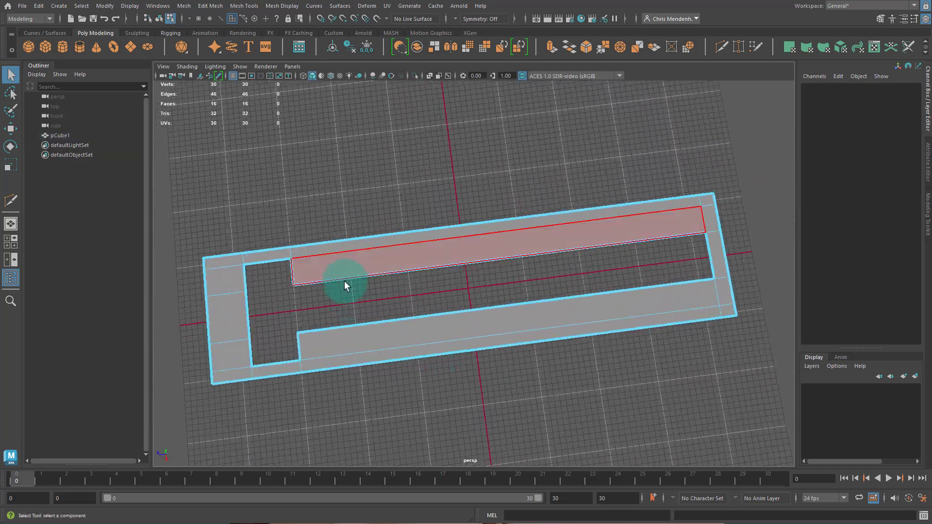
pyautogui.keyDown('alt'); pyautogui.moveTo(443, 371); pyautogui.dragTo(380, 339, button='right'); pyautogui.keyUp('alt')
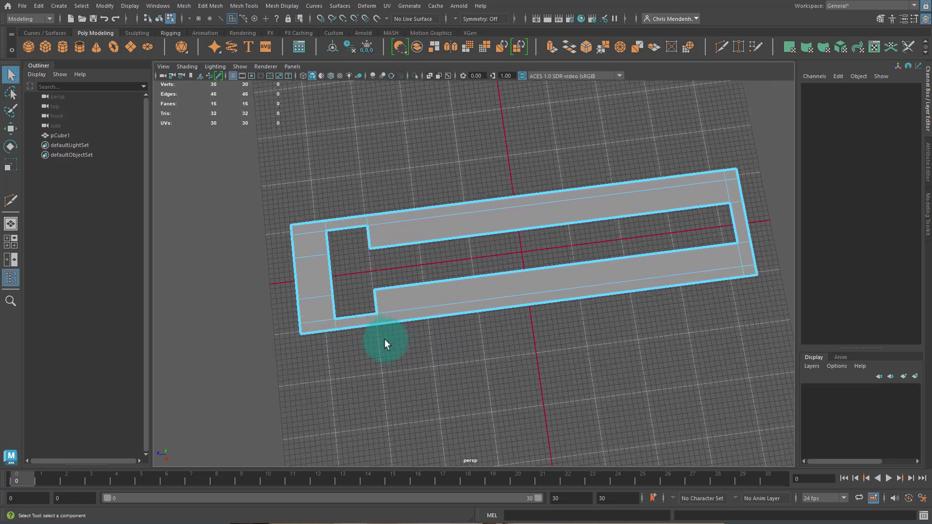
pyautogui.click(323, 334)
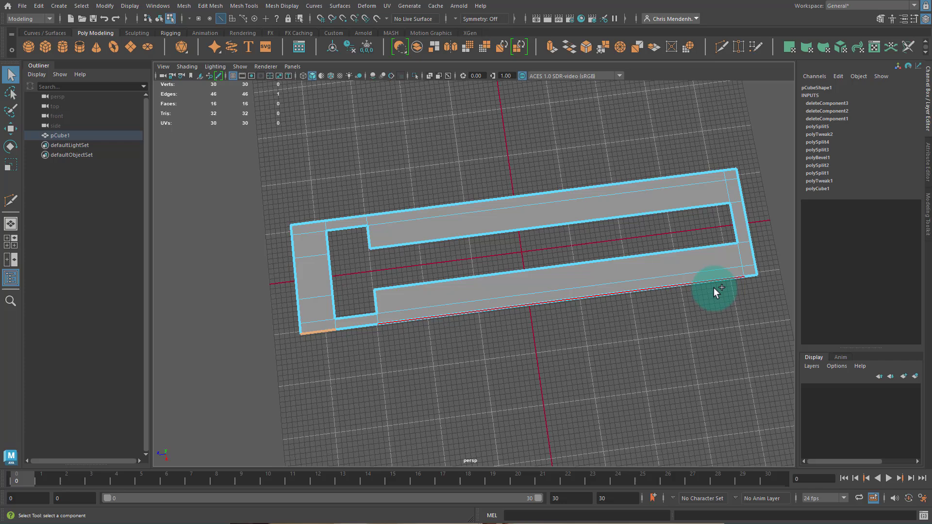
pyautogui.keyDown('shift'); pyautogui.click(749, 274); pyautogui.keyUp('shift')
pyautogui.keyDown('shift'); pyautogui.click(365, 326); pyautogui.keyUp('shift')
pyautogui.keyDown('alt'); pyautogui.moveTo(425, 363); pyautogui.dragTo(485, 374); pyautogui.keyUp('alt')
pyautogui.press('w')
pyautogui.moveTo(574, 304); pyautogui.dragTo(608, 340)
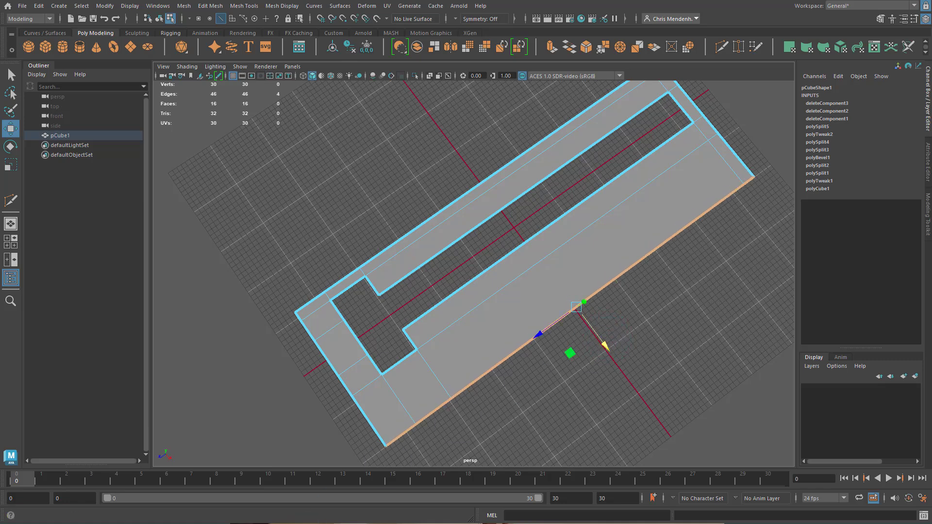
# - Consult the drill press photo in the browser and move the surface's opposite long border edges outward along X
pyautogui.hotkey('alt', 'Tab')
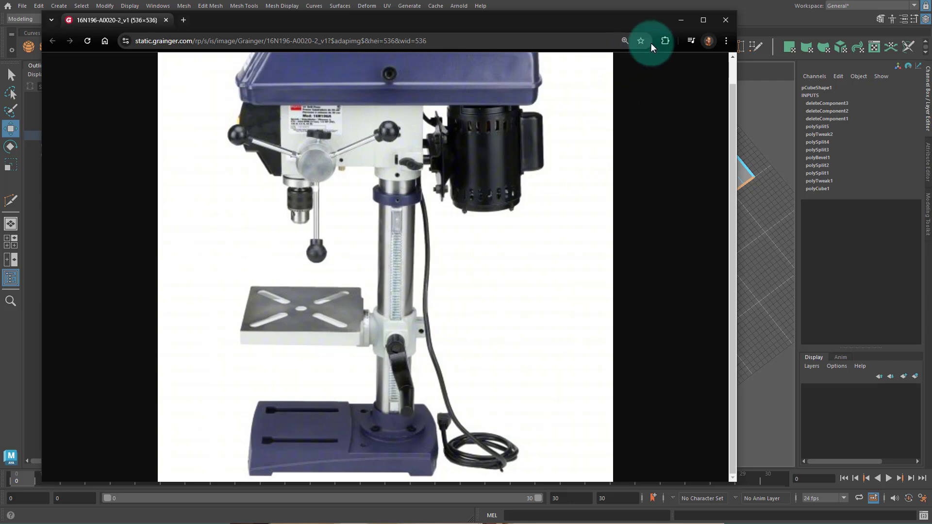
pyautogui.click(682, 22)
pyautogui.scroll(2, 436, 282)
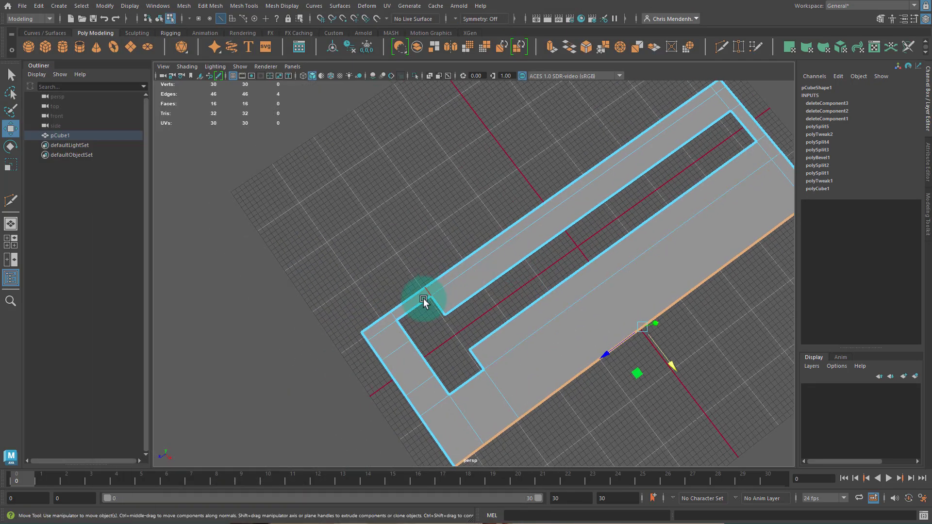
pyautogui.click(379, 319)
pyautogui.doubleClick(704, 94)
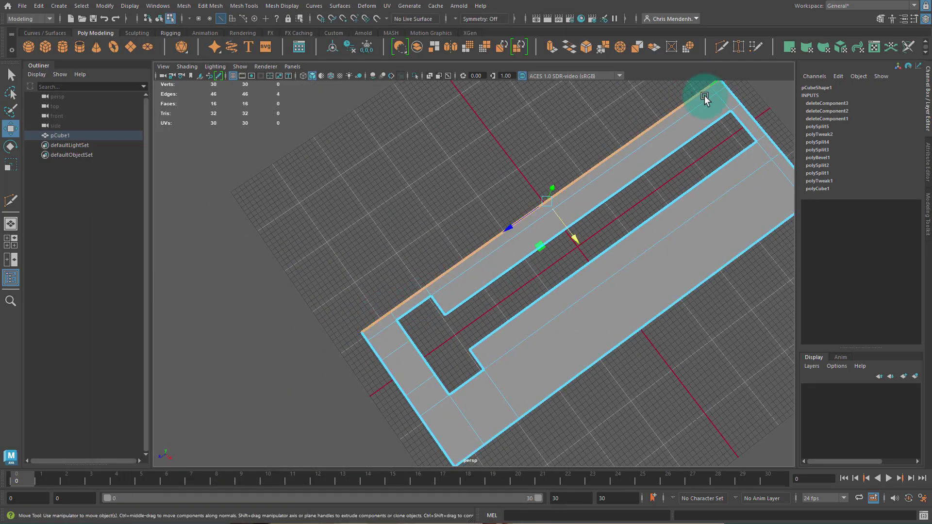
pyautogui.keyDown('alt'); pyautogui.moveTo(513, 273); pyautogui.dragTo(509, 304, button='middle'); pyautogui.keyUp('alt')
pyautogui.moveTo(565, 272); pyautogui.dragTo(474, 285)
# - Mirror the slotted surface across X with Cut Geometry off, axis position Bounding box, and a merge threshold of 0.01
pyautogui.press('F8')
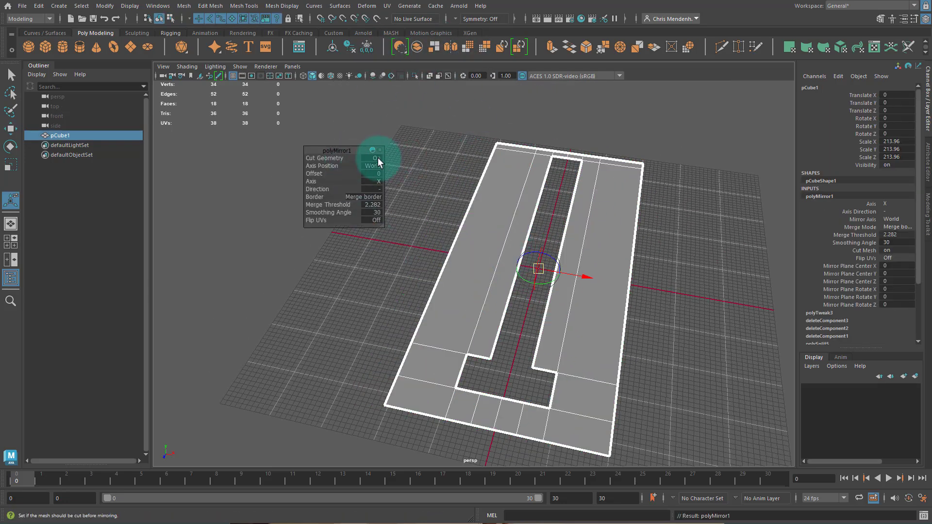
pyautogui.click(376, 158)
pyautogui.click(377, 167)
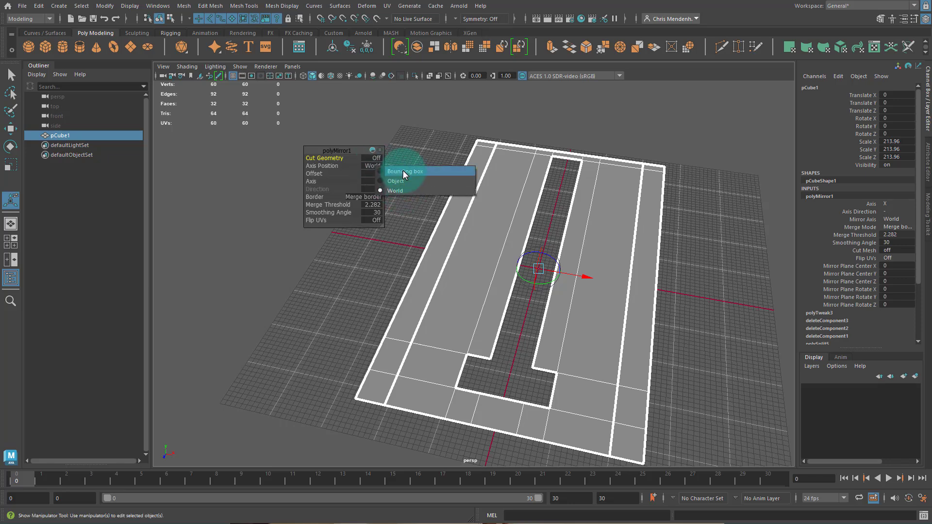
pyautogui.click(403, 172)
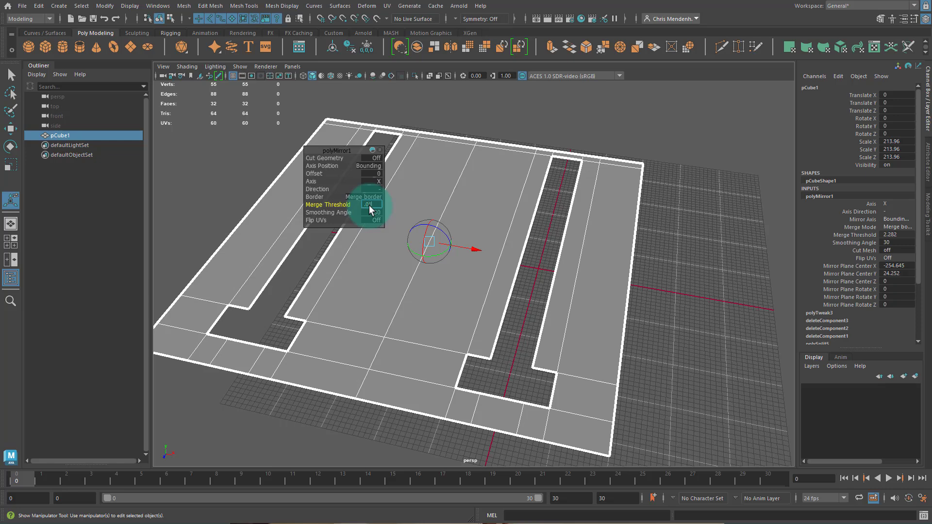
pyautogui.press('Return')
pyautogui.click(427, 346)
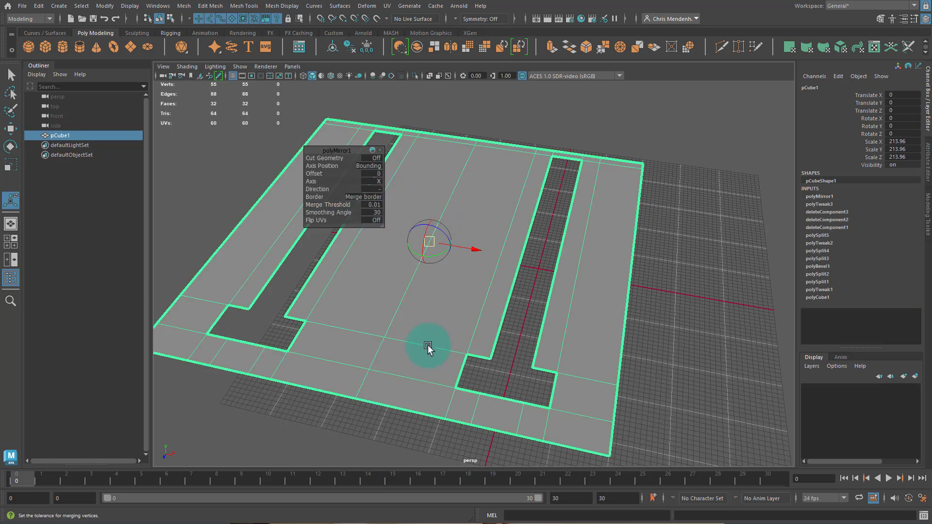
pyautogui.press('q')
pyautogui.moveTo(415, 335)
pyautogui.keyDown('alt'); pyautogui.mouseDown()
pyautogui.moveTo(391, 314)
pyautogui.moveTo(415, 338)
pyautogui.mouseUp(); pyautogui.keyUp('alt')
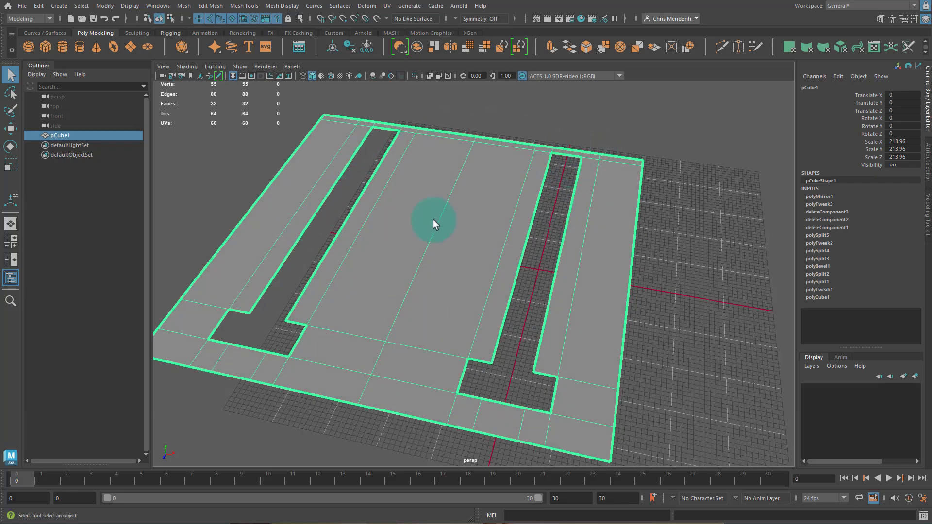
# - Extrude the whole slotted surface upward by about 71.9 into a thick plate and return to object mode
pyautogui.keyDown('alt'); pyautogui.moveTo(432, 219); pyautogui.dragTo(403, 307); pyautogui.keyUp('alt')
pyautogui.keyDown('alt'); pyautogui.moveTo(377, 347); pyautogui.dragTo(332, 299); pyautogui.keyUp('alt')
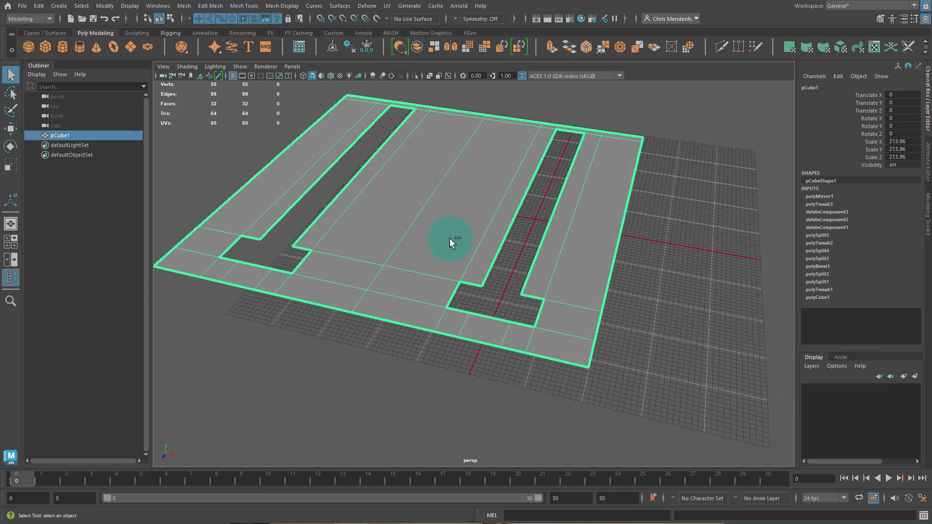
pyautogui.hotkey('ctrl', 'e')
pyautogui.moveTo(414, 261); pyautogui.dragTo(421, 230)
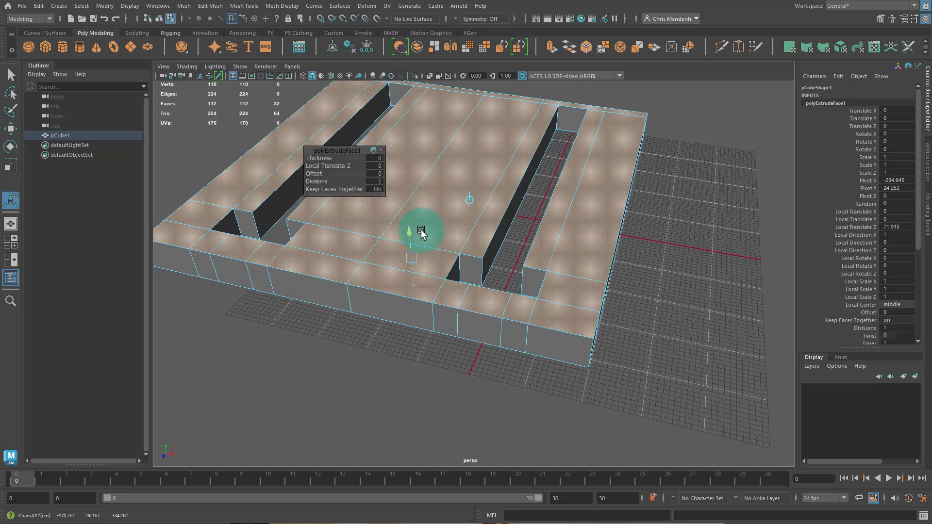
pyautogui.keyDown('alt'); pyautogui.moveTo(439, 262); pyautogui.dragTo(431, 297); pyautogui.keyUp('alt')
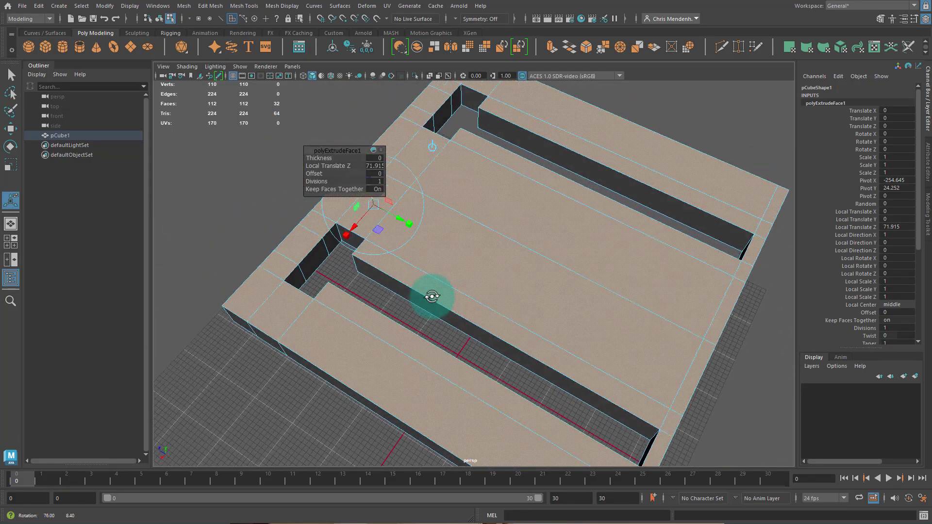
pyautogui.keyDown('alt'); pyautogui.moveTo(588, 278); pyautogui.dragTo(549, 266, button='middle'); pyautogui.keyUp('alt')
pyautogui.keyDown('alt'); pyautogui.moveTo(593, 294); pyautogui.dragTo(534, 291); pyautogui.keyUp('alt')
pyautogui.keyDown('alt'); pyautogui.moveTo(534, 291); pyautogui.dragTo(466, 262, button='right'); pyautogui.keyUp('alt')
pyautogui.keyDown('alt'); pyautogui.moveTo(466, 262); pyautogui.dragTo(536, 297); pyautogui.keyUp('alt')
pyautogui.press('q')
pyautogui.press('F8')
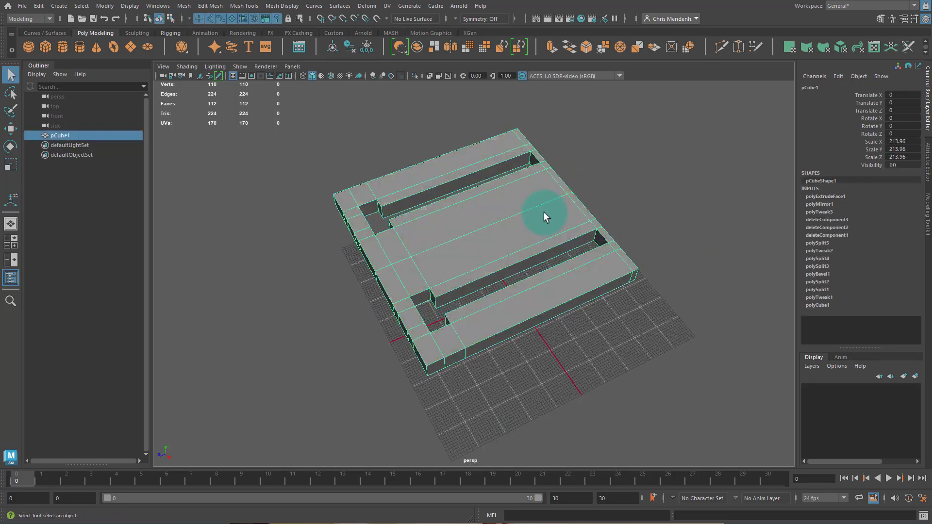
# - Delete the slotted plate and consult the drill press photo in the browser for the table with diagonal slots
pyautogui.press('Delete')
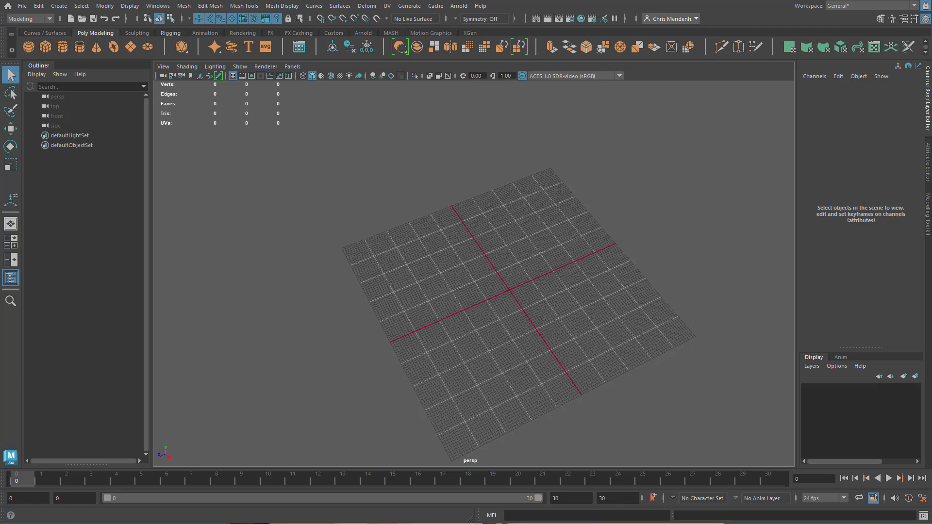
pyautogui.hotkey('alt', 'Tab')
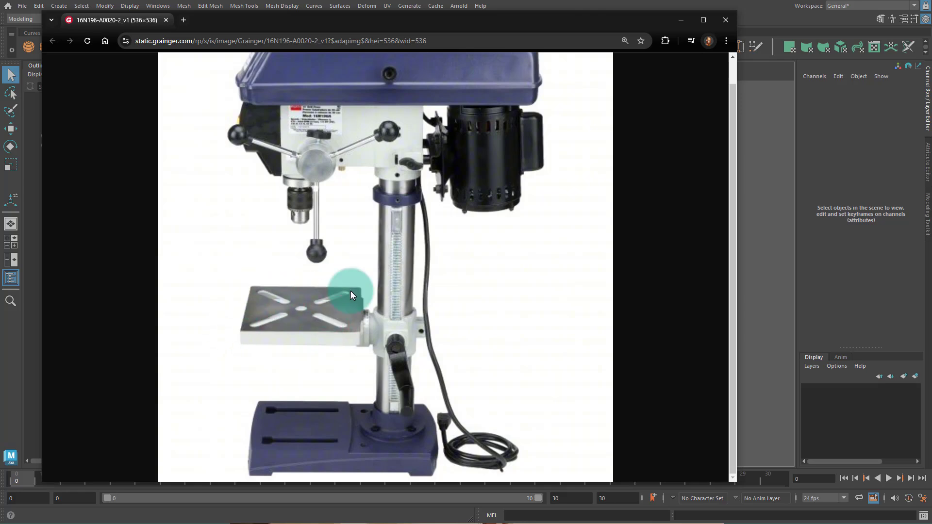
pyautogui.hotkey('alt', 'Tab')
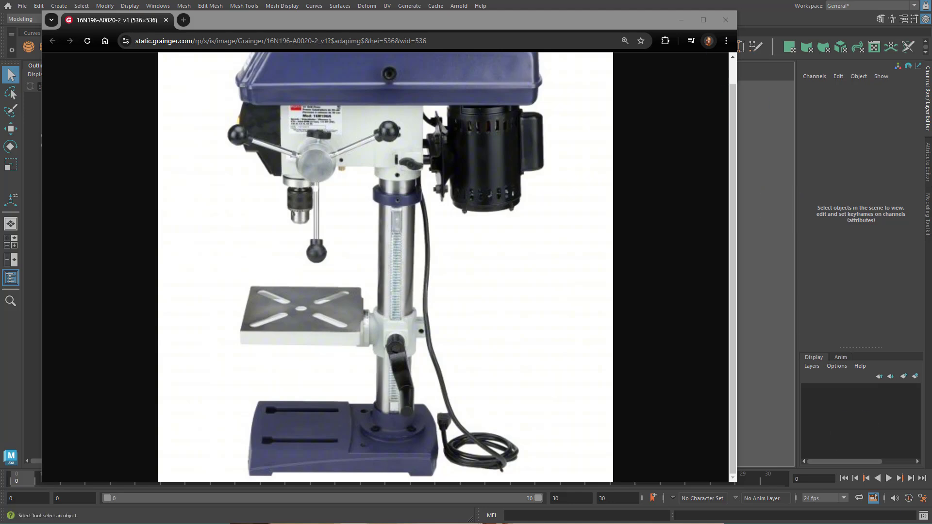
# - Put away the drill press reference photo, switch to Maya and bring the empty grid closer
pyautogui.click(687, 19)
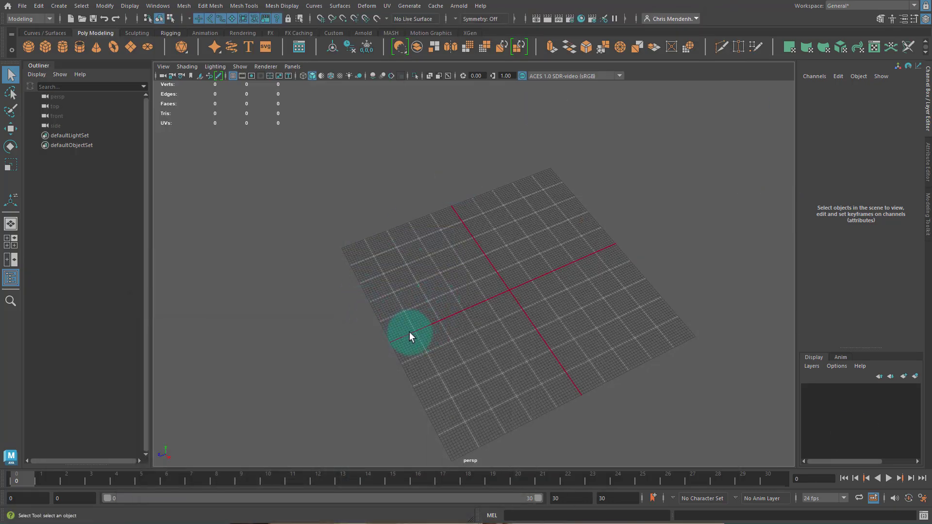
pyautogui.keyDown('alt'); pyautogui.moveTo(459, 346); pyautogui.dragTo(460, 334); pyautogui.keyUp('alt')
pyautogui.keyDown('alt'); pyautogui.moveTo(491, 327); pyautogui.dragTo(450, 326, button='middle'); pyautogui.keyUp('alt')
pyautogui.keyDown('alt'); pyautogui.moveTo(454, 327); pyautogui.dragTo(531, 335, button='right'); pyautogui.keyUp('alt')
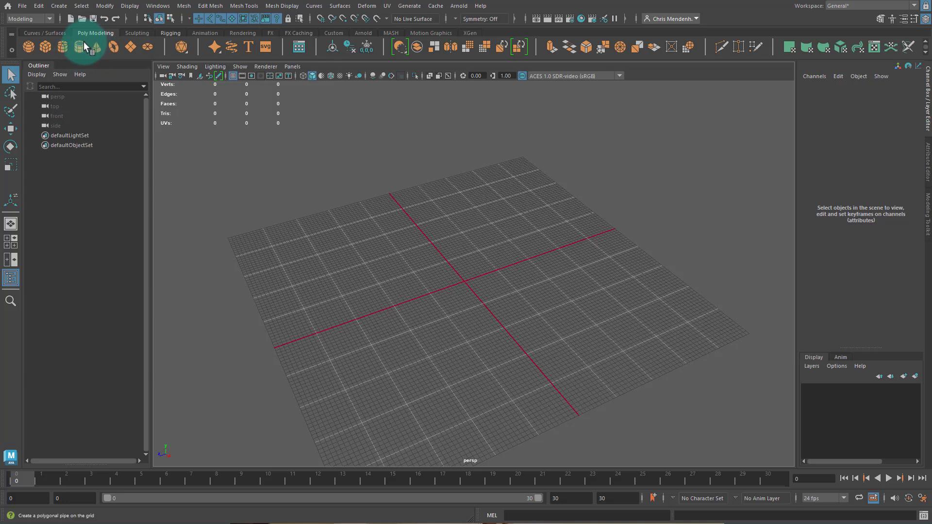
pyautogui.click(59, 6)
pyautogui.moveTo(110, 43)
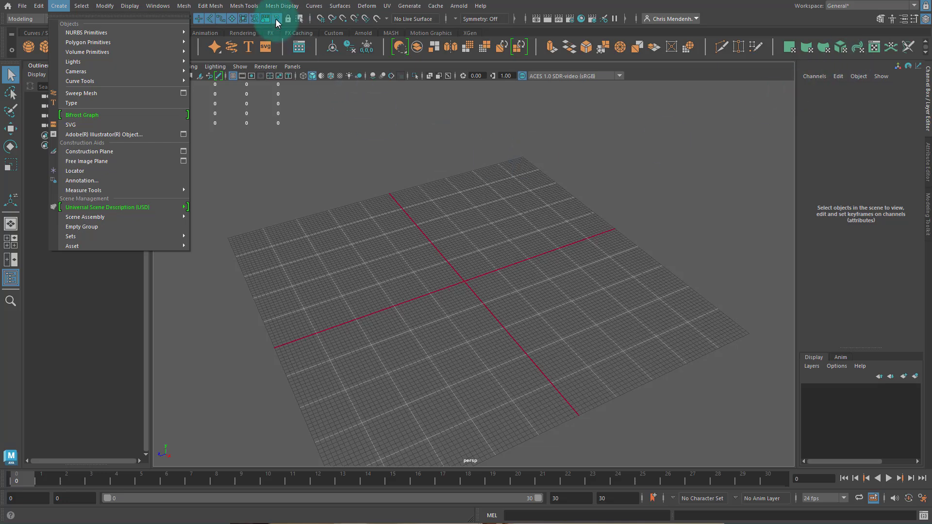
pyautogui.click(343, 150)
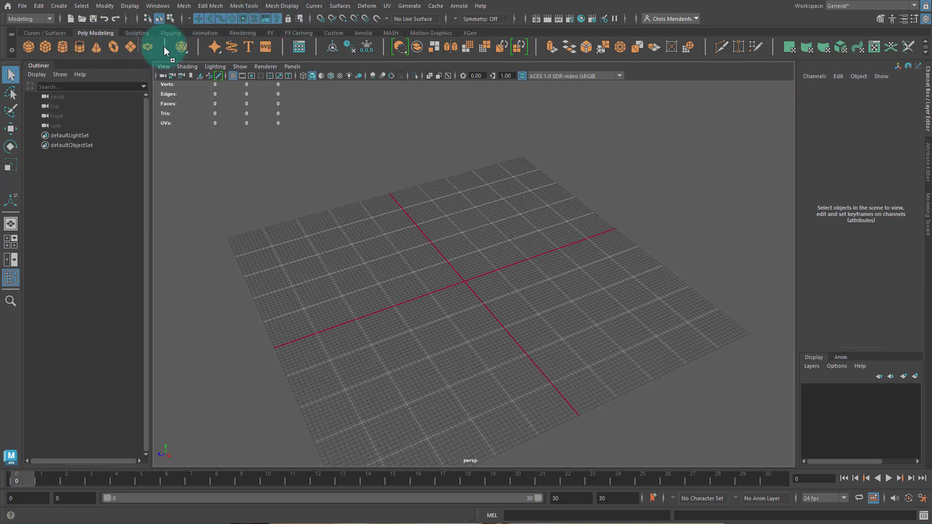
# - Remove the polygon cone and disc primitives from the Poly Modeling shelf
pyautogui.rightClick(98, 51)
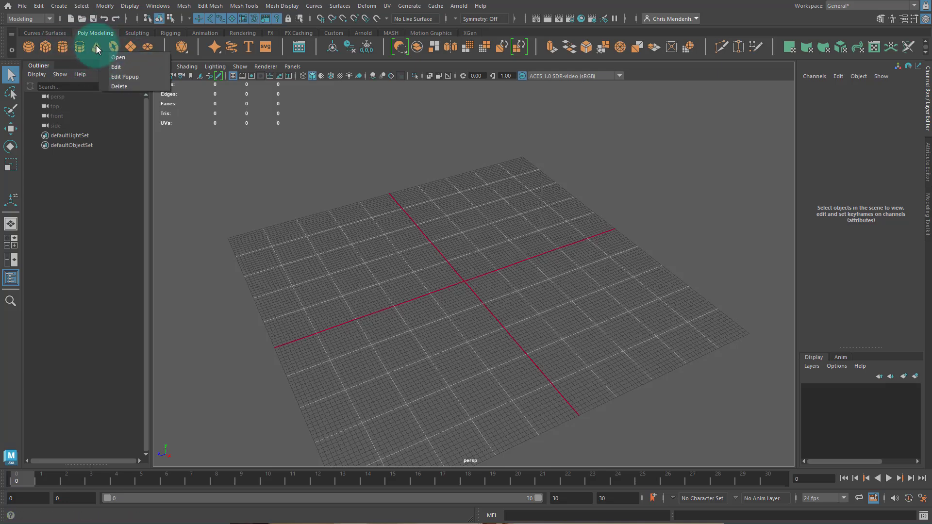
pyautogui.click(127, 86)
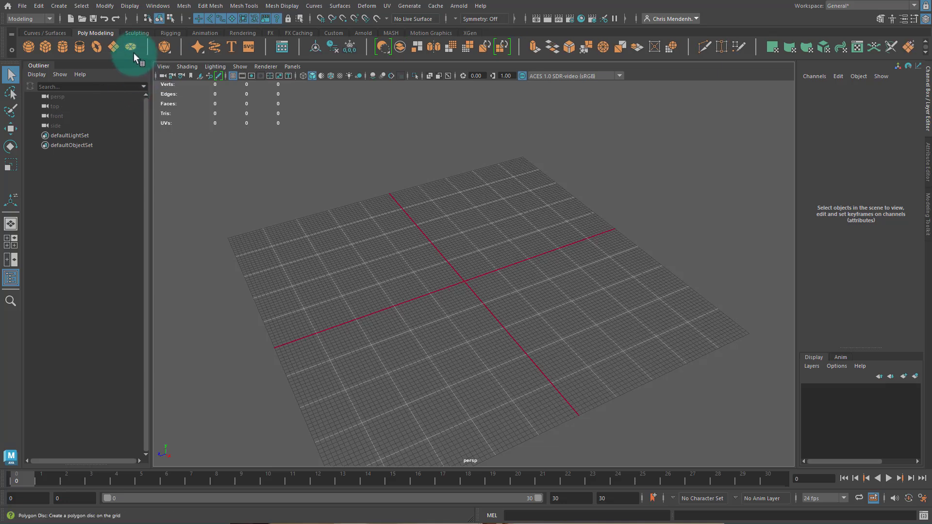
pyautogui.rightClick(132, 51)
pyautogui.click(147, 82)
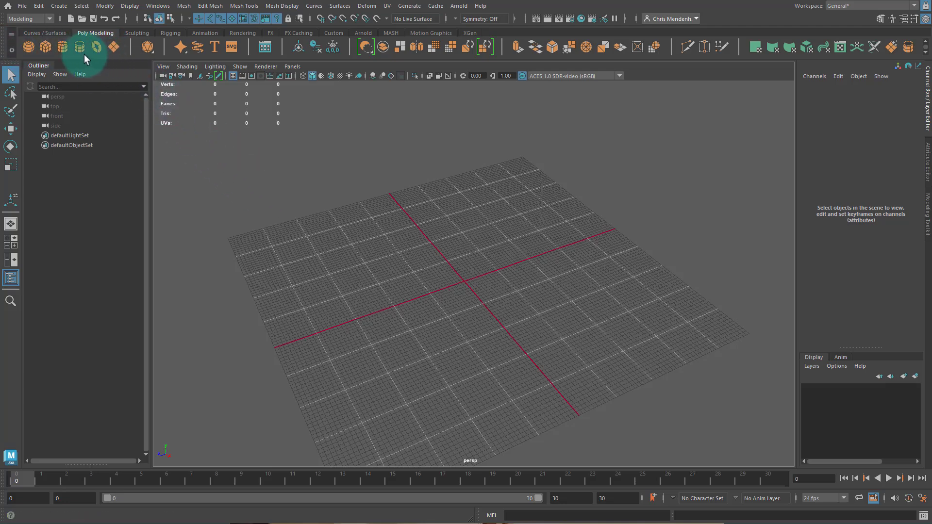
# - Create a polygon pipe at the origin and scale it uniformly to about 180
pyautogui.click(556, 268)
pyautogui.press('r')
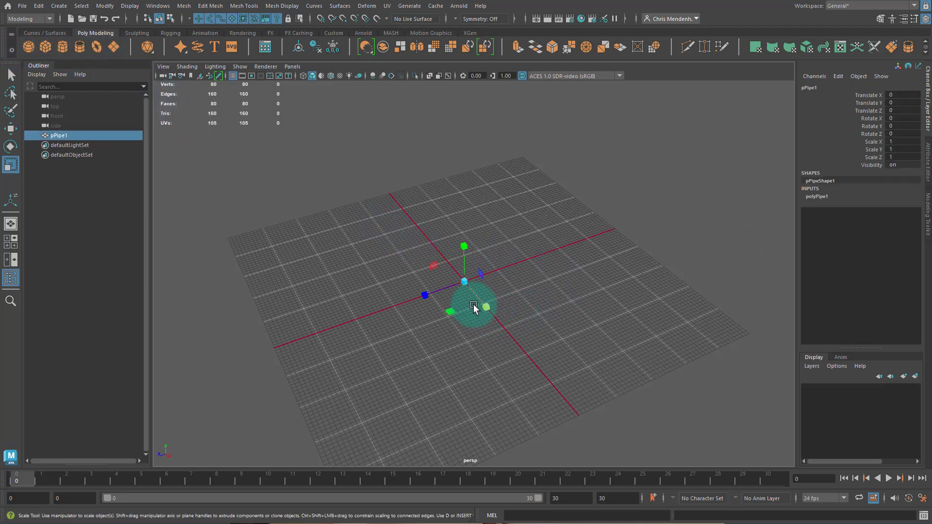
pyautogui.moveTo(463, 286); pyautogui.dragTo(876, 197)
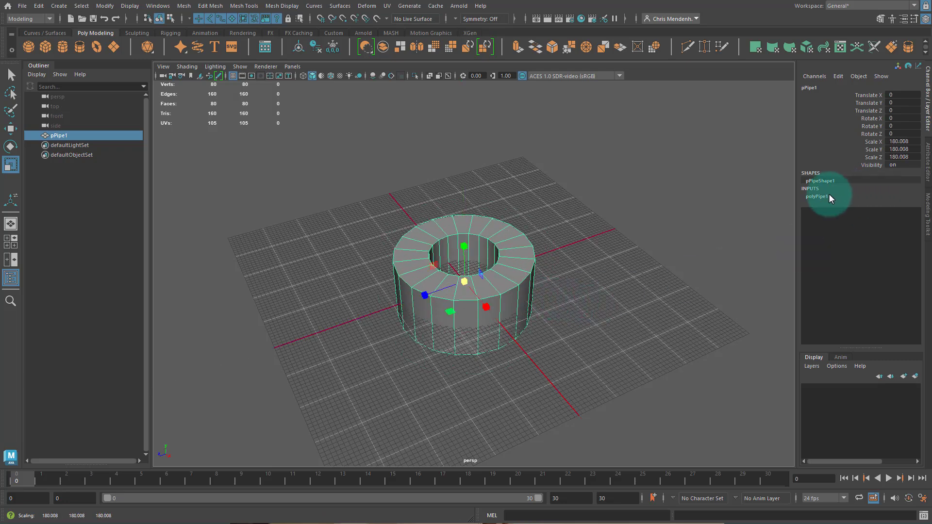
# - Set the pipe's radius to about 1.014 and its thickness to about 0.429
pyautogui.click(817, 196)
pyautogui.click(873, 212)
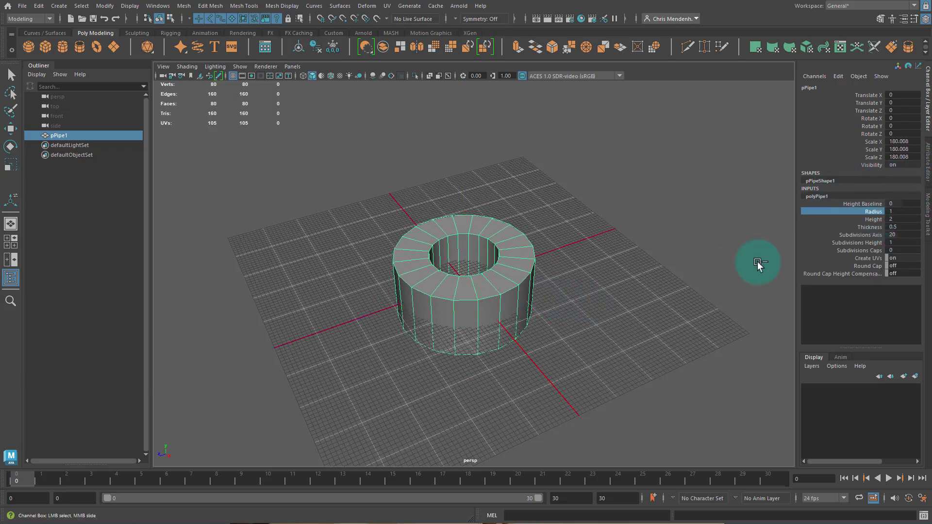
pyautogui.moveTo(755, 260); pyautogui.dragTo(682, 290, button='middle')
pyautogui.click(882, 227)
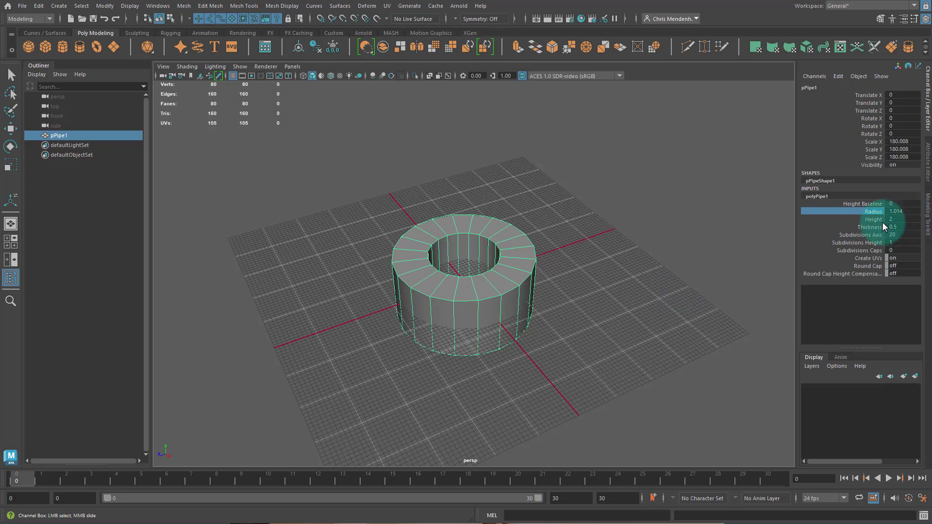
pyautogui.moveTo(743, 267); pyautogui.dragTo(652, 275, button='middle')
pyautogui.keyDown('alt'); pyautogui.moveTo(645, 286); pyautogui.dragTo(573, 328); pyautogui.keyUp('alt')
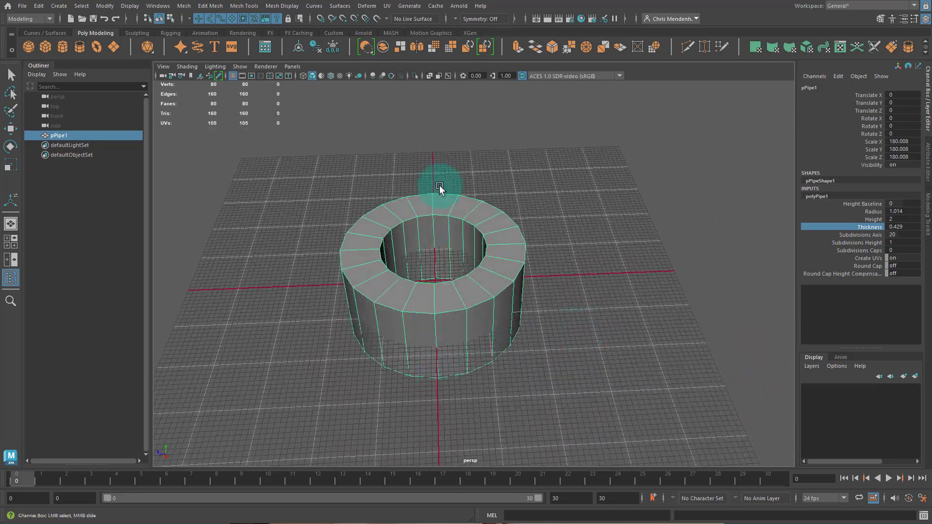
pyautogui.keyDown('alt'); pyautogui.moveTo(477, 360); pyautogui.dragTo(461, 374); pyautogui.keyUp('alt')
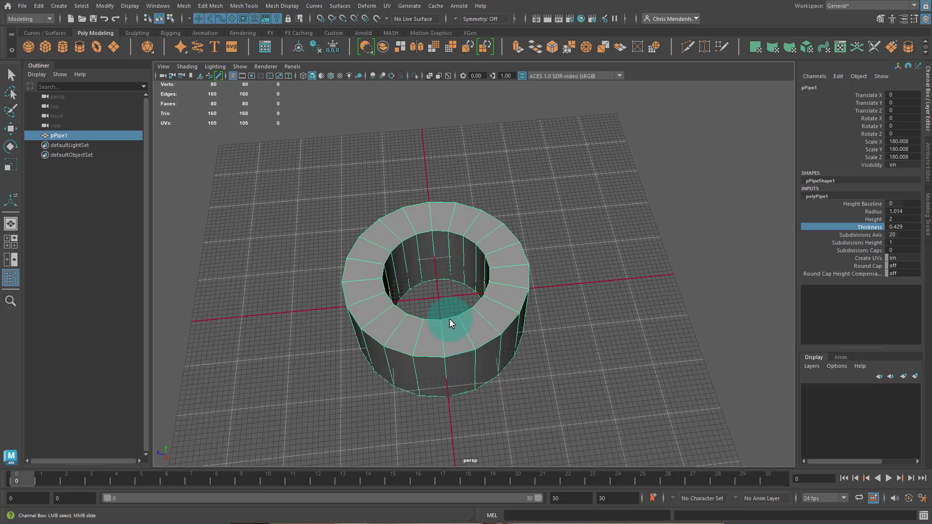
# - Select the two opposite edge loops crossing the pipe wall at its front and back and bevel them with fraction 0.5
pyautogui.click(444, 340)
pyautogui.click(443, 208)
pyautogui.press('r')
pyautogui.keyDown('shift'); pyautogui.doubleClick(428, 213); pyautogui.keyUp('shift')
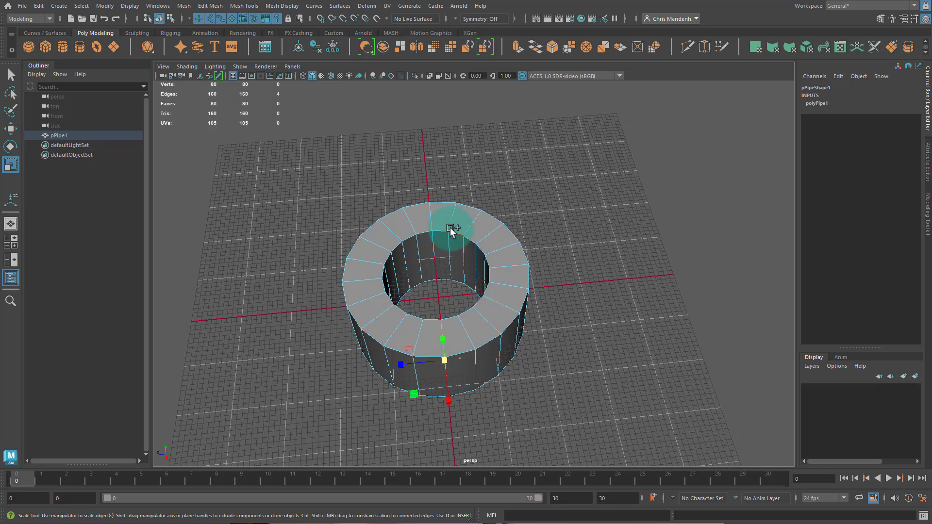
pyautogui.keyDown('shift'); pyautogui.doubleClick(433, 218); pyautogui.keyUp('shift')
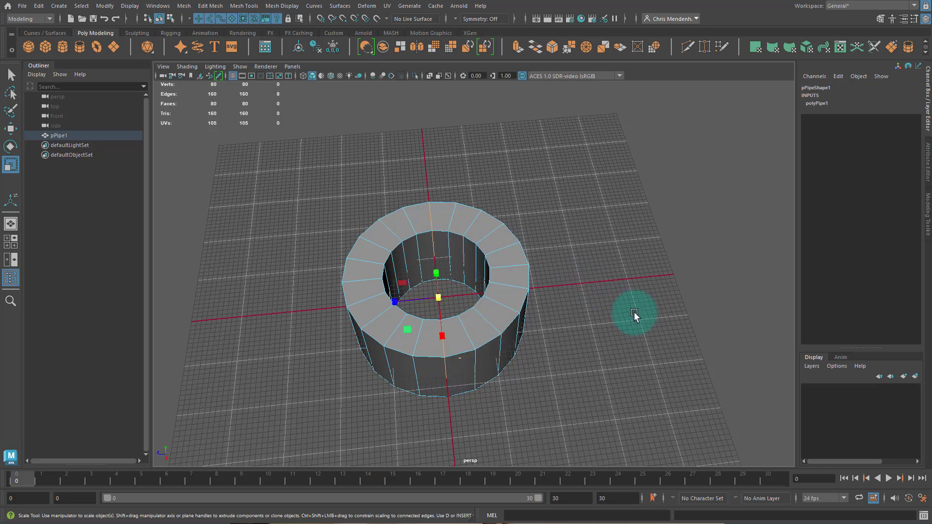
pyautogui.click(552, 48)
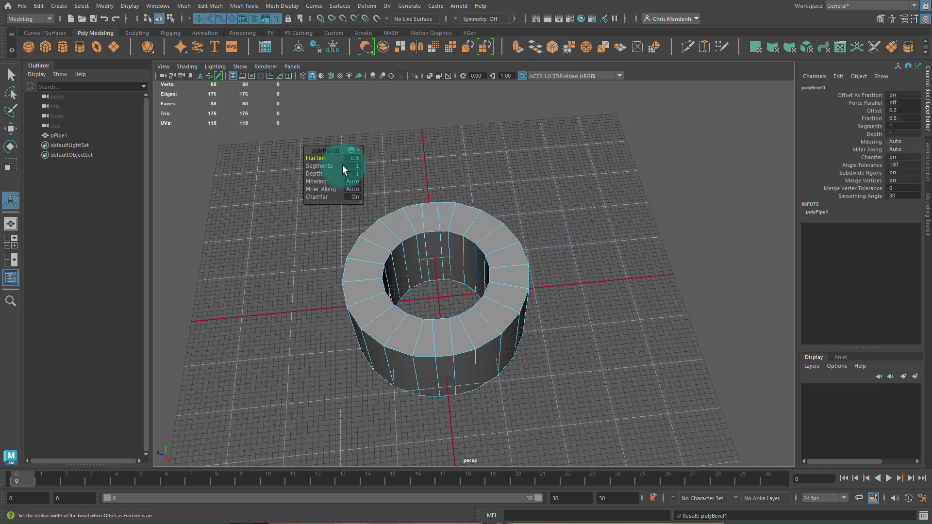
# - Delete the pipe's side and bottom faces, keeping only the flat top ring
pyautogui.keyDown('alt'); pyautogui.moveTo(531, 270); pyautogui.dragTo(547, 305); pyautogui.keyUp('alt')
pyautogui.keyDown('alt'); pyautogui.moveTo(607, 307); pyautogui.dragTo(423, 198); pyautogui.keyUp('alt')
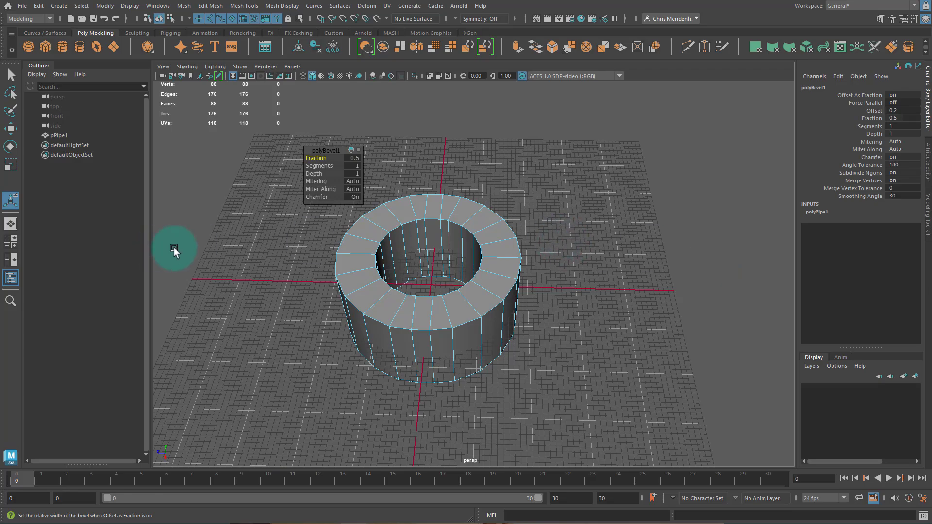
pyautogui.keyDown('alt'); pyautogui.moveTo(473, 301); pyautogui.dragTo(430, 229); pyautogui.keyUp('alt')
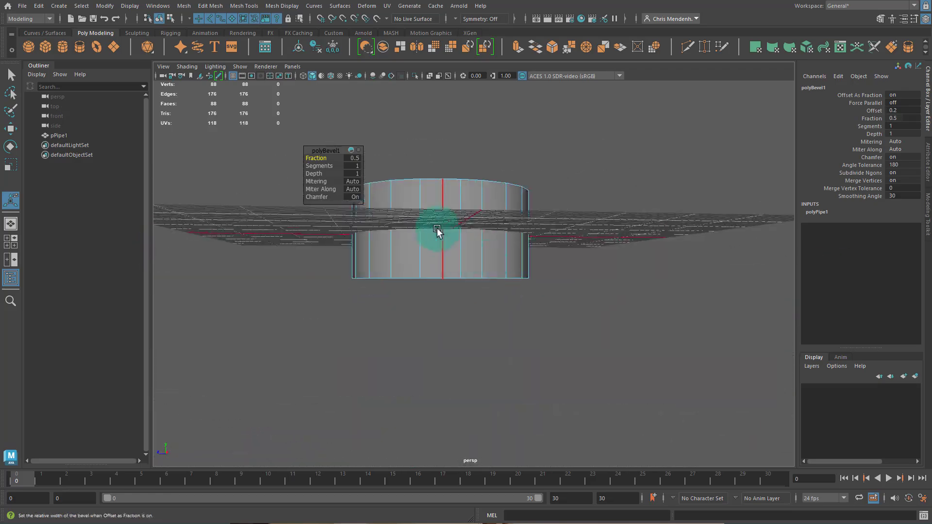
pyautogui.press('q')
pyautogui.moveTo(464, 289); pyautogui.dragTo(306, 257)
pyautogui.keyDown('alt'); pyautogui.moveTo(509, 311); pyautogui.dragTo(431, 310); pyautogui.keyUp('alt')
pyautogui.press('Delete')
# - Scale the flat ring down uniformly to about 123
pyautogui.click(441, 221)
pyautogui.press('r')
pyautogui.click(447, 205)
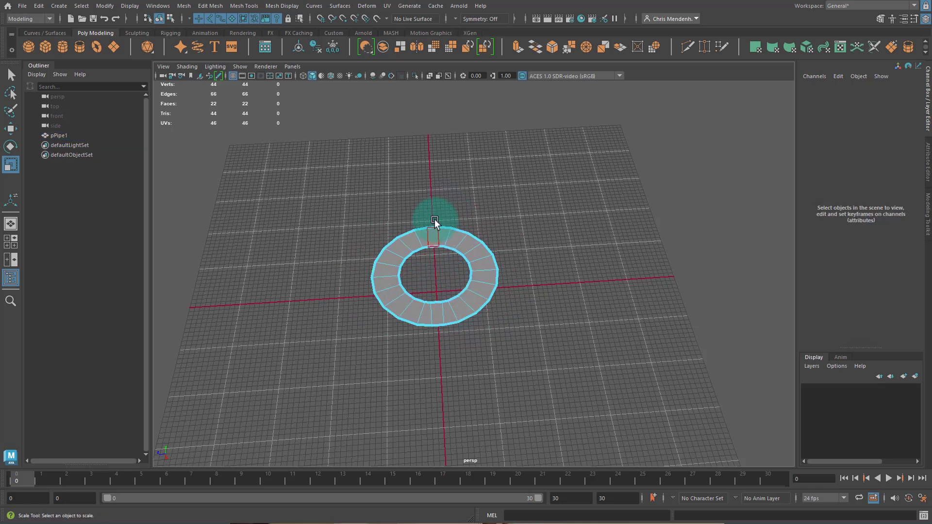
# - Stretch the ring into an elongated slot by moving the ten curved faces of one half along Z to about -593
pyautogui.moveTo(502, 339); pyautogui.dragTo(502, 340)
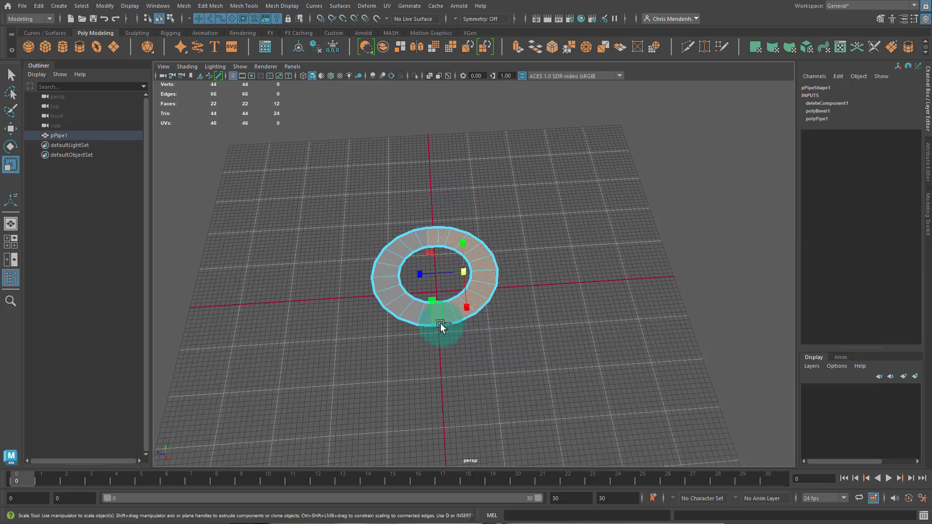
pyautogui.keyDown('ctrl'); pyautogui.click(430, 230); pyautogui.keyUp('ctrl')
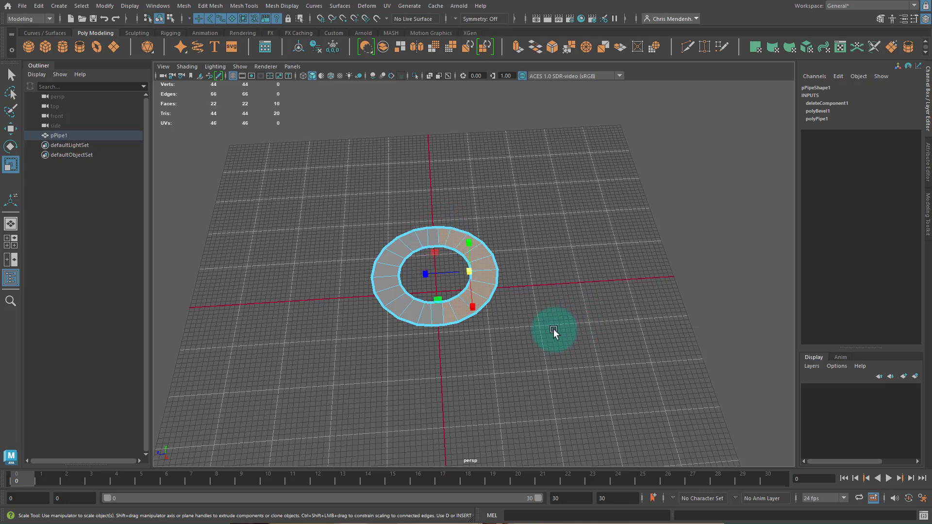
pyautogui.press('w')
pyautogui.moveTo(426, 276); pyautogui.dragTo(685, 266)
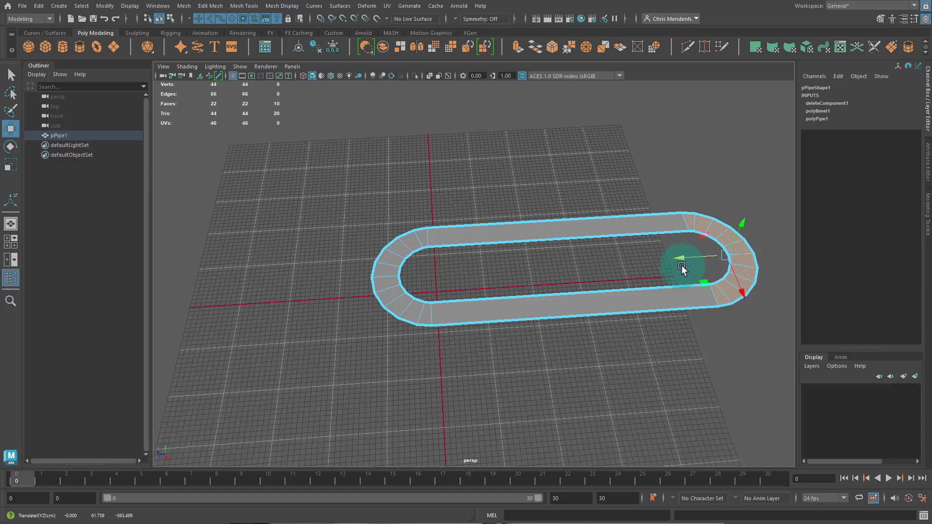
pyautogui.keyDown('alt'); pyautogui.moveTo(565, 281); pyautogui.dragTo(436, 307, button='middle'); pyautogui.keyUp('alt')
pyautogui.moveTo(553, 280); pyautogui.dragTo(476, 277)
# - Center the slot object's pivot and scale it uniformly to about 59.3
pyautogui.moveTo(420, 319); pyautogui.dragTo(505, 254, button='right')
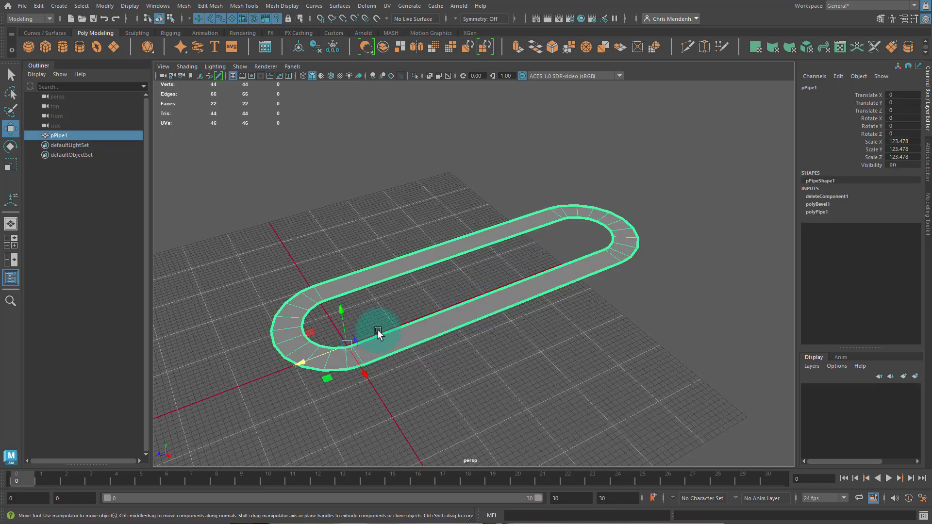
pyautogui.click(299, 46)
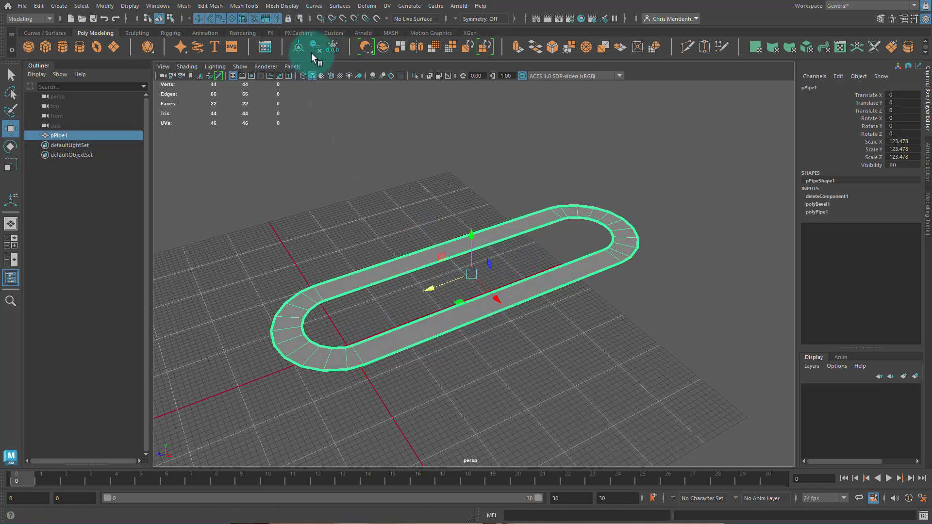
pyautogui.press('r')
pyautogui.moveTo(472, 272); pyautogui.dragTo(358, 264)
pyautogui.press('w')
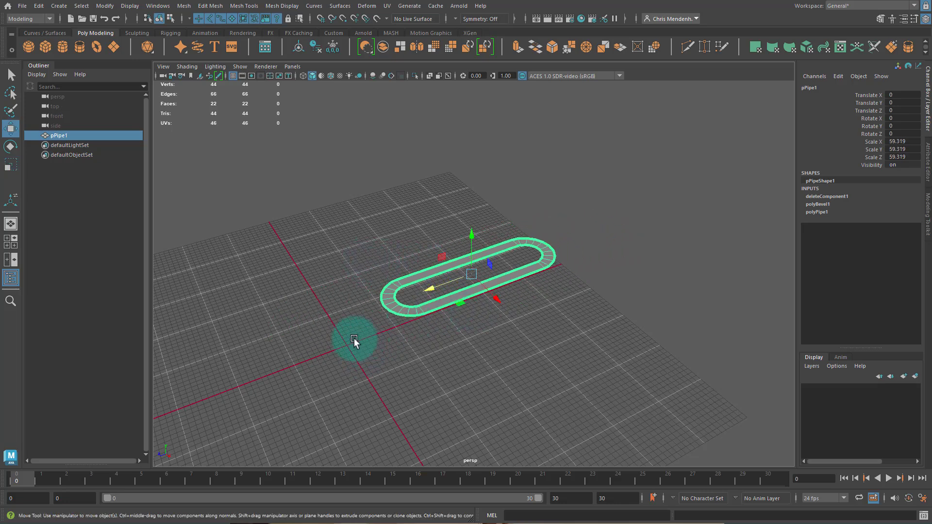
# - Move the slot along Z to about 454 and scale it up uniformly to about 69.6
pyautogui.keyDown('alt'); pyautogui.moveTo(353, 337); pyautogui.dragTo(412, 276); pyautogui.keyUp('alt')
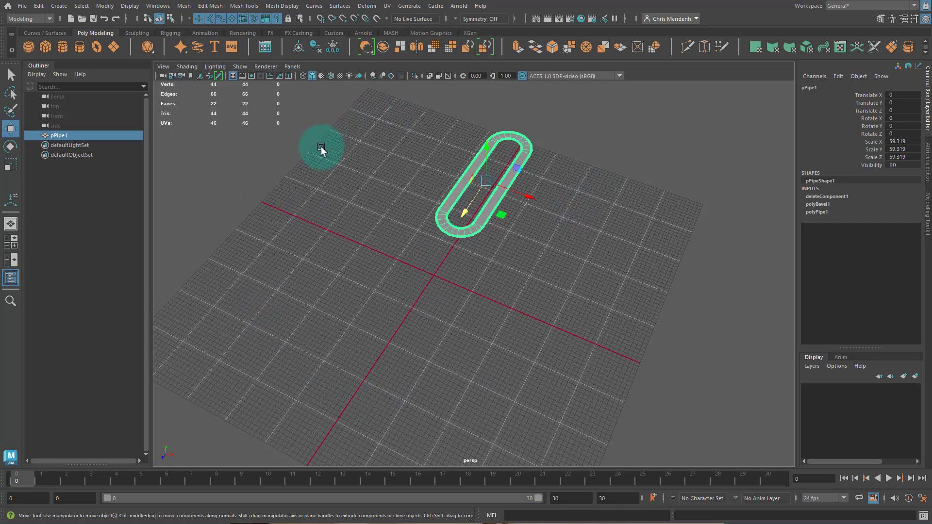
pyautogui.moveTo(481, 223); pyautogui.dragTo(389, 377)
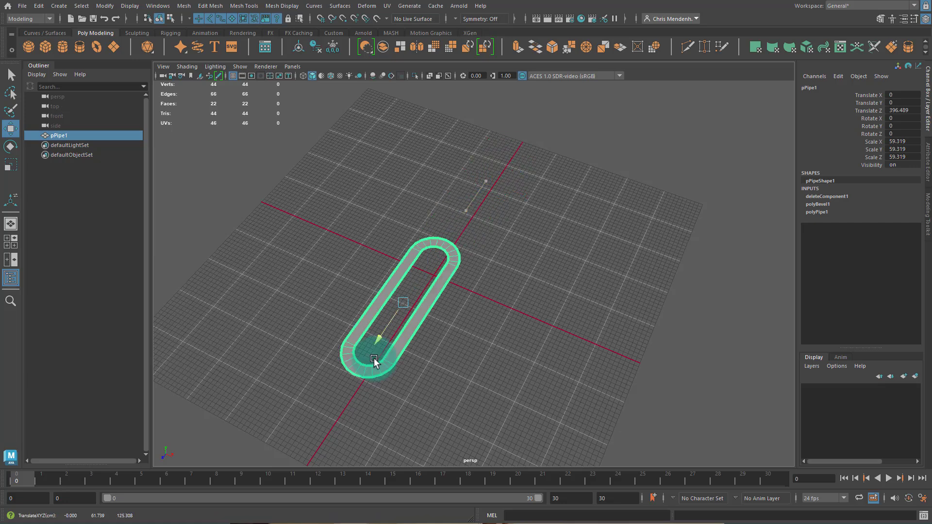
pyautogui.press('r')
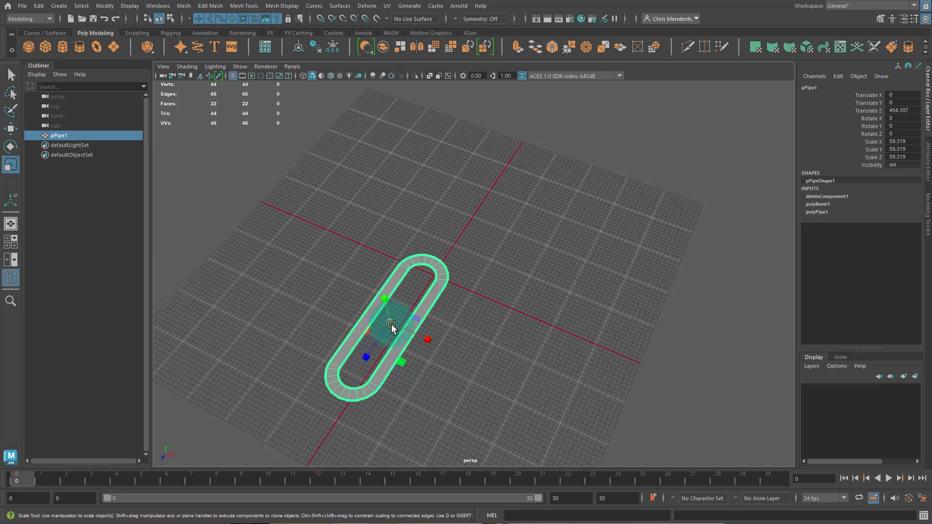
pyautogui.moveTo(391, 325); pyautogui.dragTo(409, 322)
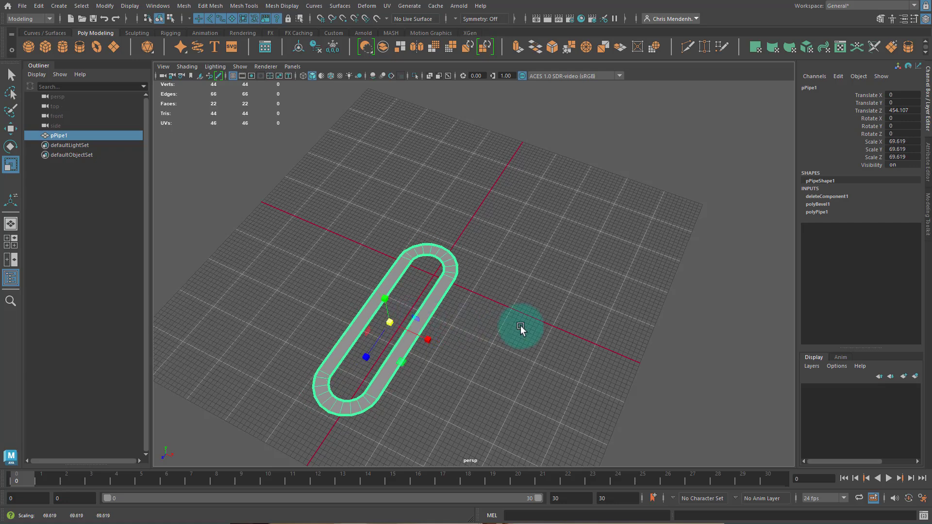
# - Lengthen the slot by moving the vertices of the rounded end nearest the origin outward along its length
pyautogui.keyDown('alt'); pyautogui.moveTo(519, 327); pyautogui.dragTo(466, 257); pyautogui.keyUp('alt')
pyautogui.moveTo(422, 209); pyautogui.dragTo(394, 193, button='right')
pyautogui.moveTo(365, 176); pyautogui.dragTo(453, 262)
pyautogui.press('w')
pyautogui.moveTo(364, 226); pyautogui.dragTo(354, 270)
pyautogui.moveTo(354, 269); pyautogui.dragTo(407, 236, button='right')
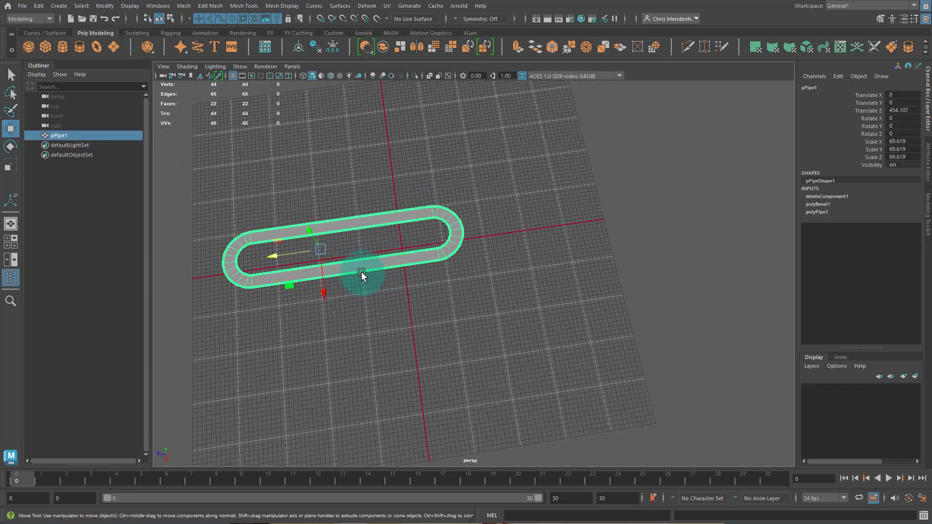
# - Rotate the slot 45 degrees about the Y axis
pyautogui.press('e')
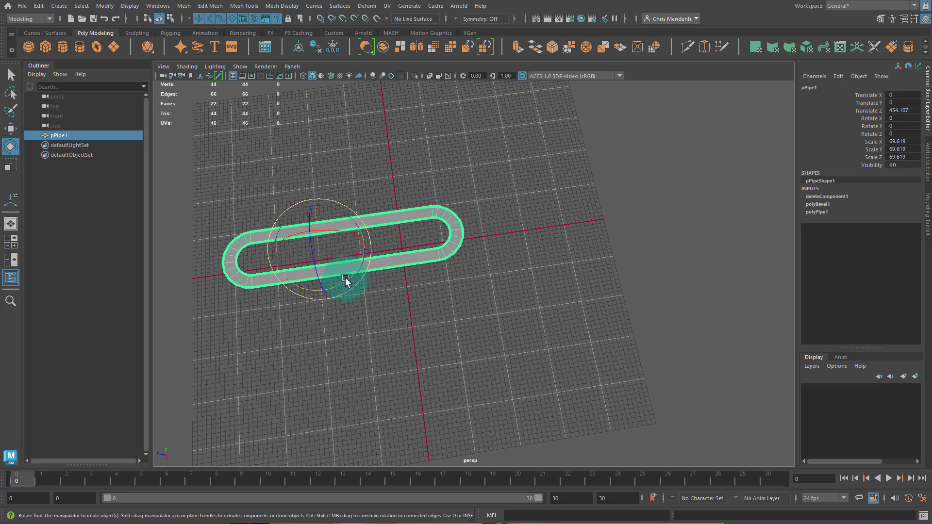
pyautogui.moveTo(347, 281); pyautogui.dragTo(370, 258)
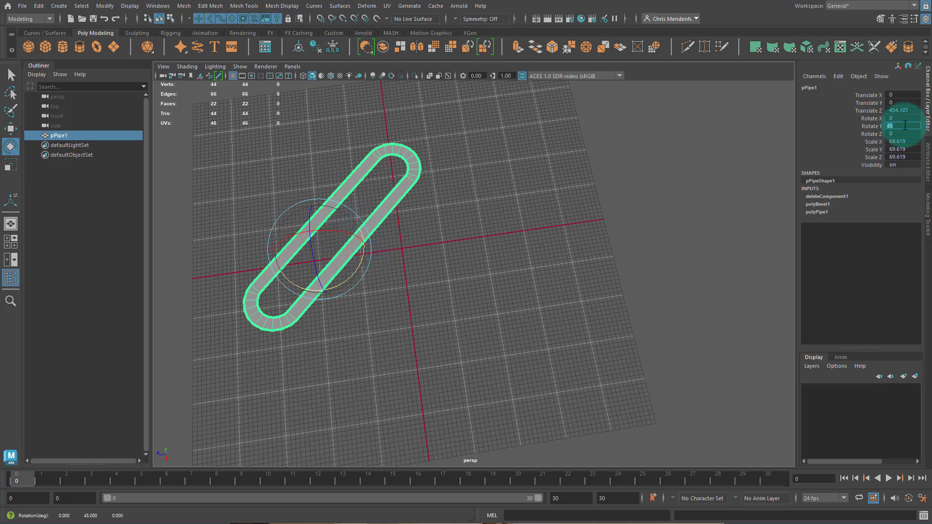
pyautogui.click(370, 239)
pyautogui.click(379, 231)
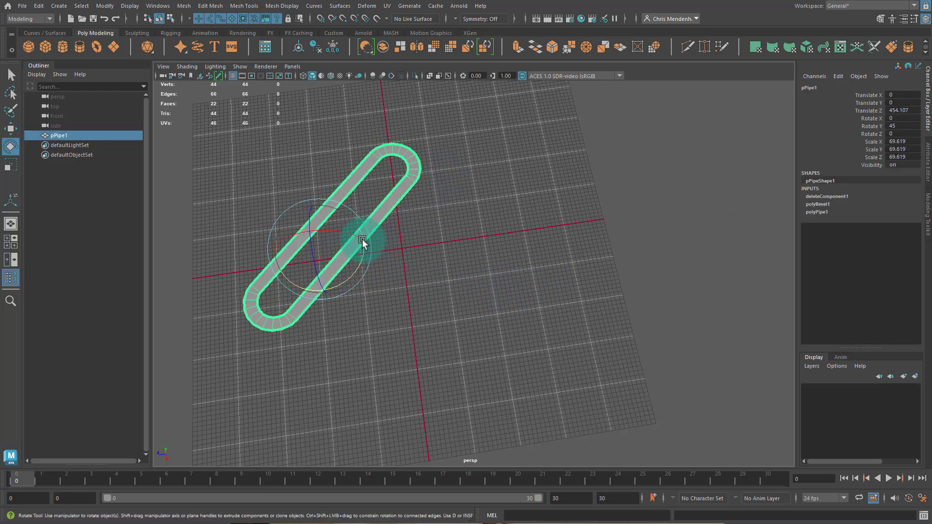
# - Move the slot along X to about 133 and show the scene in the four-view layout
pyautogui.keyDown('alt'); pyautogui.moveTo(379, 300); pyautogui.dragTo(499, 343); pyautogui.keyUp('alt')
pyautogui.press('w')
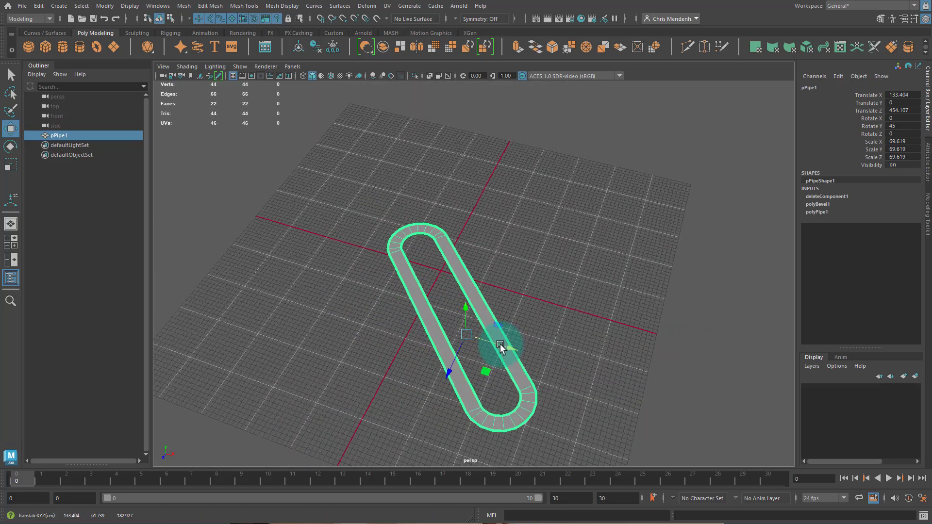
pyautogui.press('space')
pyautogui.press('f')
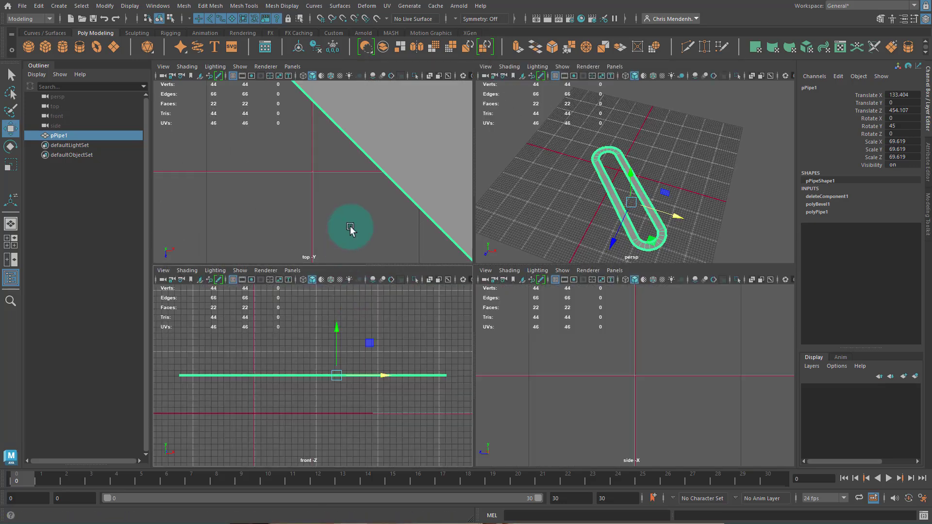
# - Move the slot in the horizontal plane to about X 362 and Z 632
pyautogui.press('f')
pyautogui.press('f')
pyautogui.press('f')
pyautogui.scroll(-3, 354, 209)
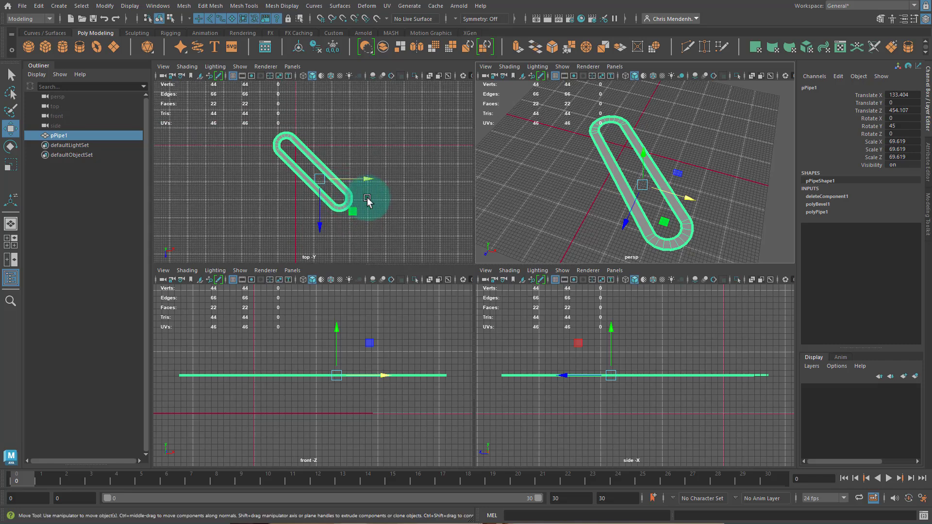
pyautogui.moveTo(369, 184); pyautogui.dragTo(398, 243)
pyautogui.moveTo(666, 194)
pyautogui.keyDown('alt'); pyautogui.mouseDown()
pyautogui.moveTo(666, 235)
pyautogui.moveTo(753, 183)
pyautogui.moveTo(714, 153)
pyautogui.moveTo(738, 183)
pyautogui.moveTo(671, 200)
pyautogui.mouseUp(); pyautogui.keyUp('alt')
pyautogui.keyDown('alt'); pyautogui.moveTo(672, 200); pyautogui.dragTo(726, 214, button='right'); pyautogui.keyUp('alt')
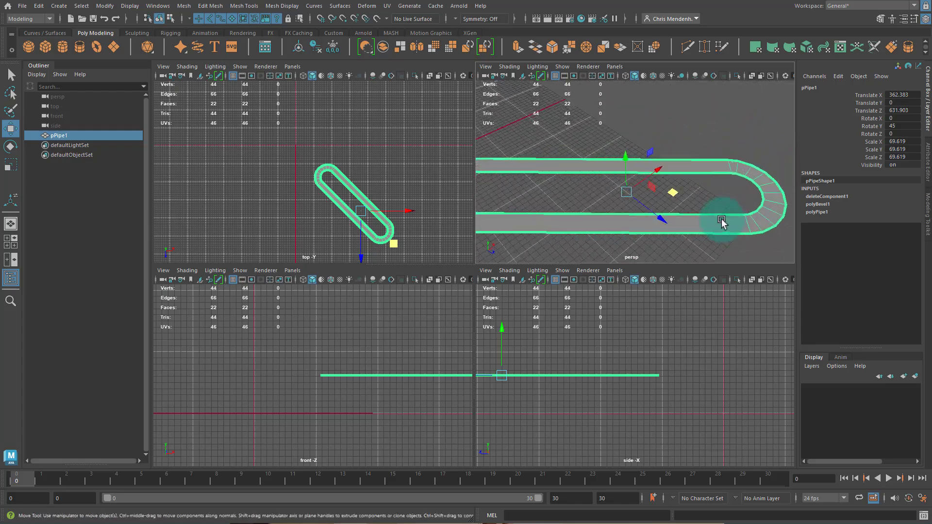
pyautogui.keyDown('alt'); pyautogui.moveTo(726, 214); pyautogui.dragTo(709, 181); pyautogui.keyUp('alt')
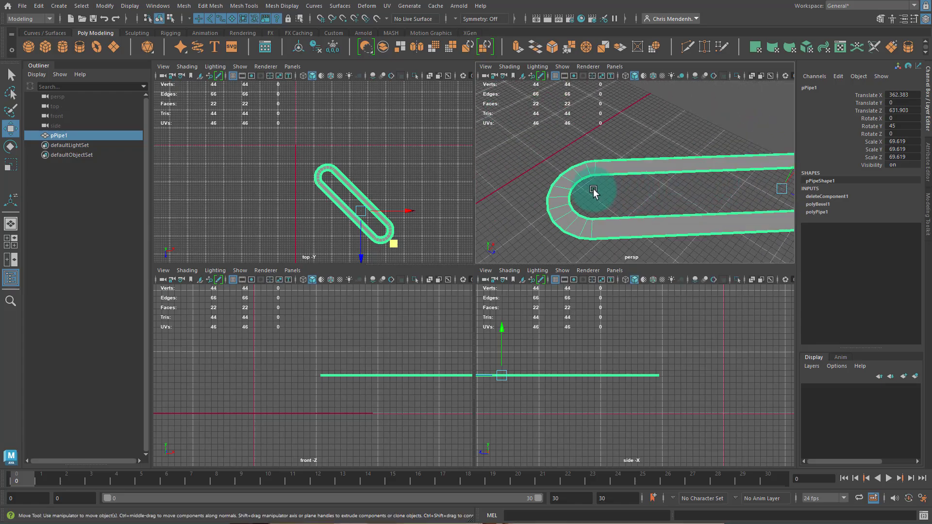
# - Nudge the slot in the top view to about X 359 and Z 630
pyautogui.press('space')
pyautogui.keyDown('alt'); pyautogui.moveTo(494, 243); pyautogui.dragTo(499, 244, button='right'); pyautogui.keyUp('alt')
pyautogui.press('space')
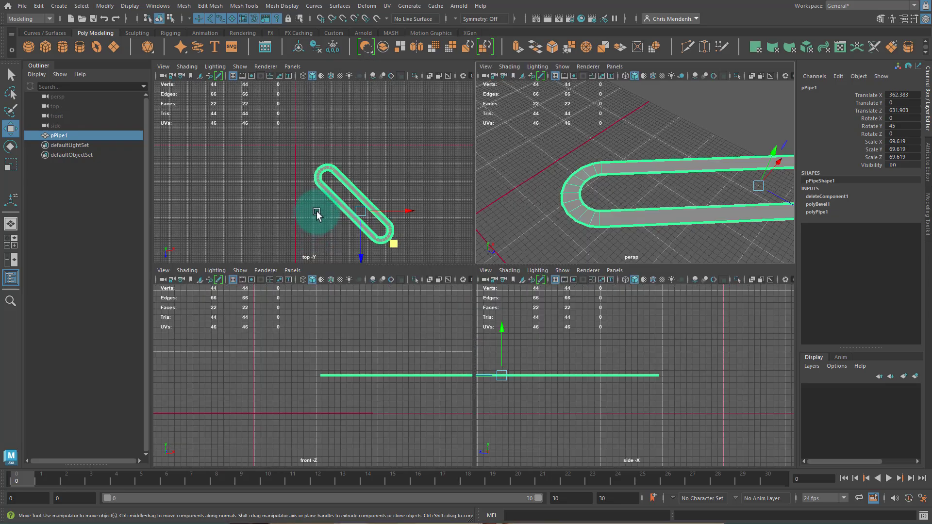
pyautogui.press('space')
pyautogui.keyDown('alt'); pyautogui.moveTo(389, 233); pyautogui.dragTo(458, 227, button='right'); pyautogui.keyUp('alt')
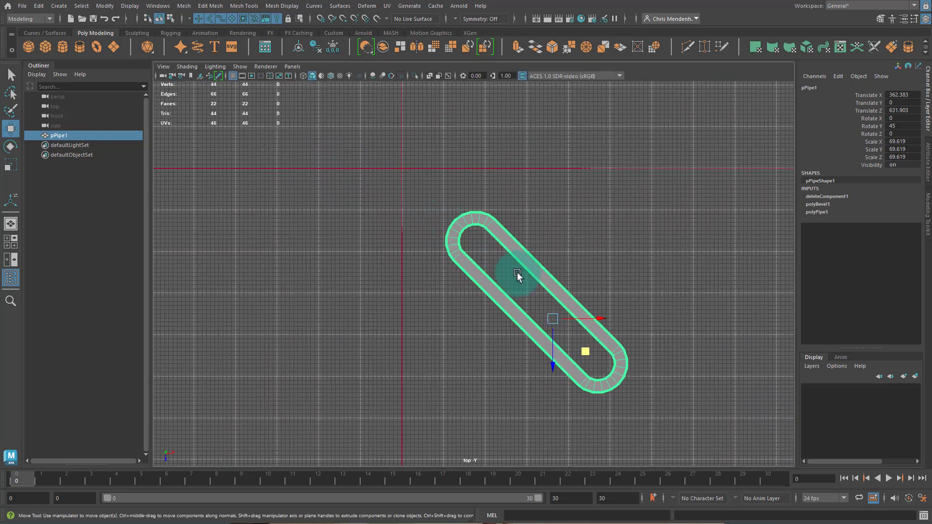
pyautogui.moveTo(557, 323); pyautogui.dragTo(555, 319)
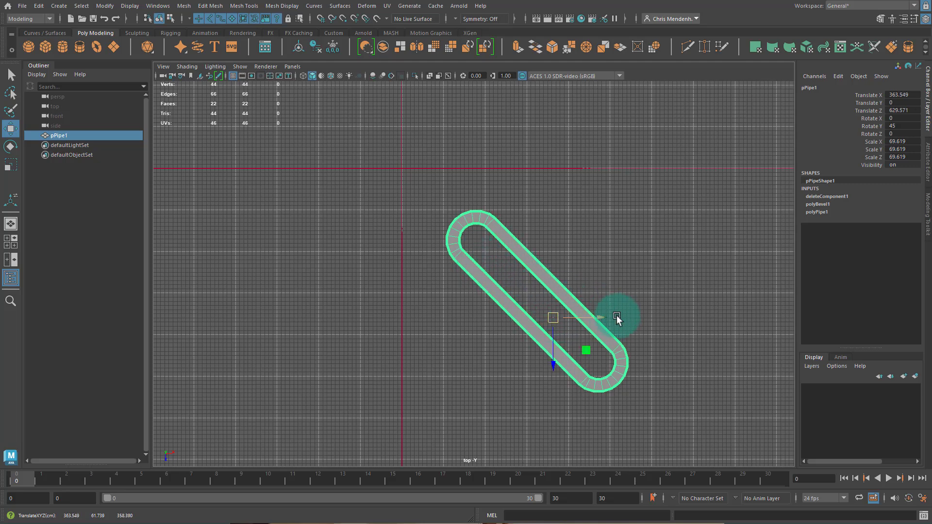
pyautogui.moveTo(616, 315); pyautogui.dragTo(580, 317)
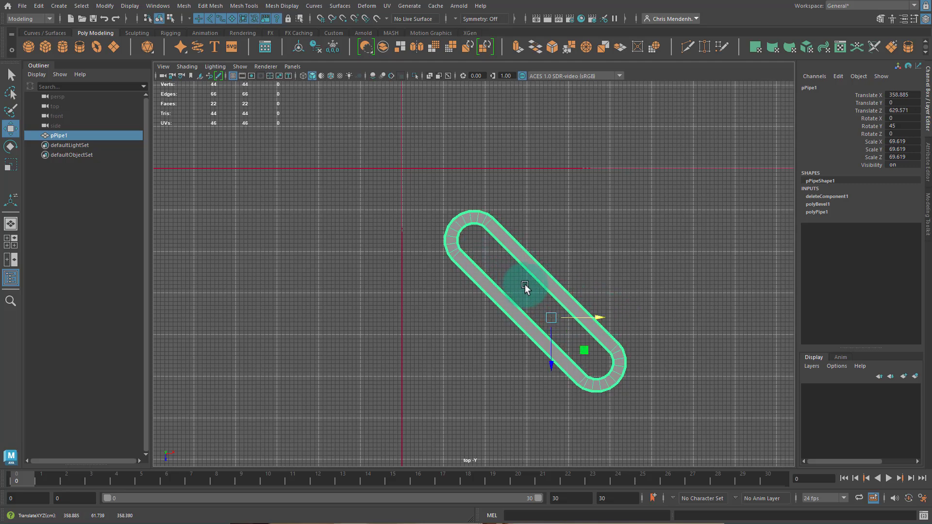
# - Move the slot's pivot to the grid origin in the top view, using grid snapping
pyautogui.press('d')
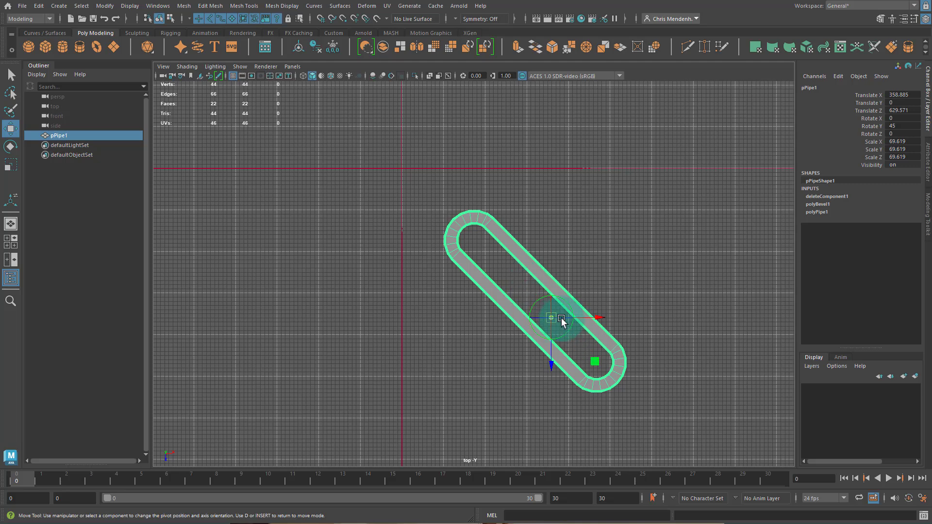
pyautogui.click(597, 363)
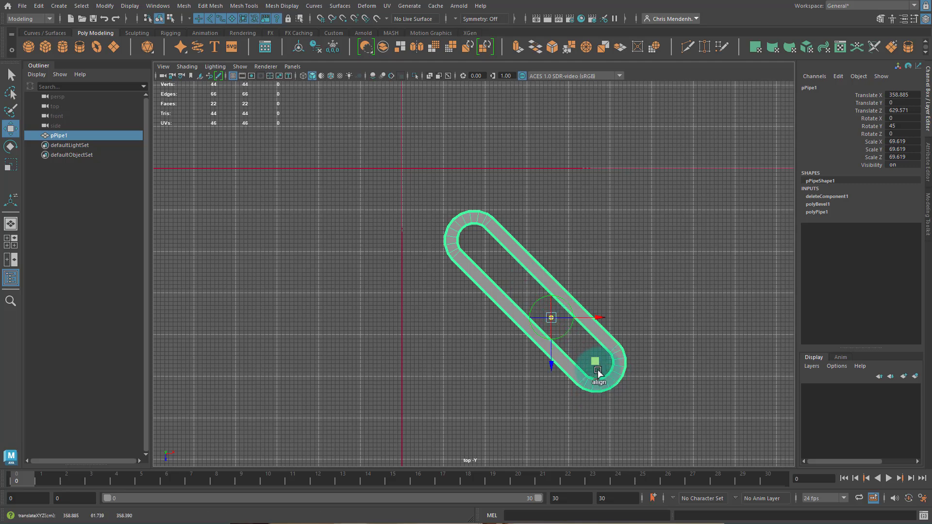
pyautogui.moveTo(601, 359); pyautogui.dragTo(550, 252)
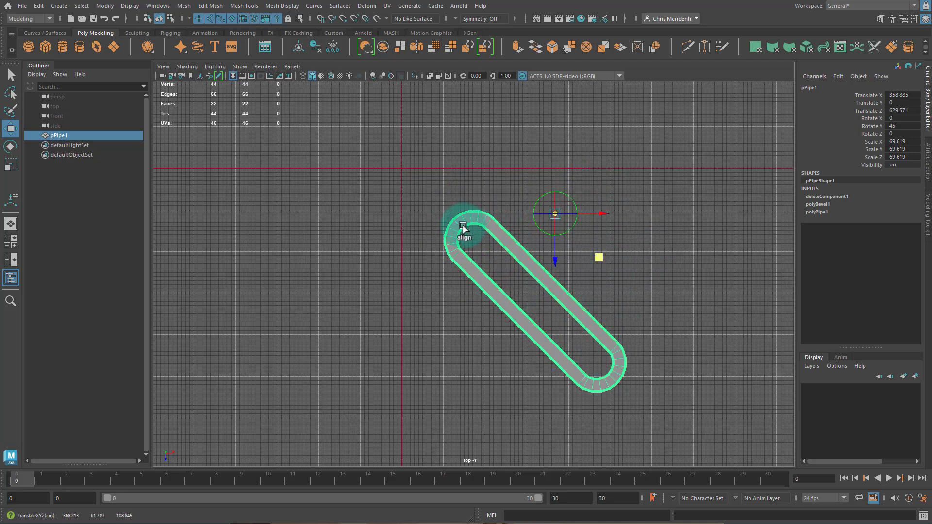
pyautogui.press('x')
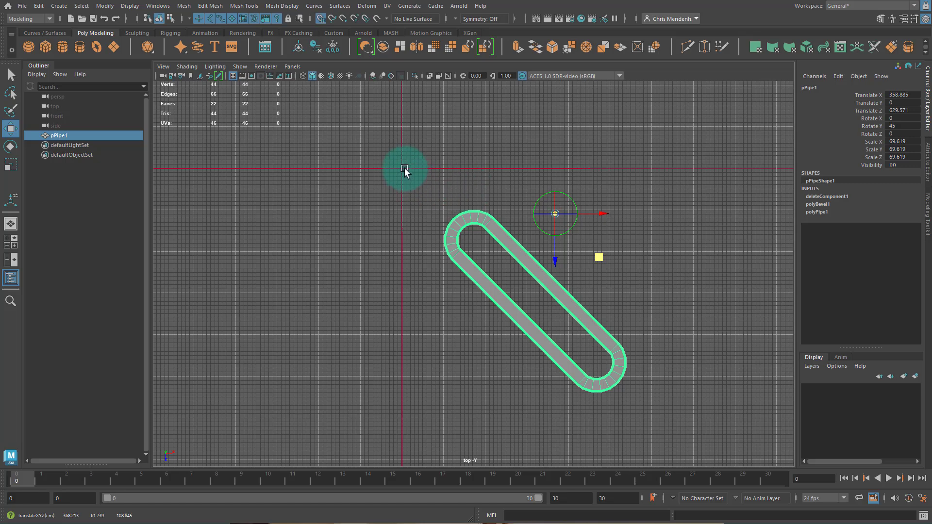
pyautogui.moveTo(403, 166); pyautogui.dragTo(402, 167, button='middle')
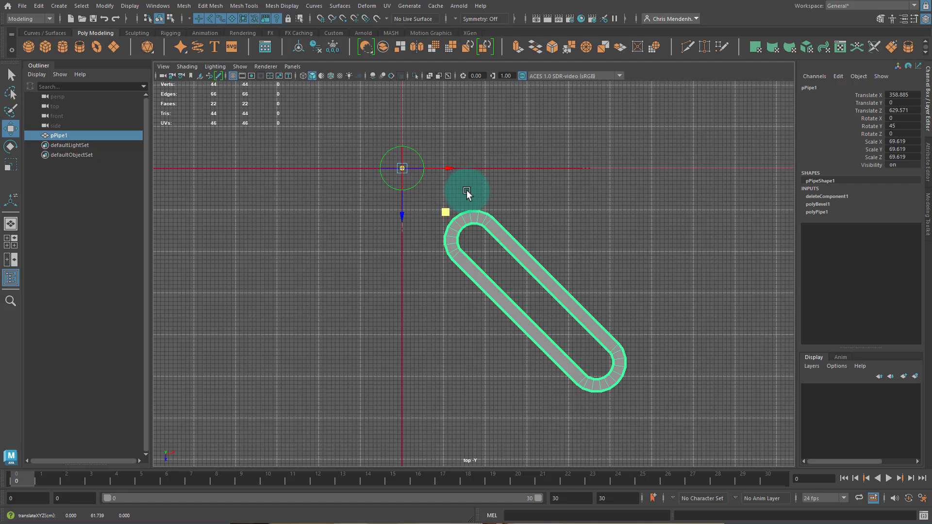
# - Try rotating the slot about its pivot at the origin and undo the rotation
pyautogui.press('e')
pyautogui.moveTo(417, 191); pyautogui.dragTo(378, 190)
pyautogui.hotkey('ctrl', 'z')
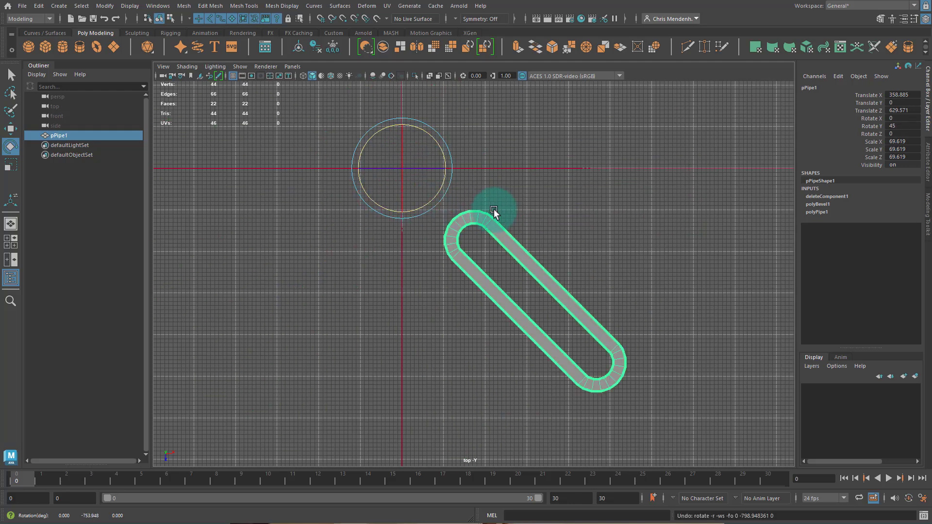
# - Freeze the slot's transformations in the perspective view
pyautogui.press('space')
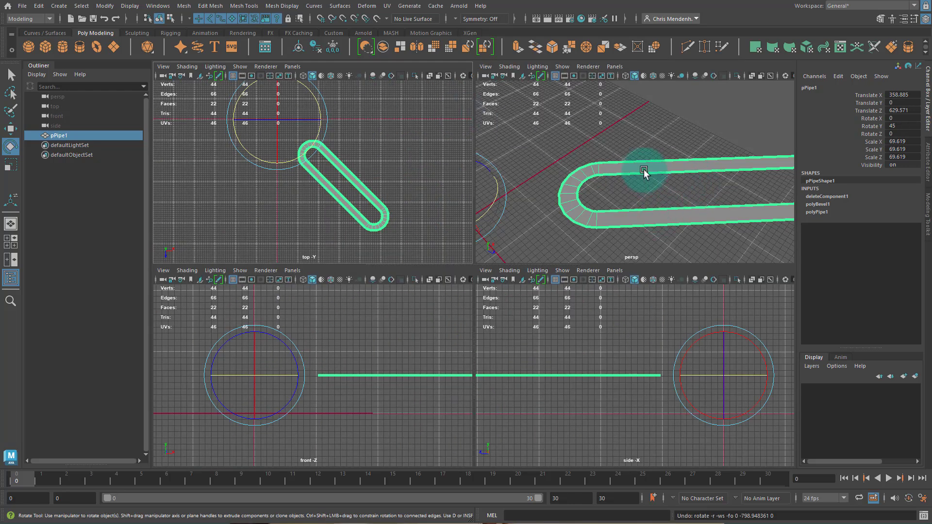
pyautogui.press('space')
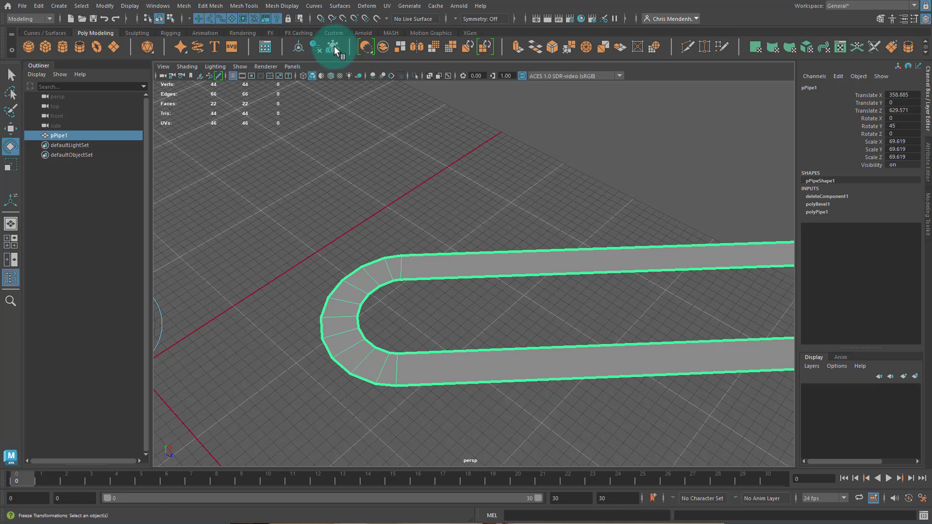
pyautogui.click(334, 46)
pyautogui.scroll(-5, 519, 212)
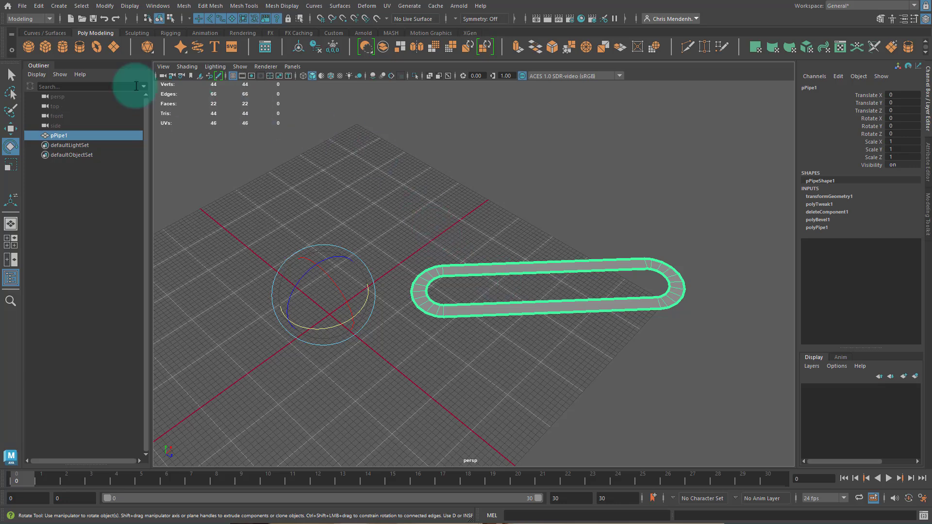
# - Create 3 copies of the slot with Duplicate Special, each rotated 90 degrees about the Y axis
pyautogui.click(38, 6)
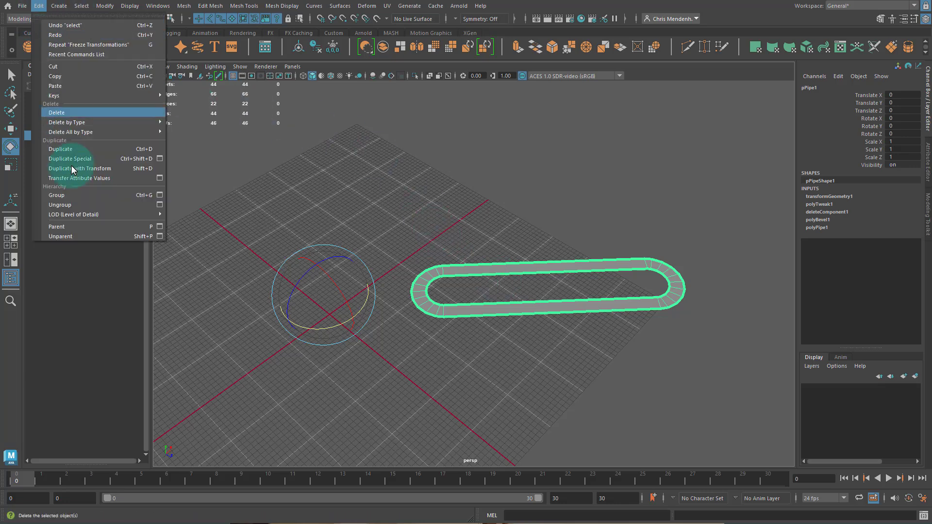
pyautogui.click(161, 159)
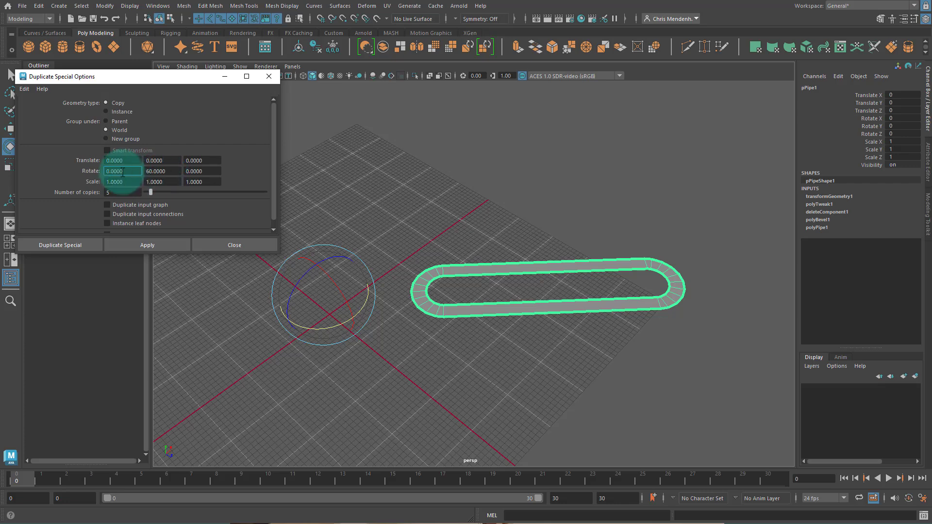
pyautogui.click(119, 172)
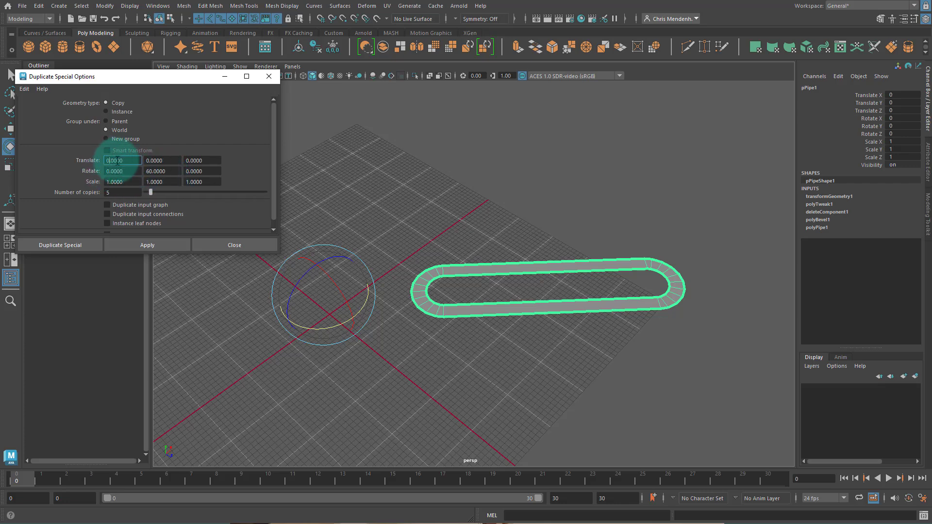
pyautogui.click(117, 171)
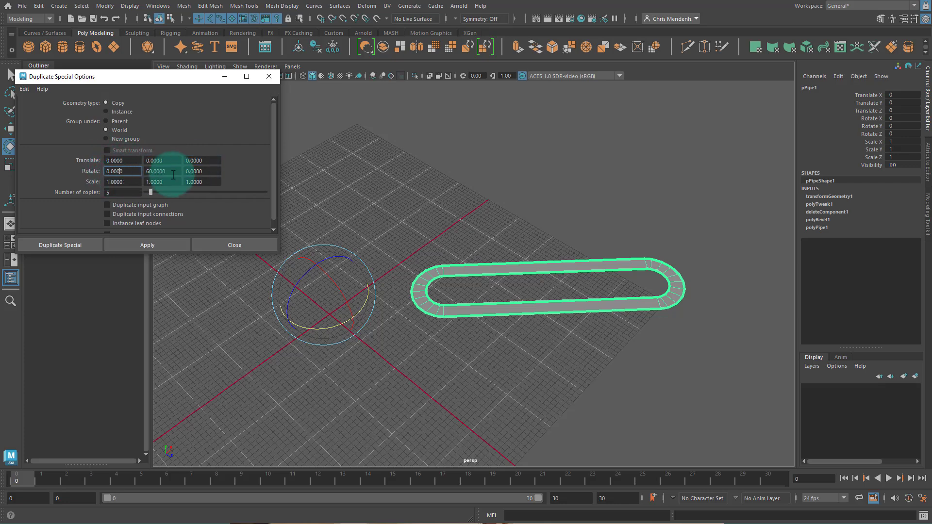
pyautogui.click(156, 171)
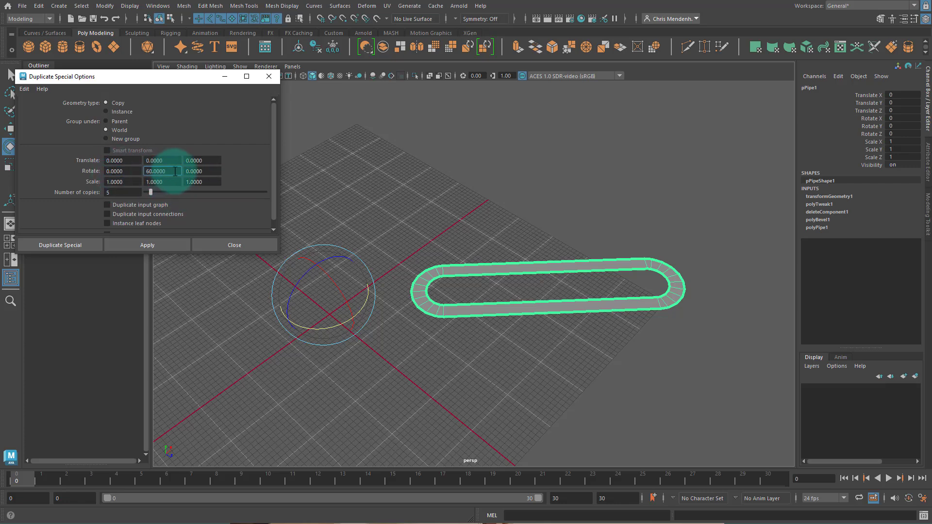
pyautogui.press('Return')
pyautogui.write('90')
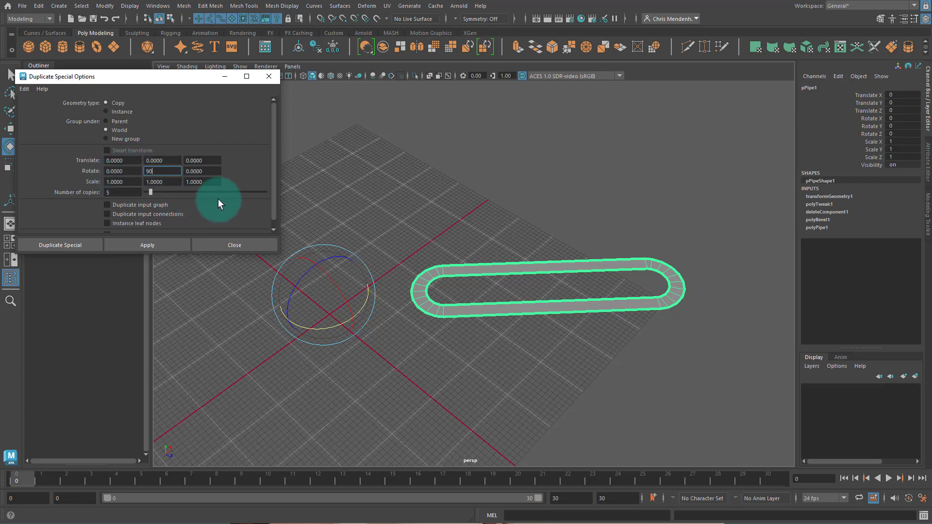
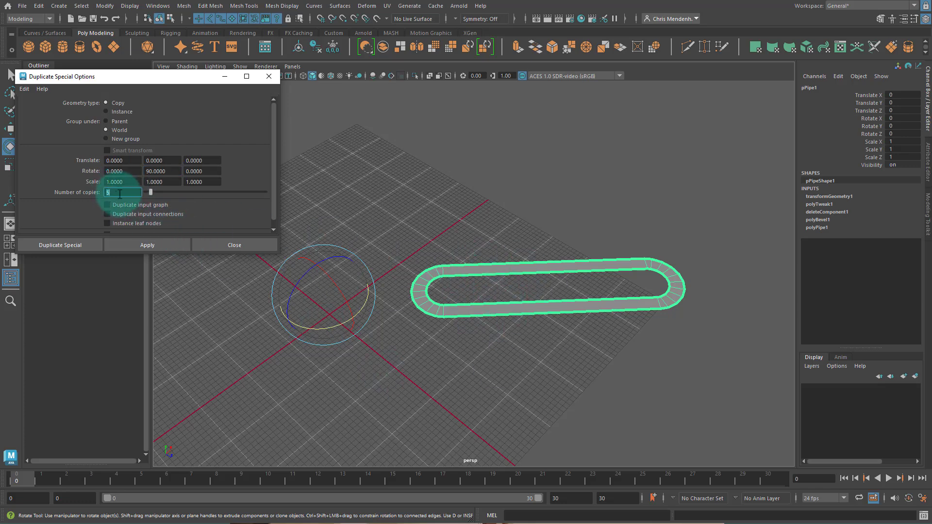
pyautogui.click(138, 246)
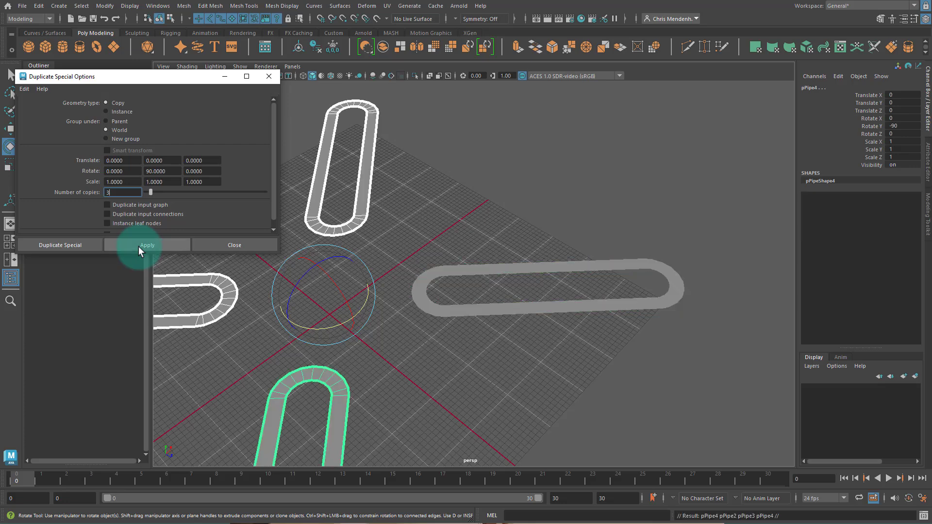
# - Close the Duplicate Special options and delete the three copied slots, keeping the original
pyautogui.moveTo(173, 78); pyautogui.dragTo(657, 138)
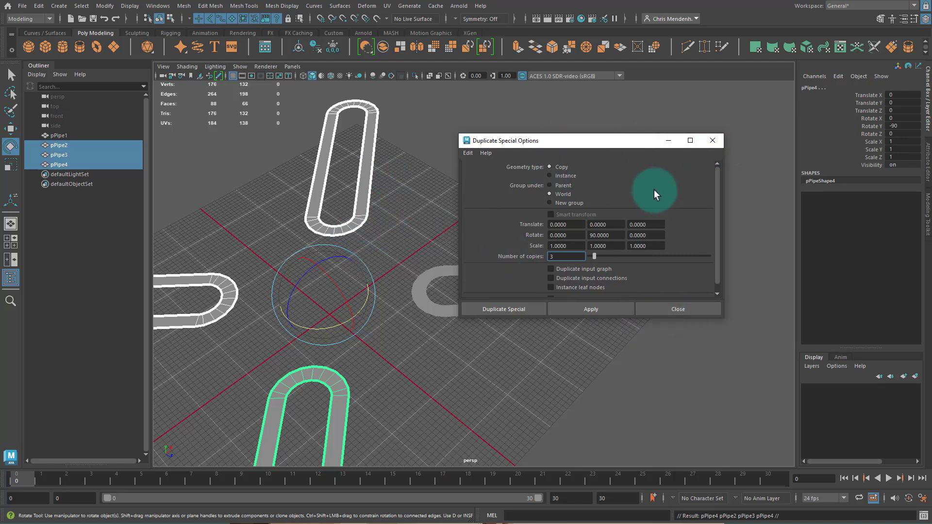
pyautogui.moveTo(624, 143); pyautogui.dragTo(721, 142)
pyautogui.click(405, 221)
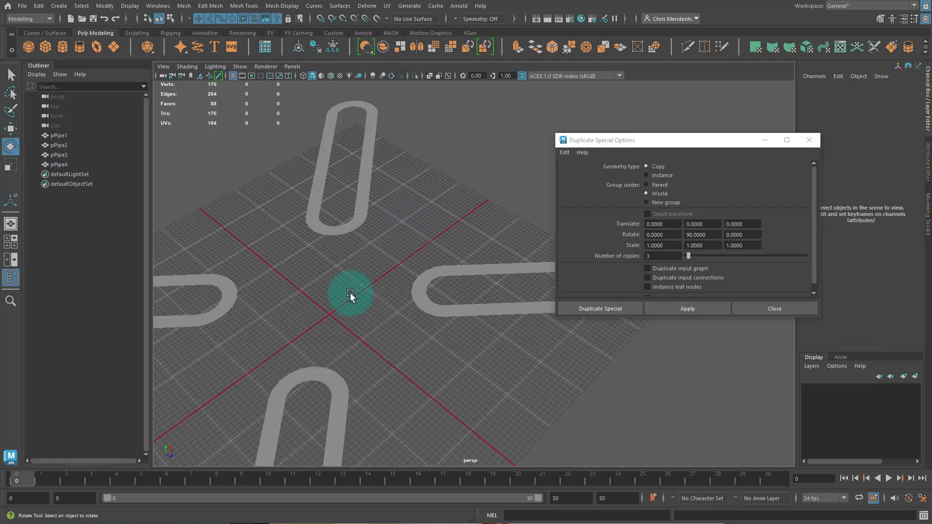
pyautogui.scroll(-4, 331, 295)
pyautogui.click(808, 140)
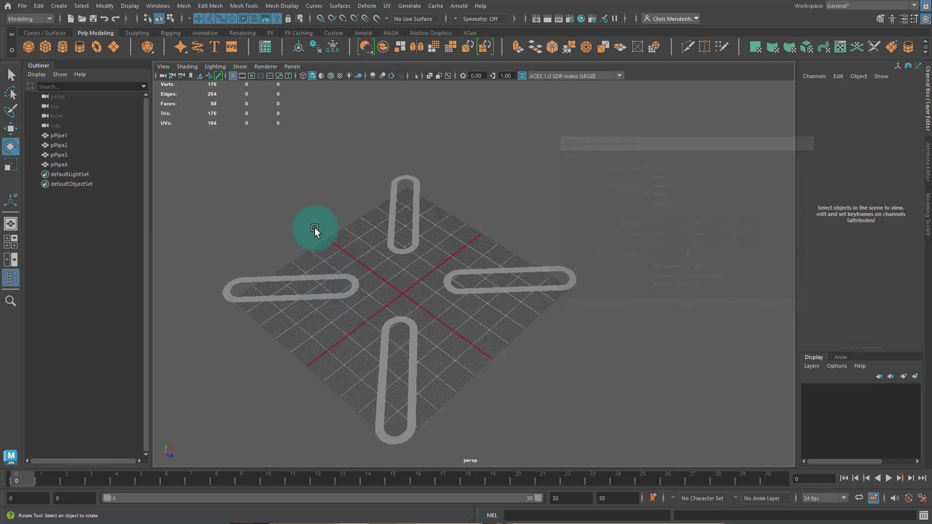
pyautogui.moveTo(309, 185); pyautogui.dragTo(423, 345)
pyautogui.press('Delete')
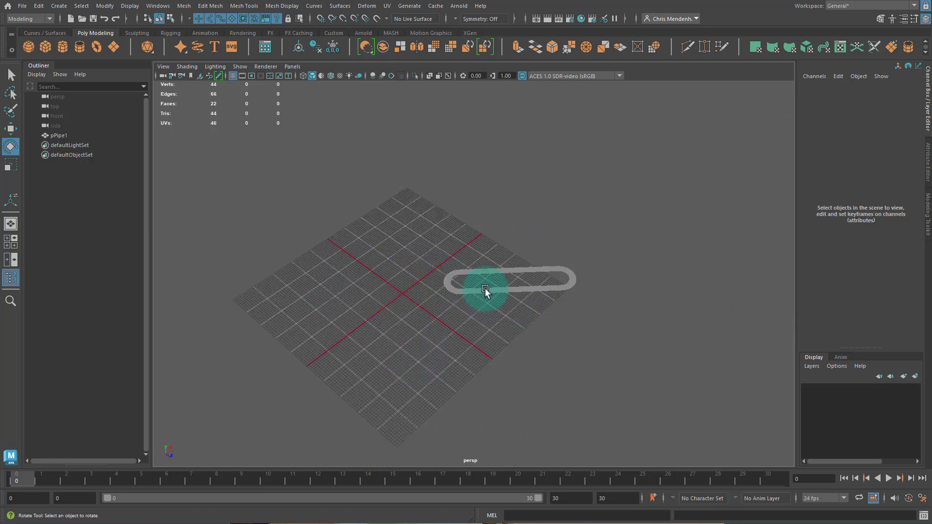
# - Select the slot's six outer edges along the long side and inner rounded end that face the Z axis
pyautogui.click(480, 287)
pyautogui.press('f')
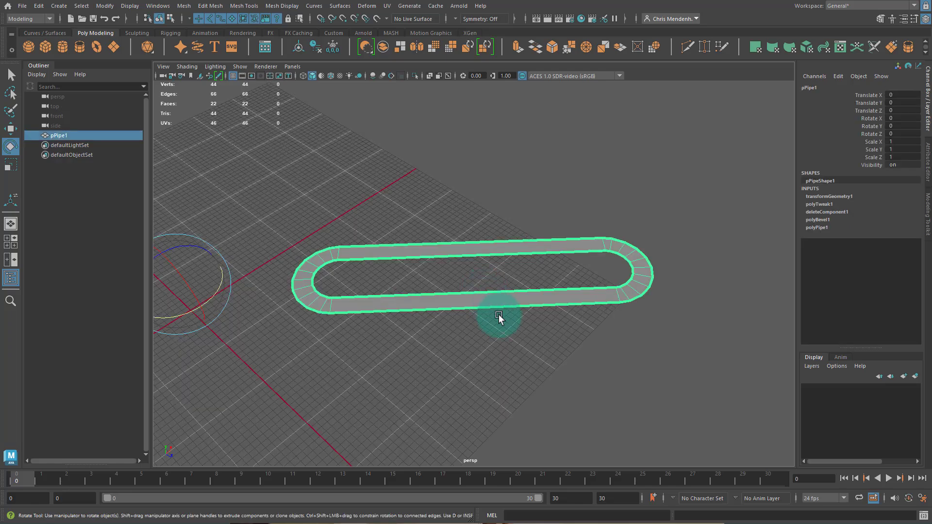
pyautogui.keyDown('alt'); pyautogui.moveTo(502, 316); pyautogui.dragTo(500, 283); pyautogui.keyUp('alt')
pyautogui.keyDown('alt'); pyautogui.moveTo(499, 283); pyautogui.dragTo(386, 208, button='right'); pyautogui.keyUp('alt')
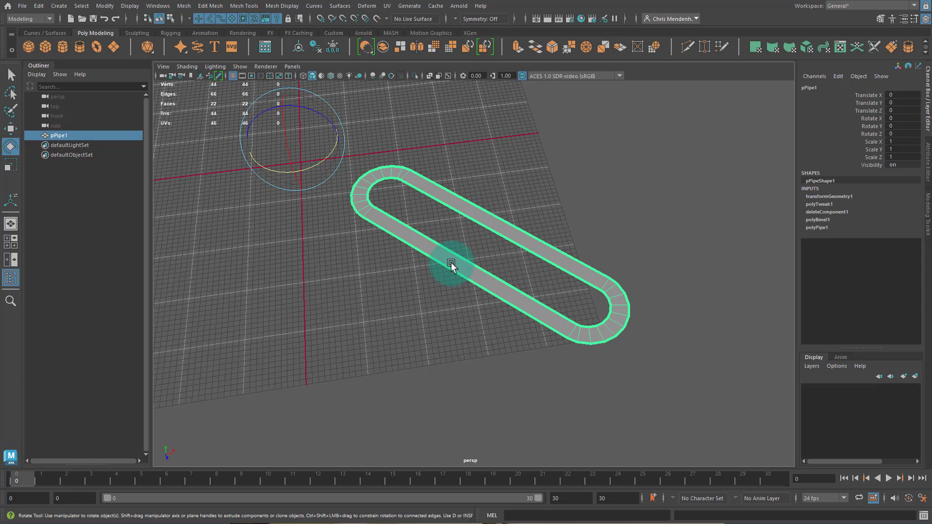
pyautogui.press('r')
pyautogui.moveTo(331, 161); pyautogui.dragTo(328, 159)
pyautogui.keyDown('alt'); pyautogui.moveTo(437, 277); pyautogui.dragTo(378, 210); pyautogui.keyUp('alt')
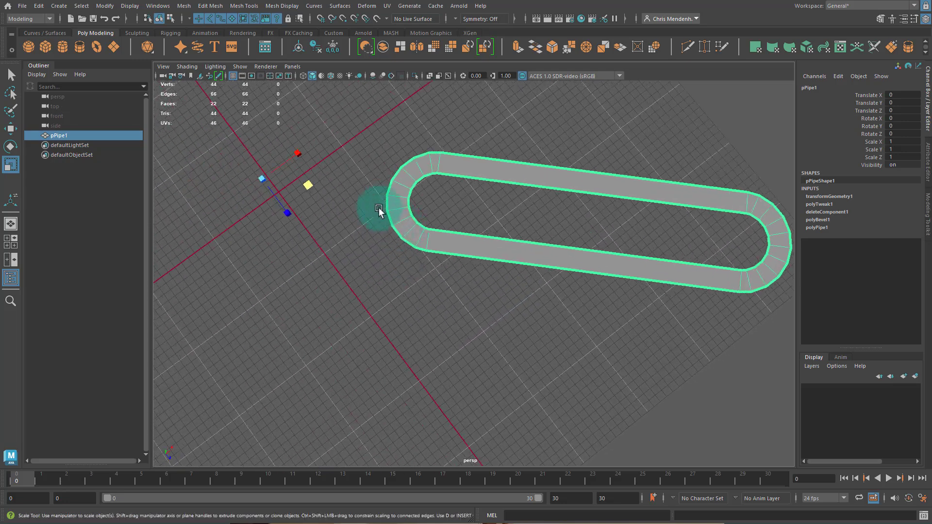
pyautogui.rightClick(384, 205)
pyautogui.click(384, 179)
pyautogui.click(443, 254)
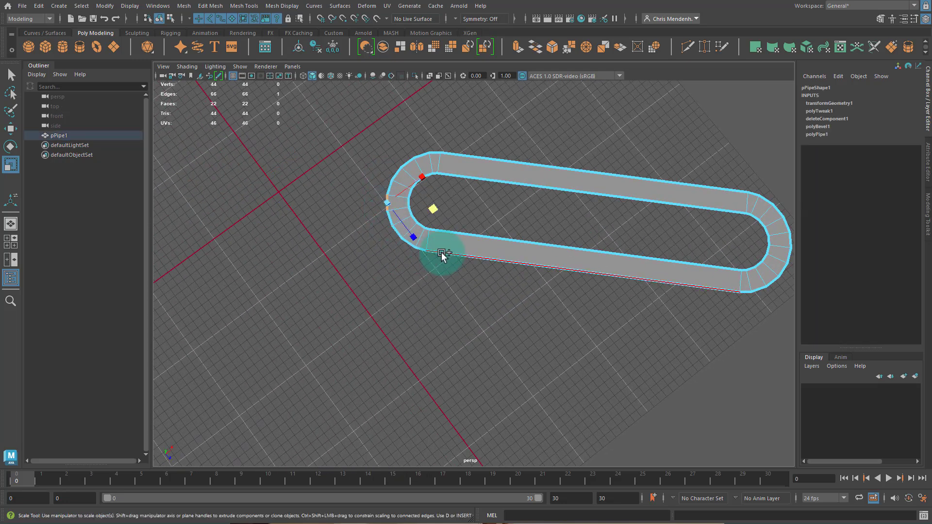
pyautogui.doubleClick(445, 253)
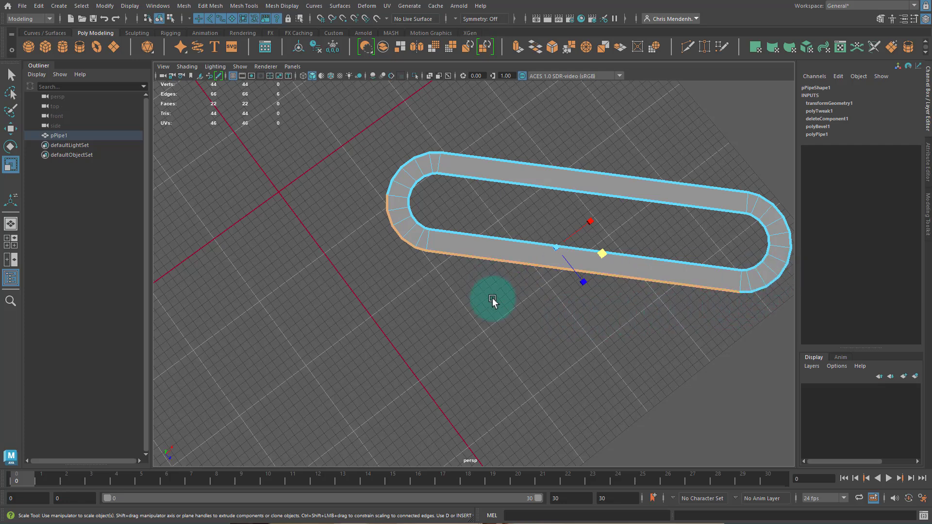
pyautogui.moveTo(604, 360)
pyautogui.keyDown('alt'); pyautogui.mouseDown()
pyautogui.moveTo(619, 354)
pyautogui.moveTo(601, 328)
pyautogui.moveTo(616, 353)
pyautogui.mouseUp(); pyautogui.keyUp('alt')
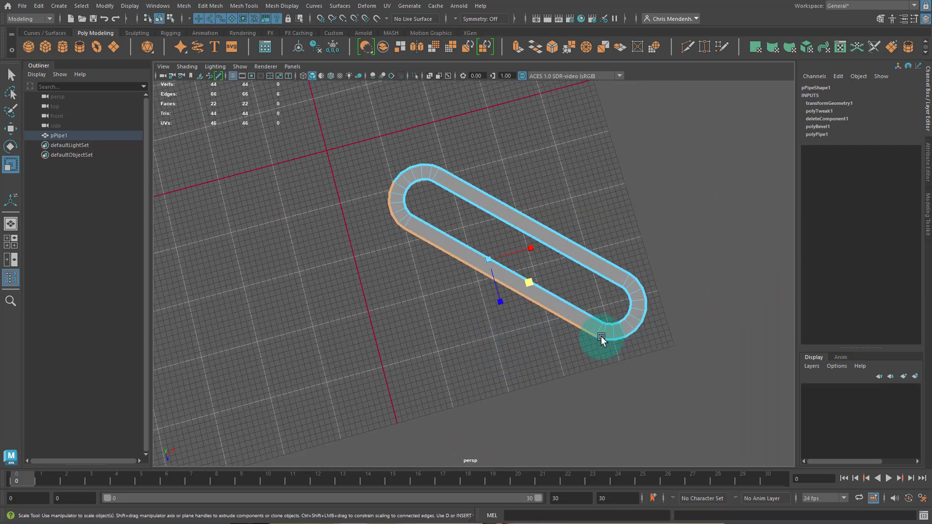
# - Extrude the selected edges toward the Z axis, flatten them into a straight border and snap it to X 10 cm
pyautogui.hotkey('ctrl', 'e')
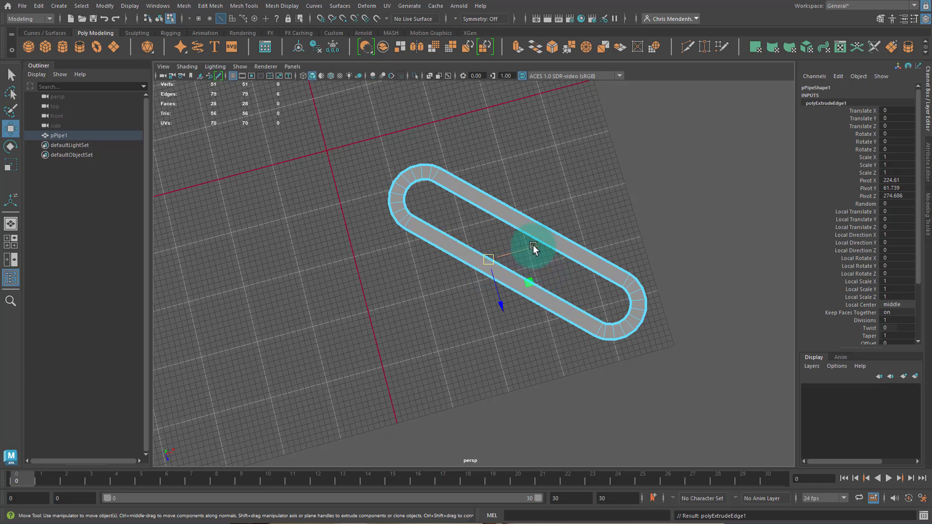
pyautogui.moveTo(532, 248); pyautogui.dragTo(342, 305, button='middle')
pyautogui.press('r')
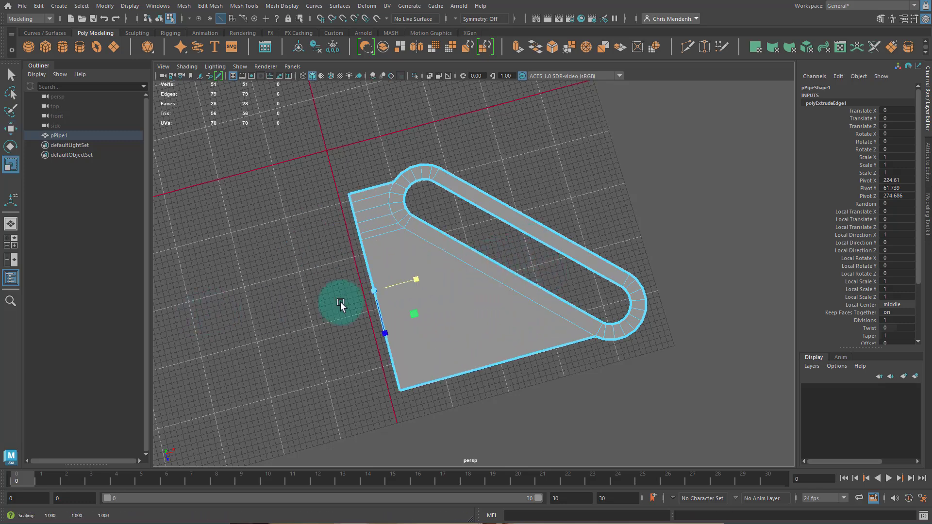
pyautogui.press('w')
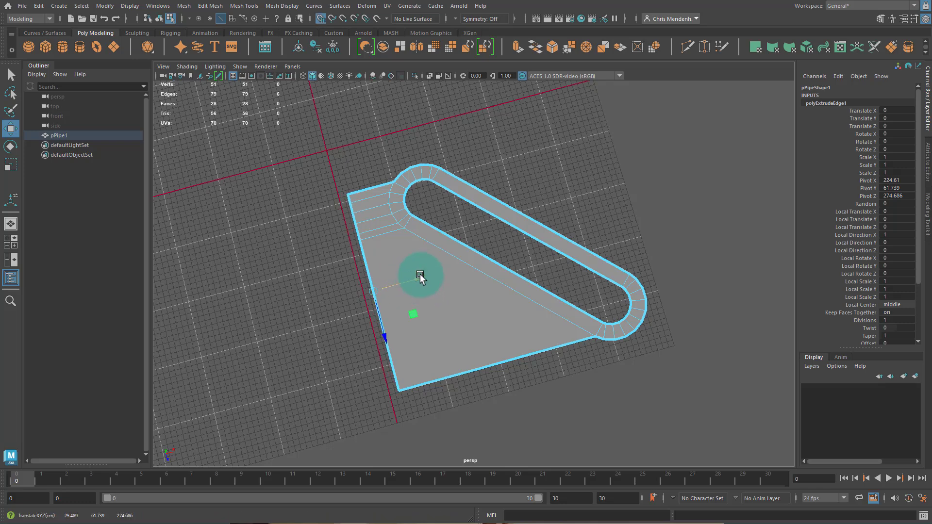
pyautogui.moveTo(421, 276); pyautogui.dragTo(363, 283, button='middle')
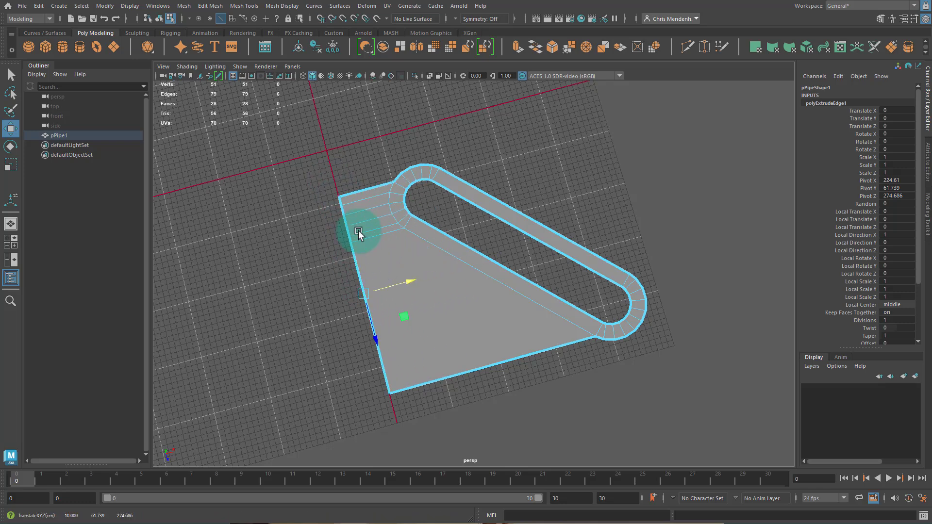
# - Extrude the six border edges at the slot's far Z end outward, flatten them and snap them to Z 520 cm
pyautogui.keyDown('alt'); pyautogui.moveTo(359, 233); pyautogui.dragTo(585, 392); pyautogui.keyUp('alt')
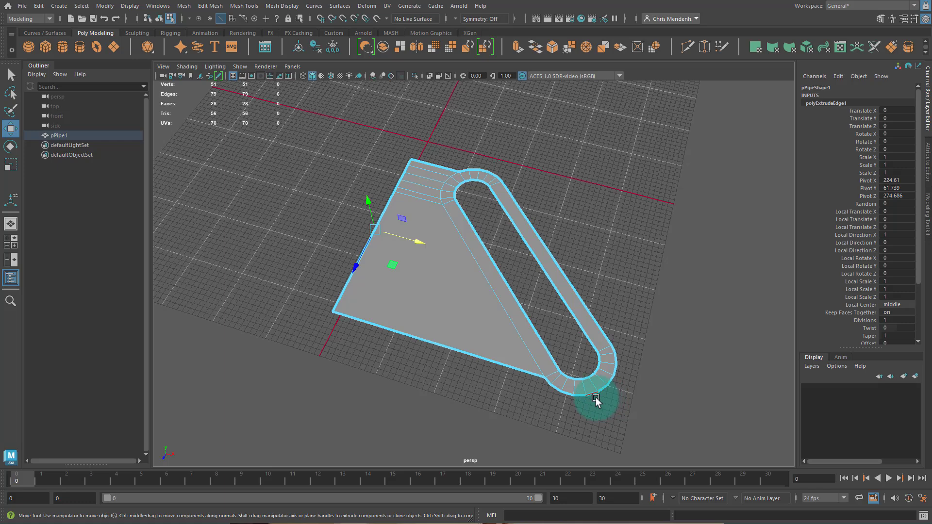
pyautogui.click(596, 398)
pyautogui.hotkey('ctrl', 'e')
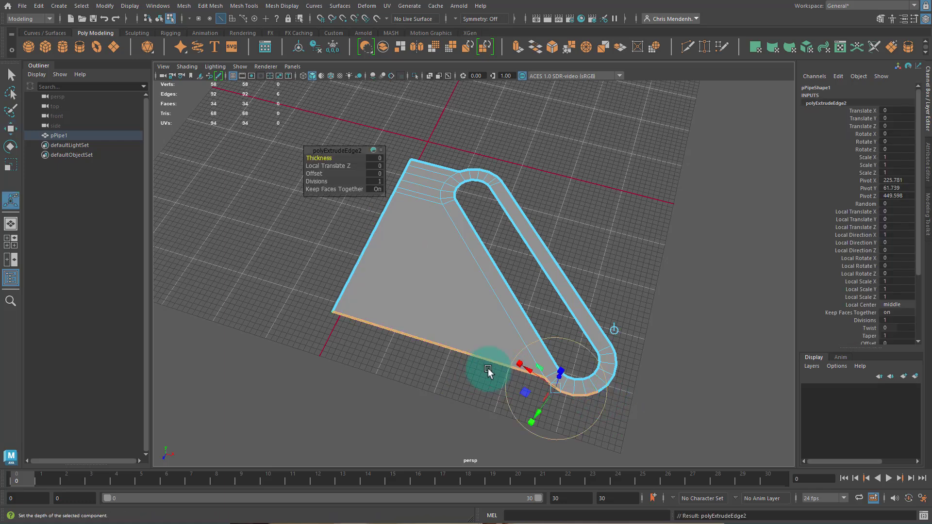
pyautogui.press('w')
pyautogui.moveTo(453, 391); pyautogui.dragTo(477, 394)
pyautogui.press('r')
pyautogui.press('w')
pyautogui.moveTo(422, 453); pyautogui.dragTo(447, 395)
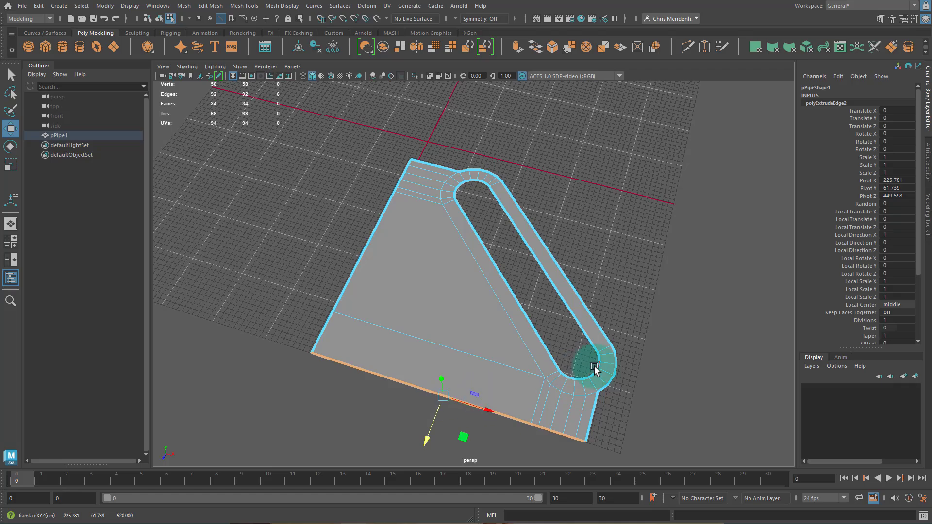
# - Extrude the seven outer edges facing the X axis, flatten them and snap the straight border to about Z 10 cm
pyautogui.moveTo(594, 368)
pyautogui.keyDown('alt'); pyautogui.mouseDown()
pyautogui.moveTo(607, 406)
pyautogui.moveTo(623, 399)
pyautogui.moveTo(589, 376)
pyautogui.moveTo(618, 377)
pyautogui.moveTo(572, 385)
pyautogui.moveTo(601, 357)
pyautogui.mouseUp(); pyautogui.keyUp('alt')
pyautogui.keyDown('alt'); pyautogui.moveTo(572, 306); pyautogui.dragTo(589, 187); pyautogui.keyUp('alt')
pyautogui.click(554, 174)
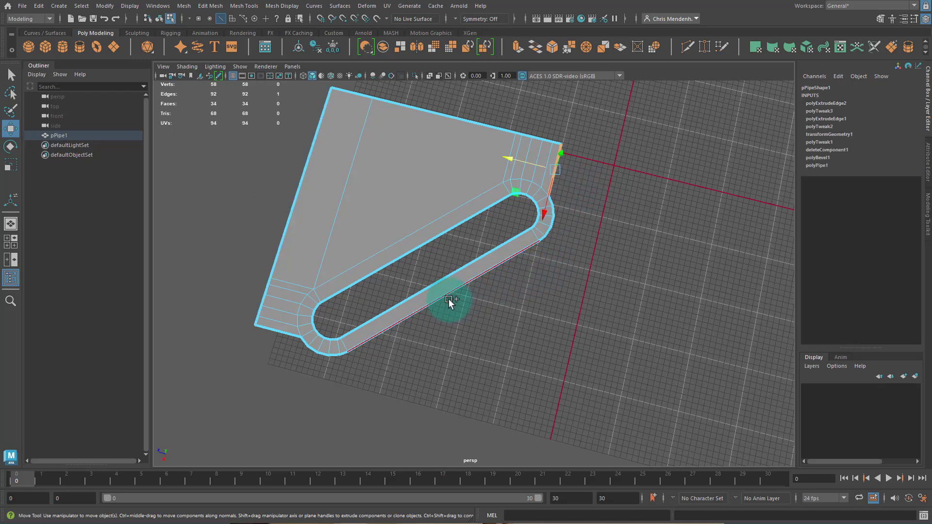
pyautogui.hotkey('ctrl', 'e')
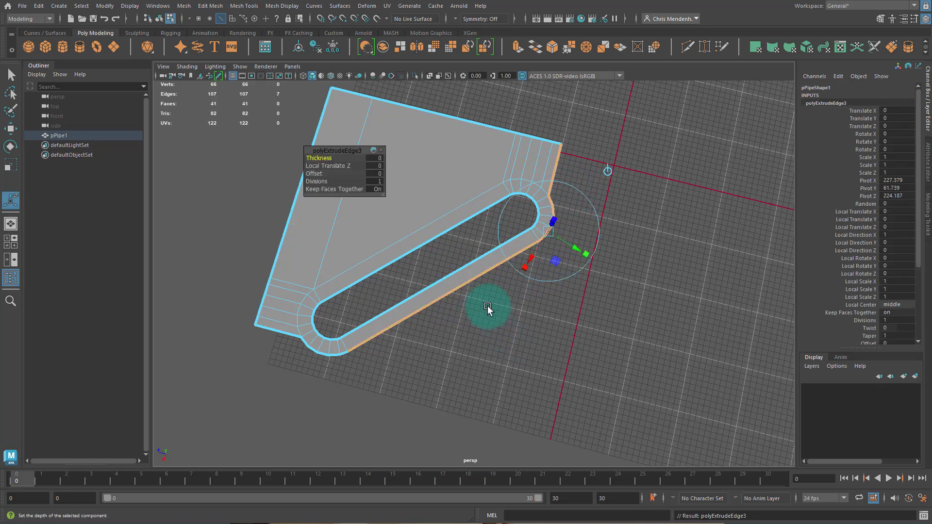
pyautogui.press('w')
pyautogui.moveTo(427, 258); pyautogui.dragTo(658, 299)
pyautogui.press('r')
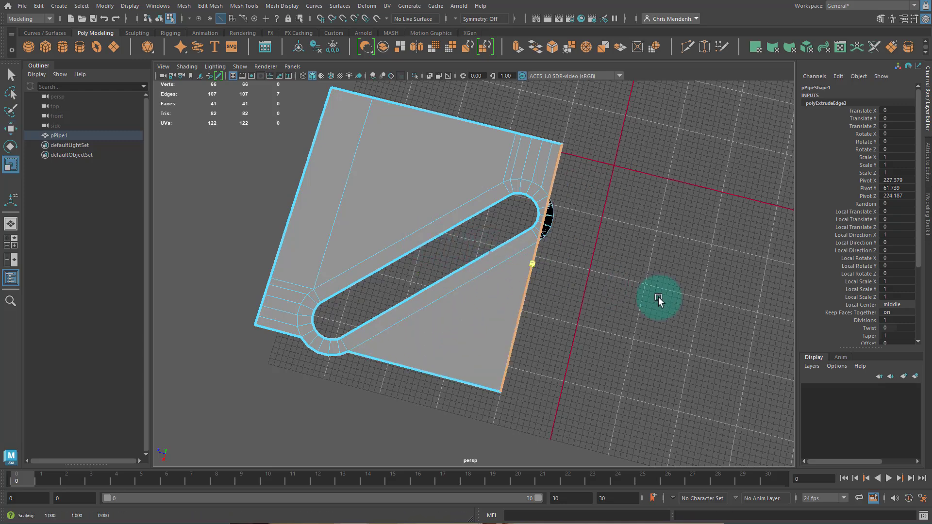
pyautogui.press('w')
pyautogui.moveTo(477, 249); pyautogui.dragTo(588, 275)
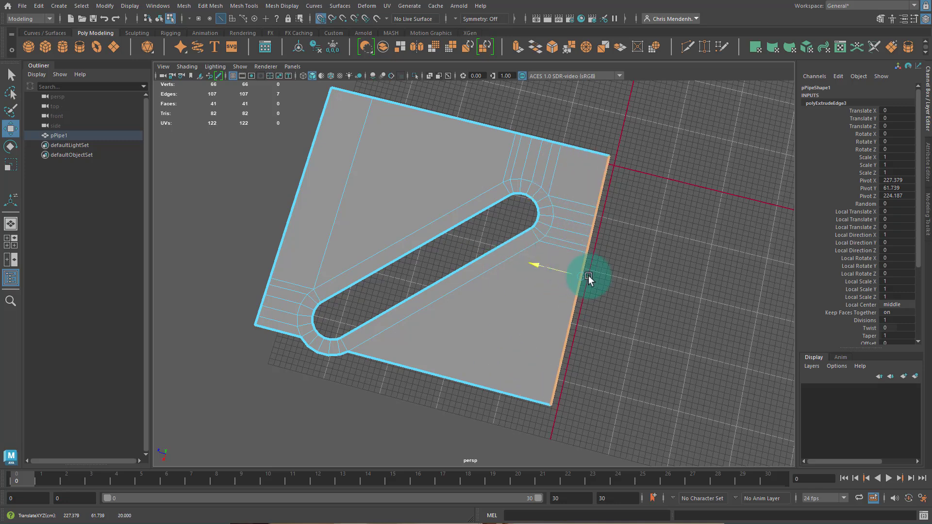
# - Extrude the seven edges of the remaining uneven border outward past the slot's rounded end and flatten them into a straight side
pyautogui.click(268, 334)
pyautogui.keyDown('shift'); pyautogui.doubleClick(467, 382); pyautogui.keyUp('shift')
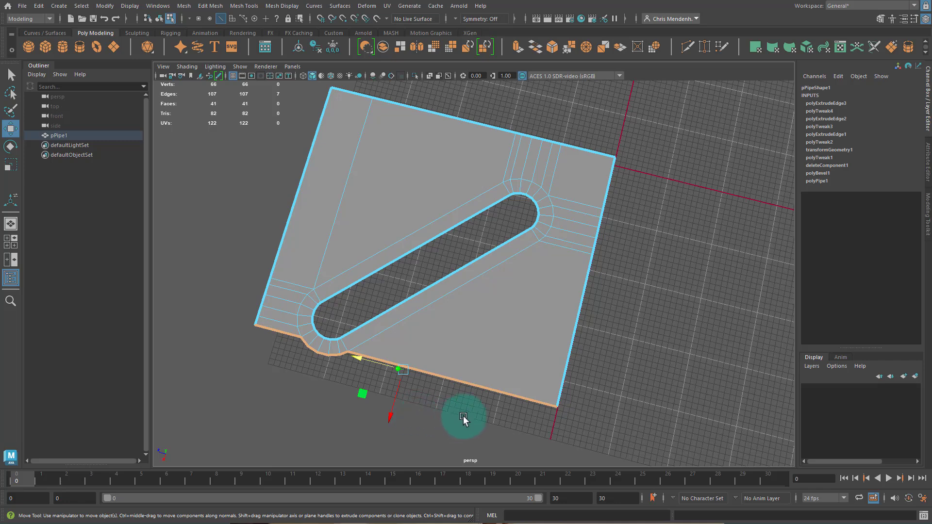
pyautogui.keyDown('alt'); pyautogui.moveTo(462, 416); pyautogui.dragTo(489, 321, button='middle'); pyautogui.keyUp('alt')
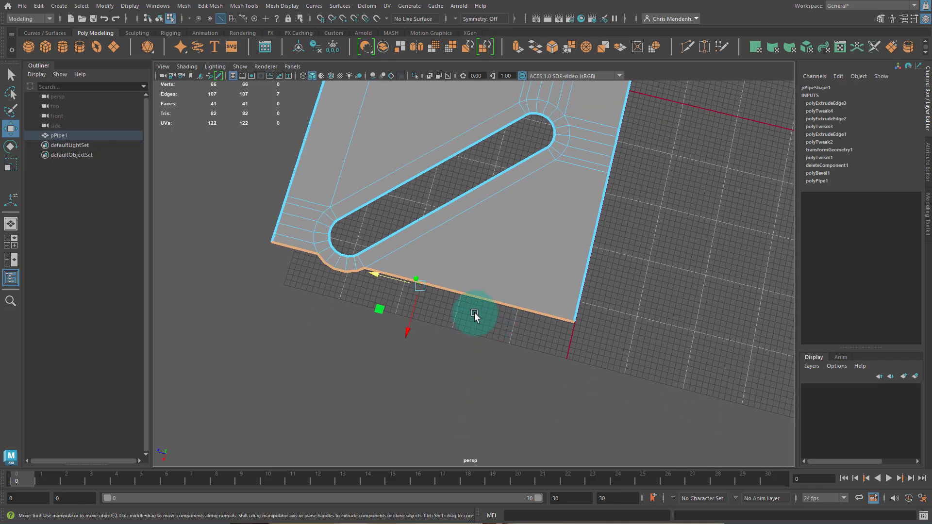
pyautogui.hotkey('ctrl', 'e')
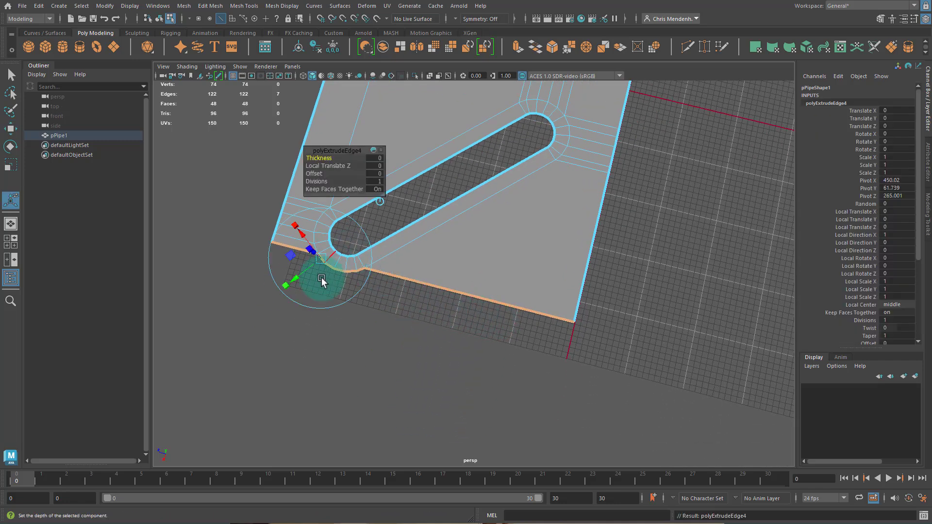
pyautogui.press('w')
pyautogui.moveTo(408, 318); pyautogui.dragTo(493, 241)
pyautogui.press('r')
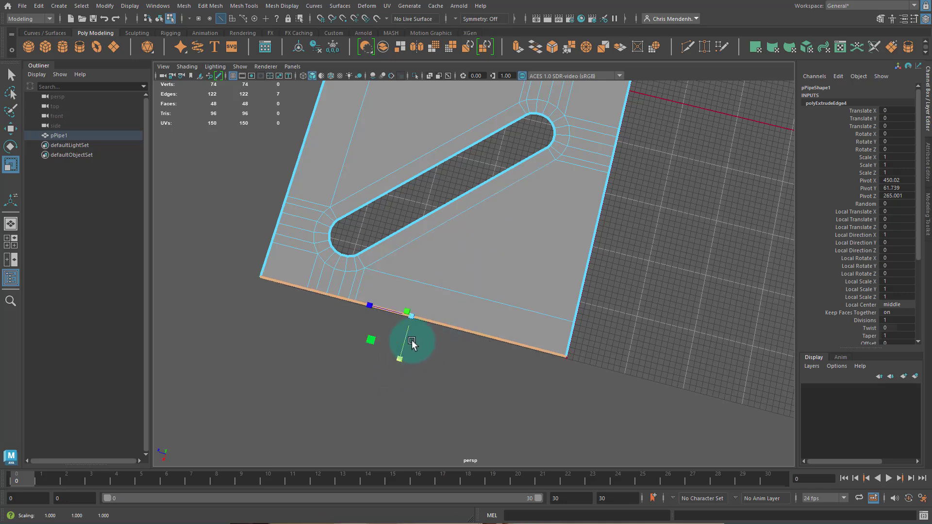
pyautogui.press('w')
pyautogui.moveTo(400, 369); pyautogui.dragTo(427, 319)
# - Examine the panel's topology around both rounded slot ends and its corner near the origin, and return to object mode
pyautogui.keyDown('alt'); pyautogui.moveTo(526, 291); pyautogui.dragTo(522, 286); pyautogui.keyUp('alt')
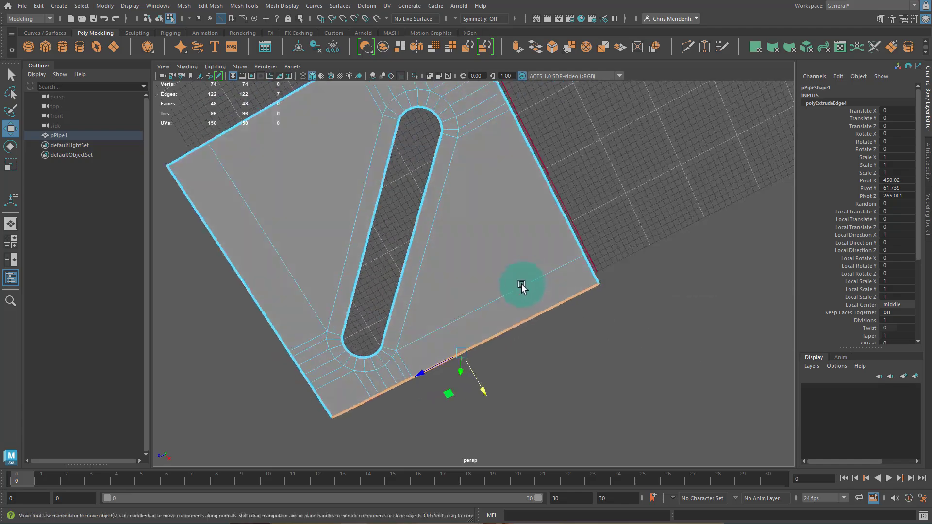
pyautogui.keyDown('alt'); pyautogui.moveTo(388, 322); pyautogui.dragTo(462, 271, button='middle'); pyautogui.keyUp('alt')
pyautogui.scroll(4, 437, 286)
pyautogui.keyDown('alt'); pyautogui.moveTo(385, 312); pyautogui.dragTo(416, 275); pyautogui.keyUp('alt')
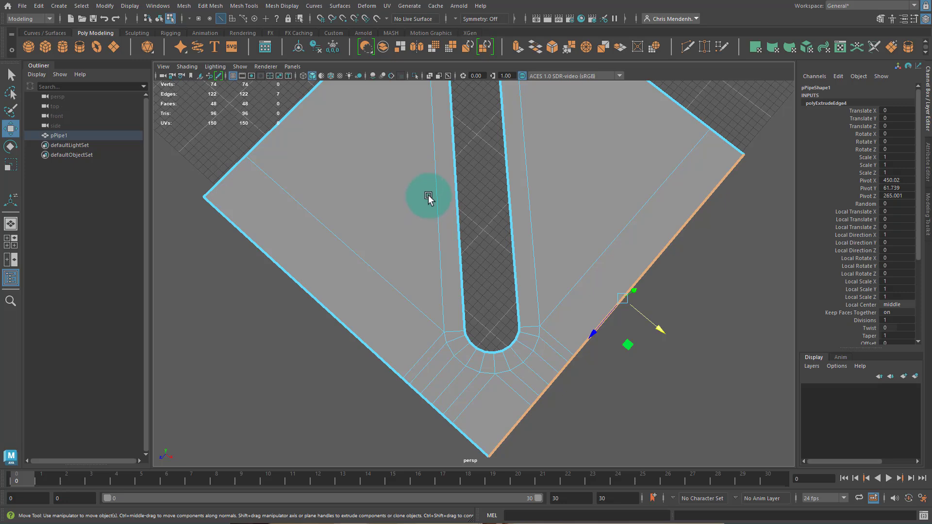
pyautogui.keyDown('alt'); pyautogui.moveTo(428, 198); pyautogui.dragTo(469, 139); pyautogui.keyUp('alt')
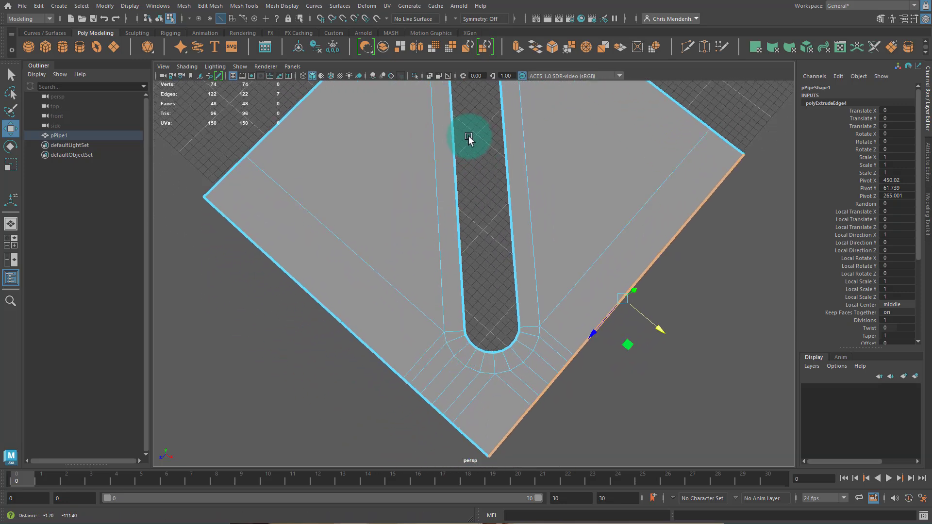
pyautogui.keyDown('alt'); pyautogui.moveTo(469, 137); pyautogui.dragTo(456, 472, button='middle'); pyautogui.keyUp('alt')
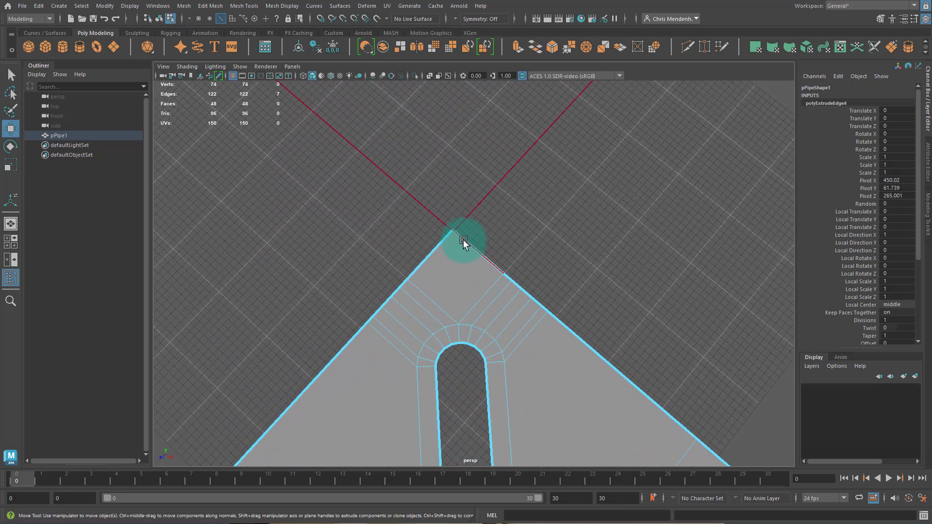
pyautogui.keyDown('alt'); pyautogui.moveTo(441, 374); pyautogui.dragTo(515, 375); pyautogui.keyUp('alt')
pyautogui.moveTo(515, 376); pyautogui.dragTo(555, 334, button='right')
pyautogui.click(505, 268)
pyautogui.scroll(-6, 508, 275)
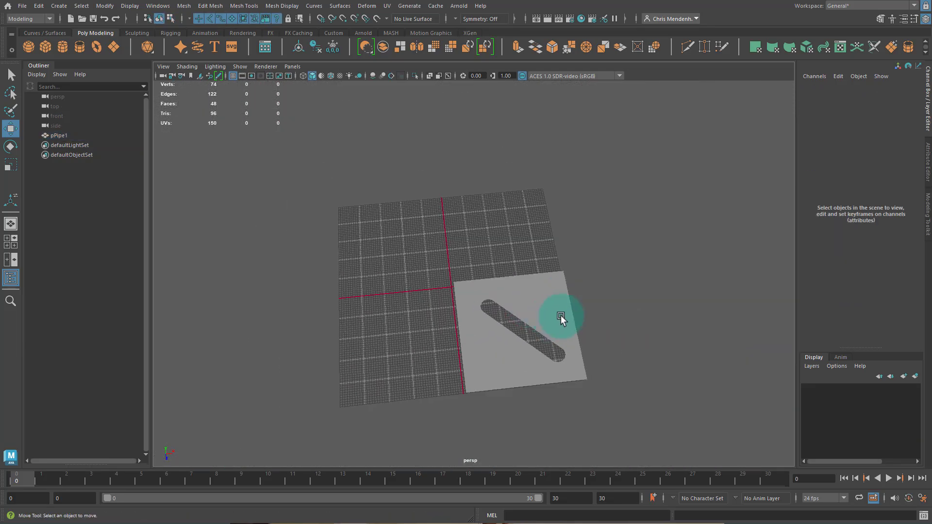
# - Try copying the slotted panel around the origin with Duplicate Special and undo the duplication
pyautogui.click(561, 320)
pyautogui.moveTo(512, 333)
pyautogui.keyDown('alt'); pyautogui.mouseDown()
pyautogui.moveTo(487, 327)
pyautogui.moveTo(497, 326)
pyautogui.mouseUp(); pyautogui.keyUp('alt')
pyautogui.keyDown('alt'); pyautogui.moveTo(496, 327); pyautogui.dragTo(593, 338, button='right'); pyautogui.keyUp('alt')
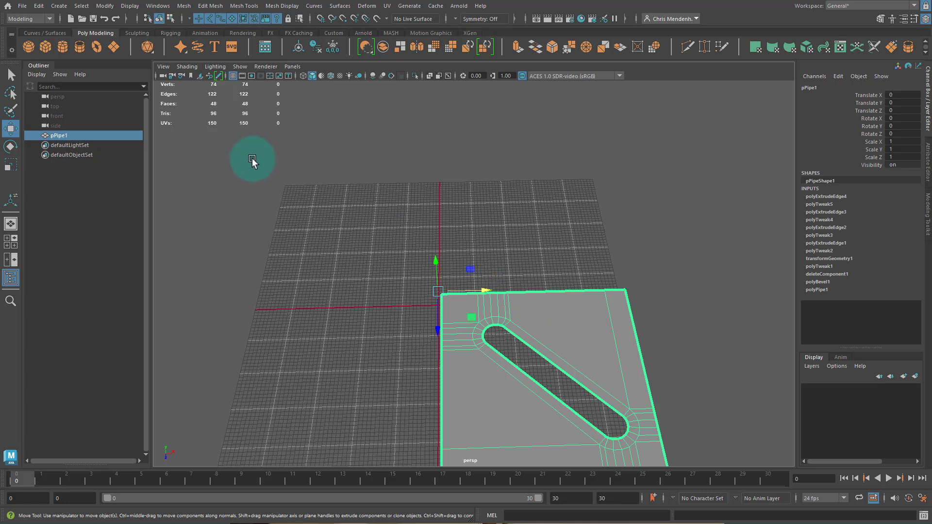
pyautogui.click(38, 5)
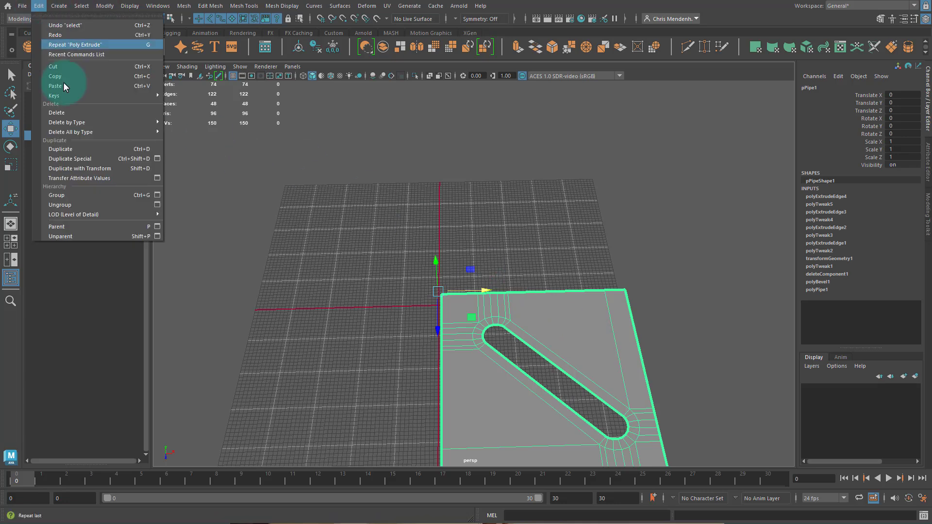
pyautogui.click(92, 159)
pyautogui.keyDown('alt'); pyautogui.moveTo(507, 294); pyautogui.dragTo(484, 336); pyautogui.keyUp('alt')
pyautogui.hotkey('ctrl', 'z')
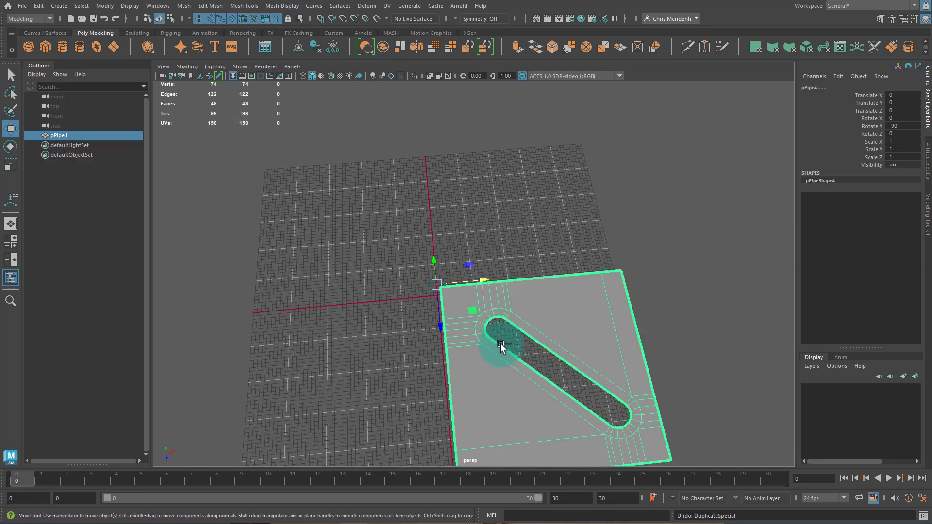
# - Snap the panel's pivot to its corner vertex nearest the origin in the top view
pyautogui.press('space')
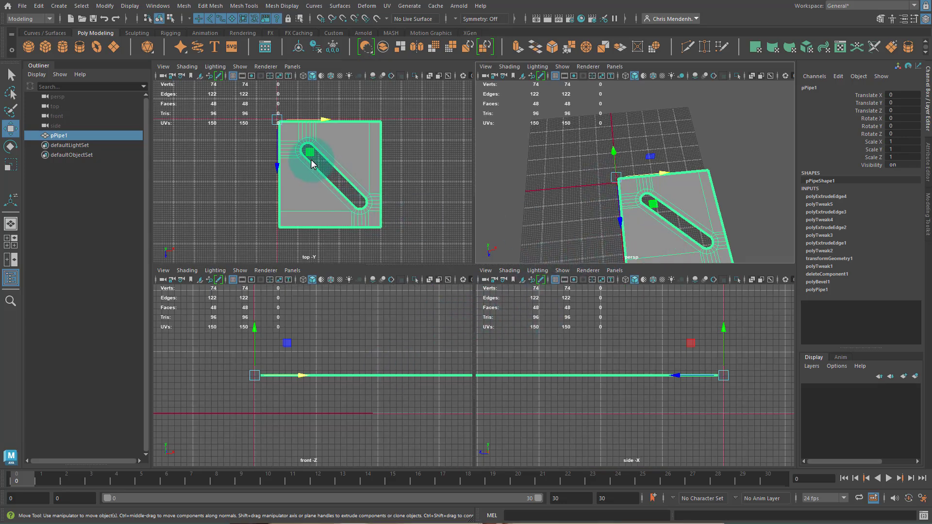
pyautogui.press('space')
pyautogui.scroll(6, 445, 217)
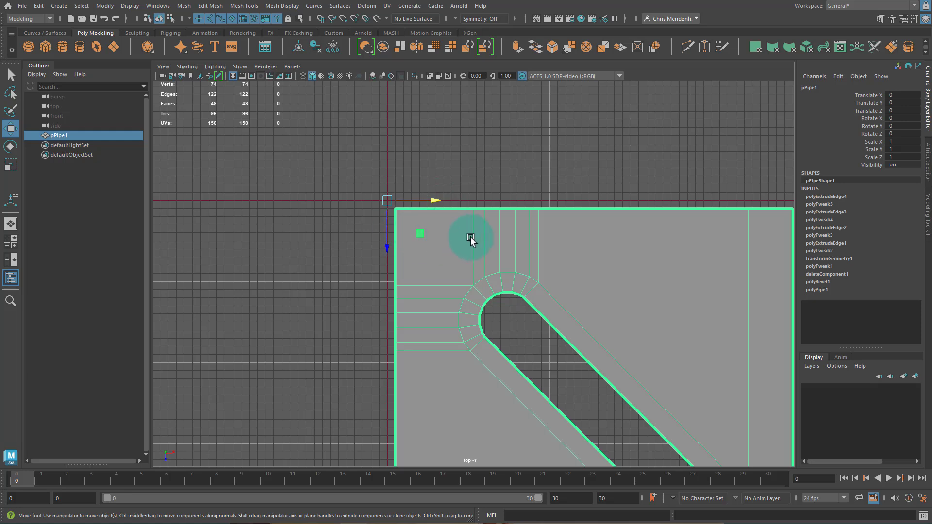
pyautogui.press('d')
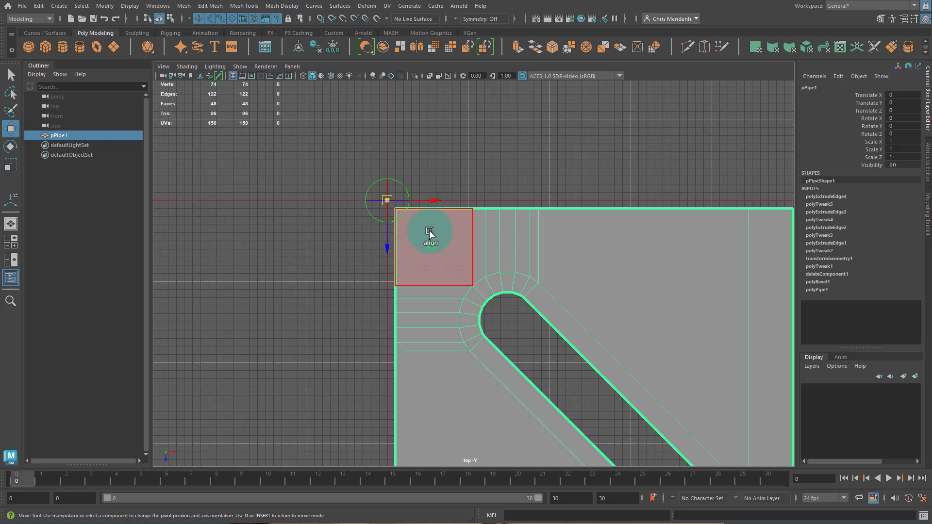
pyautogui.click(394, 210)
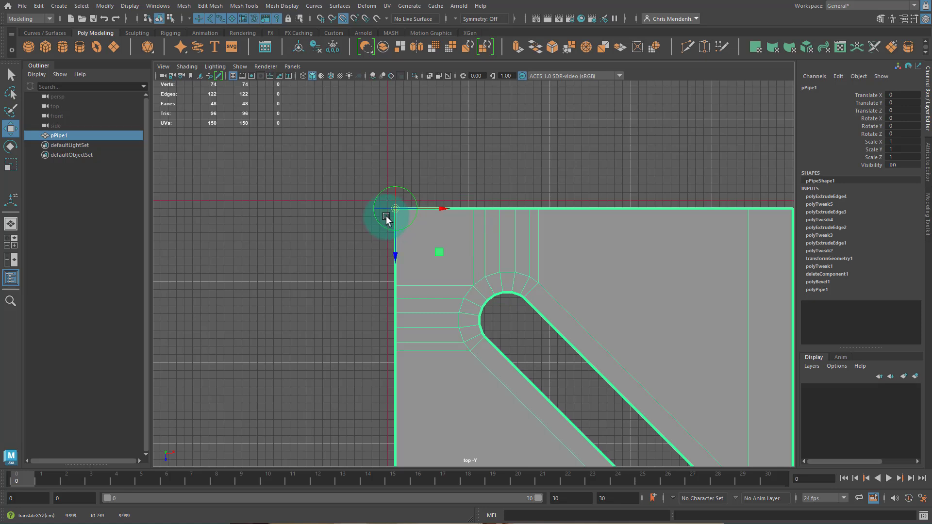
pyautogui.press('d')
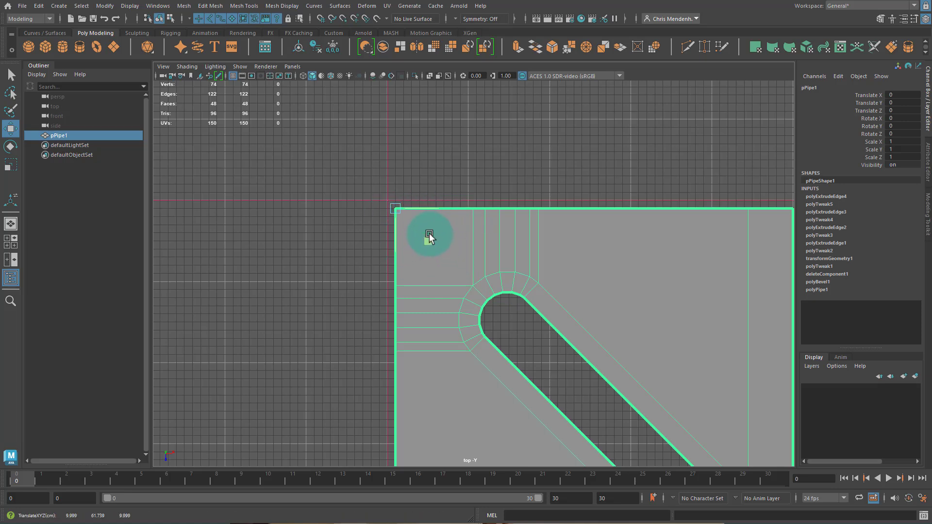
# - Move the panel with grid snapping so its pivot corner sits exactly on the origin
pyautogui.moveTo(429, 234); pyautogui.dragTo(440, 241)
pyautogui.press('x')
pyautogui.moveTo(388, 198); pyautogui.dragTo(389, 203, button='middle')
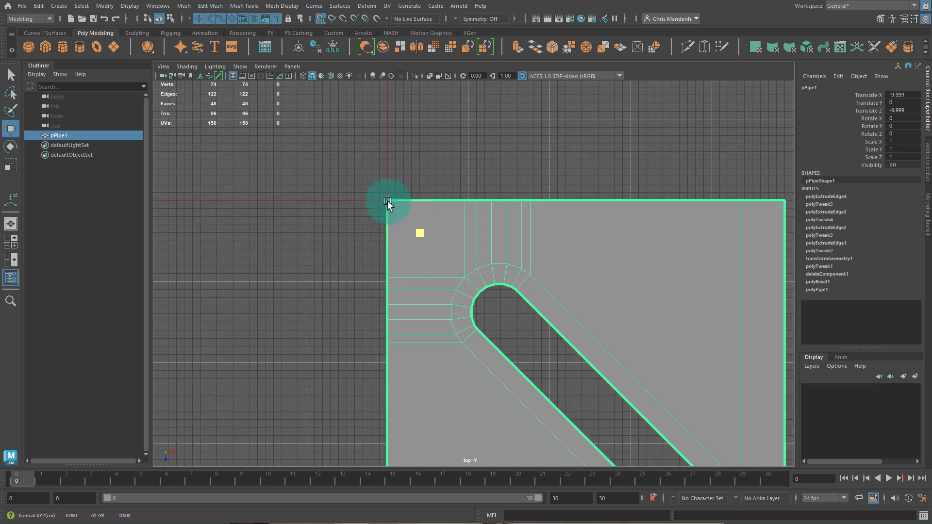
# - Snap the vertices of the panel's outer edge farthest from the origin in Z to the nearest major grid line
pyautogui.scroll(-2, 403, 249)
pyautogui.scroll(5, 417, 245)
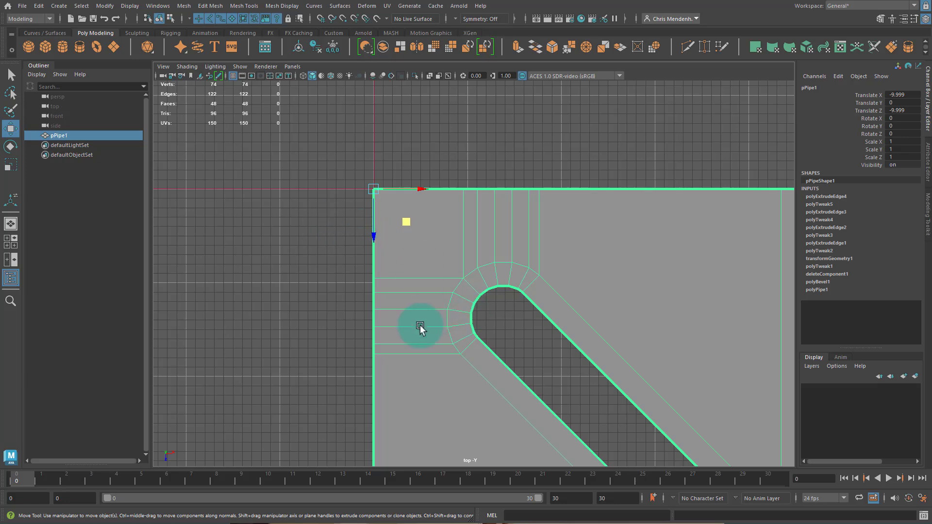
pyautogui.keyDown('alt'); pyautogui.moveTo(439, 404); pyautogui.dragTo(395, 222, button='middle'); pyautogui.keyUp('alt')
pyautogui.scroll(-2, 485, 271)
pyautogui.keyDown('alt'); pyautogui.moveTo(505, 307); pyautogui.dragTo(471, 264, button='middle'); pyautogui.keyUp('alt')
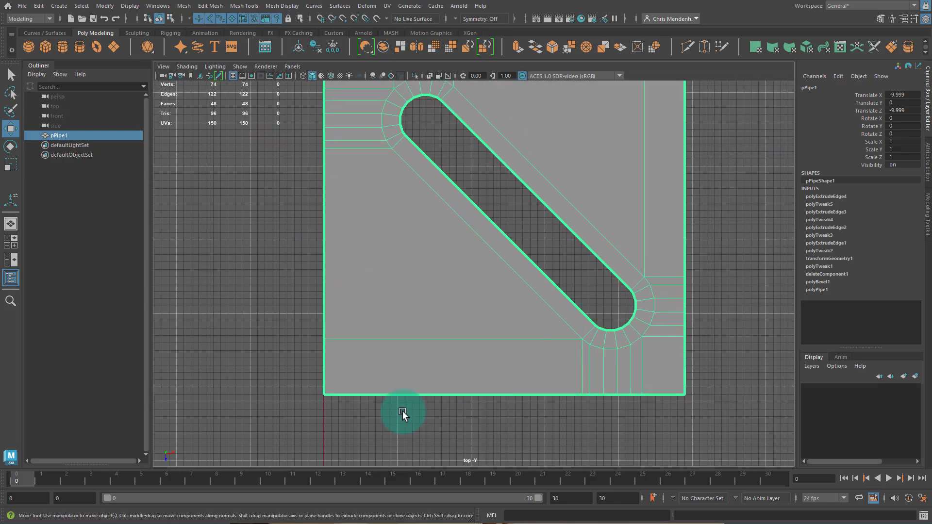
pyautogui.press('F9')
pyautogui.moveTo(288, 384); pyautogui.dragTo(718, 430)
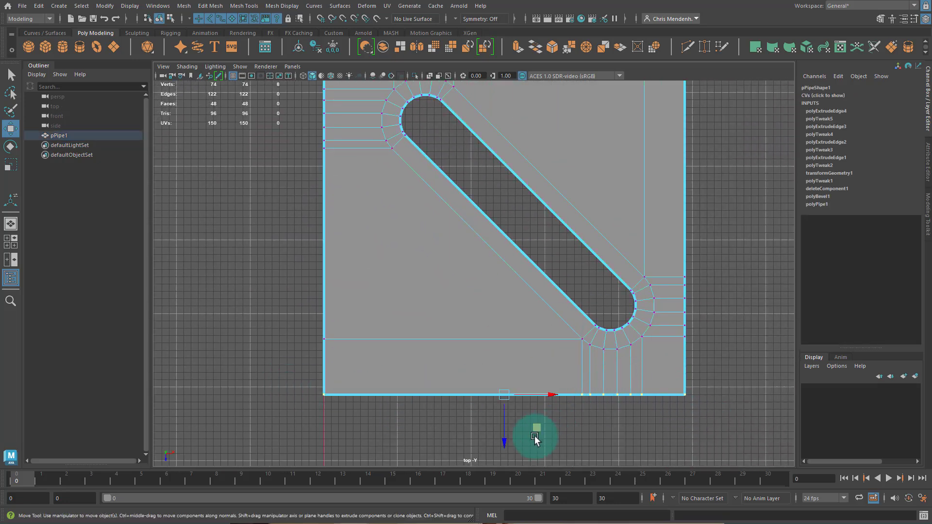
pyautogui.moveTo(506, 443); pyautogui.dragTo(511, 437, button='middle')
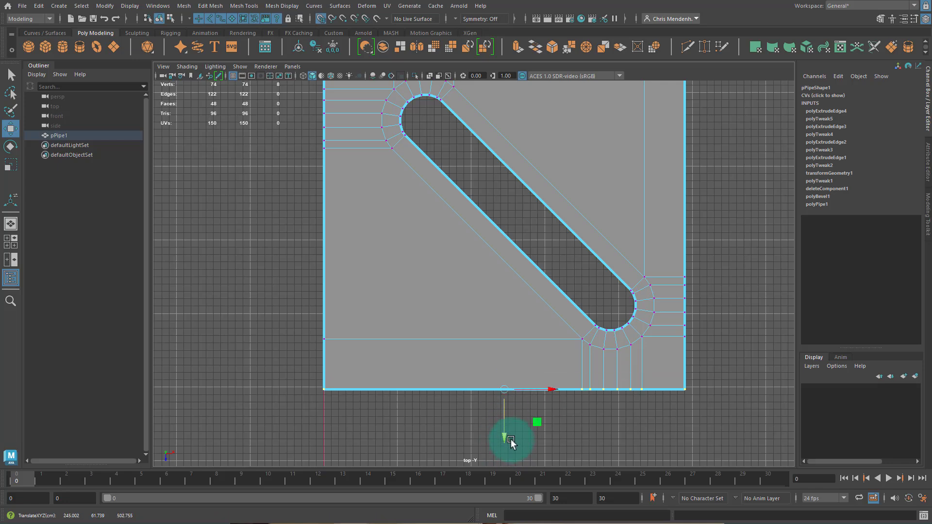
pyautogui.moveTo(506, 439); pyautogui.dragTo(513, 386)
pyautogui.scroll(-3, 688, 249)
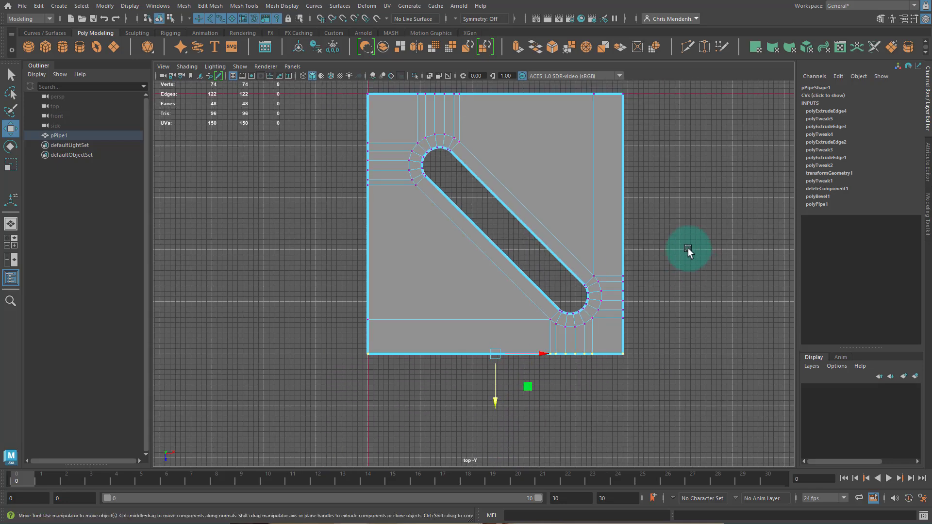
# - Snap the vertices of the panel's outer edge farthest from the origin in X to the nearest major grid line
pyautogui.keyDown('alt'); pyautogui.moveTo(688, 248); pyautogui.dragTo(599, 270, button='middle'); pyautogui.keyUp('alt')
pyautogui.moveTo(524, 102); pyautogui.dragTo(601, 422)
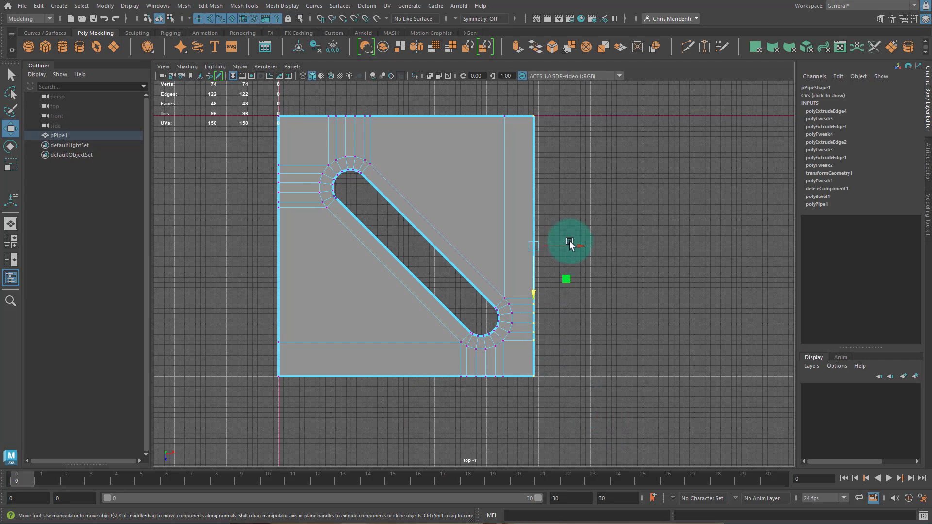
pyautogui.moveTo(580, 246); pyautogui.dragTo(536, 244)
pyautogui.keyDown('alt'); pyautogui.moveTo(390, 263); pyautogui.dragTo(425, 327, button='middle'); pyautogui.keyUp('alt')
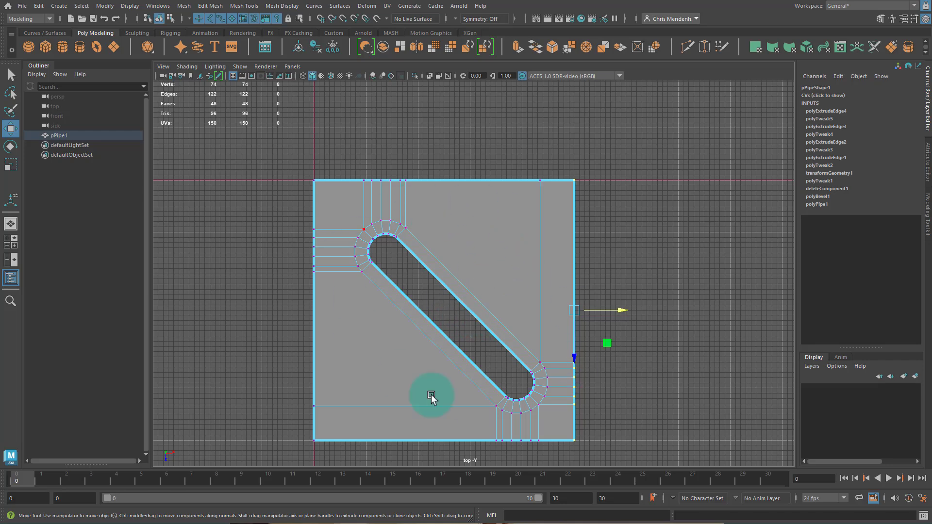
# - Return to object mode in the perspective view and use Duplicate Special to make three panel copies at 90-degree intervals around the origin
pyautogui.press('space')
pyautogui.keyDown('alt'); pyautogui.moveTo(592, 209); pyautogui.dragTo(628, 218); pyautogui.keyUp('alt')
pyautogui.keyDown('alt'); pyautogui.moveTo(646, 219); pyautogui.dragTo(637, 182, button='middle'); pyautogui.keyUp('alt')
pyautogui.moveTo(621, 174); pyautogui.dragTo(679, 154, button='right')
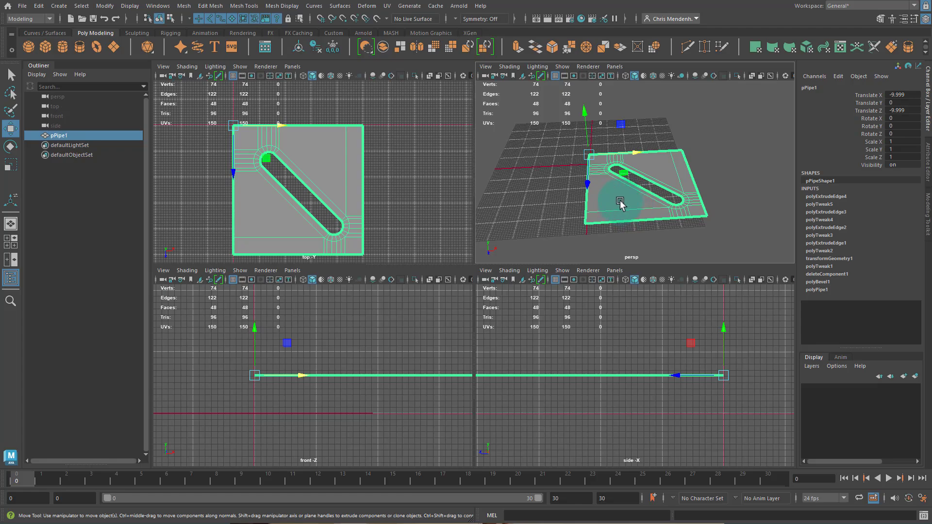
pyautogui.press('space')
pyautogui.keyDown('alt'); pyautogui.moveTo(509, 273); pyautogui.dragTo(439, 269); pyautogui.keyUp('alt')
pyautogui.scroll(3, 436, 273)
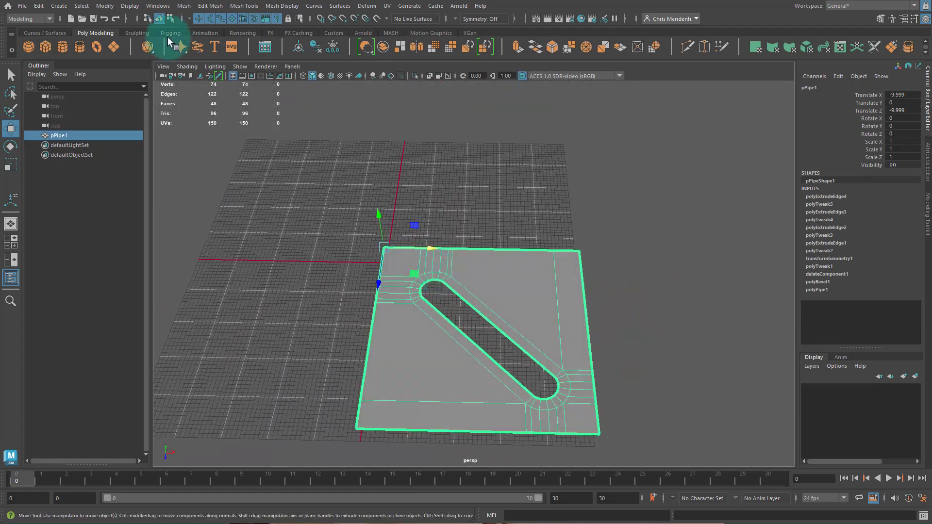
pyautogui.click(39, 6)
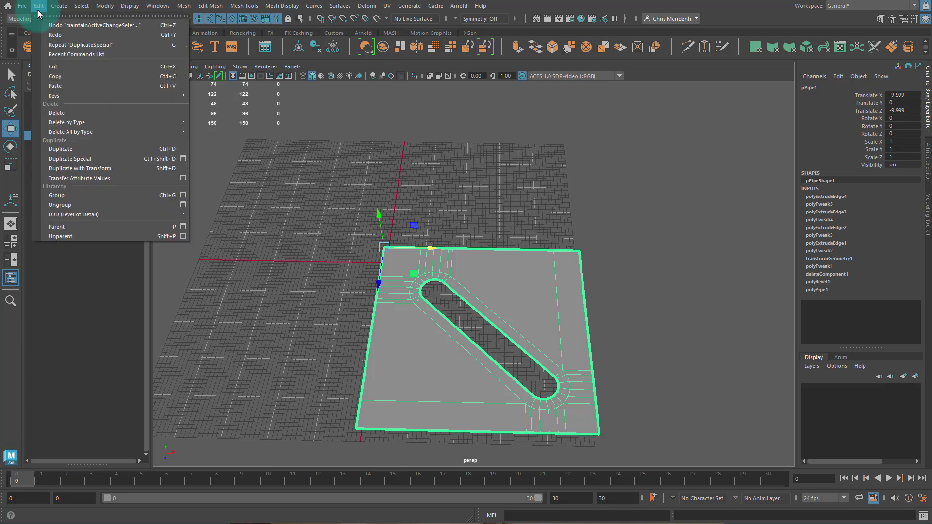
pyautogui.click(94, 159)
pyautogui.keyDown('alt'); pyautogui.moveTo(156, 183); pyautogui.dragTo(366, 264); pyautogui.keyUp('alt')
pyautogui.keyDown('alt'); pyautogui.moveTo(416, 208); pyautogui.dragTo(484, 205); pyautogui.keyUp('alt')
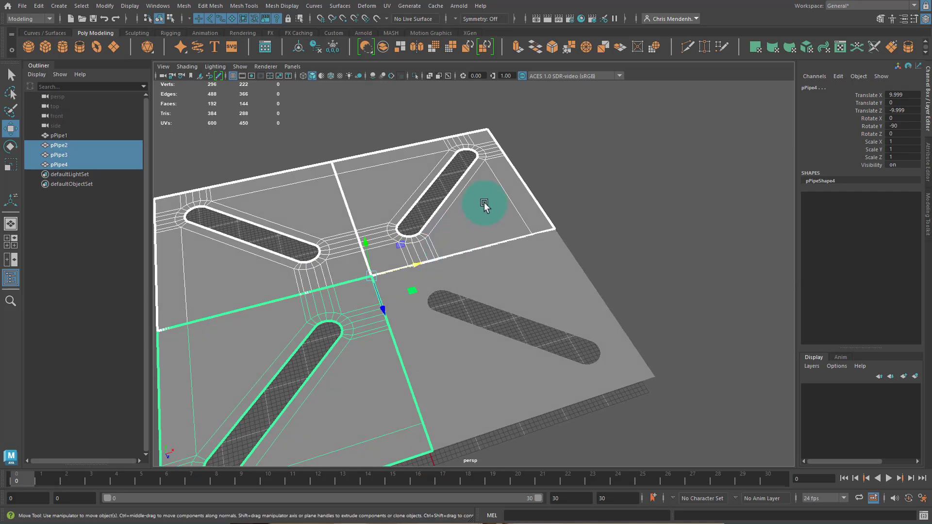
# - Combine all four slotted panels into one mesh and display the Modeling Toolkit
pyautogui.keyDown('alt'); pyautogui.moveTo(449, 343); pyautogui.dragTo(415, 297); pyautogui.keyUp('alt')
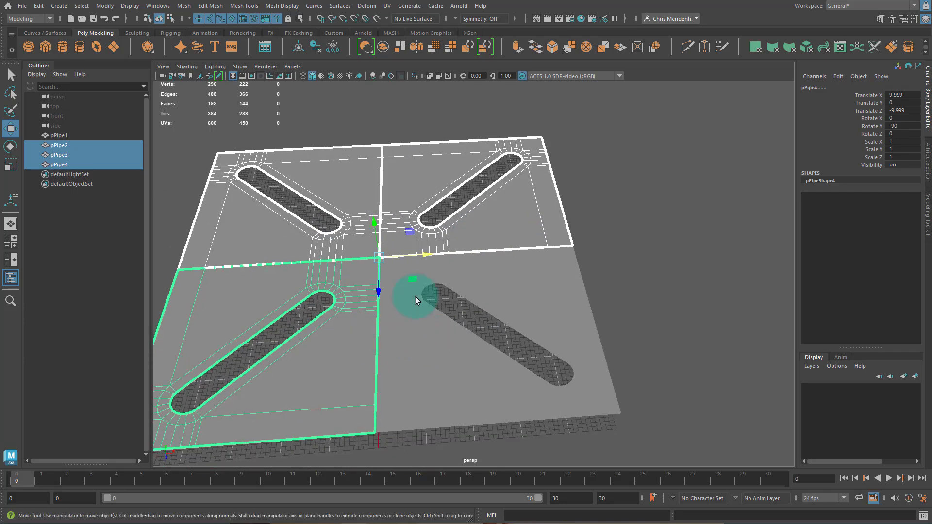
pyautogui.keyDown('shift'); pyautogui.click(513, 384); pyautogui.keyUp('shift')
pyautogui.click(183, 7)
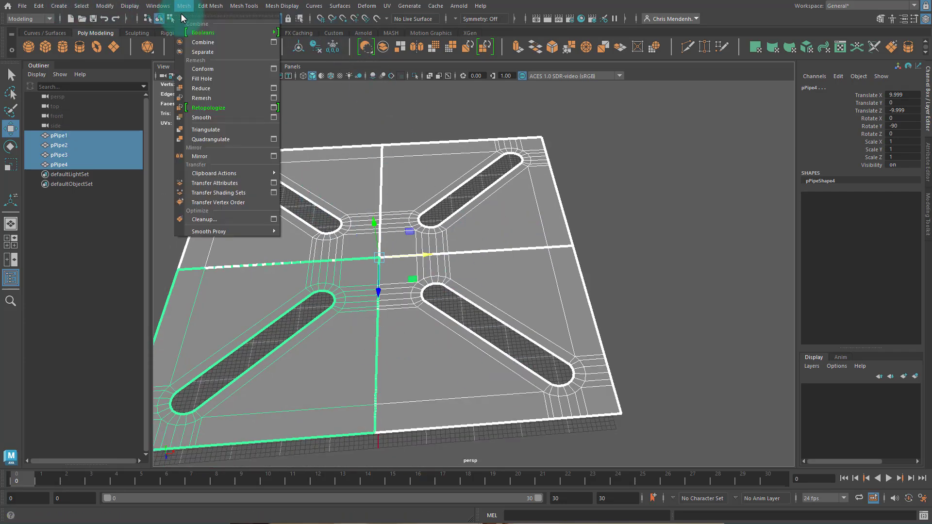
pyautogui.click(217, 43)
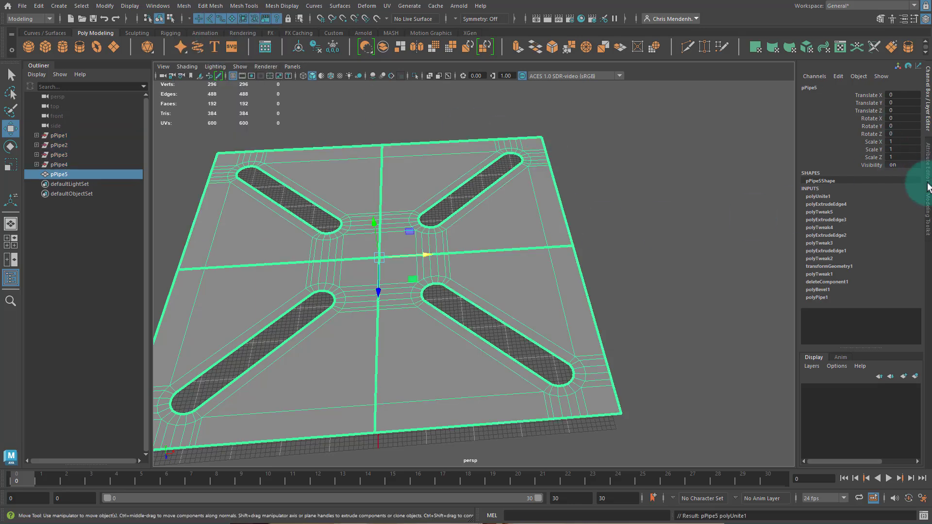
pyautogui.click(925, 214)
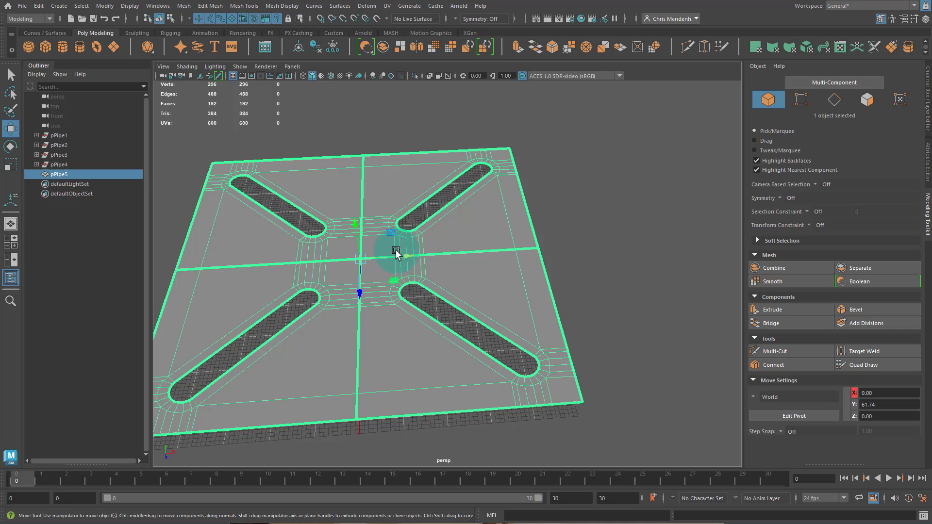
# - Move one vertex at the table's centre to test whether the panels are joined, and undo the move
pyautogui.scroll(4, 349, 291)
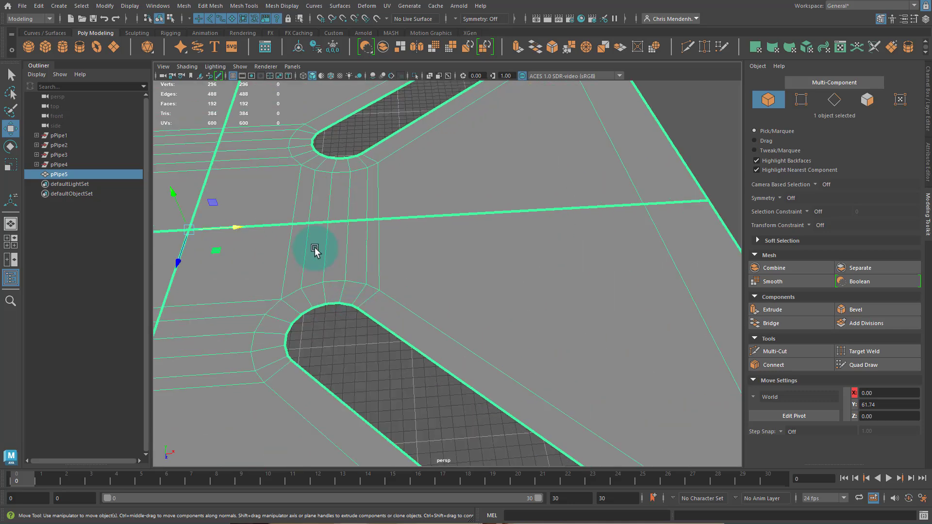
pyautogui.keyDown('alt'); pyautogui.moveTo(315, 248); pyautogui.dragTo(483, 253, button='middle'); pyautogui.keyUp('alt')
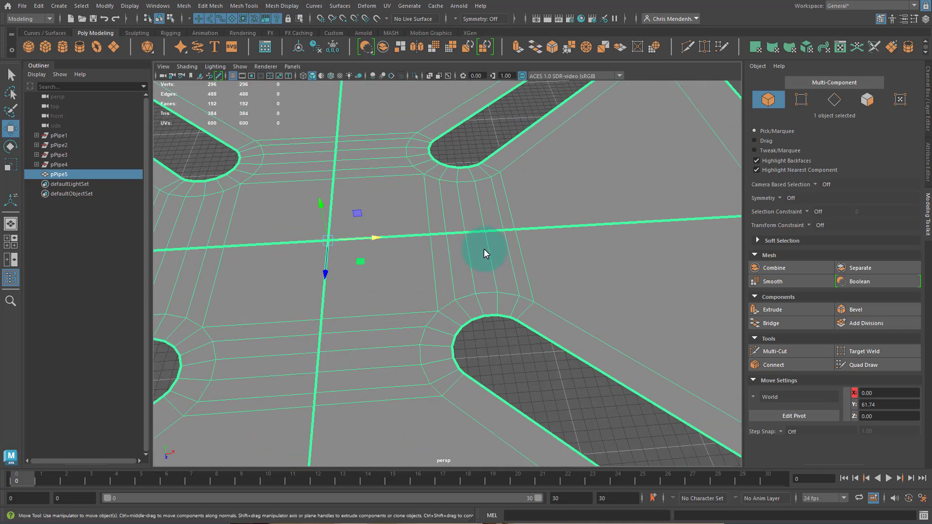
pyautogui.moveTo(484, 253); pyautogui.dragTo(388, 247, button='right')
pyautogui.click(327, 241)
pyautogui.moveTo(329, 241); pyautogui.dragTo(431, 242)
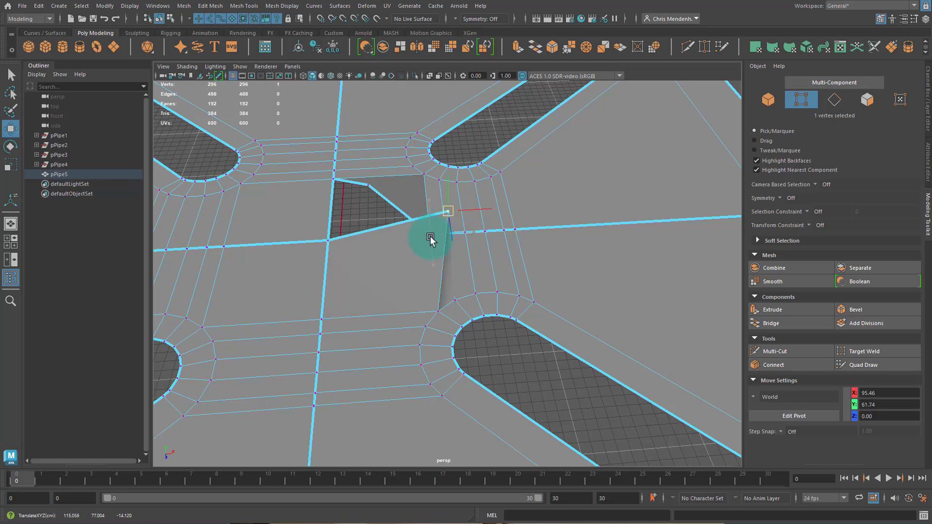
pyautogui.hotkey('ctrl', 'z')
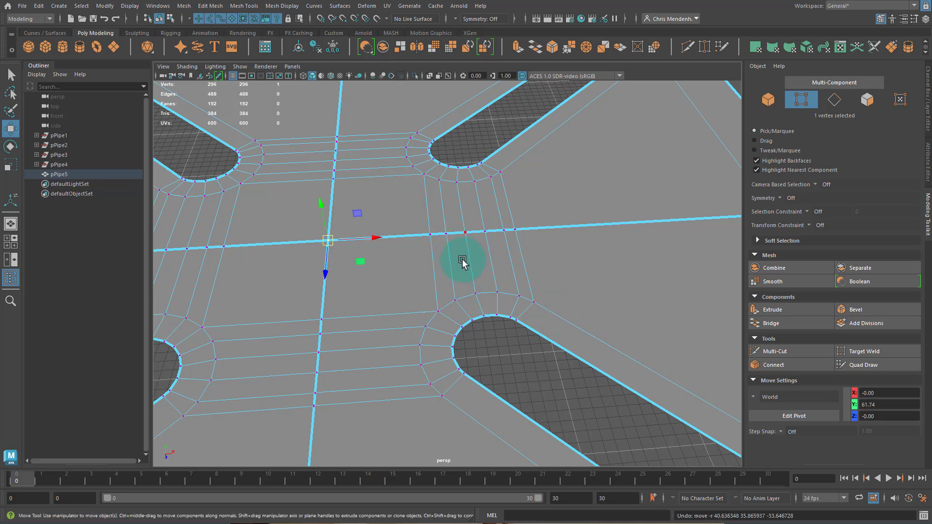
# - Merge the combined table's overlapping vertices along the panel seams with a distance threshold of 1
pyautogui.scroll(-5, 462, 262)
pyautogui.moveTo(425, 288); pyautogui.dragTo(496, 222, button='right')
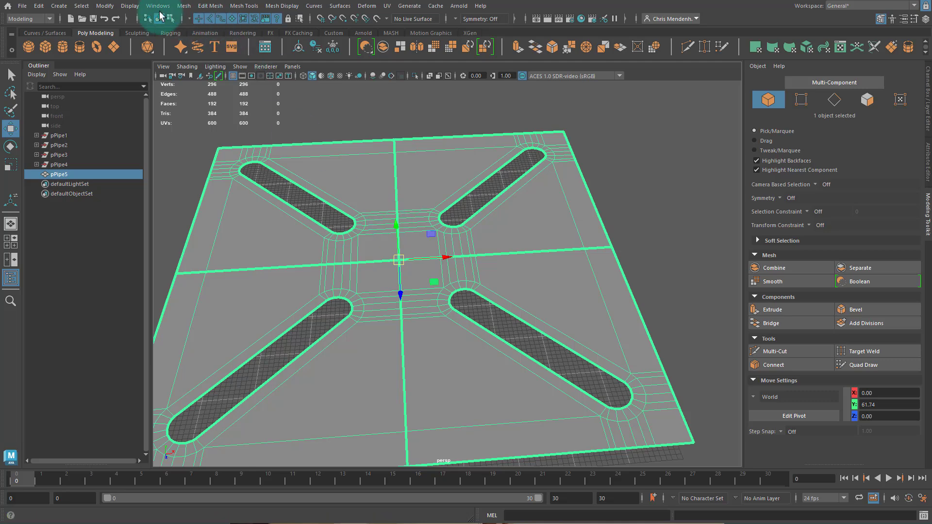
pyautogui.click(210, 5)
pyautogui.click(240, 106)
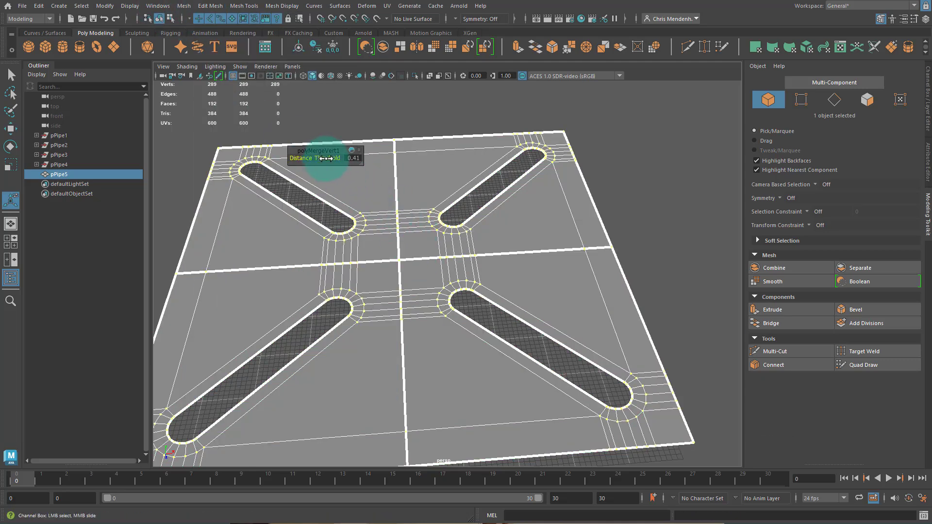
pyautogui.moveTo(325, 158); pyautogui.dragTo(373, 186)
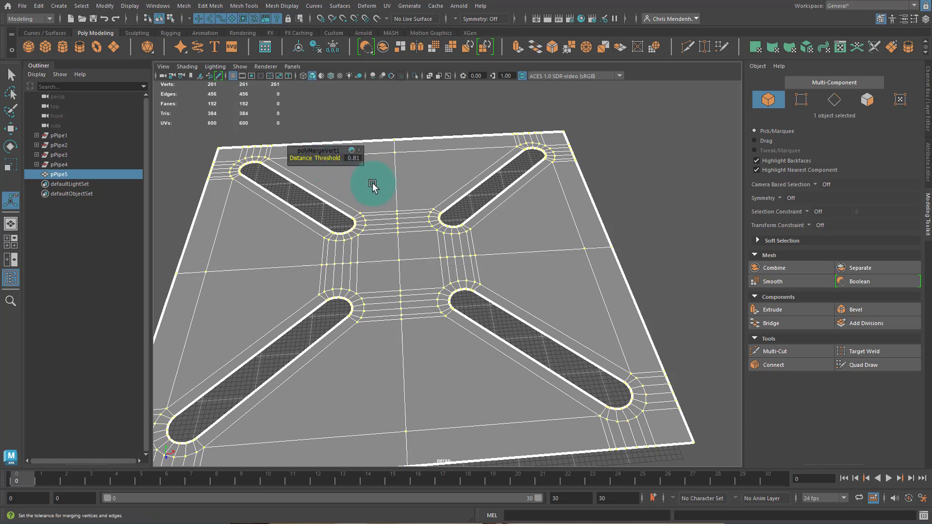
pyautogui.keyDown('alt'); pyautogui.moveTo(391, 242); pyautogui.dragTo(461, 212, button='middle'); pyautogui.keyUp('alt')
pyautogui.keyDown('alt'); pyautogui.moveTo(461, 212); pyautogui.dragTo(484, 256); pyautogui.keyUp('alt')
pyautogui.moveTo(316, 158); pyautogui.dragTo(319, 157)
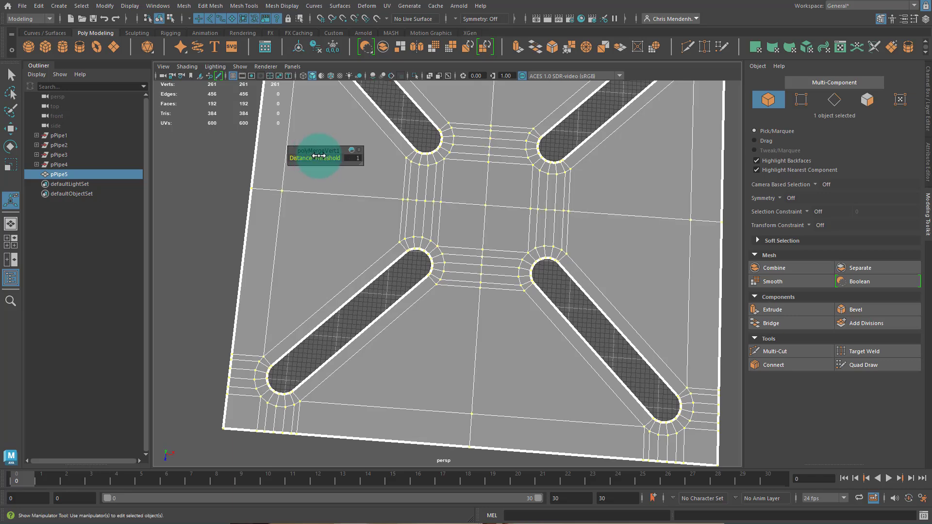
pyautogui.click(453, 225)
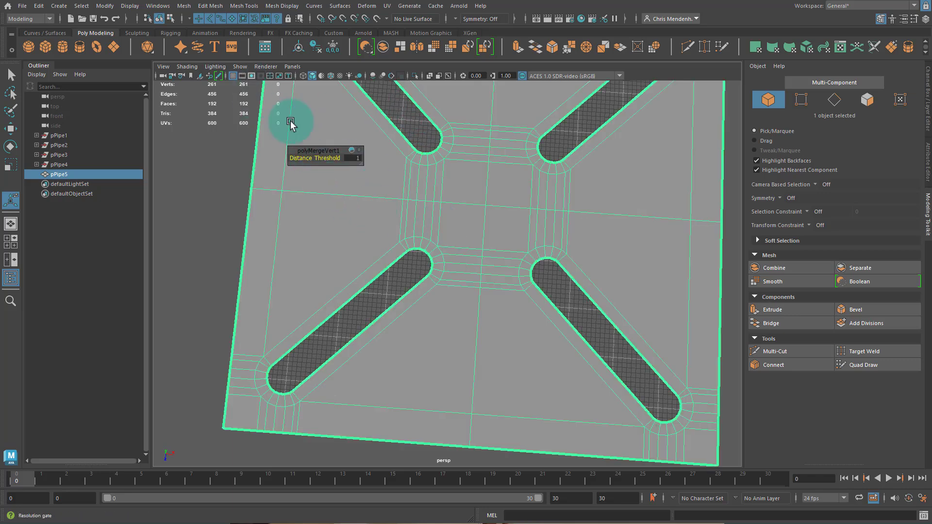
pyautogui.press('q')
pyautogui.click(128, 5)
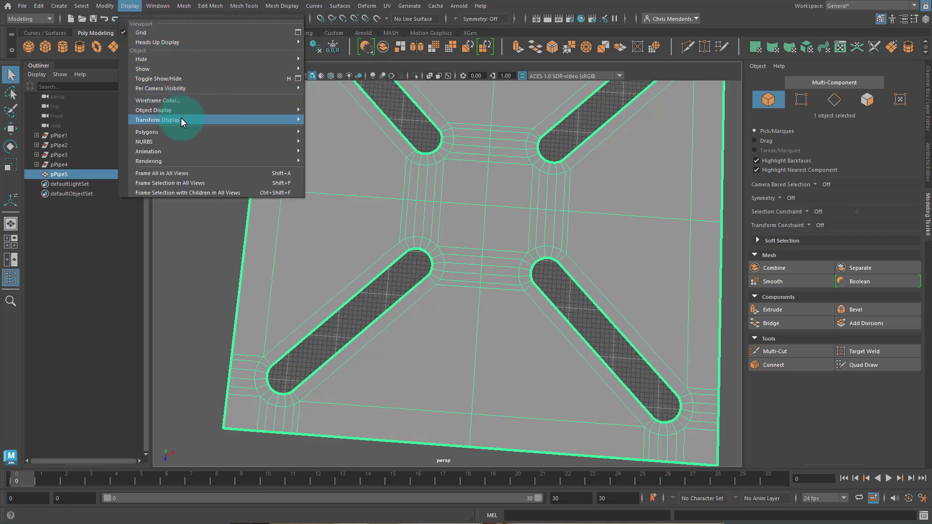
pyautogui.moveTo(189, 131)
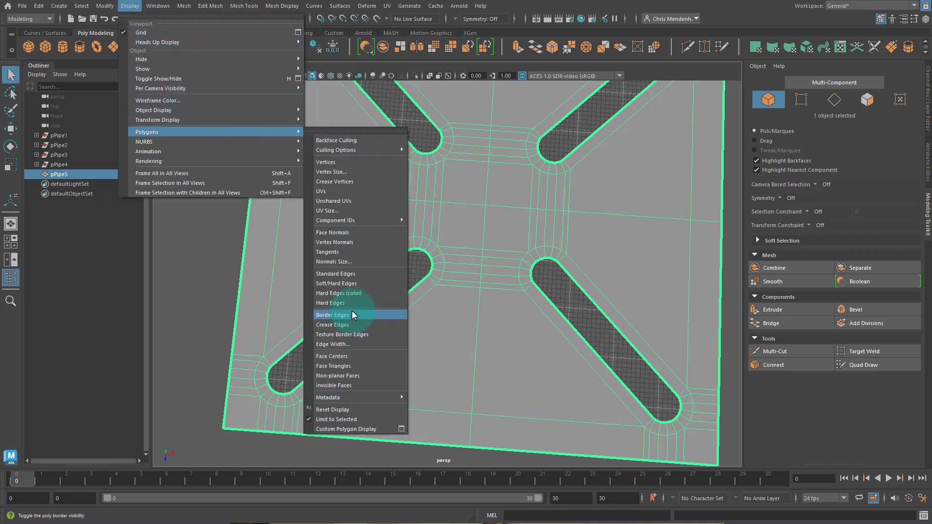
pyautogui.click(479, 195)
pyautogui.moveTo(478, 195)
pyautogui.keyDown('alt'); pyautogui.mouseDown()
pyautogui.moveTo(511, 227)
pyautogui.moveTo(470, 193)
pyautogui.mouseUp(); pyautogui.keyUp('alt')
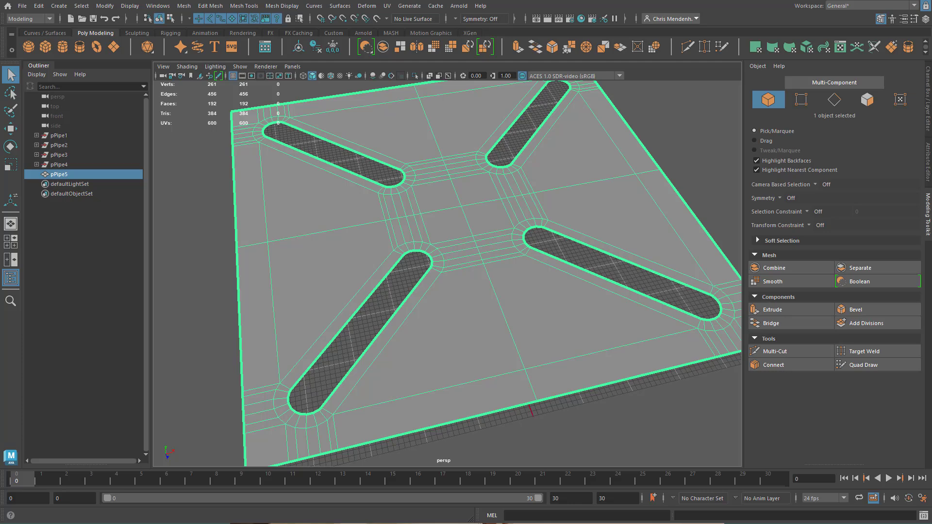
# - Check the drill press reference photo in the browser and chamfer the vertex at the table's centre with a width of 0.25
pyautogui.hotkey('alt', 'Tab')
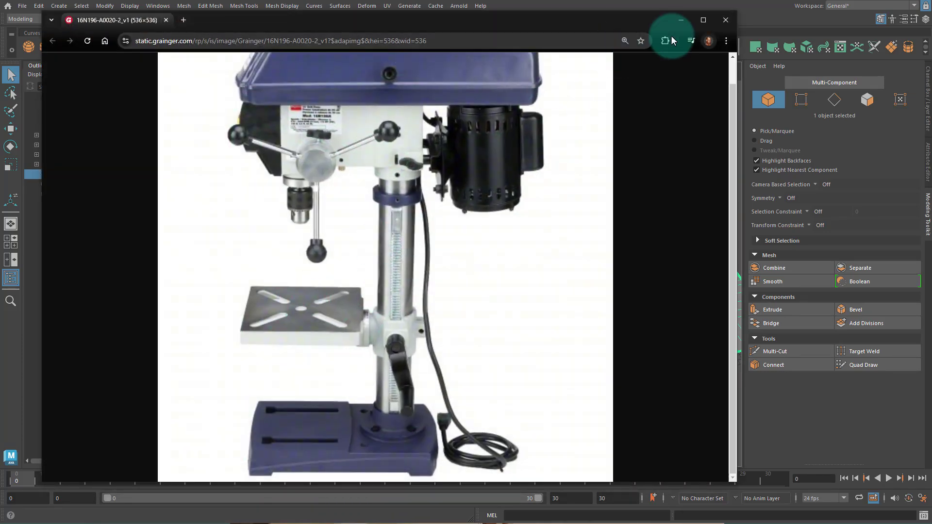
pyautogui.click(678, 20)
pyautogui.scroll(5, 513, 203)
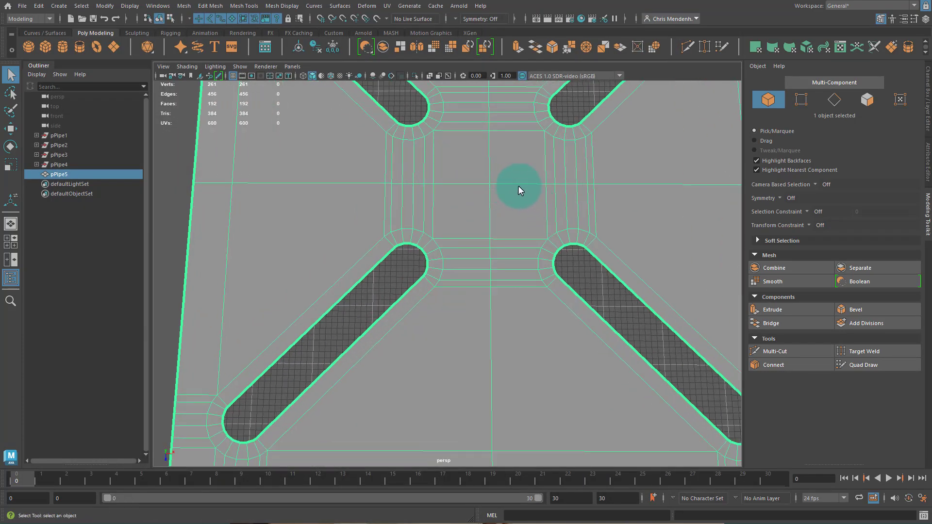
pyautogui.press('F9')
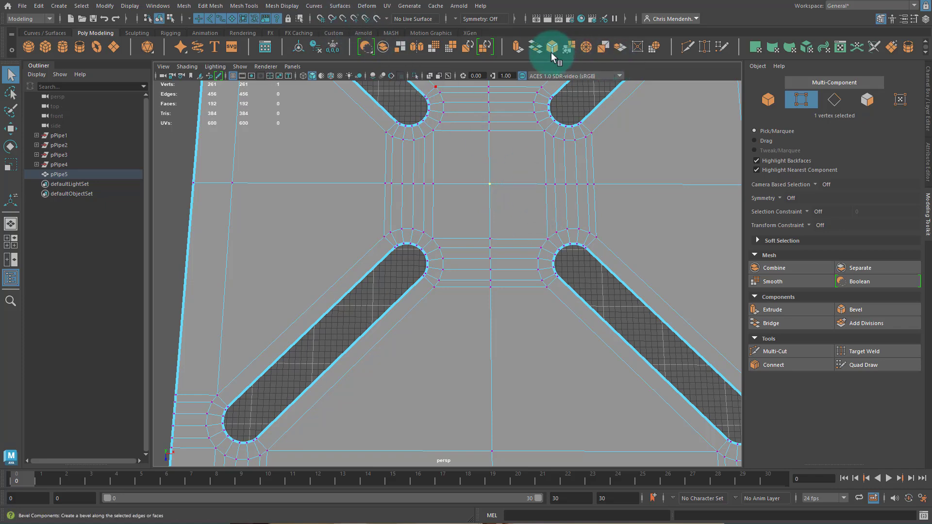
pyautogui.click(553, 51)
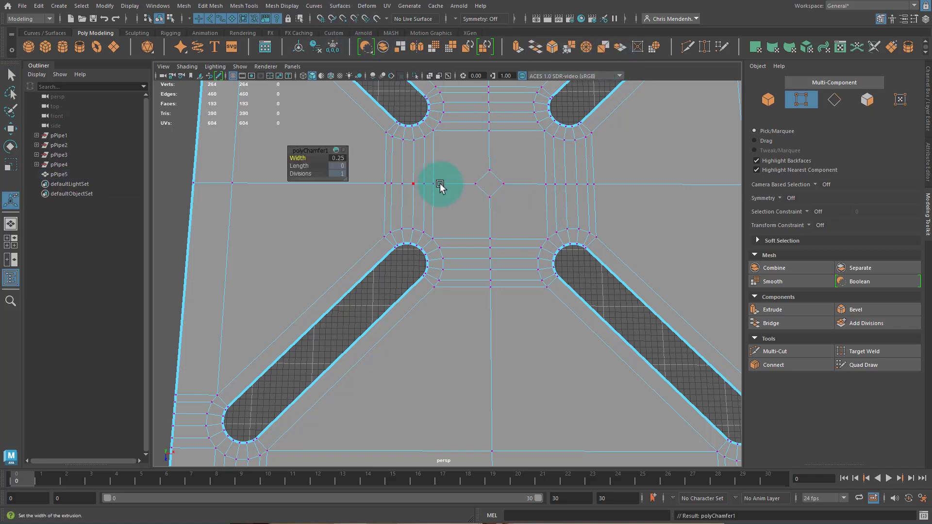
pyautogui.press('q')
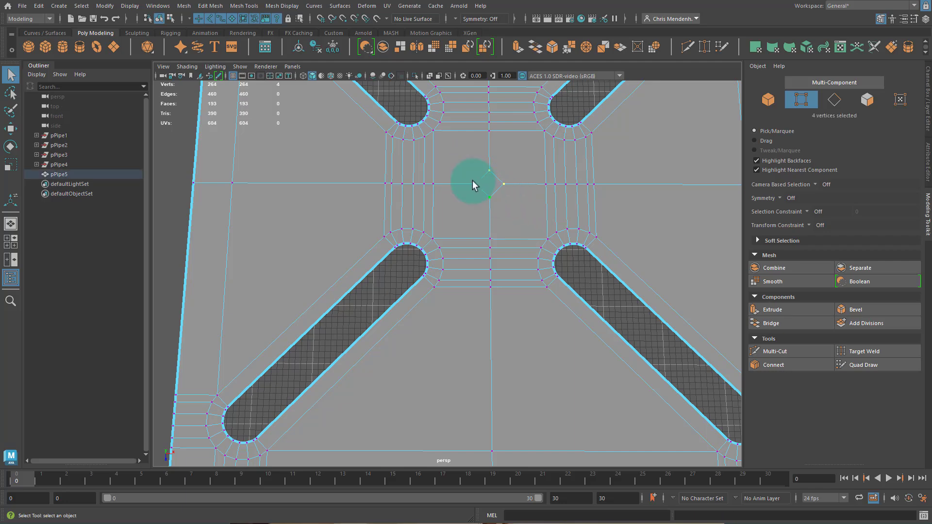
# - Circularize the four chamfered vertices at the table's centre with added divisions, forming a twelve-vertex circle
pyautogui.click(59, 6)
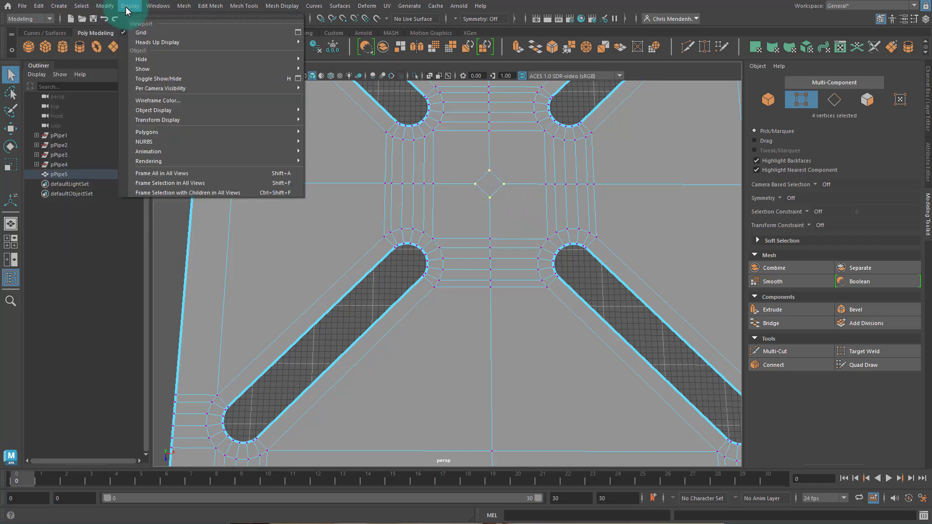
pyautogui.moveTo(210, 6)
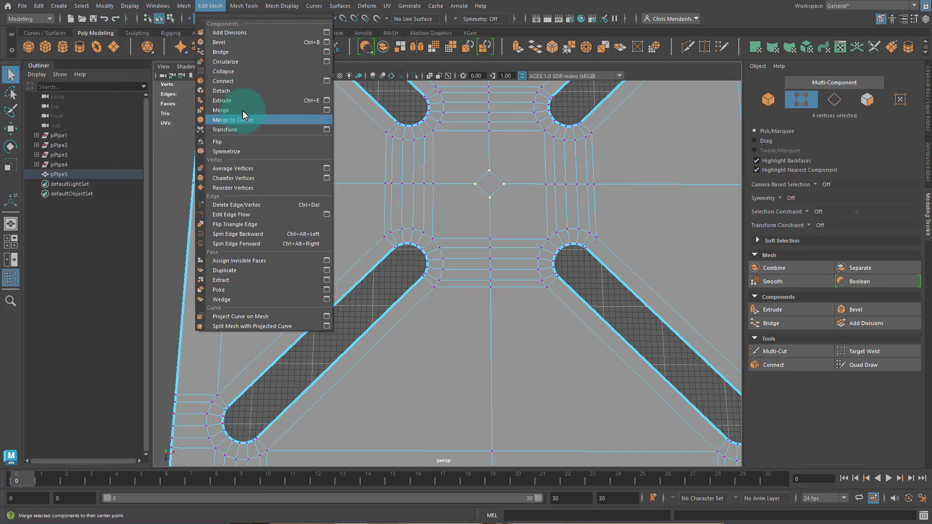
pyautogui.click(243, 61)
pyautogui.click(315, 212)
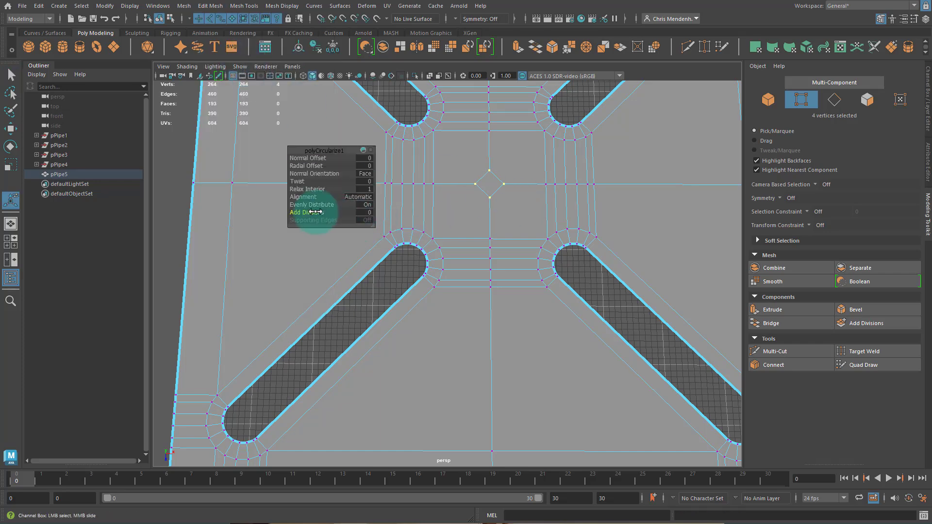
# - Delete the circular face at the table's centre to open a round hole
pyautogui.keyDown('alt'); pyautogui.moveTo(550, 219); pyautogui.dragTo(502, 198); pyautogui.keyUp('alt')
pyautogui.moveTo(507, 154); pyautogui.dragTo(499, 211, button='right')
pyautogui.click(496, 194)
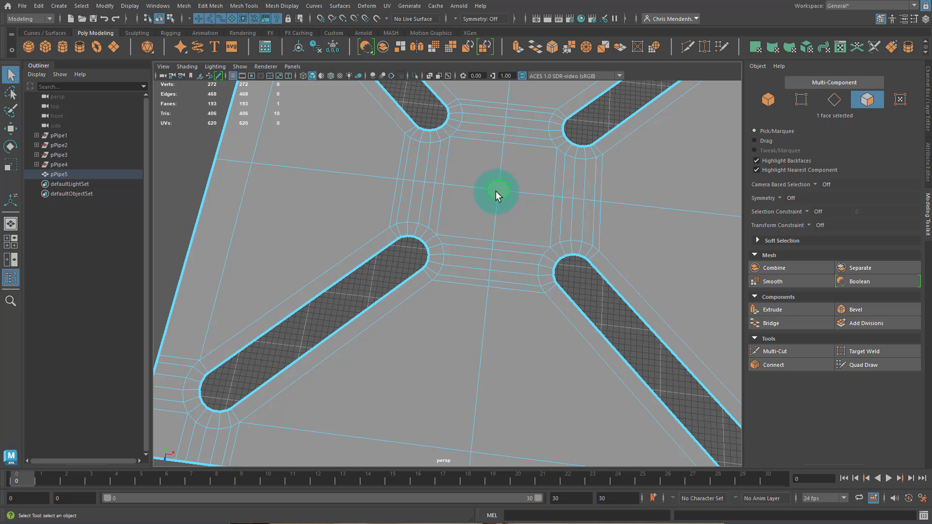
pyautogui.press('Delete')
pyautogui.keyDown('alt'); pyautogui.moveTo(496, 194); pyautogui.dragTo(442, 234, button='middle'); pyautogui.keyUp('alt')
pyautogui.keyDown('alt'); pyautogui.moveTo(442, 234); pyautogui.dragTo(614, 266, button='right'); pyautogui.keyUp('alt')
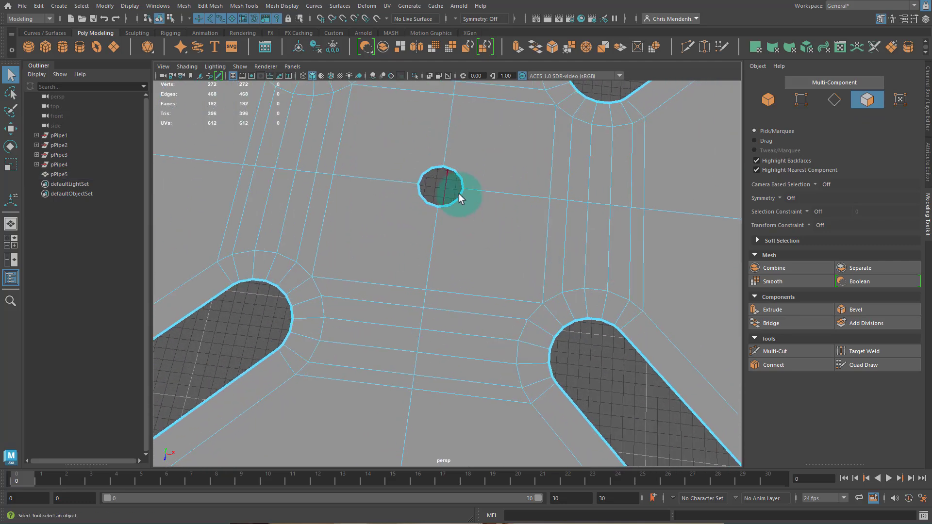
# - Select the centre hole's twelve border vertices and scale them up evenly in X and Z to enlarge the hole
pyautogui.keyDown('alt'); pyautogui.moveTo(459, 193); pyautogui.dragTo(468, 276, button='middle'); pyautogui.keyUp('alt')
pyautogui.keyDown('alt'); pyautogui.moveTo(433, 225); pyautogui.dragTo(466, 216, button='right'); pyautogui.keyUp('alt')
pyautogui.keyDown('alt'); pyautogui.moveTo(510, 153); pyautogui.dragTo(522, 319, button='middle'); pyautogui.keyUp('alt')
pyautogui.keyDown('alt'); pyautogui.moveTo(584, 256); pyautogui.dragTo(518, 304, button='right'); pyautogui.keyUp('alt')
pyautogui.keyDown('alt'); pyautogui.moveTo(518, 304); pyautogui.dragTo(509, 330); pyautogui.keyUp('alt')
pyautogui.keyDown('alt'); pyautogui.moveTo(497, 319); pyautogui.dragTo(453, 305, button='middle'); pyautogui.keyUp('alt')
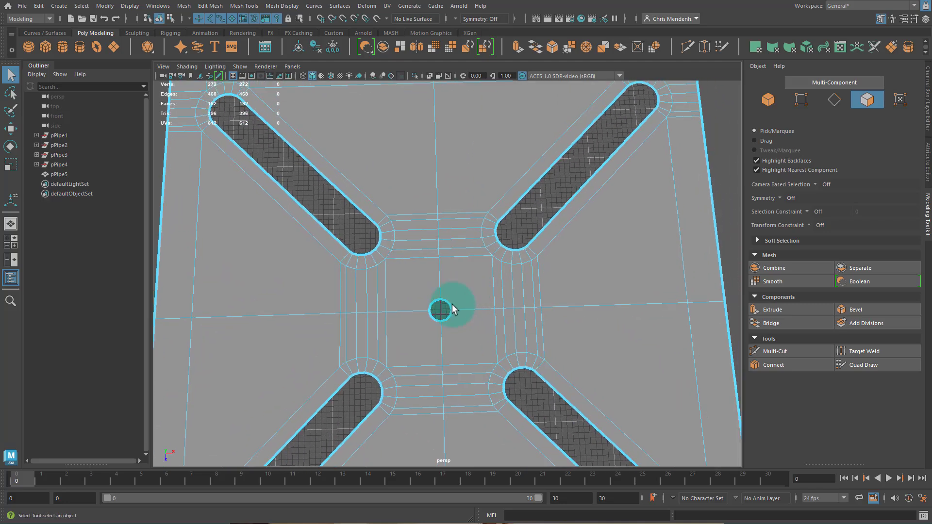
pyautogui.press('F9')
pyautogui.doubleClick(453, 312)
pyautogui.press('r')
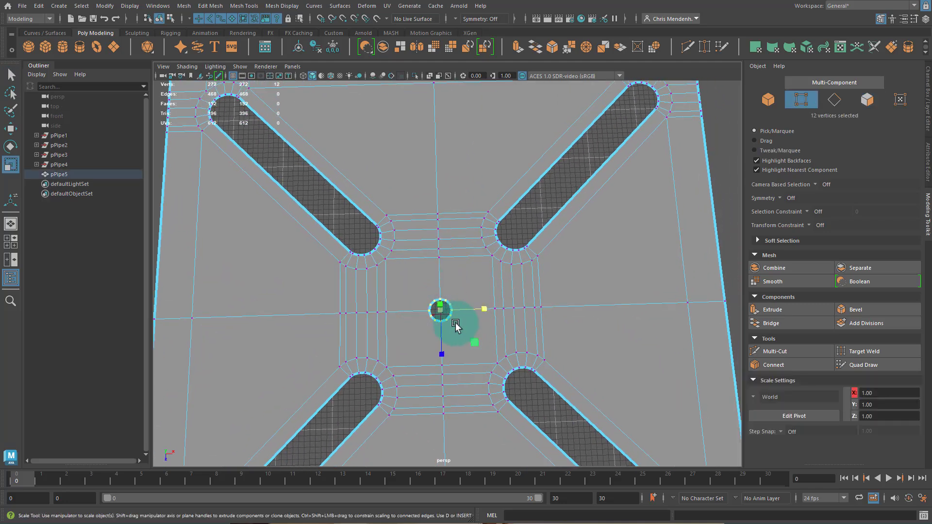
pyautogui.moveTo(474, 327); pyautogui.dragTo(513, 352)
pyautogui.keyDown('alt'); pyautogui.moveTo(421, 233); pyautogui.dragTo(408, 260, button='middle'); pyautogui.keyUp('alt')
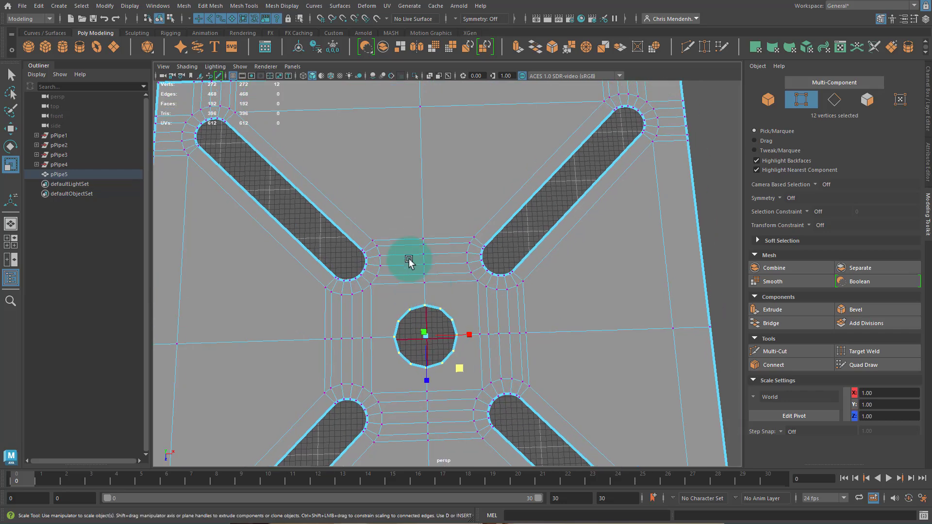
# - Cut two edges with Multi-Cut from the centre hole's upper vertices, beside the centreline, straight to the table's rear border
pyautogui.keyDown('alt'); pyautogui.moveTo(407, 260); pyautogui.dragTo(492, 270, button='right'); pyautogui.keyUp('alt')
pyautogui.keyDown('alt'); pyautogui.moveTo(438, 232); pyautogui.dragTo(446, 207, button='middle'); pyautogui.keyUp('alt')
pyautogui.keyDown('alt'); pyautogui.moveTo(481, 226); pyautogui.dragTo(411, 236, button='right'); pyautogui.keyUp('alt')
pyautogui.keyDown('alt'); pyautogui.moveTo(454, 206); pyautogui.dragTo(451, 245, button='middle'); pyautogui.keyUp('alt')
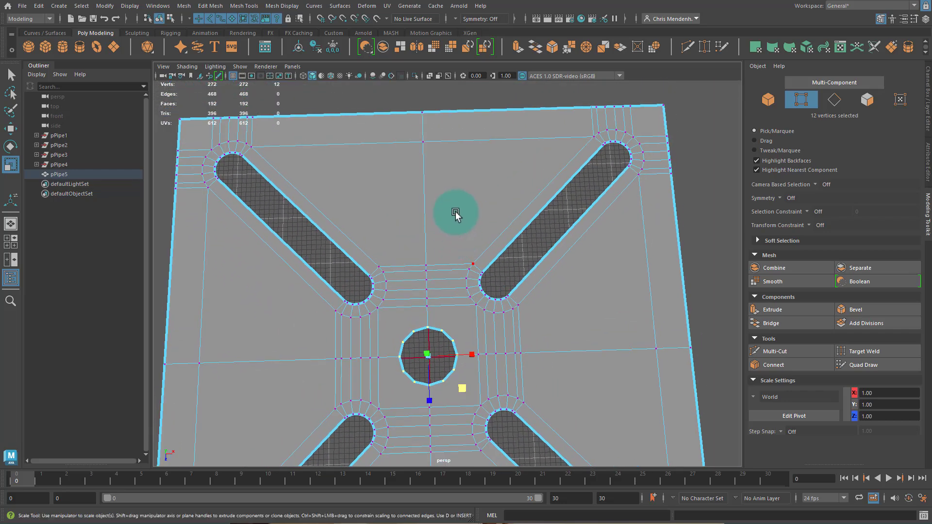
pyautogui.hotkey('ctrl', 'shift', 'x')
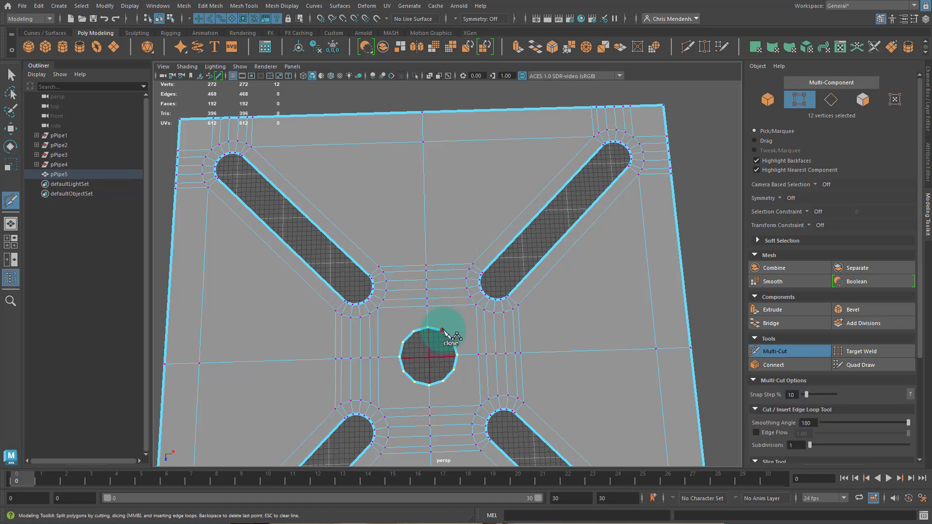
pyautogui.click(442, 330)
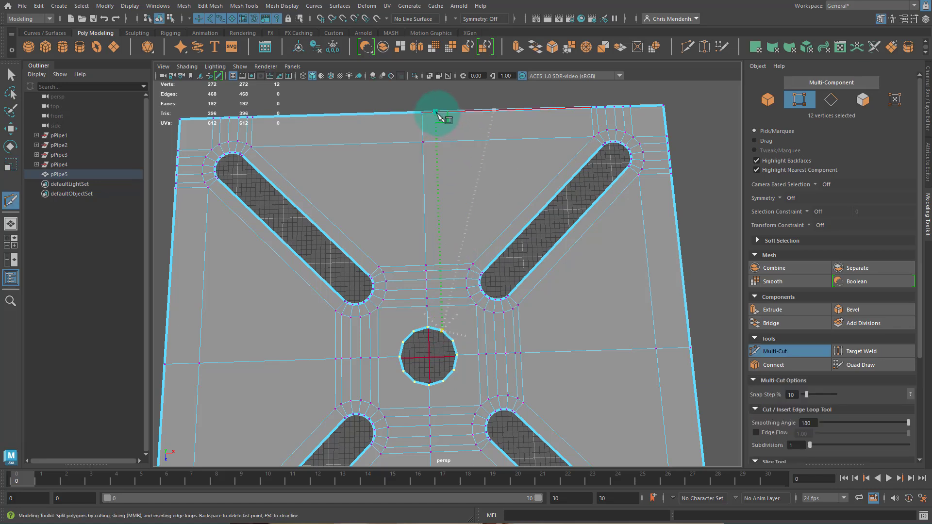
pyautogui.click(435, 113)
pyautogui.press('Return')
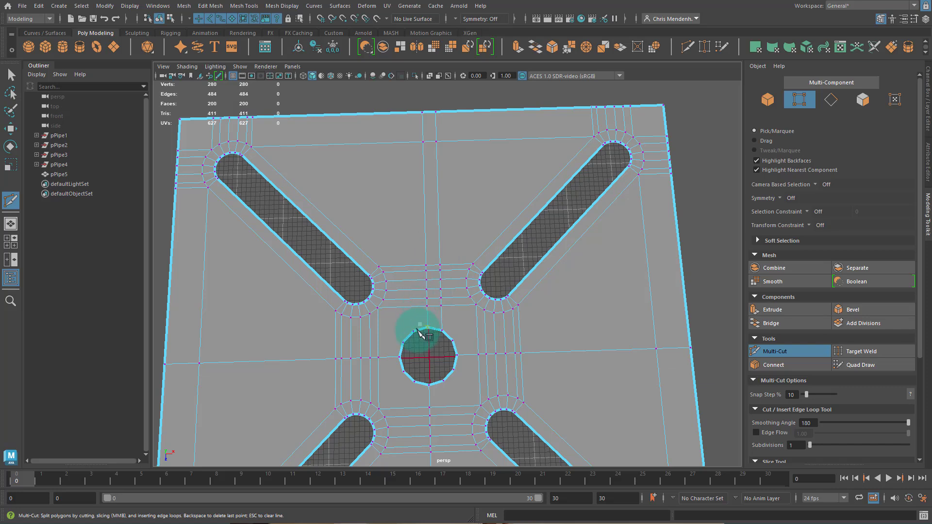
pyautogui.click(413, 331)
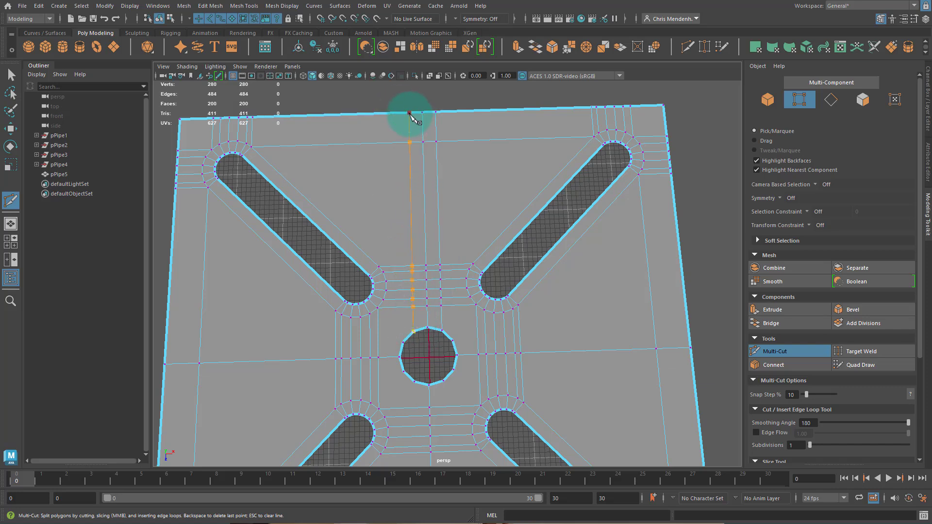
pyautogui.click(409, 114)
pyautogui.press('Return')
# - Cut two edges from the centre hole's two upper-right vertices straight across to the table's right border
pyautogui.click(453, 341)
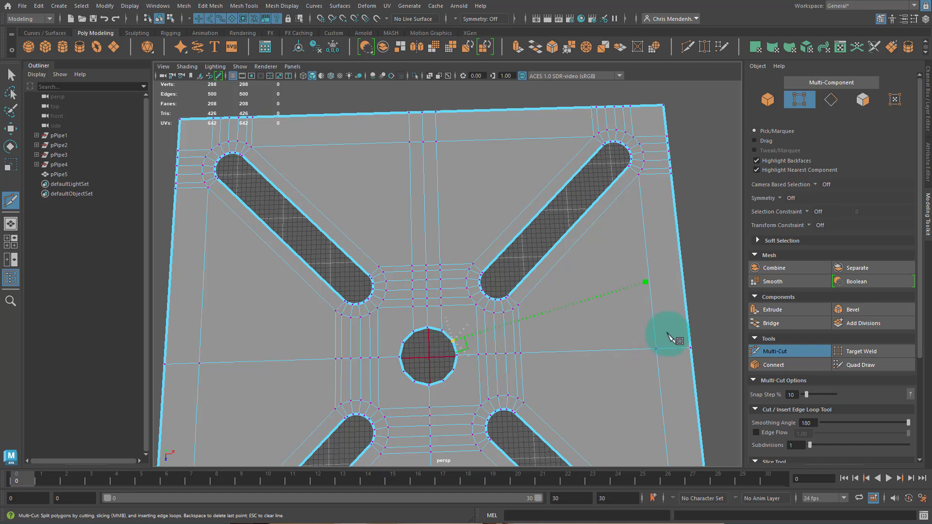
pyautogui.click(687, 334)
pyautogui.press('Return')
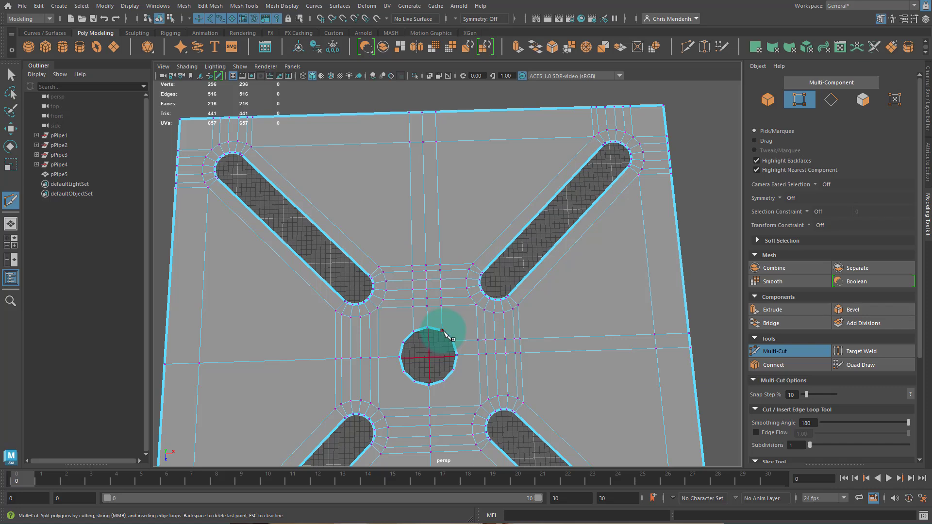
pyautogui.click(442, 330)
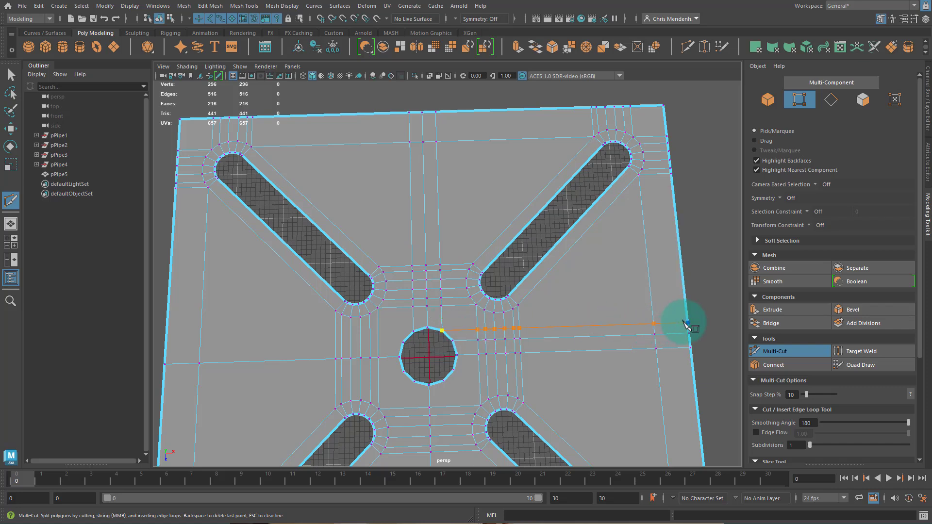
# - Cut two edges from the centre hole's two upper-left vertices straight across to the table's left border
pyautogui.click(418, 334)
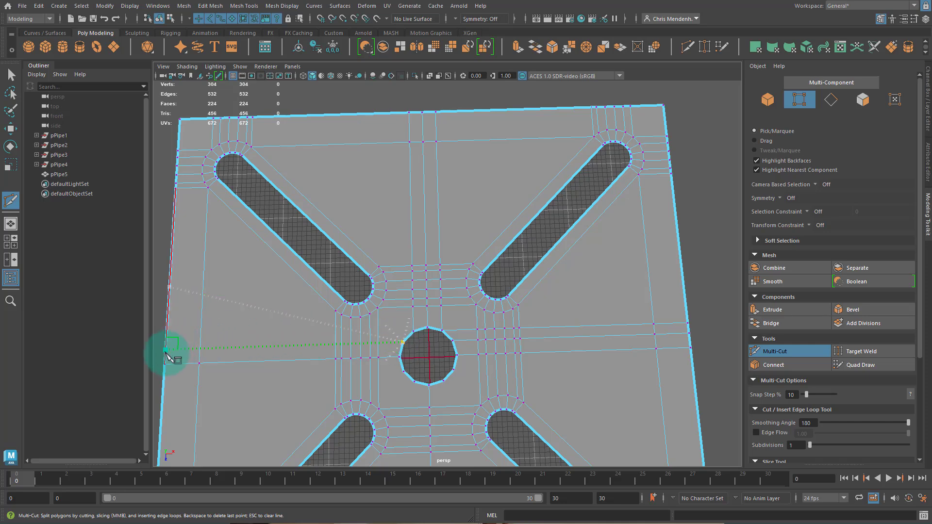
pyautogui.rightClick(166, 353)
pyautogui.keyDown('alt'); pyautogui.moveTo(445, 367); pyautogui.dragTo(460, 295, button='middle'); pyautogui.keyUp('alt')
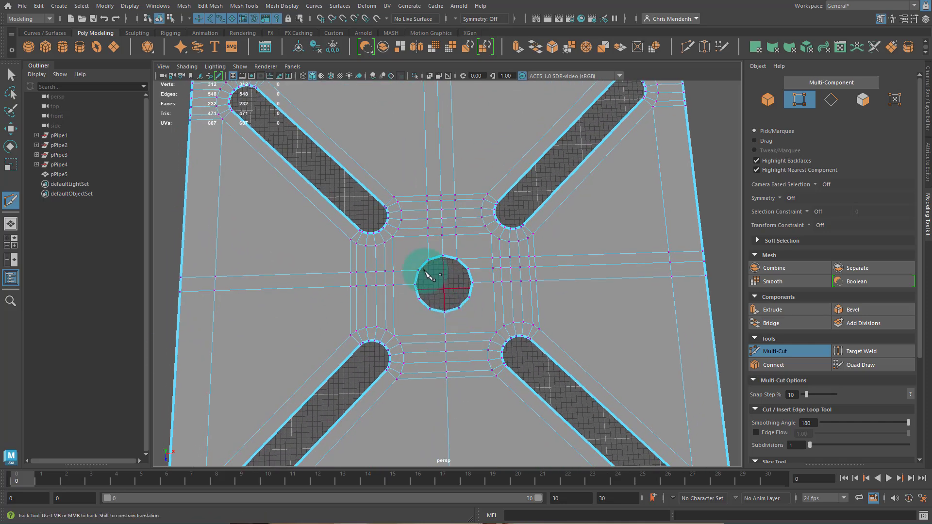
pyautogui.click(428, 261)
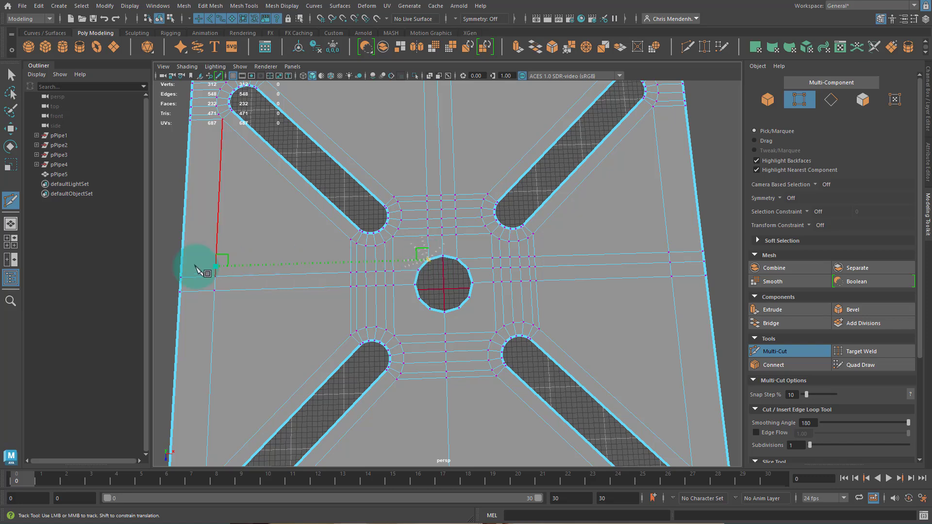
pyautogui.click(181, 266)
pyautogui.rightClick(180, 267)
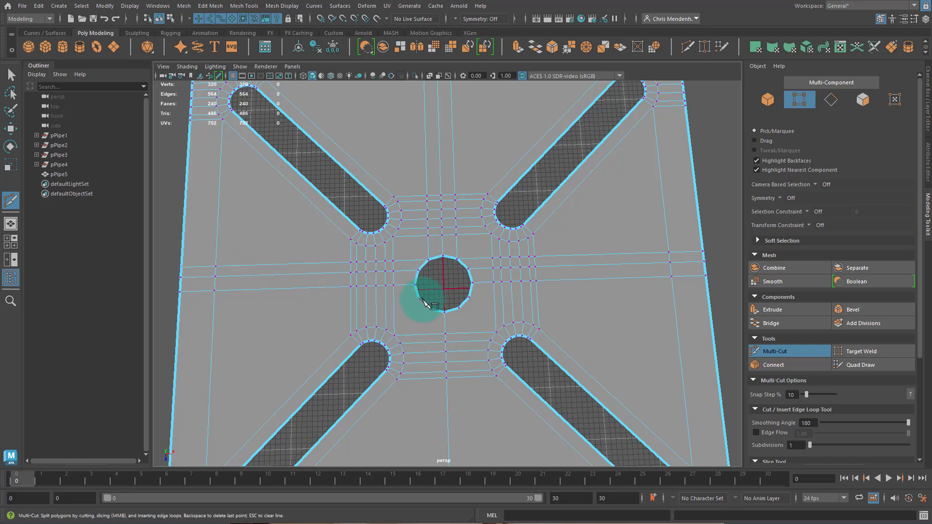
# - Cut edges from the hole's vertices just below the horizontal centreline to the table's left and right borders
pyautogui.click(421, 301)
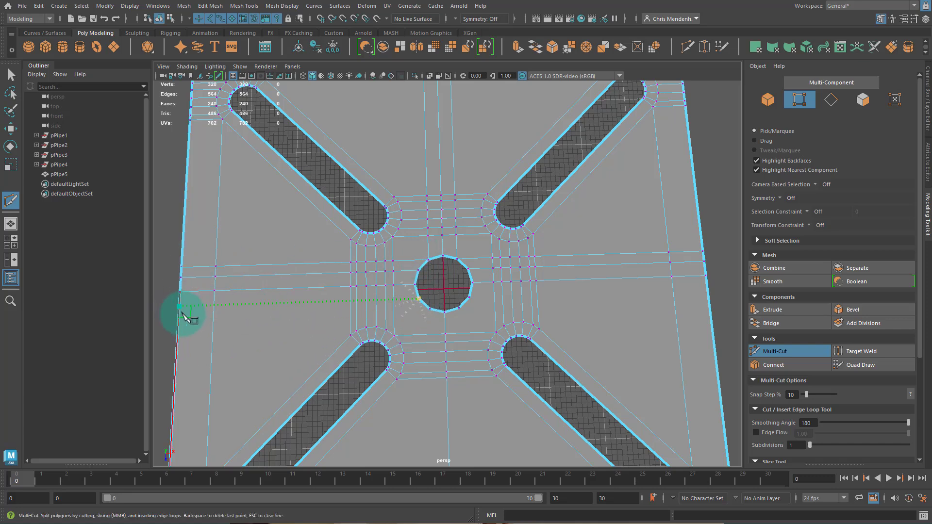
pyautogui.click(182, 313)
pyautogui.rightClick(183, 313)
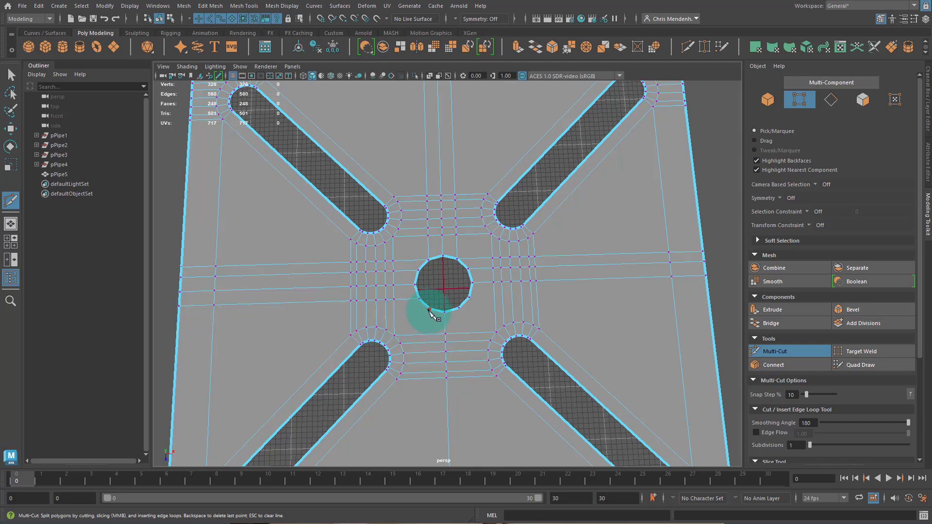
pyautogui.press('alt')
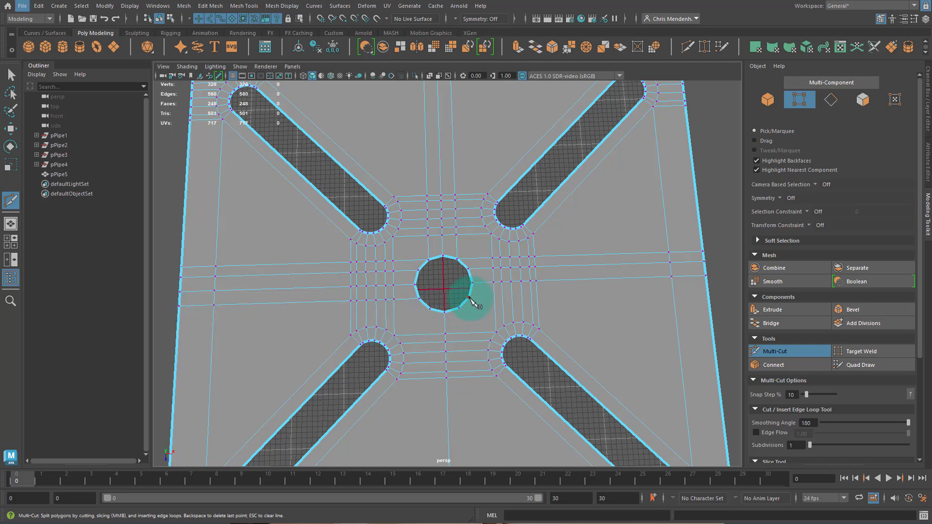
pyautogui.click(469, 297)
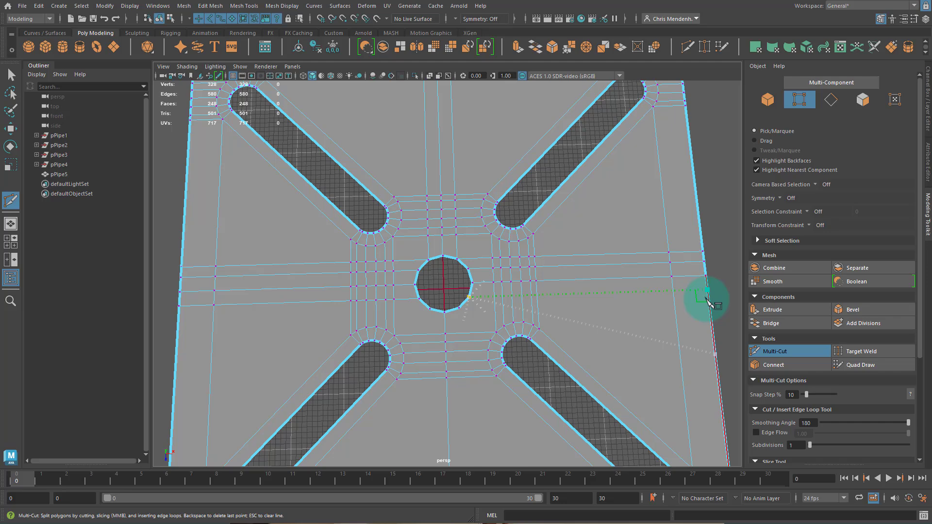
pyautogui.keyDown('alt'); pyautogui.moveTo(706, 302); pyautogui.dragTo(455, 258, button='right'); pyautogui.keyUp('alt')
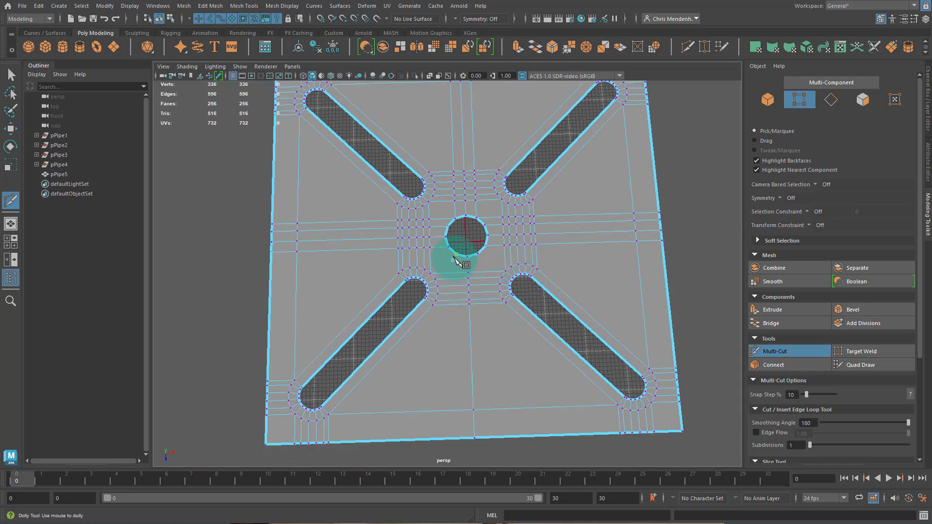
# - Cut two edges from the centre hole's lower vertices, beside the centreline, to the table's front border and leave Multi-Cut
pyautogui.click(457, 254)
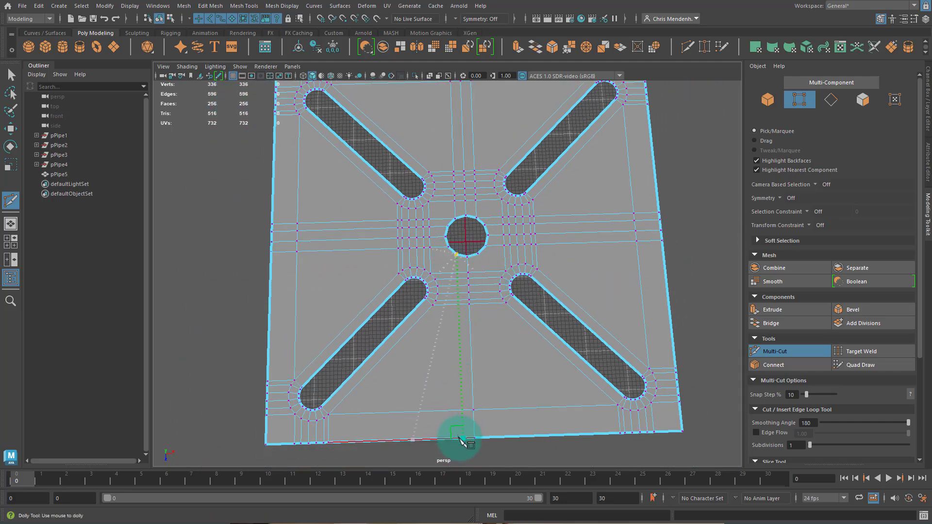
pyautogui.click(460, 438)
pyautogui.press('Return')
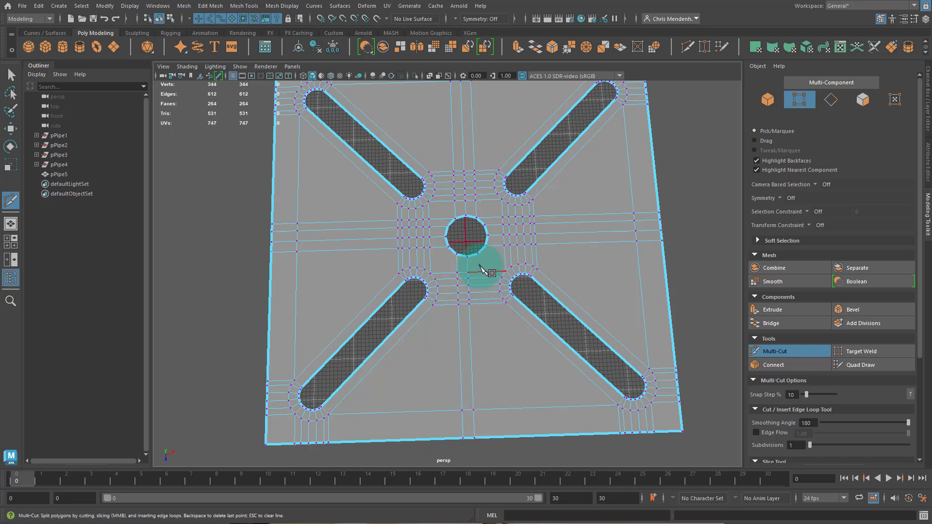
pyautogui.click(478, 254)
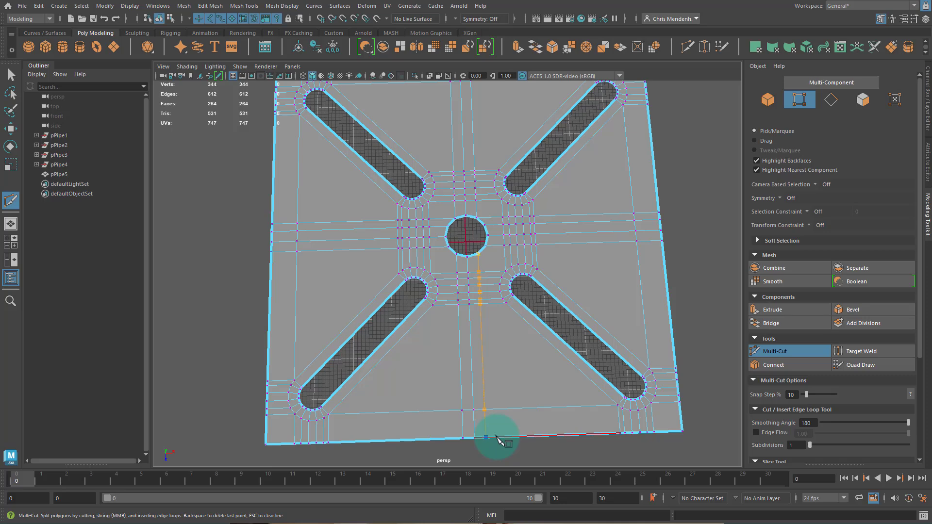
pyautogui.scroll(4, 509, 380)
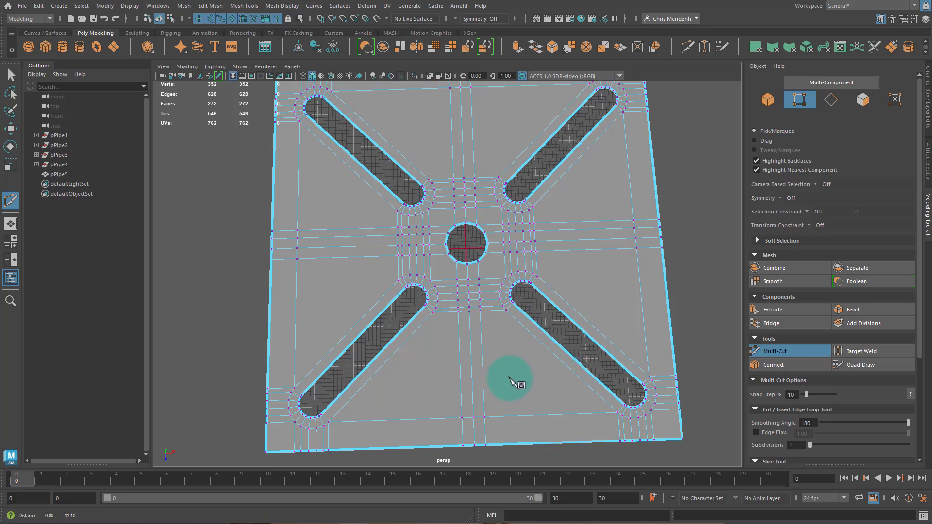
pyautogui.scroll(1, 510, 358)
pyautogui.press('q')
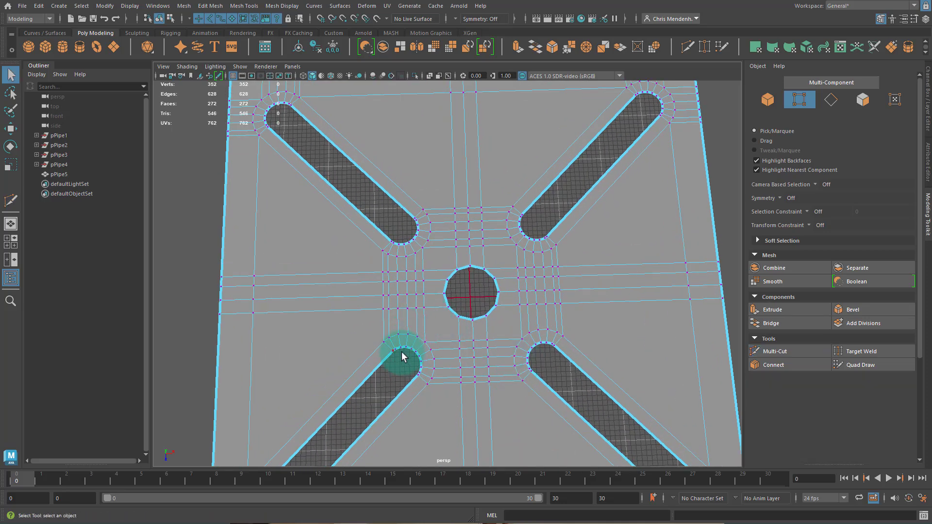
# - Select the whole table mesh and extrude all its faces together to give the flat plate thickness
pyautogui.moveTo(403, 353); pyautogui.dragTo(425, 276, button='right')
pyautogui.scroll(-5, 425, 277)
pyautogui.scroll(4, 430, 287)
pyautogui.keyDown('alt'); pyautogui.moveTo(432, 287); pyautogui.dragTo(450, 331); pyautogui.keyUp('alt')
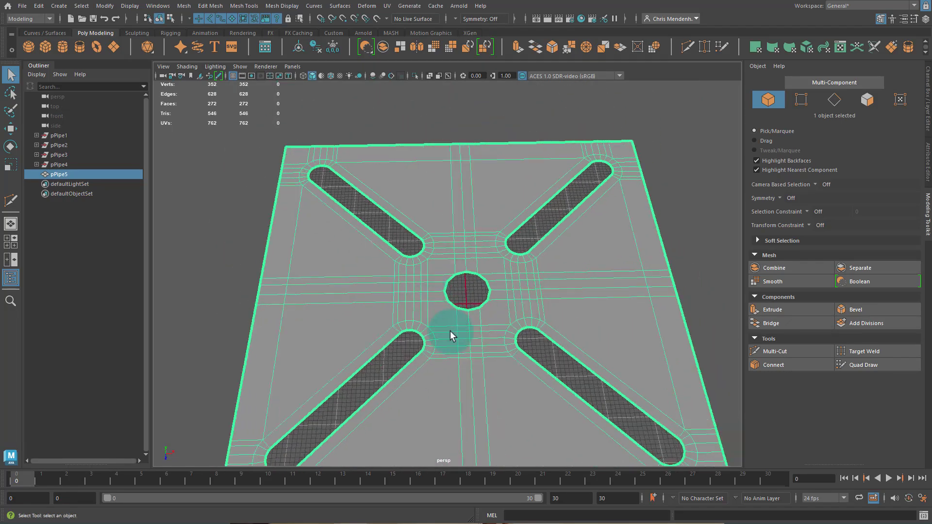
pyautogui.keyDown('alt'); pyautogui.moveTo(482, 373); pyautogui.dragTo(470, 292); pyautogui.keyUp('alt')
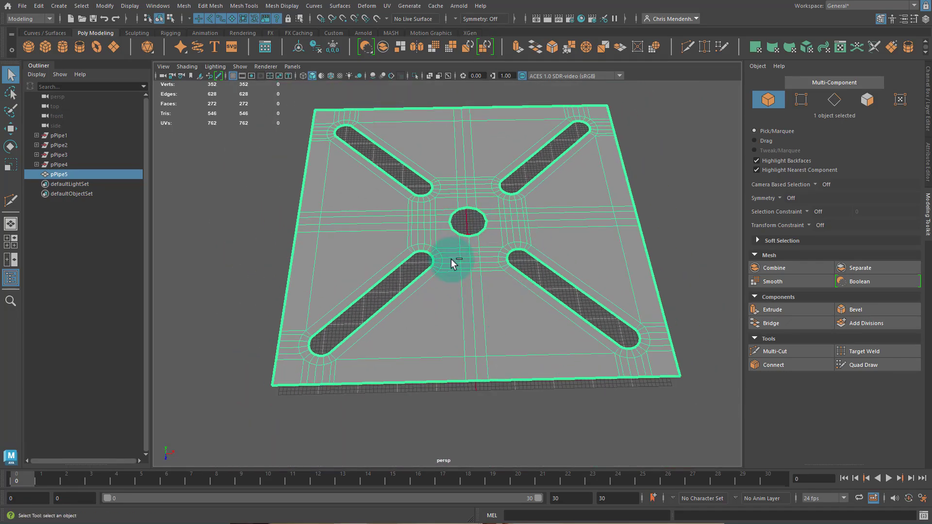
pyautogui.hotkey('ctrl', 'e')
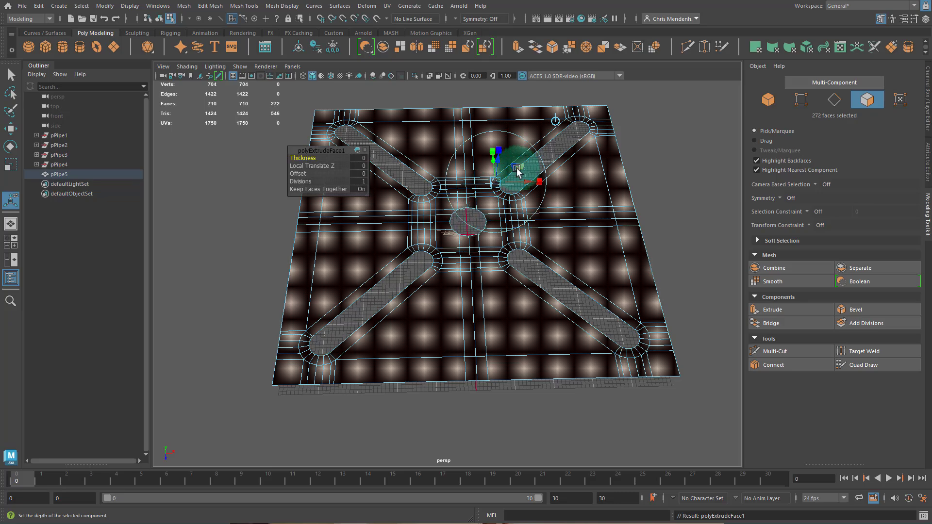
pyautogui.moveTo(517, 171); pyautogui.dragTo(449, 283)
# - Bevel the edge loops around the centre hole's upper and lower rims with a small fraction, and return to object mode
pyautogui.keyDown('alt'); pyautogui.moveTo(449, 283); pyautogui.dragTo(518, 239, button='middle'); pyautogui.keyUp('alt')
pyautogui.moveTo(444, 328); pyautogui.dragTo(445, 287, button='right')
pyautogui.click(446, 335)
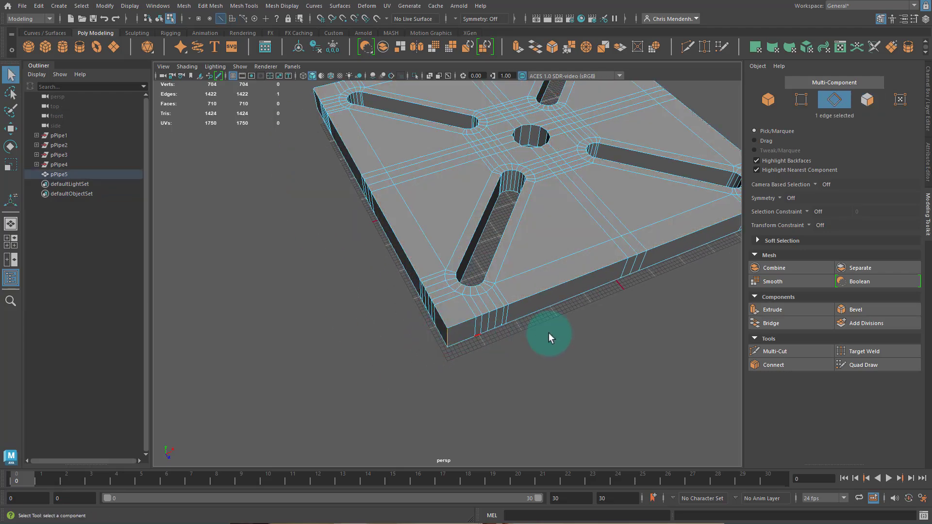
pyautogui.keyDown('alt'); pyautogui.moveTo(550, 337); pyautogui.dragTo(478, 291); pyautogui.keyUp('alt')
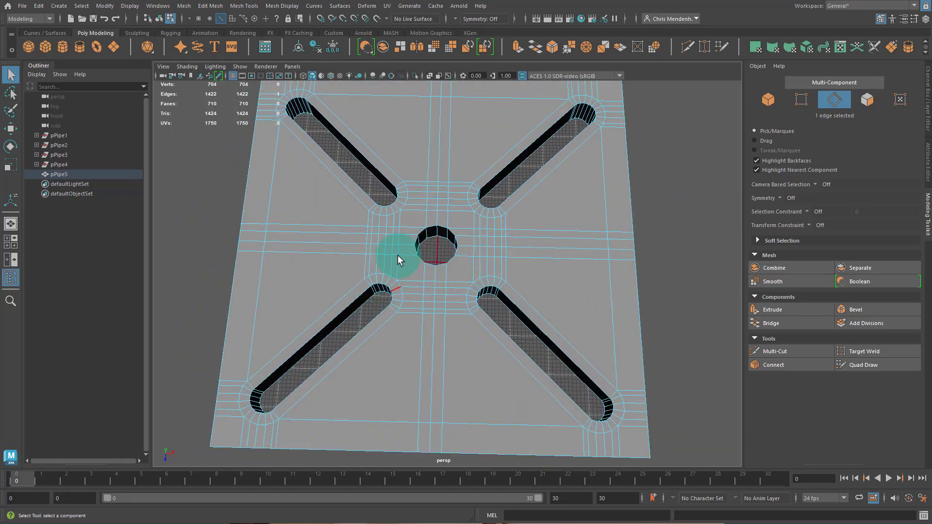
pyautogui.scroll(5, 473, 235)
pyautogui.doubleClick(400, 147)
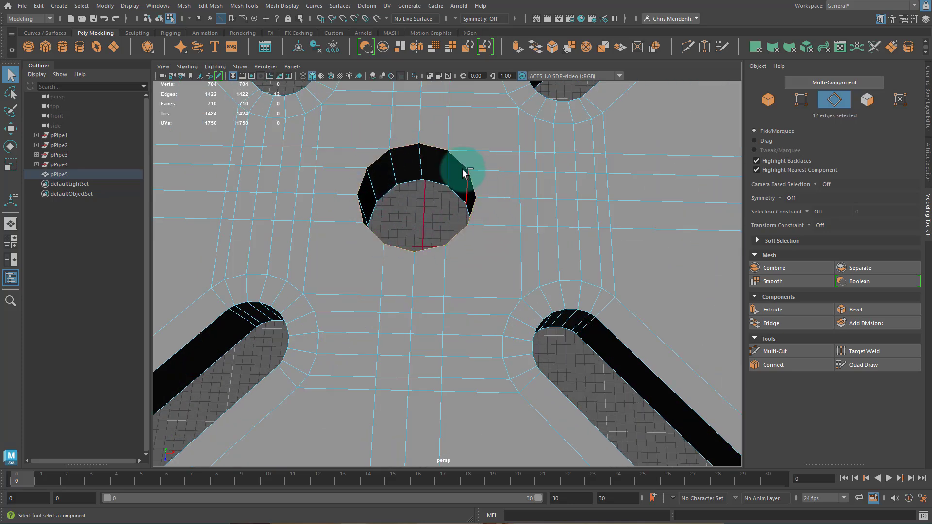
pyautogui.keyDown('shift'); pyautogui.doubleClick(434, 183); pyautogui.keyUp('shift')
pyautogui.keyDown('shift'); pyautogui.click(433, 183); pyautogui.keyUp('shift')
pyautogui.keyDown('shift'); pyautogui.click(406, 181); pyautogui.keyUp('shift')
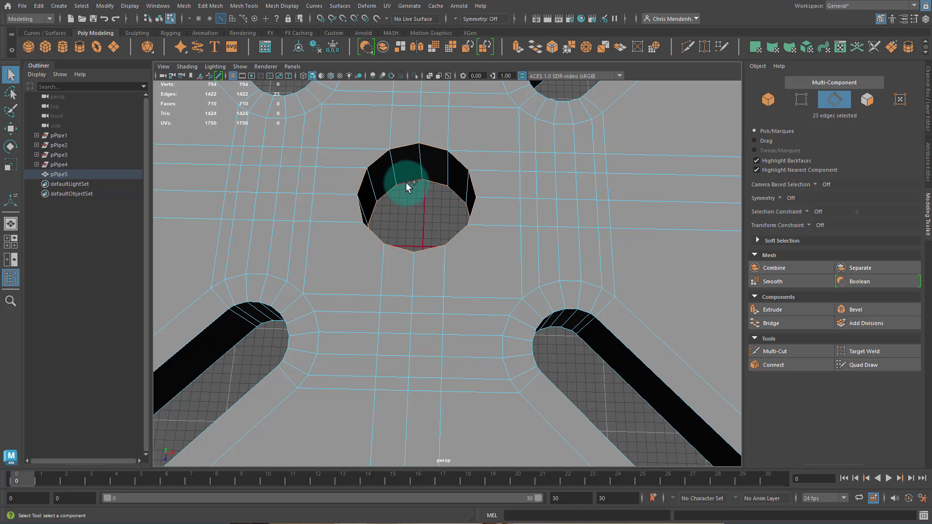
pyautogui.scroll(-5, 485, 234)
pyautogui.keyDown('alt'); pyautogui.moveTo(379, 295); pyautogui.dragTo(404, 299); pyautogui.keyUp('alt')
pyautogui.keyDown('alt'); pyautogui.moveTo(345, 284); pyautogui.dragTo(629, 307, button='right'); pyautogui.keyUp('alt')
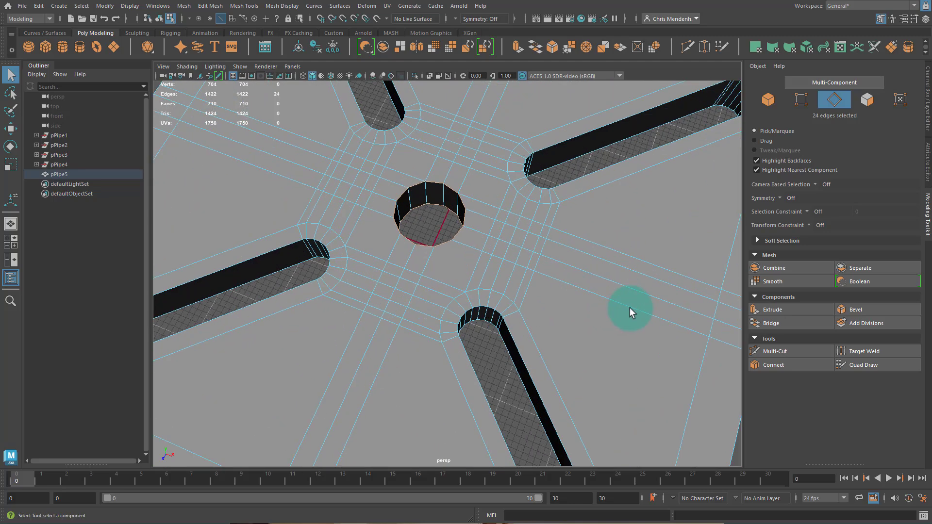
pyautogui.keyDown('alt'); pyautogui.moveTo(425, 257); pyautogui.dragTo(451, 249); pyautogui.keyUp('alt')
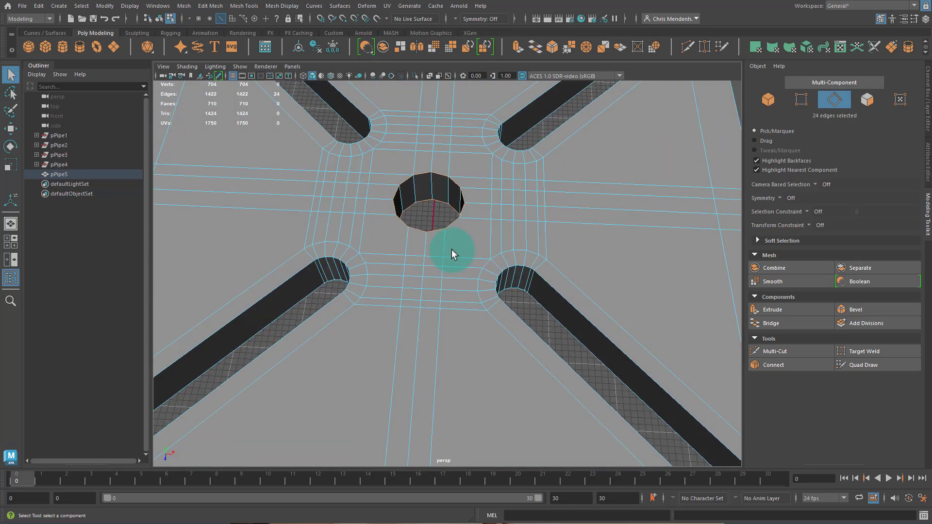
pyautogui.click(552, 49)
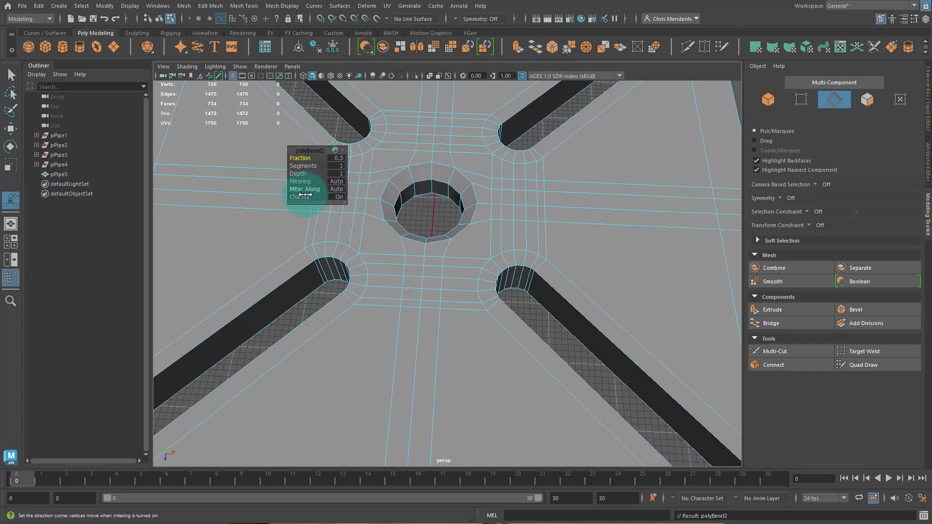
pyautogui.moveTo(308, 158); pyautogui.dragTo(246, 156)
pyautogui.moveTo(401, 264); pyautogui.dragTo(558, 150, button='right')
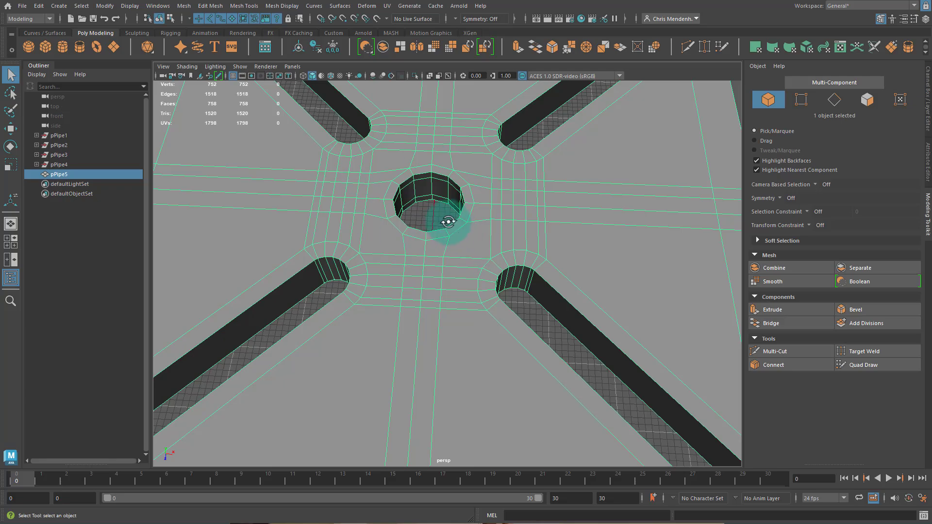
pyautogui.keyDown('alt'); pyautogui.moveTo(448, 222); pyautogui.dragTo(502, 217); pyautogui.keyUp('alt')
pyautogui.scroll(-8, 535, 205)
pyautogui.keyDown('alt'); pyautogui.moveTo(550, 277); pyautogui.dragTo(485, 336); pyautogui.keyUp('alt')
pyautogui.keyDown('alt'); pyautogui.moveTo(445, 363); pyautogui.dragTo(422, 305); pyautogui.keyUp('alt')
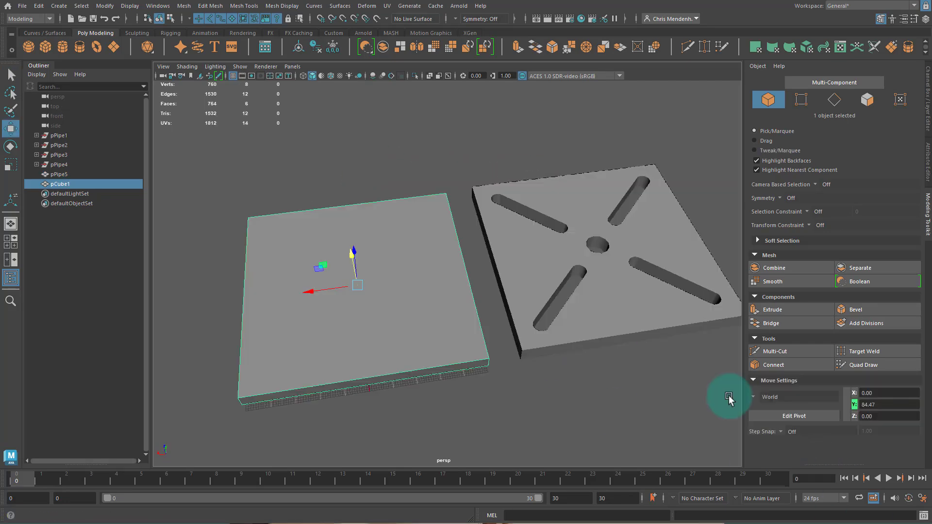
pyautogui.keyDown('alt'); pyautogui.moveTo(474, 270); pyautogui.dragTo(453, 259); pyautogui.keyUp('alt')
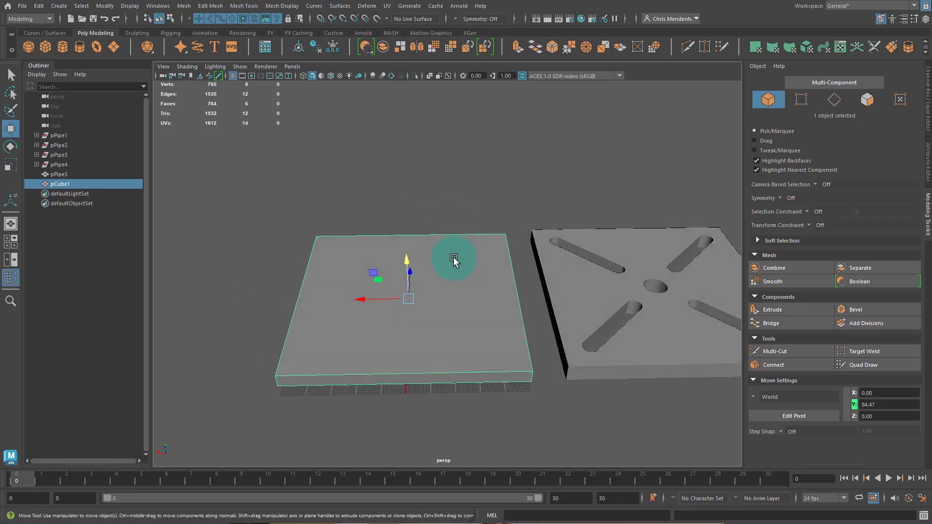
pyautogui.keyDown('alt'); pyautogui.moveTo(495, 232); pyautogui.dragTo(427, 265); pyautogui.keyUp('alt')
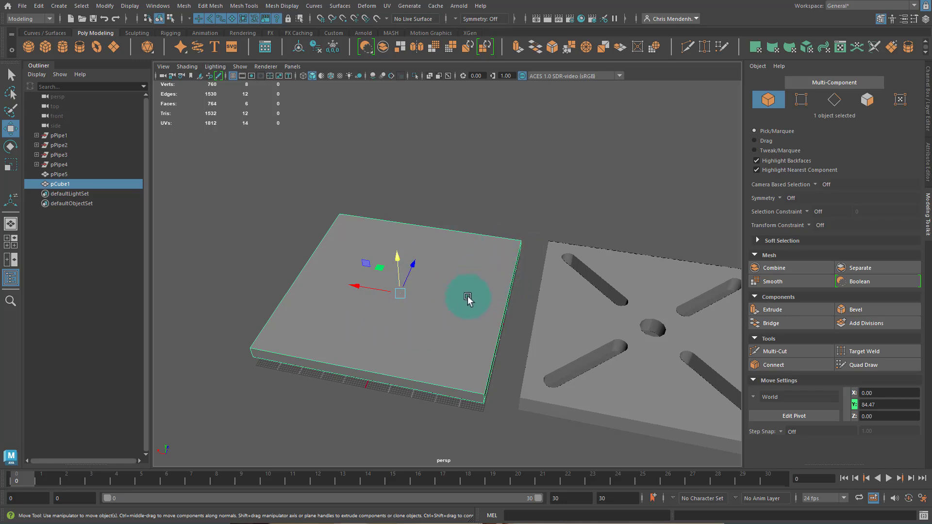
pyautogui.keyDown('alt'); pyautogui.moveTo(467, 298); pyautogui.dragTo(462, 291); pyautogui.keyUp('alt')
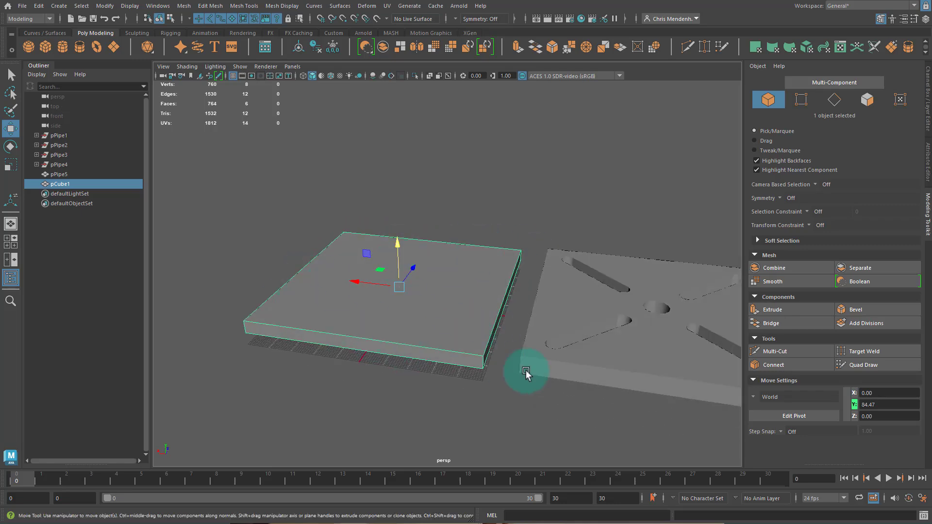
pyautogui.keyDown('alt'); pyautogui.moveTo(526, 374); pyautogui.dragTo(459, 310); pyautogui.keyUp('alt')
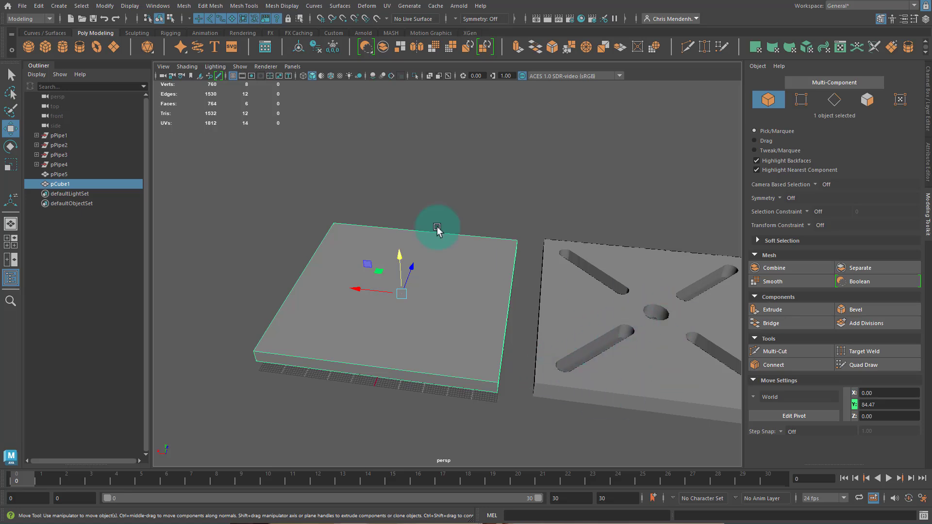
# - Create a polygon cylinder, raise it to about Y 398 above the plain block's centre and enlarge it
pyautogui.click(64, 50)
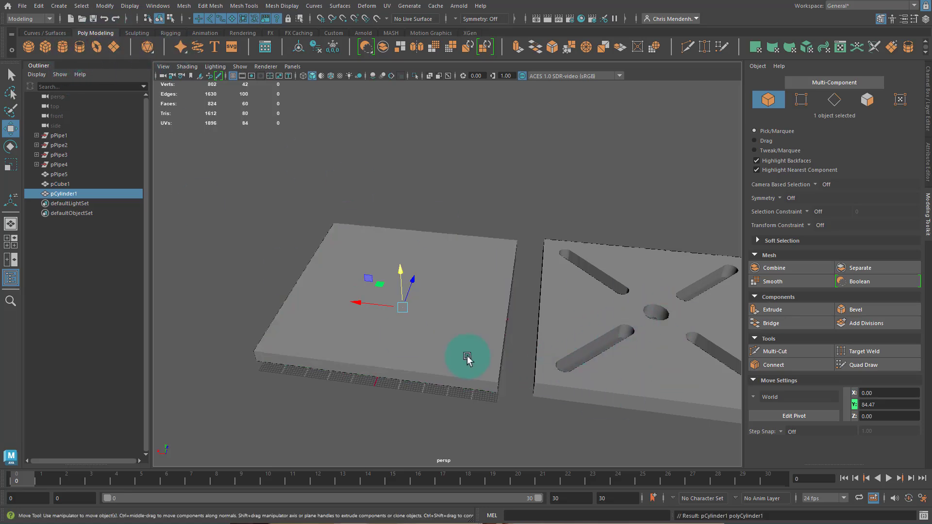
pyautogui.moveTo(400, 268)
pyautogui.mouseDown()
pyautogui.moveTo(410, 173)
pyautogui.moveTo(435, 243)
pyautogui.moveTo(417, 230)
pyautogui.moveTo(407, 270)
pyautogui.moveTo(484, 329)
pyautogui.moveTo(491, 315)
pyautogui.moveTo(406, 273)
pyautogui.mouseUp()
pyautogui.press('r')
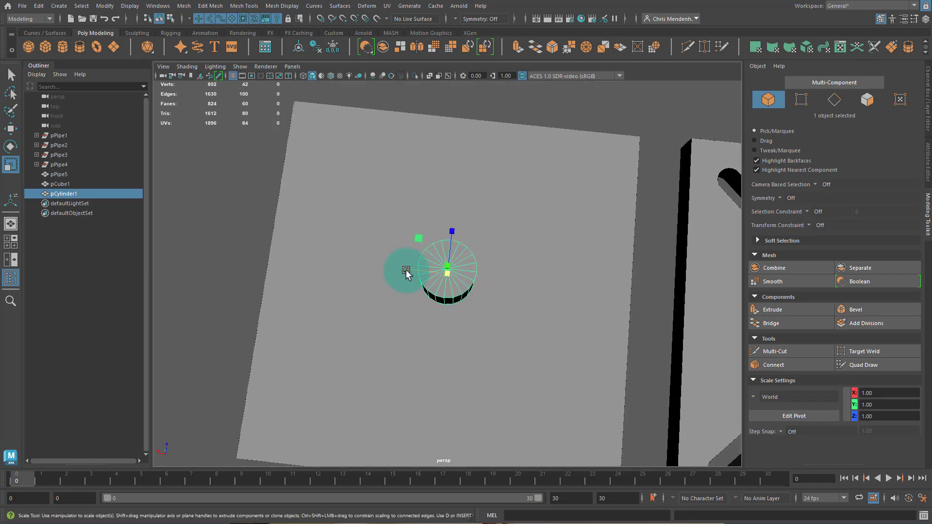
# - Bevel the line of edges running across the middle of the cylinder's caps and down its sides to split it into two halves
pyautogui.scroll(4, 407, 270)
pyautogui.moveTo(485, 284); pyautogui.dragTo(480, 270, button='right')
pyautogui.doubleClick(479, 269)
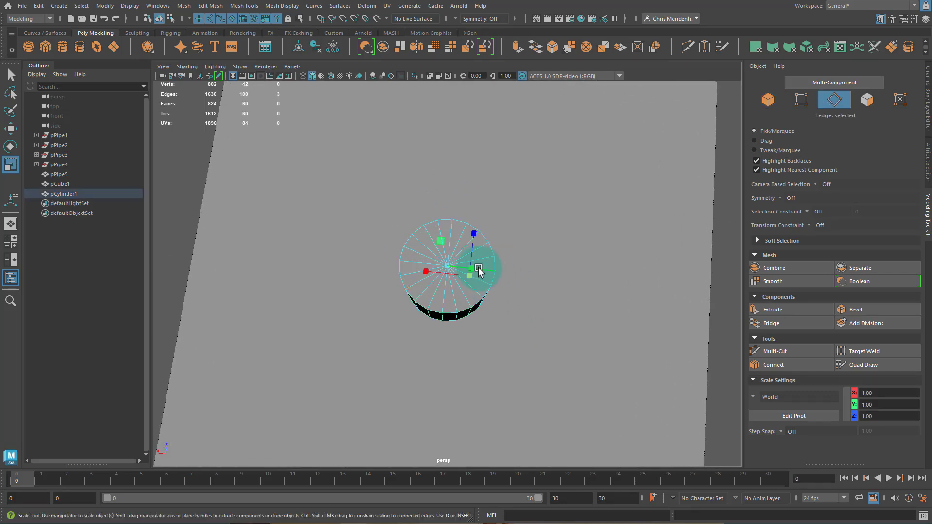
pyautogui.keyDown('shift'); pyautogui.doubleClick(408, 262); pyautogui.keyUp('shift')
pyautogui.keyDown('alt'); pyautogui.moveTo(436, 300); pyautogui.dragTo(470, 296); pyautogui.keyUp('alt')
pyautogui.click(552, 47)
# - Select the vertices of one half of the cylinder and move them outward to stretch it into a long slot-shaped cutter
pyautogui.keyDown('alt'); pyautogui.moveTo(499, 261); pyautogui.dragTo(588, 270); pyautogui.keyUp('alt')
pyautogui.moveTo(515, 251); pyautogui.dragTo(473, 242, button='right')
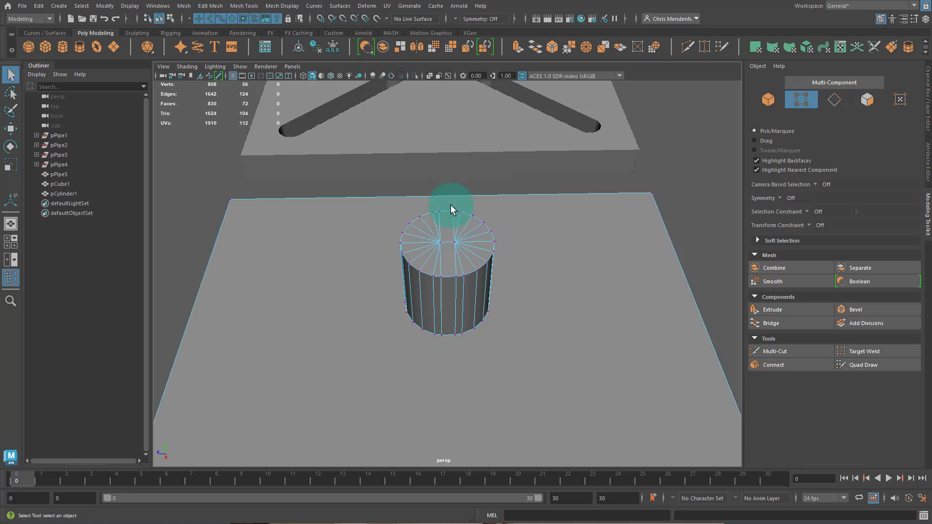
pyautogui.moveTo(450, 200); pyautogui.dragTo(502, 342)
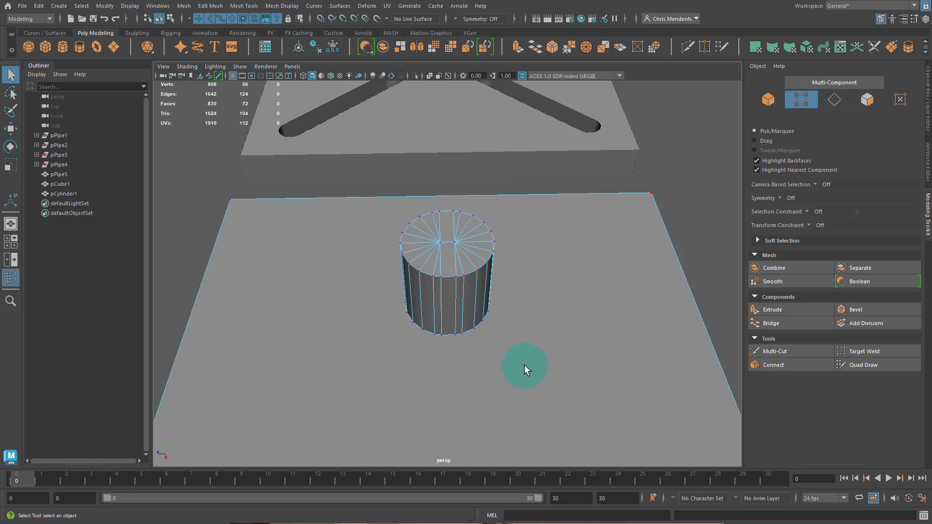
pyautogui.keyDown('alt'); pyautogui.moveTo(575, 355); pyautogui.dragTo(568, 370); pyautogui.keyUp('alt')
pyautogui.keyDown('alt'); pyautogui.moveTo(568, 370); pyautogui.dragTo(468, 320, button='right'); pyautogui.keyUp('alt')
pyautogui.press('w')
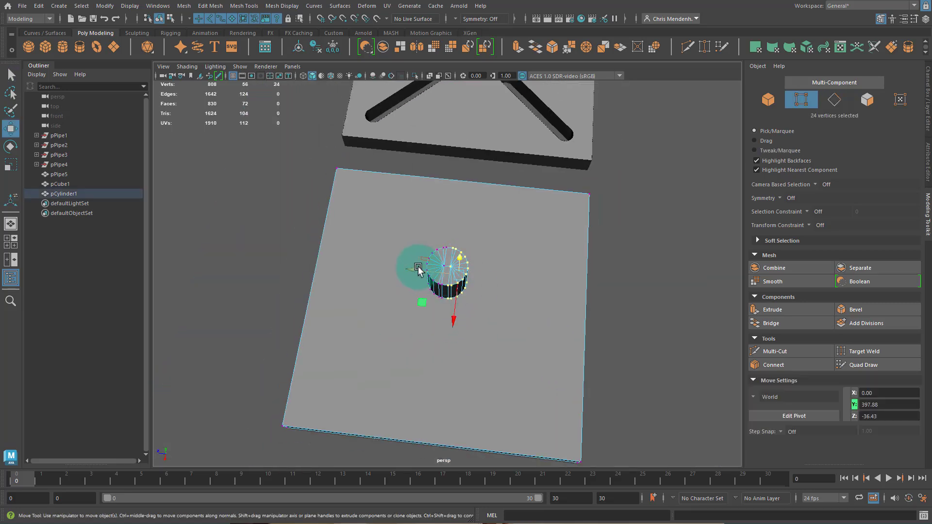
pyautogui.moveTo(419, 270); pyautogui.dragTo(558, 291)
# - Select the stretched cylinder and scale it taller along its vertical axis
pyautogui.keyDown('alt'); pyautogui.moveTo(549, 360); pyautogui.dragTo(471, 311); pyautogui.keyUp('alt')
pyautogui.click(480, 296)
pyautogui.press('r')
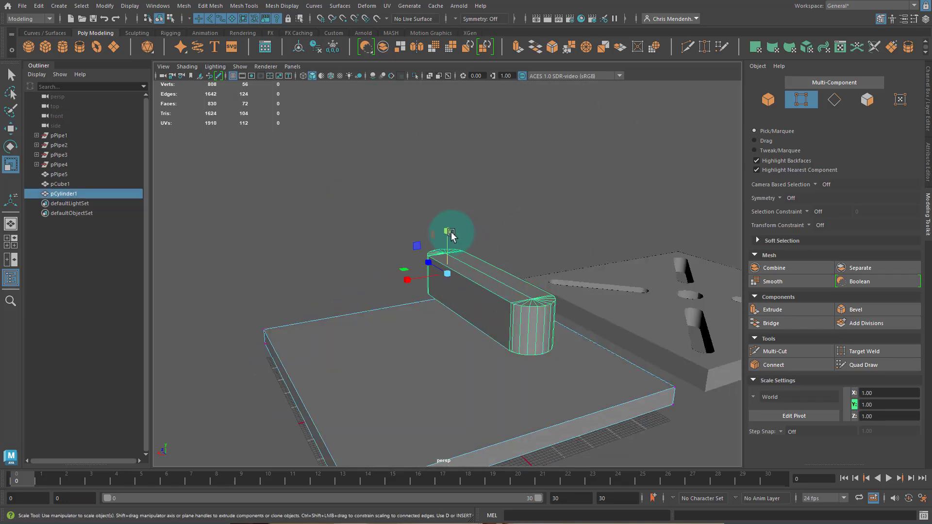
pyautogui.moveTo(451, 234); pyautogui.dragTo(456, 207)
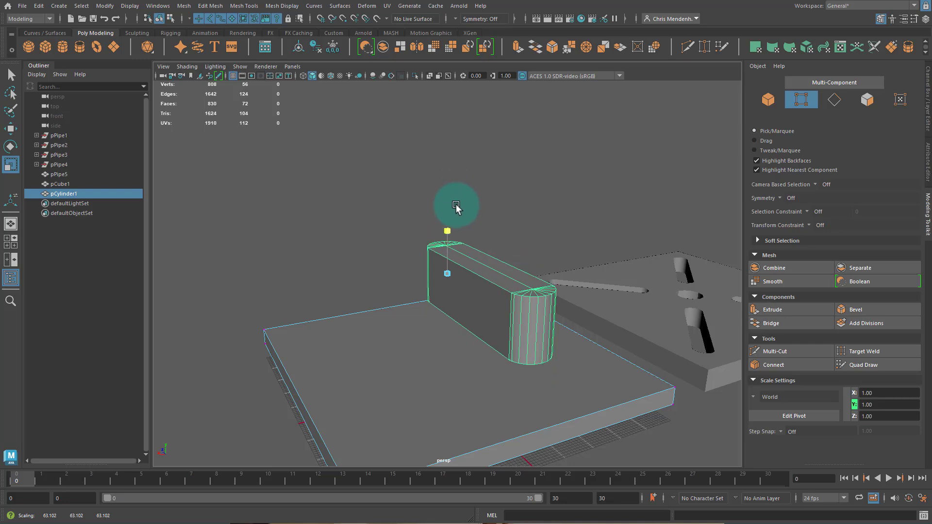
pyautogui.keyDown('alt'); pyautogui.moveTo(576, 380); pyautogui.dragTo(510, 381); pyautogui.keyUp('alt')
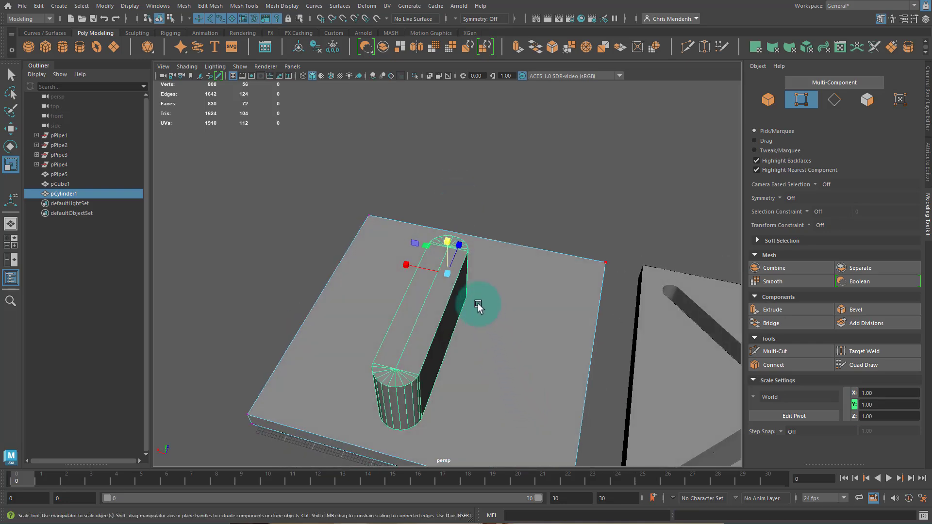
# - Set the stretched cylinder's Rotate Y to 45 so it lies along the block's diagonal
pyautogui.click(416, 350)
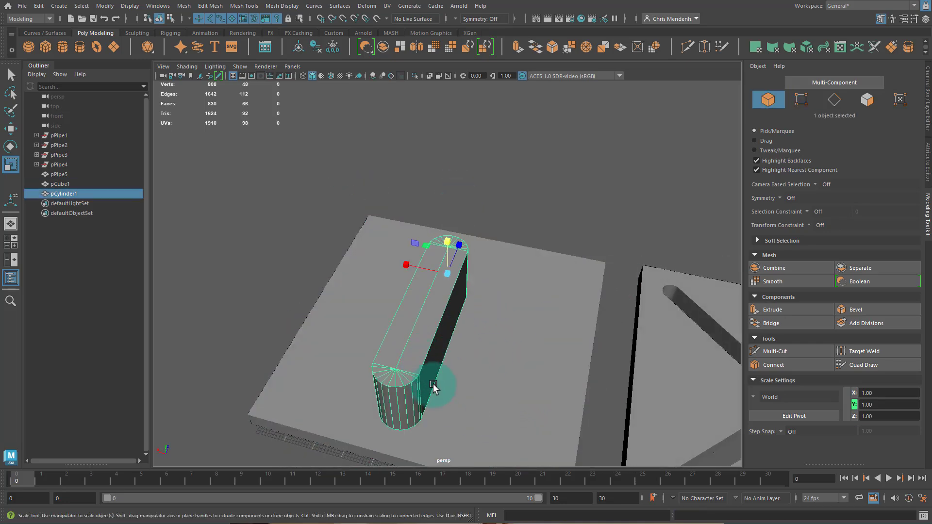
pyautogui.press('e')
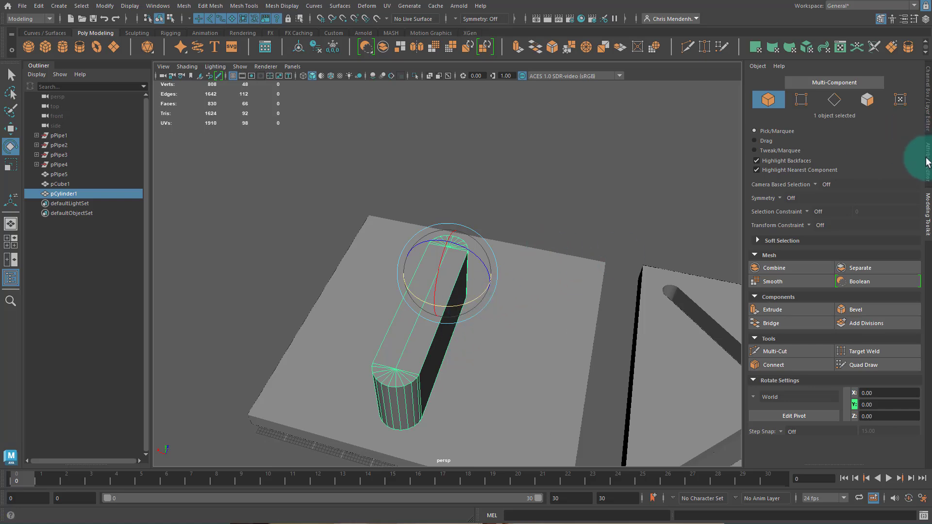
pyautogui.click(927, 104)
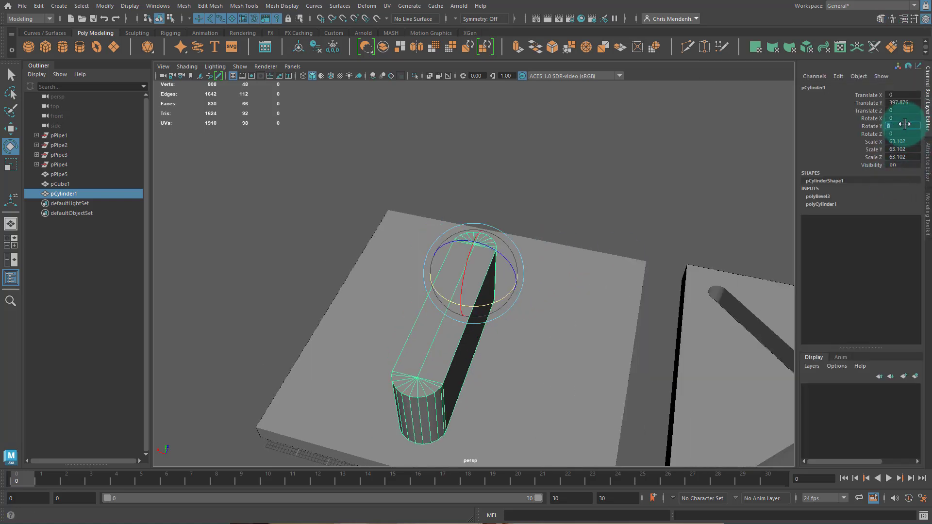
pyautogui.click(905, 125)
pyautogui.write('45')
pyautogui.press('Return')
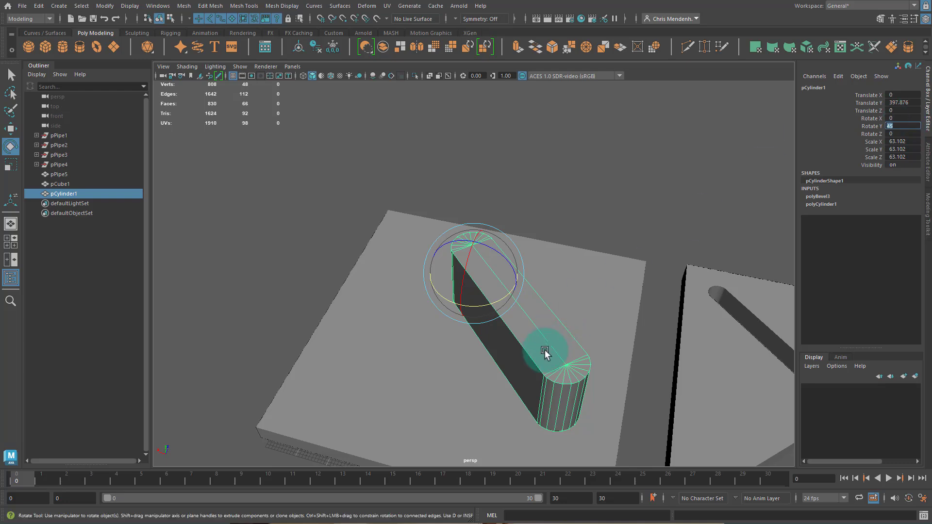
# - Centre the stretched cylinder's pivot and place it on the block's diagonal at X -40.086, Y 128.86, Z -30.995
pyautogui.keyDown('alt'); pyautogui.moveTo(510, 402); pyautogui.dragTo(558, 335); pyautogui.keyUp('alt')
pyautogui.press('w')
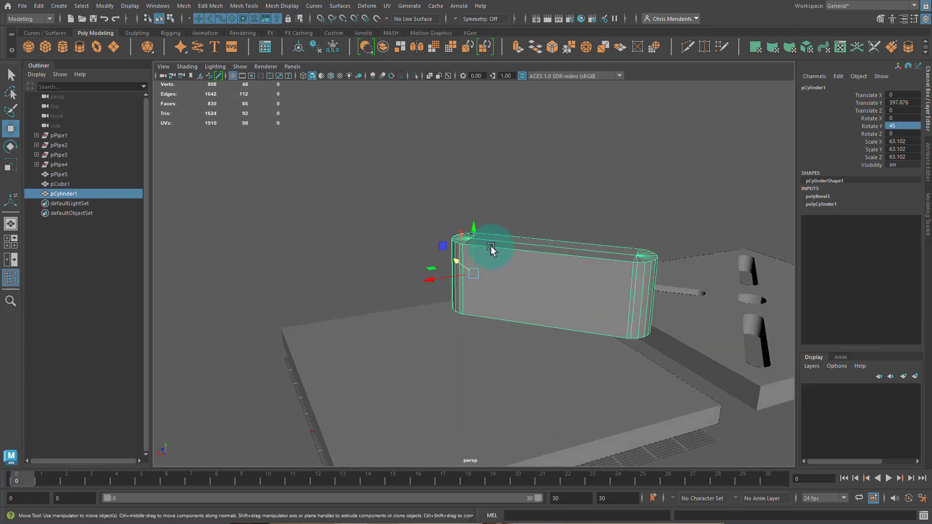
pyautogui.moveTo(476, 230); pyautogui.dragTo(476, 318)
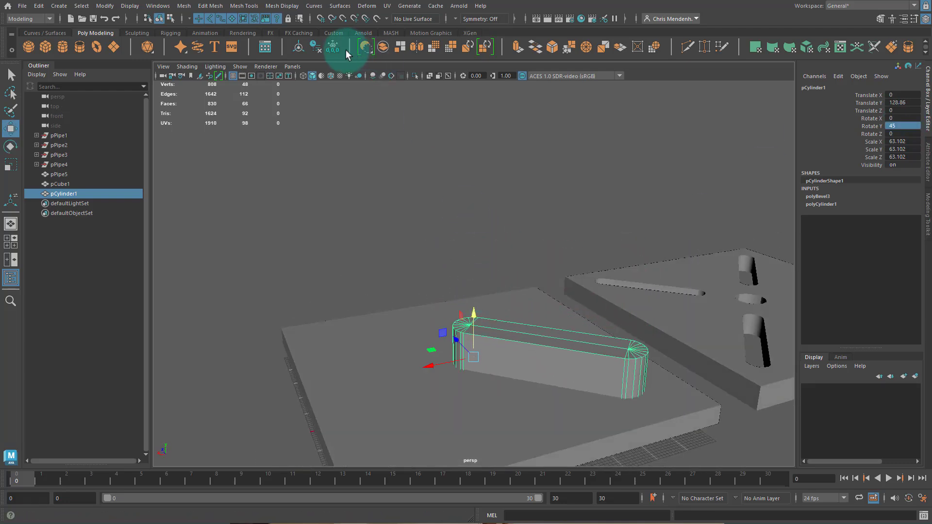
pyautogui.click(299, 47)
pyautogui.keyDown('alt'); pyautogui.moveTo(607, 343); pyautogui.dragTo(514, 313); pyautogui.keyUp('alt')
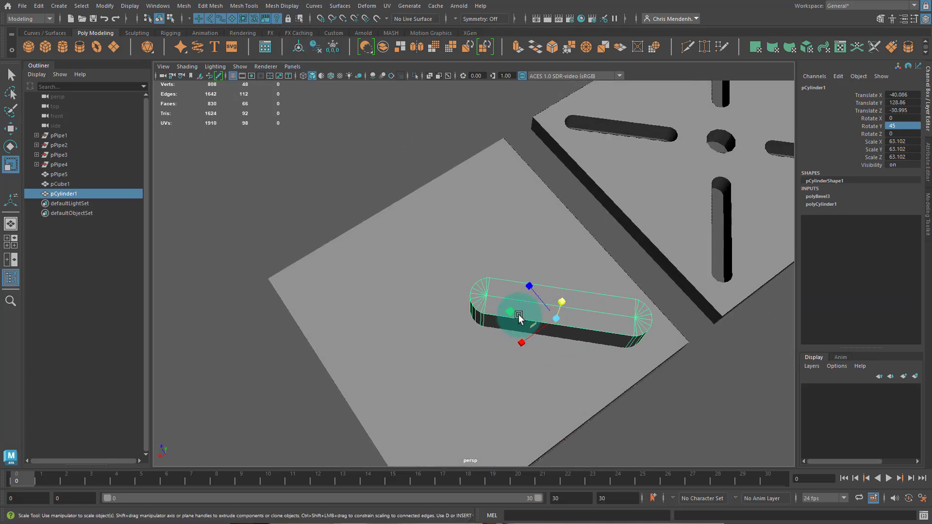
# - Shrink the stretched cylinder horizontally and lower it to Y 100.859 so it passes through the block
pyautogui.press('r')
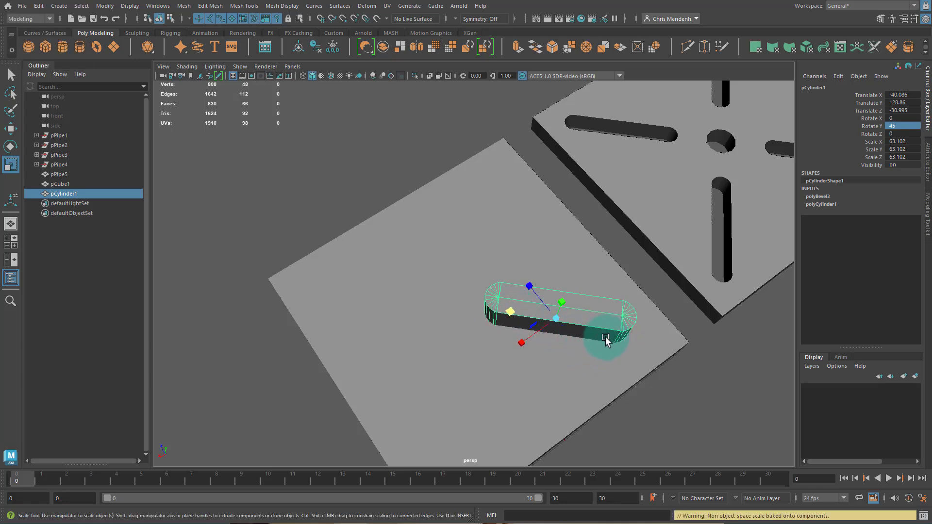
pyautogui.keyDown('alt'); pyautogui.moveTo(604, 333); pyautogui.dragTo(574, 333); pyautogui.keyUp('alt')
pyautogui.press('w')
pyautogui.keyDown('alt'); pyautogui.moveTo(648, 371); pyautogui.dragTo(576, 254); pyautogui.keyUp('alt')
# - Select the block and the stretched cylinder, and cut the slot out of the block with a Boolean Difference
pyautogui.click(575, 389)
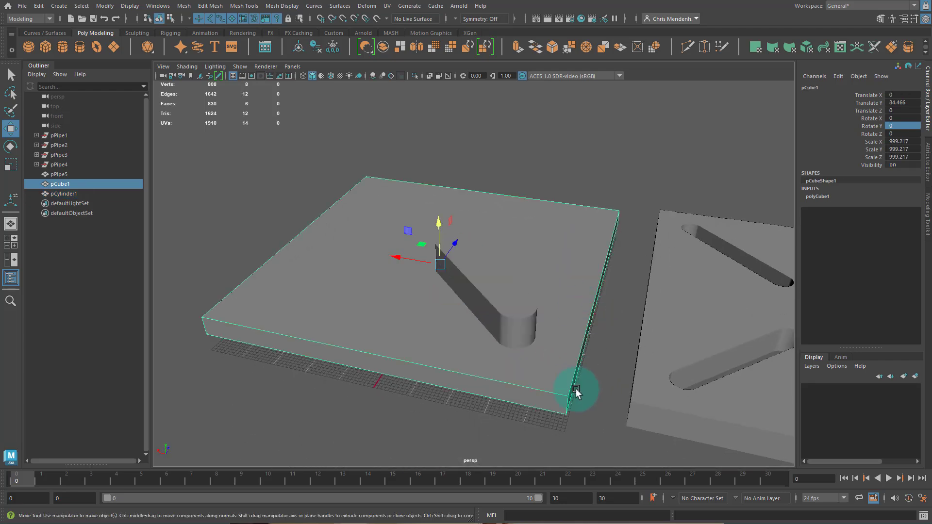
pyautogui.keyDown('shift'); pyautogui.click(519, 329); pyautogui.keyUp('shift')
pyautogui.keyDown('alt'); pyautogui.moveTo(531, 386); pyautogui.dragTo(553, 395); pyautogui.keyUp('alt')
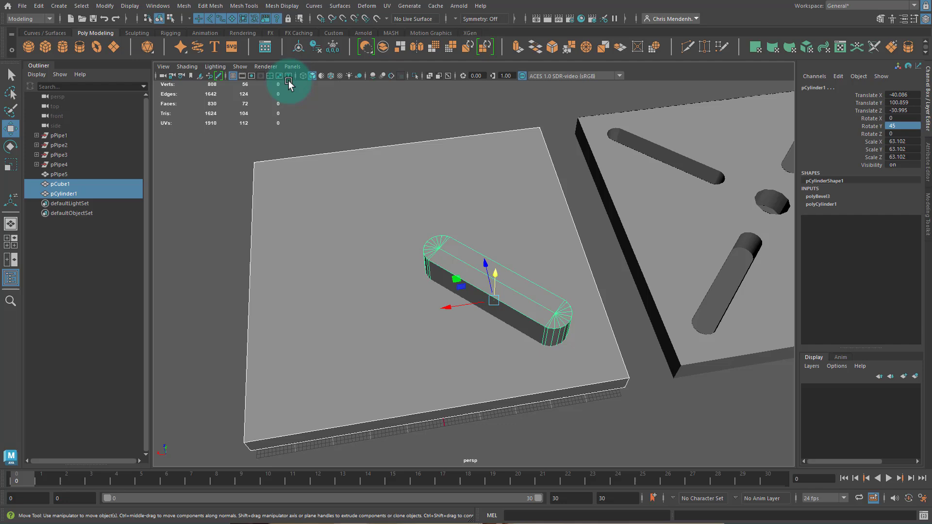
pyautogui.click(184, 5)
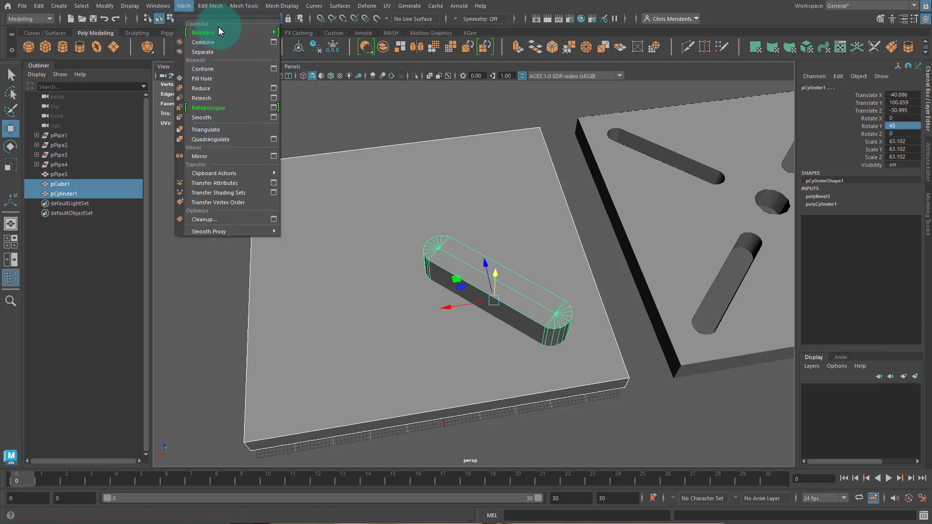
pyautogui.moveTo(223, 32)
pyautogui.click(313, 81)
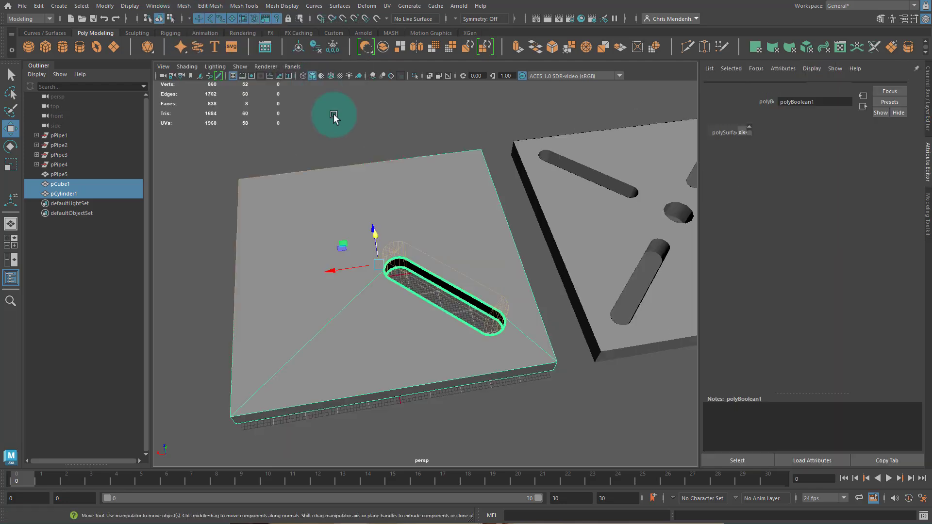
pyautogui.keyDown('alt'); pyautogui.moveTo(415, 255); pyautogui.dragTo(389, 257); pyautogui.keyUp('alt')
pyautogui.keyDown('alt'); pyautogui.moveTo(367, 273); pyautogui.dragTo(320, 243, button='middle'); pyautogui.keyUp('alt')
pyautogui.keyDown('alt'); pyautogui.moveTo(320, 242); pyautogui.dragTo(445, 231, button='right'); pyautogui.keyUp('alt')
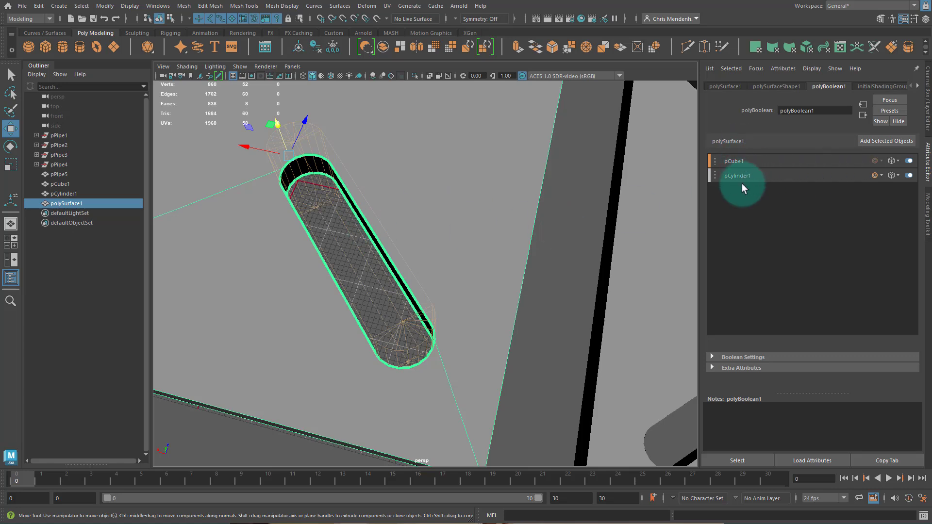
# - Preview the cylinder's Boolean as a Union, and set its operation to Difference (A-B) to cut the slot
pyautogui.click(878, 175)
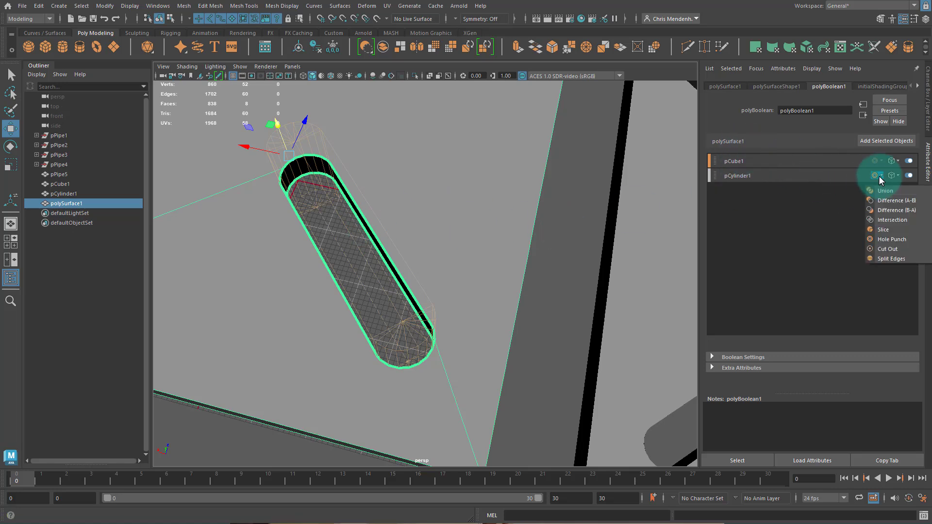
pyautogui.click(882, 211)
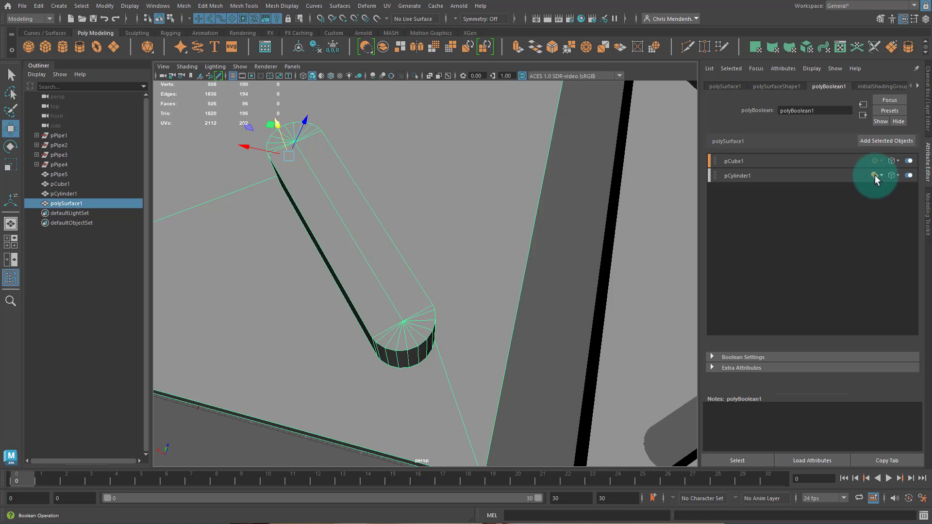
pyautogui.click(875, 175)
pyautogui.click(892, 200)
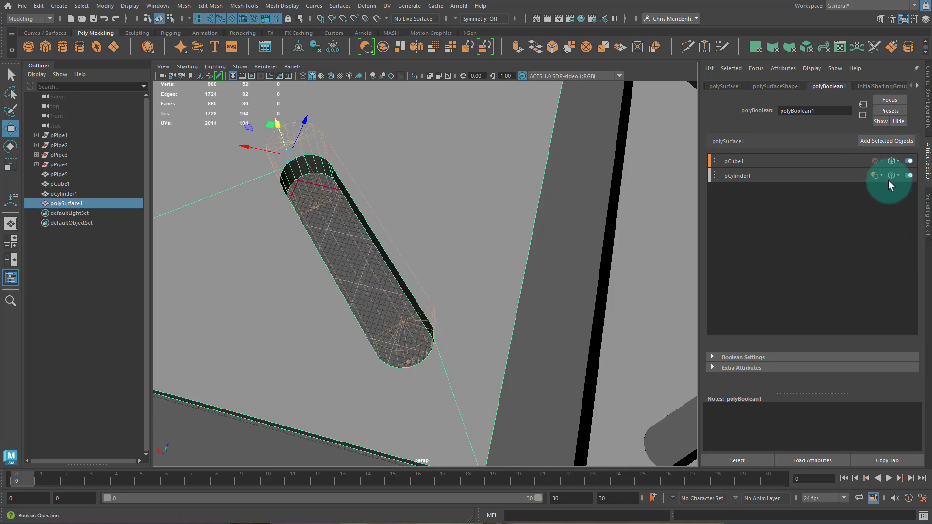
pyautogui.keyDown('alt'); pyautogui.moveTo(384, 242); pyautogui.dragTo(514, 257); pyautogui.keyUp('alt')
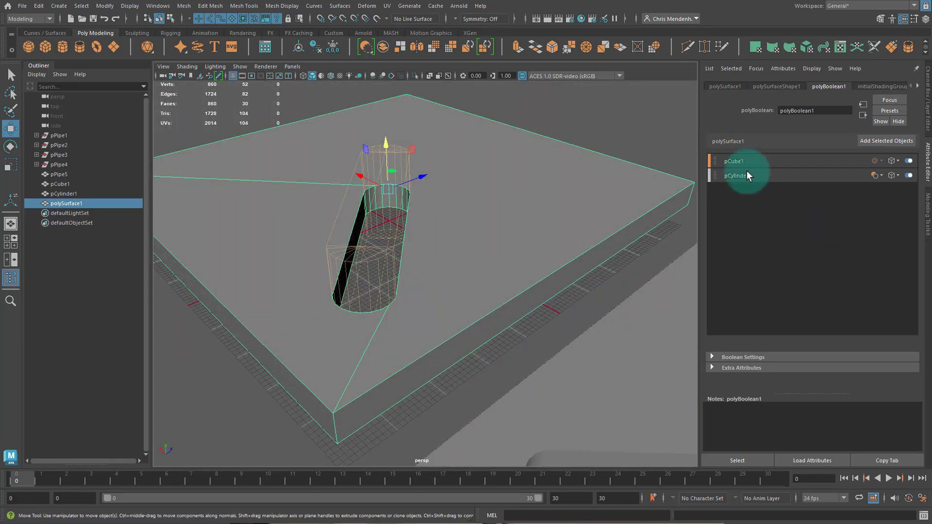
# - Try the Hole Punch operation on the cylinder, inspect the slot's open edges, and switch back to Difference (A-B)
pyautogui.click(877, 175)
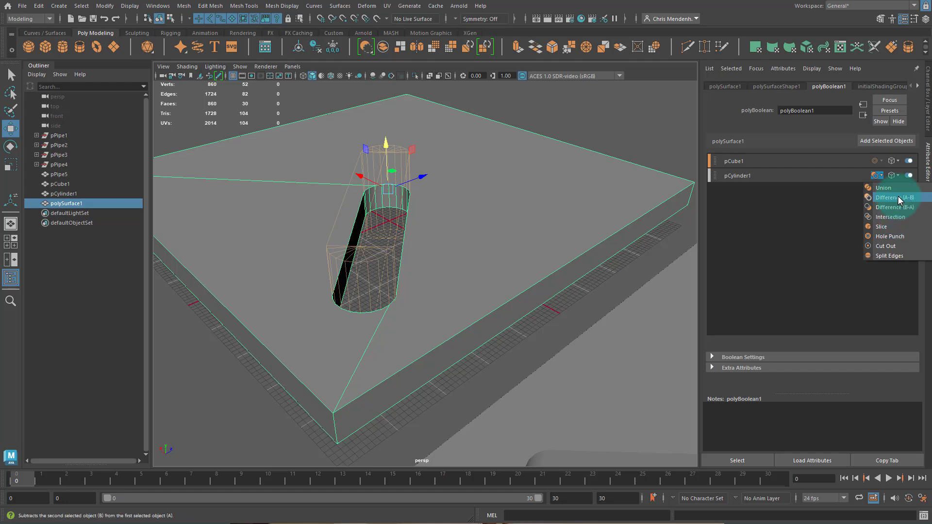
pyautogui.click(802, 175)
pyautogui.click(875, 176)
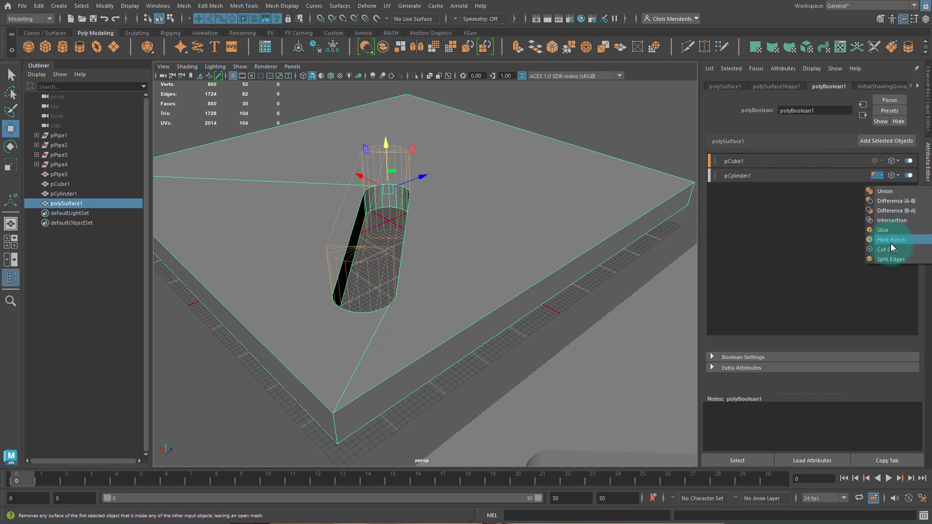
pyautogui.click(891, 241)
pyautogui.moveTo(636, 274)
pyautogui.keyDown('alt'); pyautogui.mouseDown()
pyautogui.moveTo(414, 260)
pyautogui.moveTo(436, 252)
pyautogui.moveTo(462, 267)
pyautogui.moveTo(544, 265)
pyautogui.moveTo(570, 284)
pyautogui.mouseUp(); pyautogui.keyUp('alt')
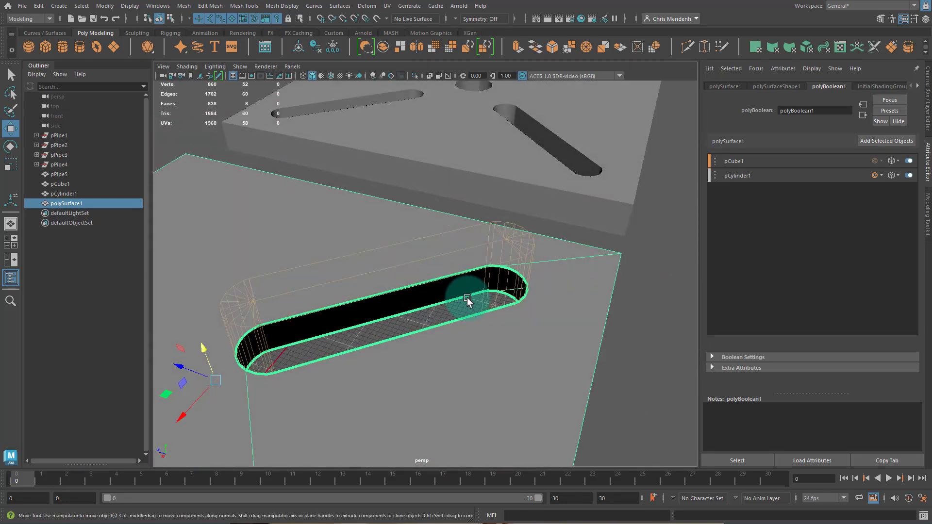
pyautogui.keyDown('alt'); pyautogui.moveTo(495, 301); pyautogui.dragTo(383, 276); pyautogui.keyUp('alt')
pyautogui.keyDown('alt'); pyautogui.moveTo(415, 233); pyautogui.dragTo(656, 199); pyautogui.keyUp('alt')
pyautogui.click(875, 175)
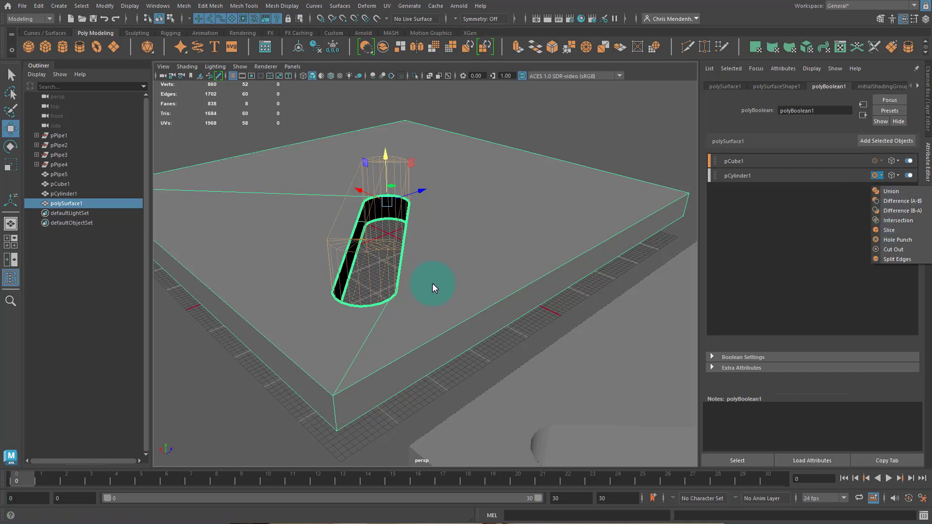
pyautogui.click(897, 201)
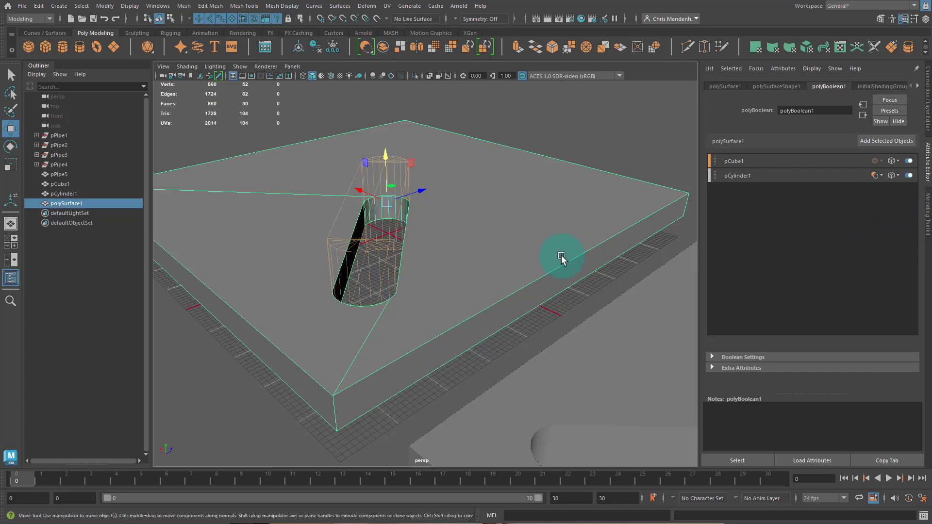
# - Select each of the two top faces around the slot to examine the Boolean's topology, and return to object mode
pyautogui.keyDown('alt'); pyautogui.moveTo(561, 258); pyautogui.dragTo(500, 286); pyautogui.keyUp('alt')
pyautogui.keyDown('alt'); pyautogui.moveTo(492, 249); pyautogui.dragTo(566, 238); pyautogui.keyUp('alt')
pyautogui.keyDown('alt'); pyautogui.moveTo(565, 238); pyautogui.dragTo(504, 281, button='right'); pyautogui.keyUp('alt')
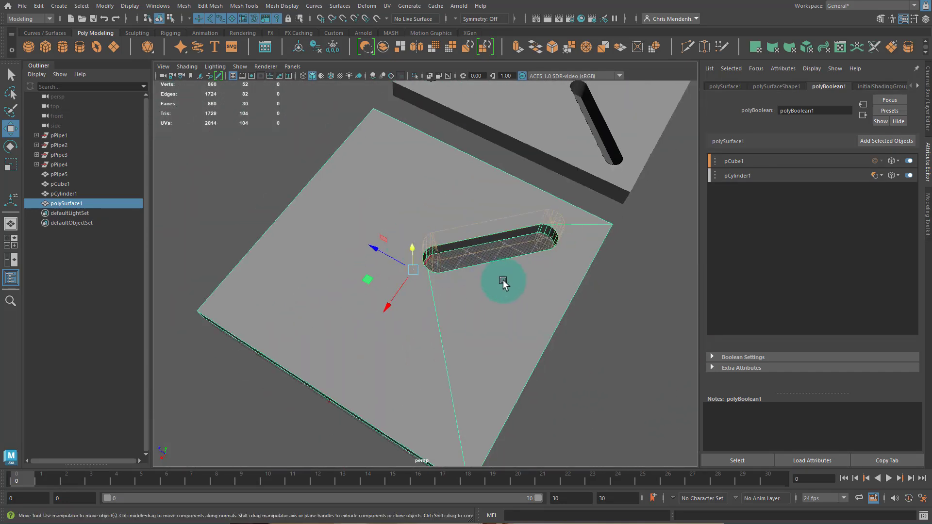
pyautogui.keyDown('alt'); pyautogui.moveTo(529, 293); pyautogui.dragTo(424, 291); pyautogui.keyUp('alt')
pyautogui.moveTo(463, 194); pyautogui.dragTo(478, 233, button='right')
pyautogui.click(478, 233)
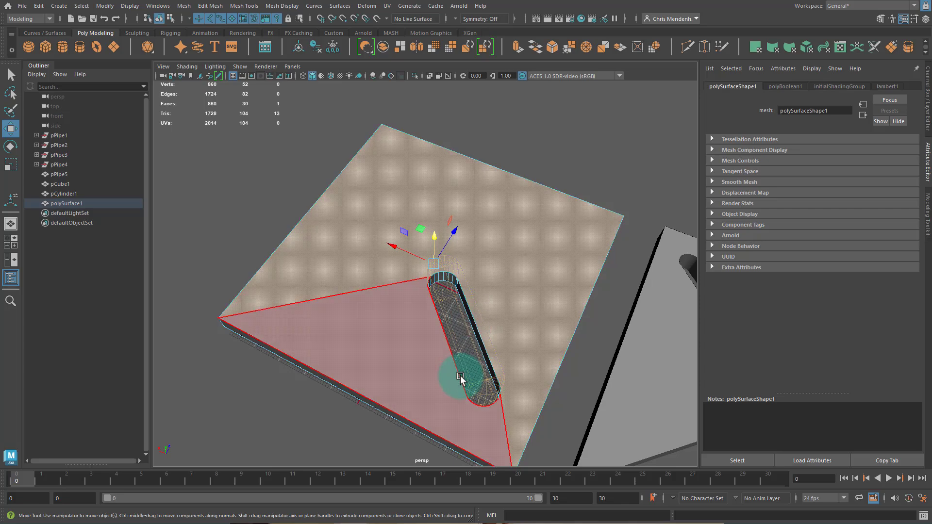
pyautogui.keyDown('alt'); pyautogui.moveTo(385, 366); pyautogui.dragTo(466, 254); pyautogui.keyUp('alt')
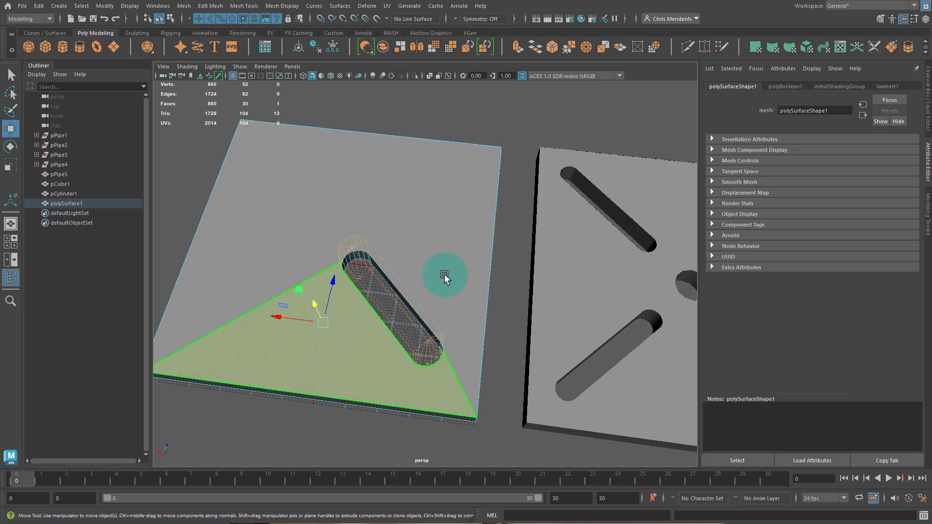
pyautogui.scroll(-5, 381, 307)
pyautogui.scroll(5, 383, 304)
pyautogui.click(416, 238)
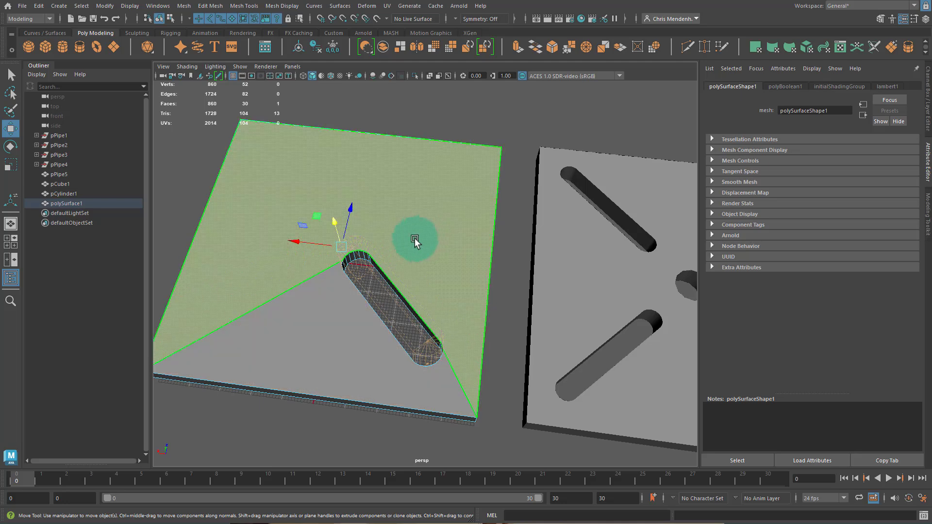
pyautogui.moveTo(314, 319); pyautogui.dragTo(466, 142, button='right')
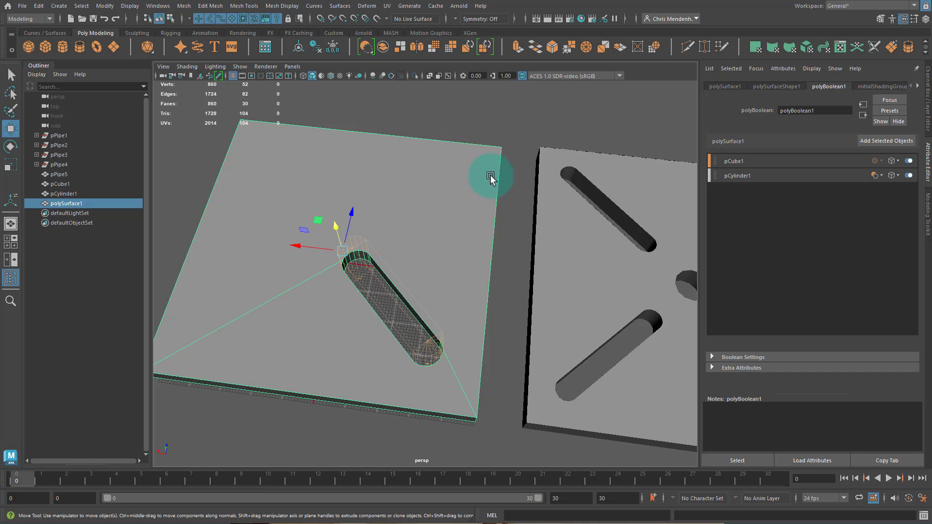
pyautogui.keyDown('alt'); pyautogui.moveTo(290, 200); pyautogui.dragTo(599, 243); pyautogui.keyUp('alt')
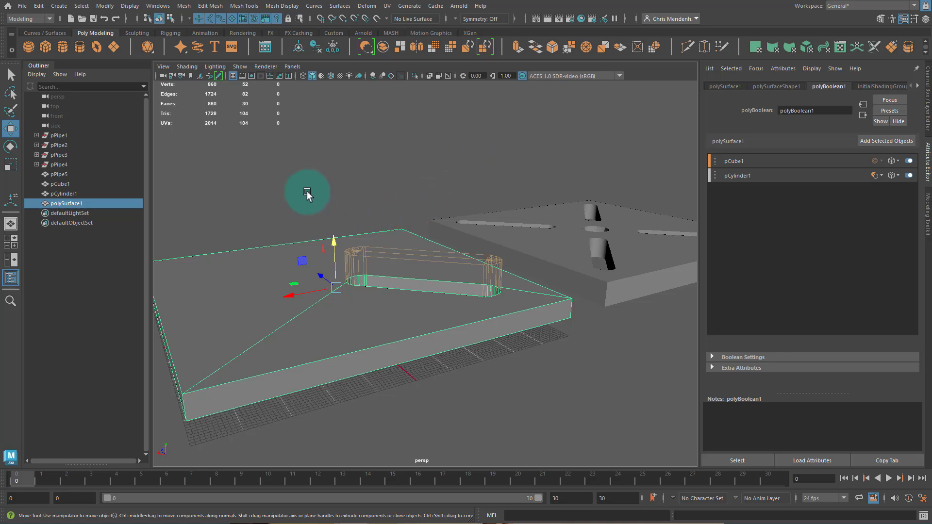